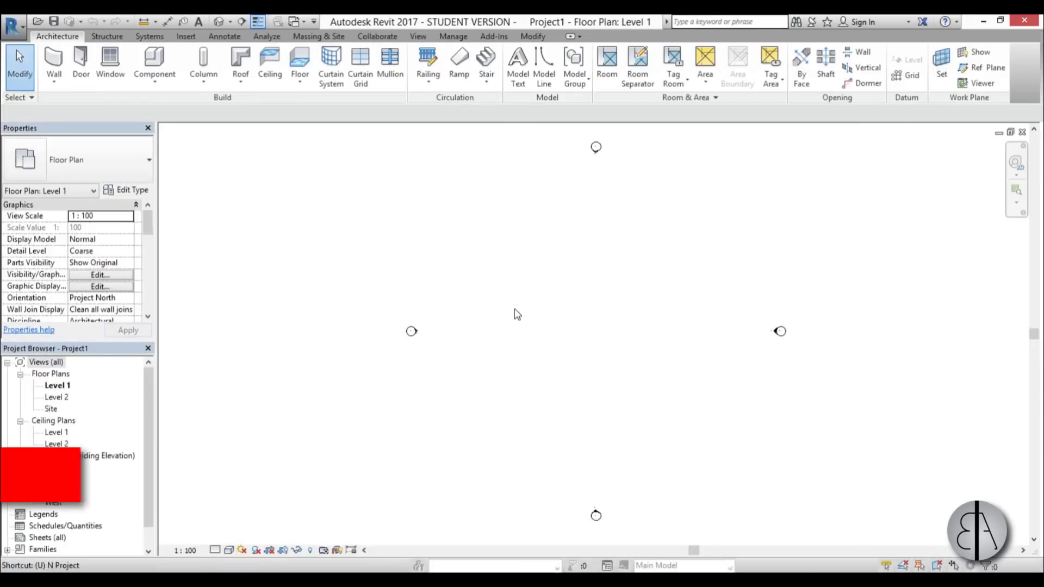
Change the Length format in Project Units (UN) from millimetres to Meters
{"action": "key", "text": "n"}
{"action": "left_click", "coordinate": [548, 238]}
{"action": "left_click", "coordinate": [454, 271]}
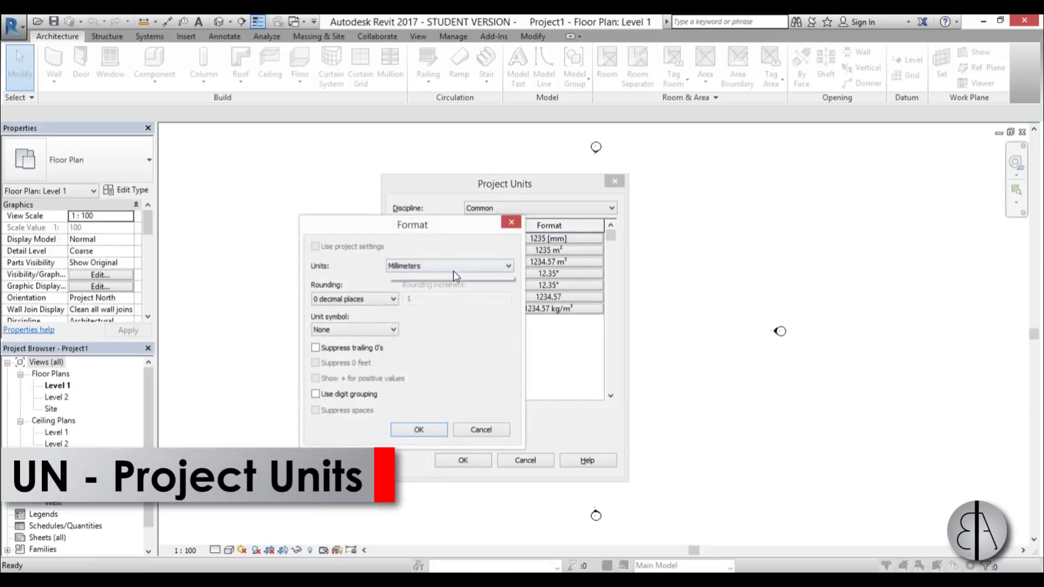
{"action": "left_click", "coordinate": [424, 316]}
{"action": "left_click", "coordinate": [416, 429]}
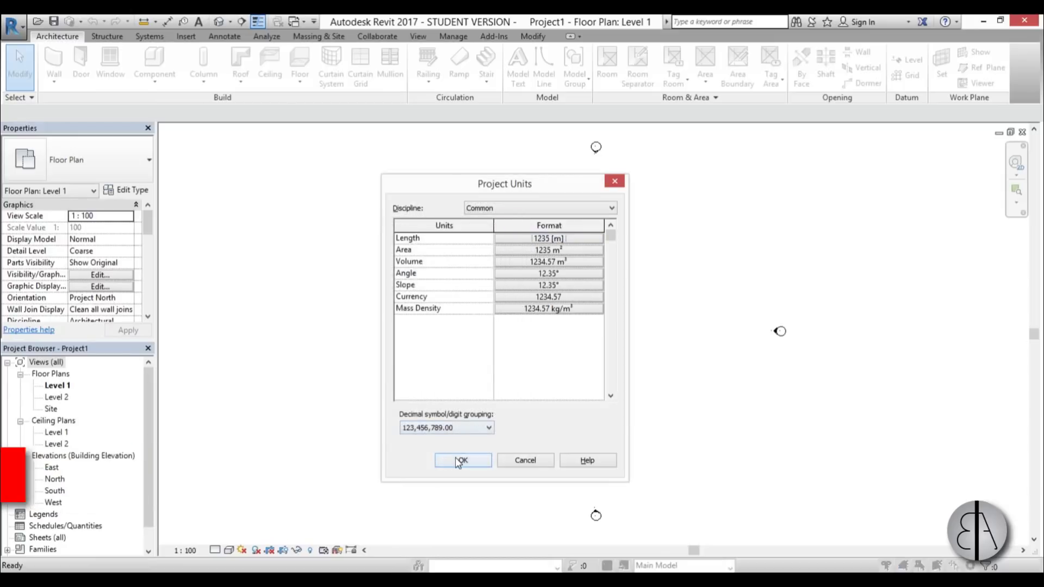
{"action": "left_click", "coordinate": [461, 460]}
{"action": "middle_click_drag", "start_coordinate": [709, 391], "coordinate": [660, 386]}
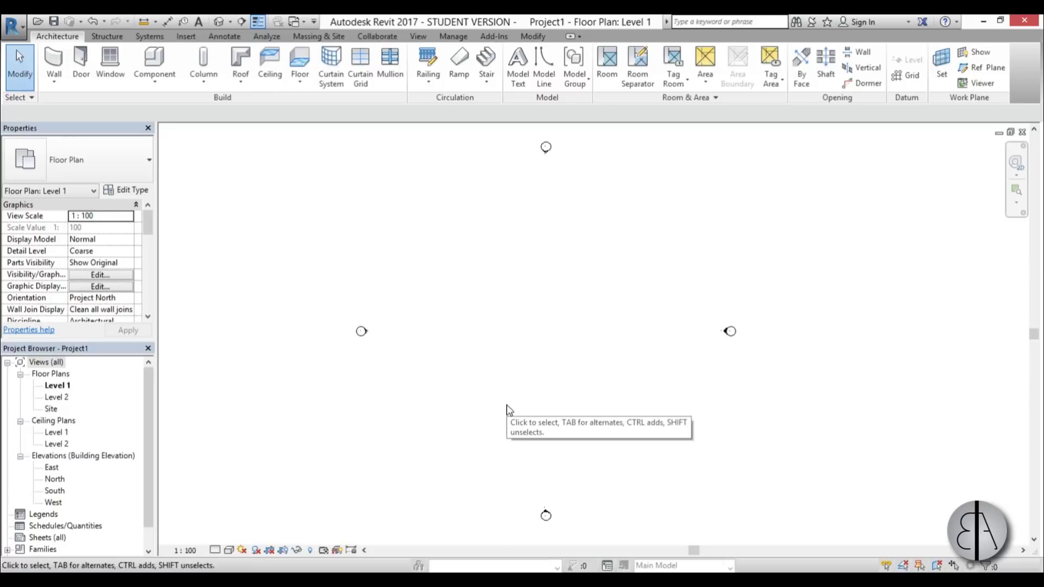
Open the South elevation and frame the level heads
{"action": "double_click", "coordinate": [54, 491]}
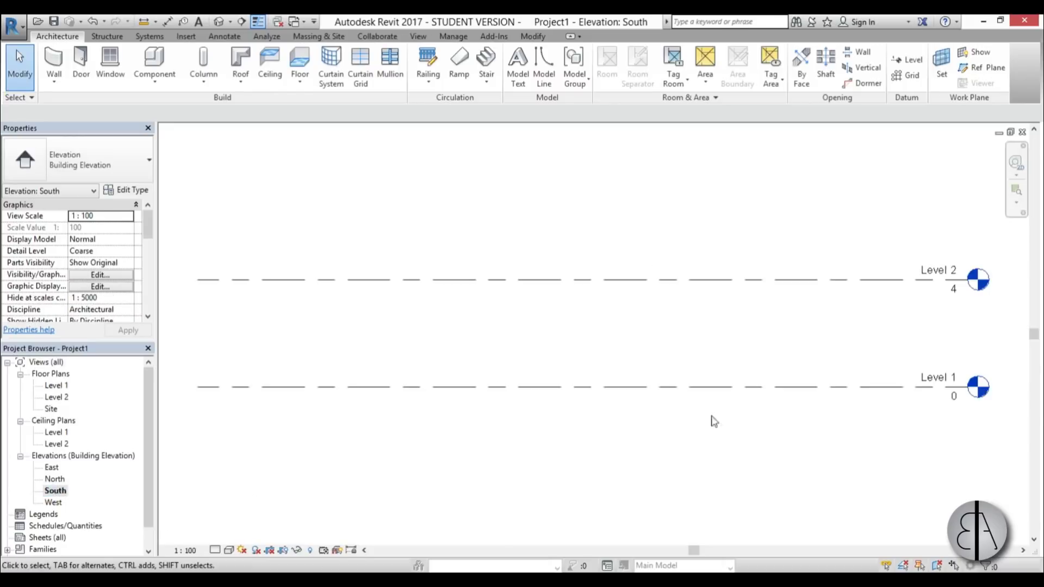
{"action": "scroll", "coordinate": [481, 398], "scroll_direction": "down", "scroll_amount": 6}
{"action": "middle_click_drag", "start_coordinate": [561, 409], "coordinate": [597, 387]}
{"action": "scroll", "coordinate": [743, 343], "scroll_direction": "up", "scroll_amount": 4}
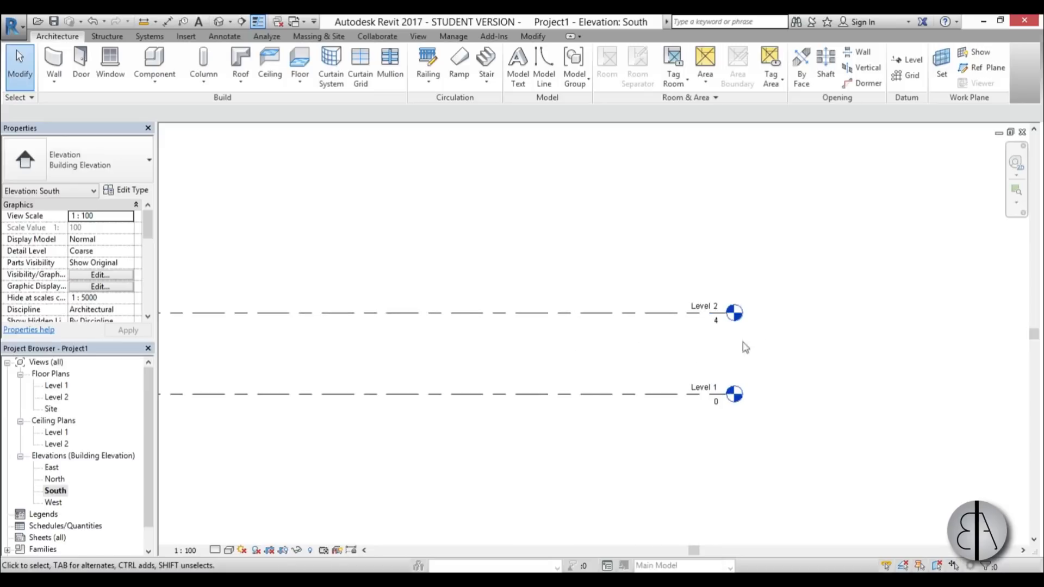
{"action": "scroll", "coordinate": [652, 413], "scroll_direction": "down", "scroll_amount": 2}
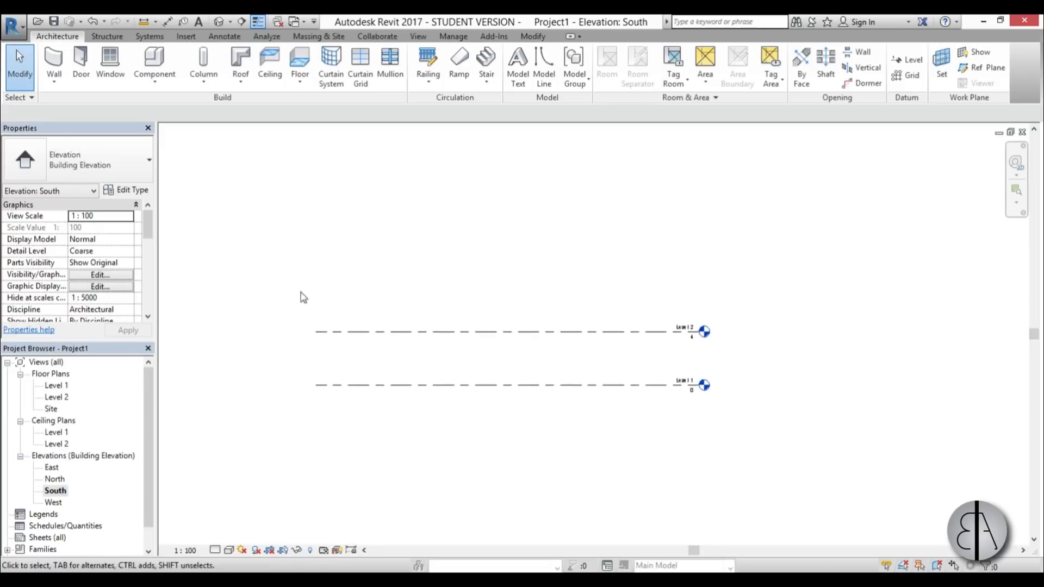
{"action": "middle_click_drag", "start_coordinate": [631, 375], "coordinate": [632, 379]}
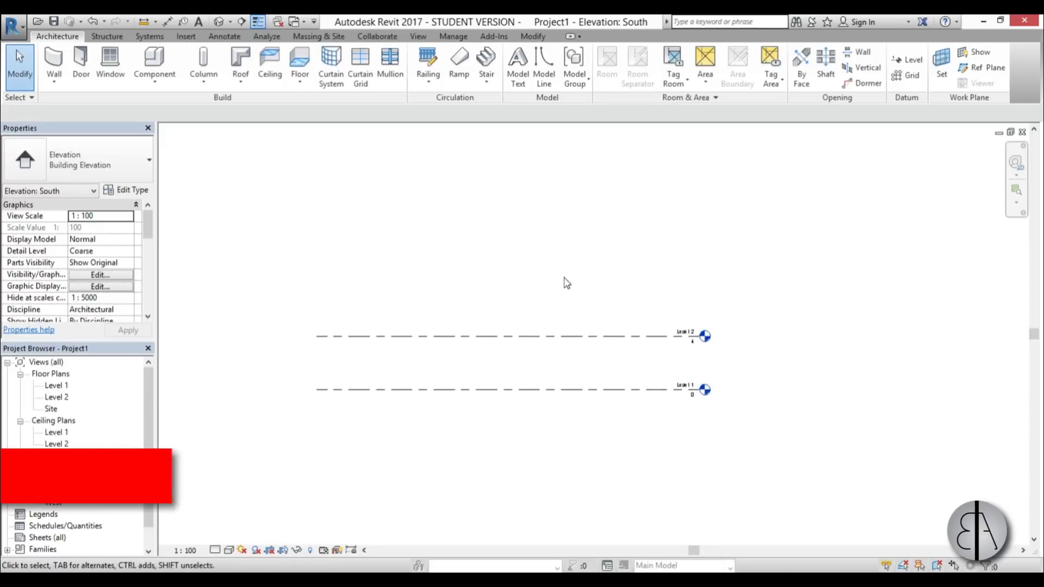
Create Level 3 and Level 4 above Level 2 using Pick Lines with the LL level tool
{"action": "key", "text": "l"}
{"action": "key", "text": "l"}
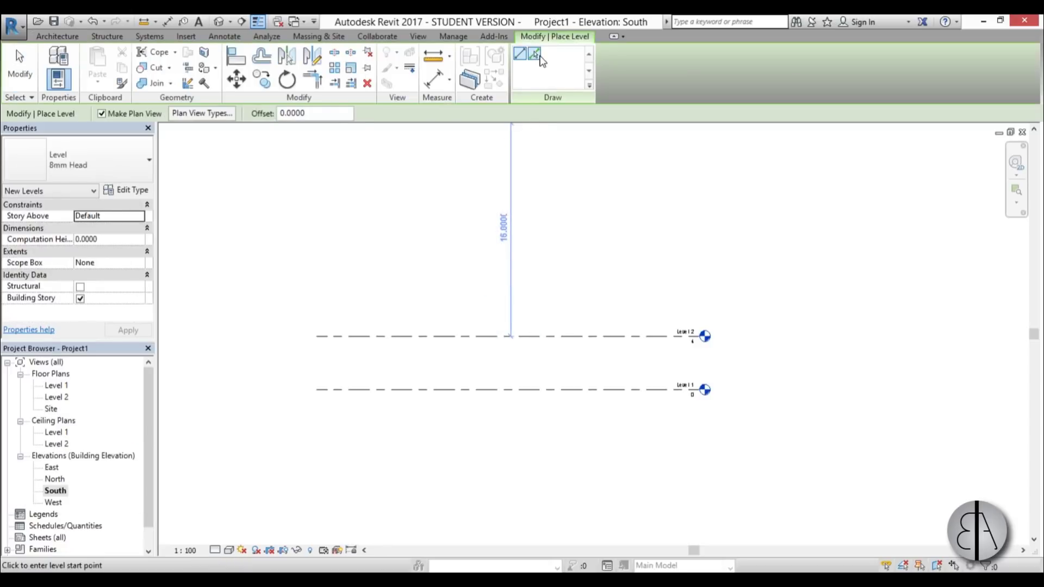
{"action": "left_click", "coordinate": [537, 55]}
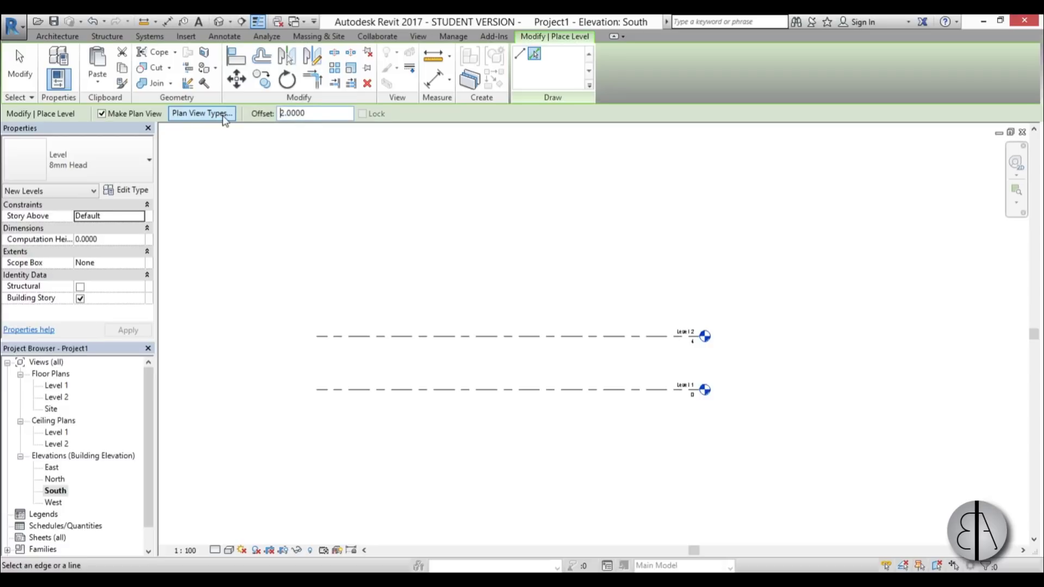
{"action": "left_click", "coordinate": [524, 336]}
{"action": "left_click", "coordinate": [516, 309]}
Set Level 2's elevation to 3
{"action": "key", "text": "Escape"}
{"action": "key", "text": "Escape"}
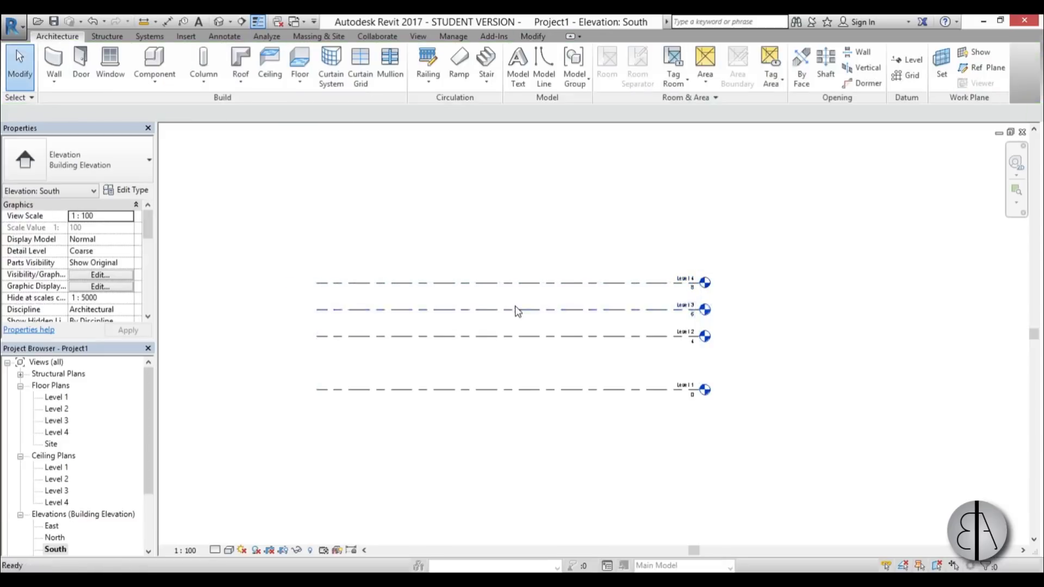
{"action": "scroll", "coordinate": [572, 390], "scroll_direction": "up", "scroll_amount": 2}
{"action": "middle_click_drag", "start_coordinate": [571, 343], "coordinate": [571, 321]}
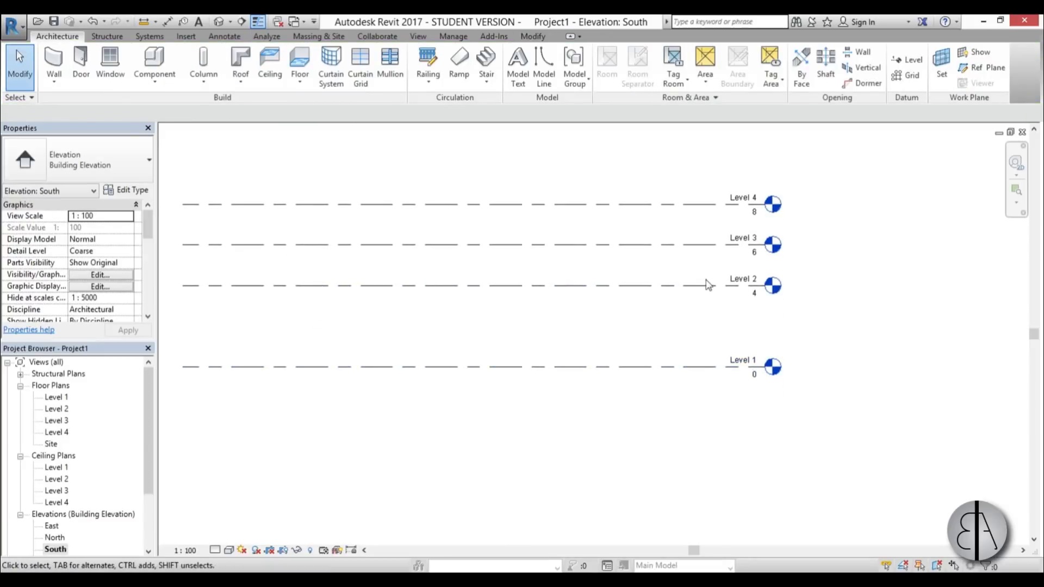
{"action": "left_click", "coordinate": [708, 285]}
{"action": "left_click", "coordinate": [755, 294]}
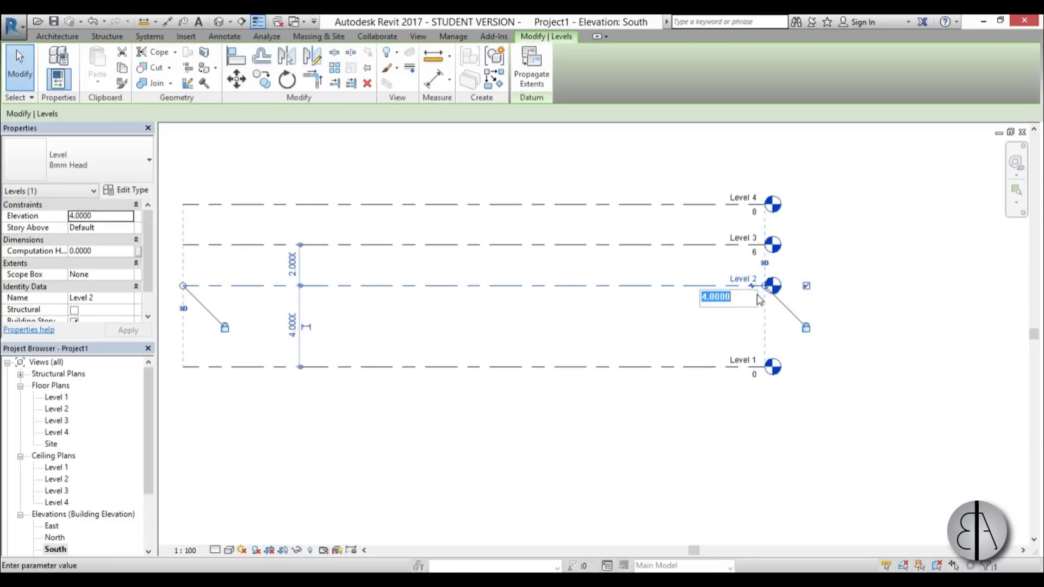
{"action": "type", "text": "3"}
{"action": "key", "text": "Return"}
{"action": "left_click", "coordinate": [827, 271]}
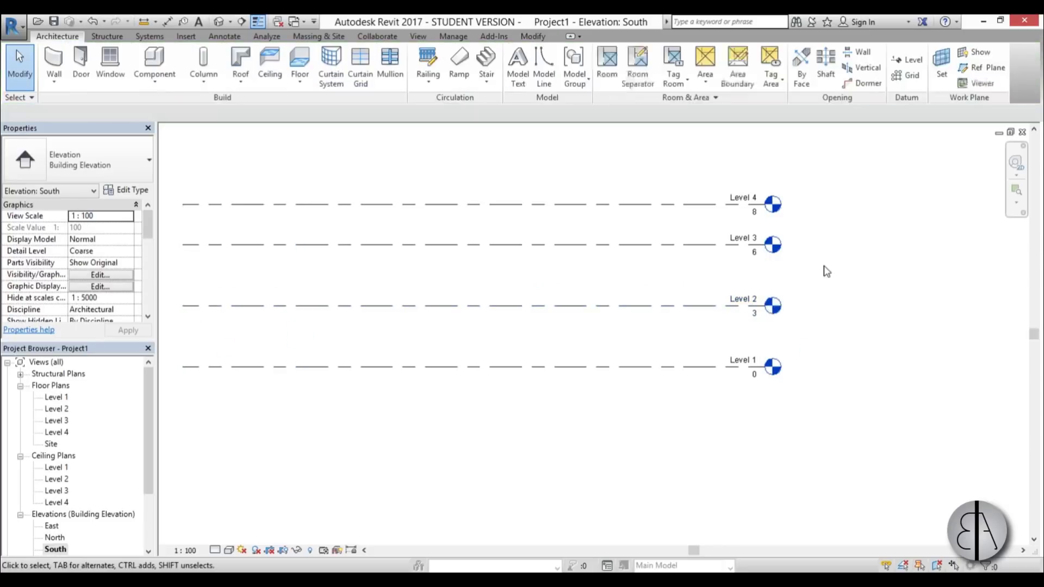
Check Level 3's elevation and reframe the South elevation
{"action": "left_click", "coordinate": [751, 243]}
{"action": "scroll", "coordinate": [748, 241], "scroll_direction": "up", "scroll_amount": 4}
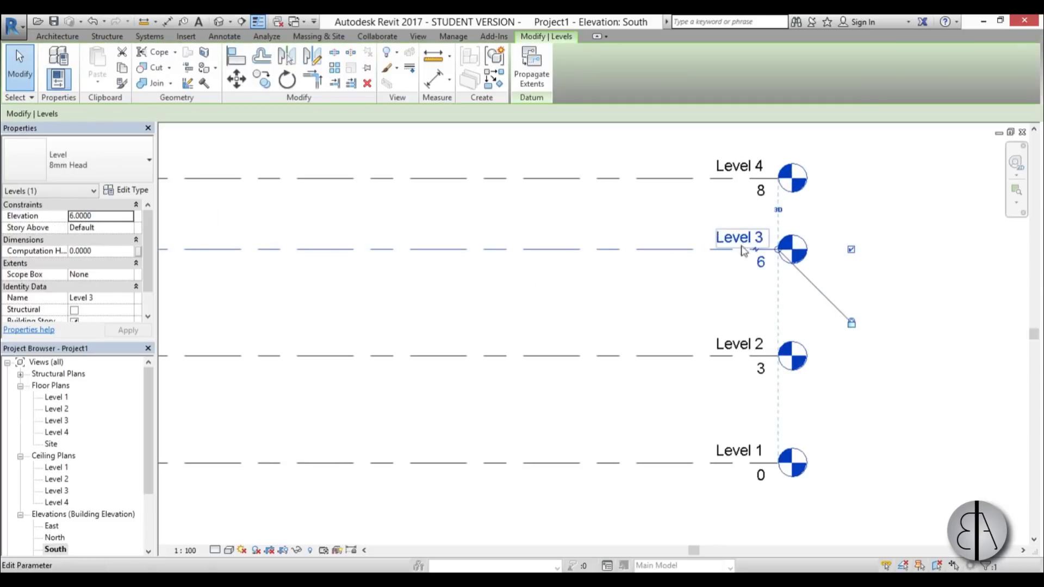
{"action": "scroll", "coordinate": [691, 294], "scroll_direction": "down", "scroll_amount": 3}
{"action": "middle_click_drag", "start_coordinate": [689, 308], "coordinate": [758, 363]}
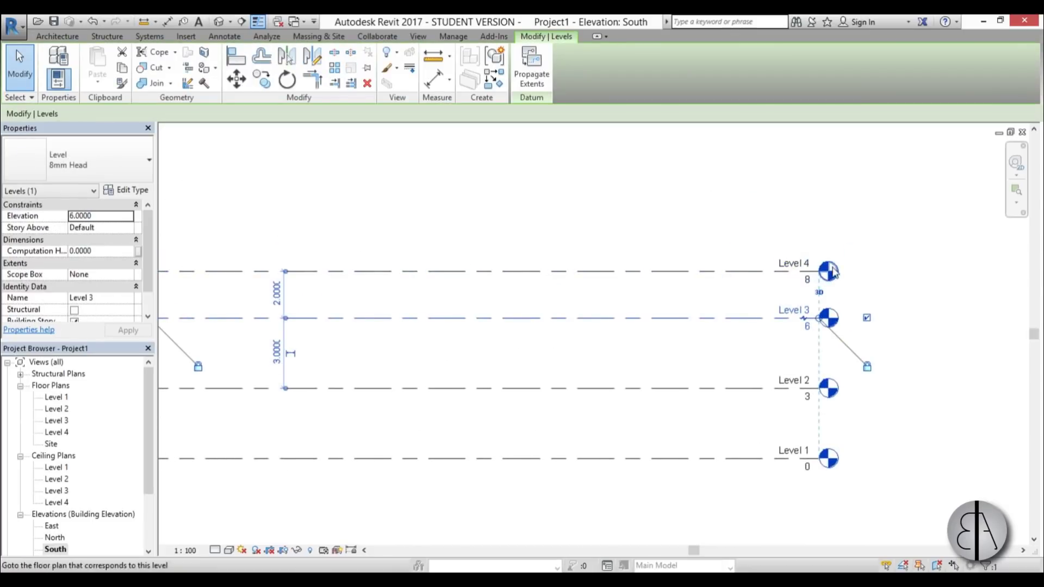
{"action": "scroll", "coordinate": [802, 296], "scroll_direction": "down", "scroll_amount": 2}
{"action": "scroll", "coordinate": [730, 372], "scroll_direction": "up", "scroll_amount": 1}
{"action": "left_click", "coordinate": [704, 379]}
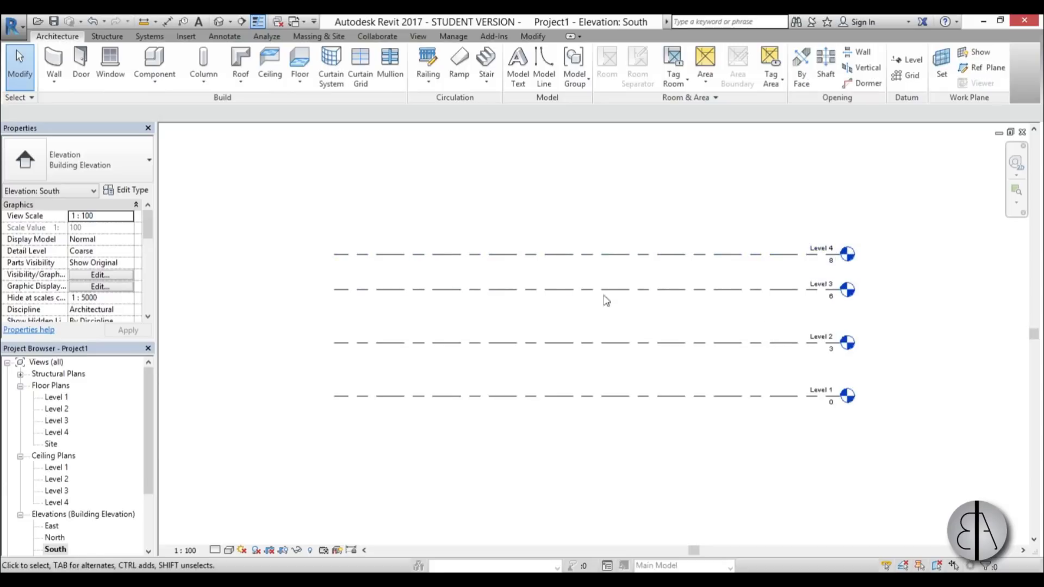
{"action": "middle_click_drag", "start_coordinate": [575, 209], "coordinate": [571, 208]}
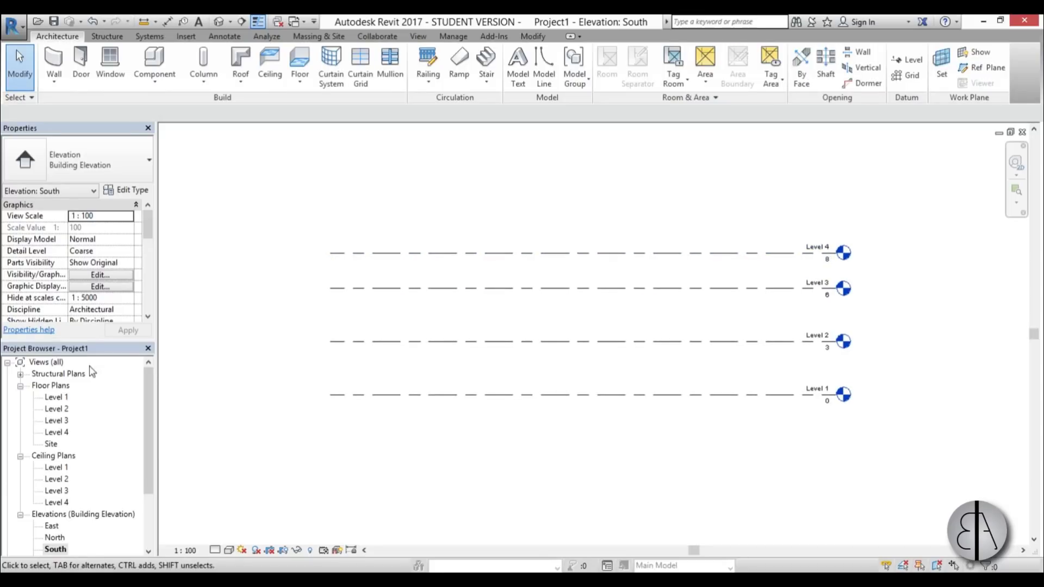
On the Level 1 plan, start the WA wall tool with the Generic - 300mm type
{"action": "double_click", "coordinate": [59, 400]}
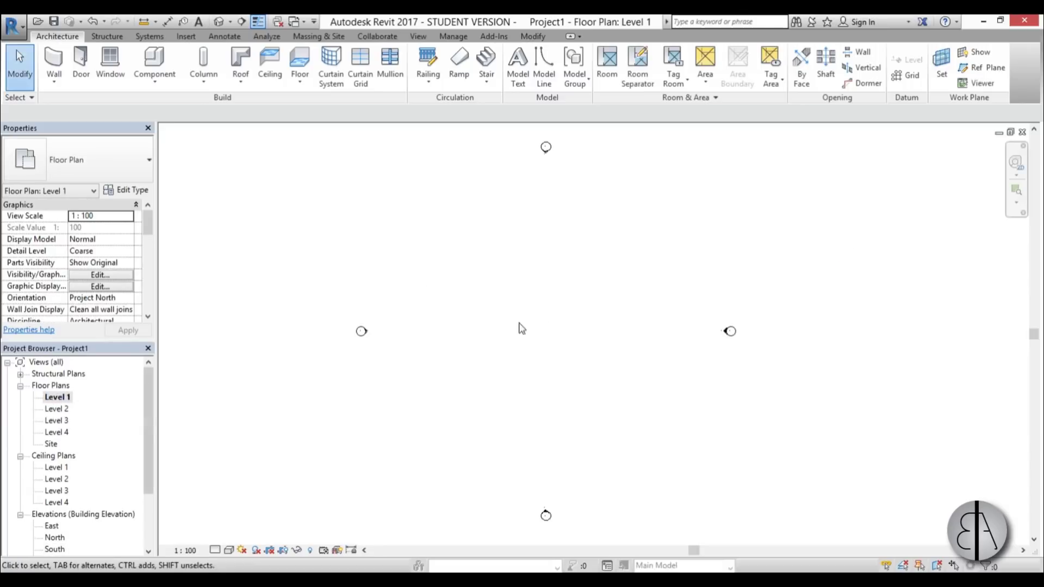
{"action": "middle_click_drag", "start_coordinate": [605, 288], "coordinate": [597, 291]}
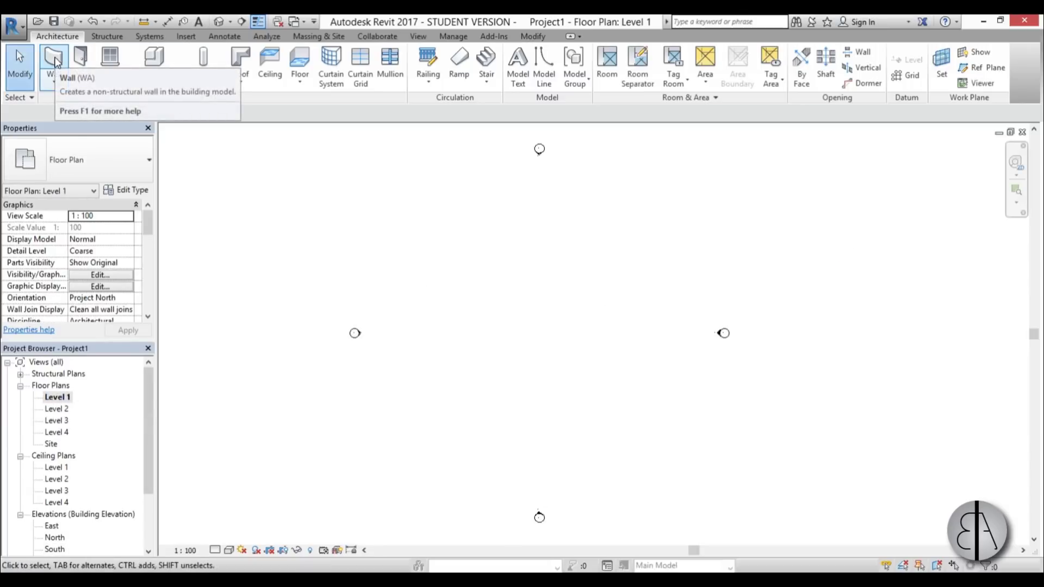
{"action": "key", "text": "w"}
{"action": "key", "text": "a"}
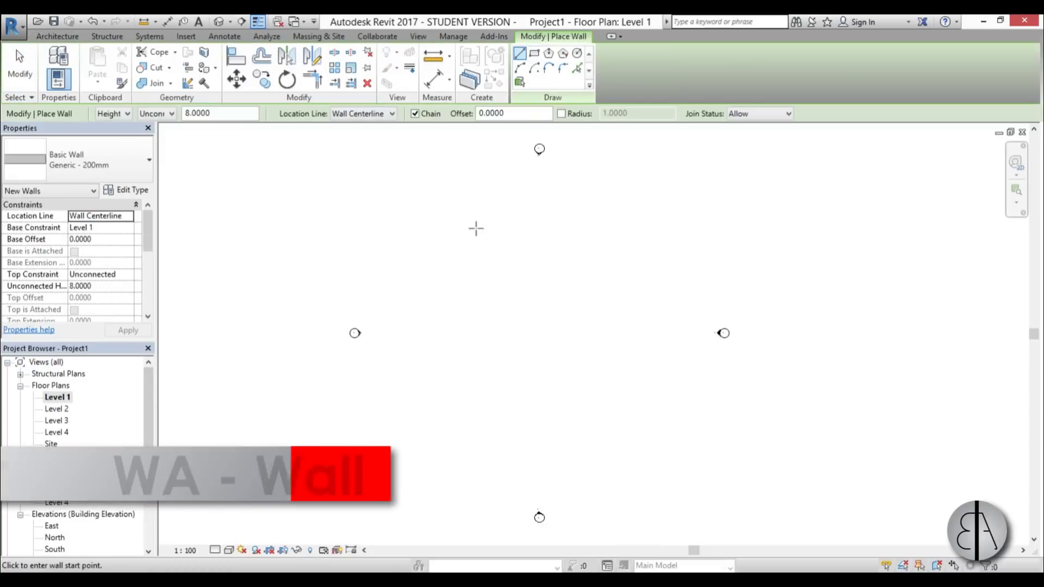
{"action": "left_click", "coordinate": [117, 163]}
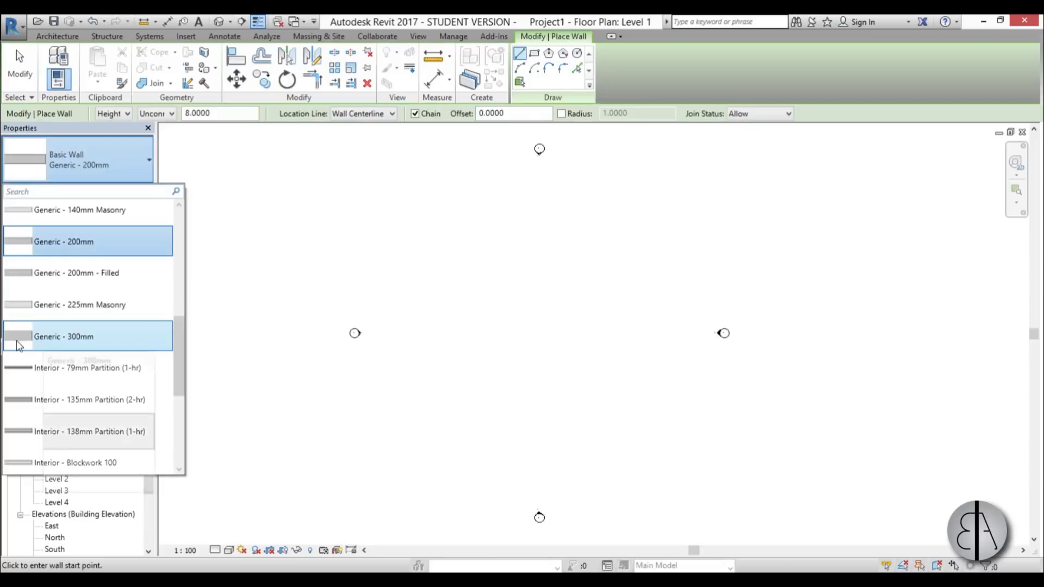
{"action": "left_click", "coordinate": [70, 339]}
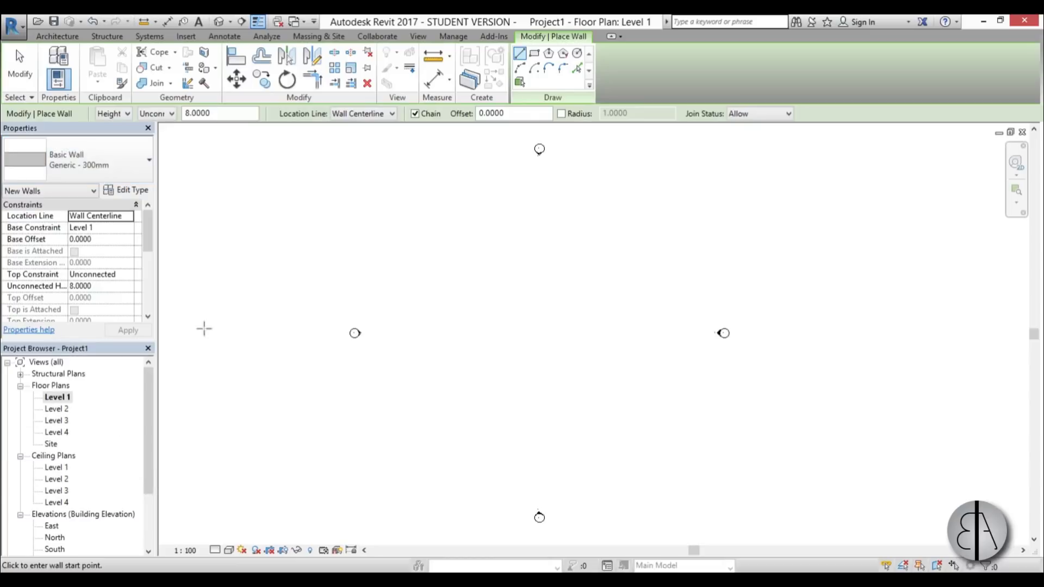
Browse the Autodesk material library to concrete for the wall's structure layer
{"action": "left_click", "coordinate": [136, 196]}
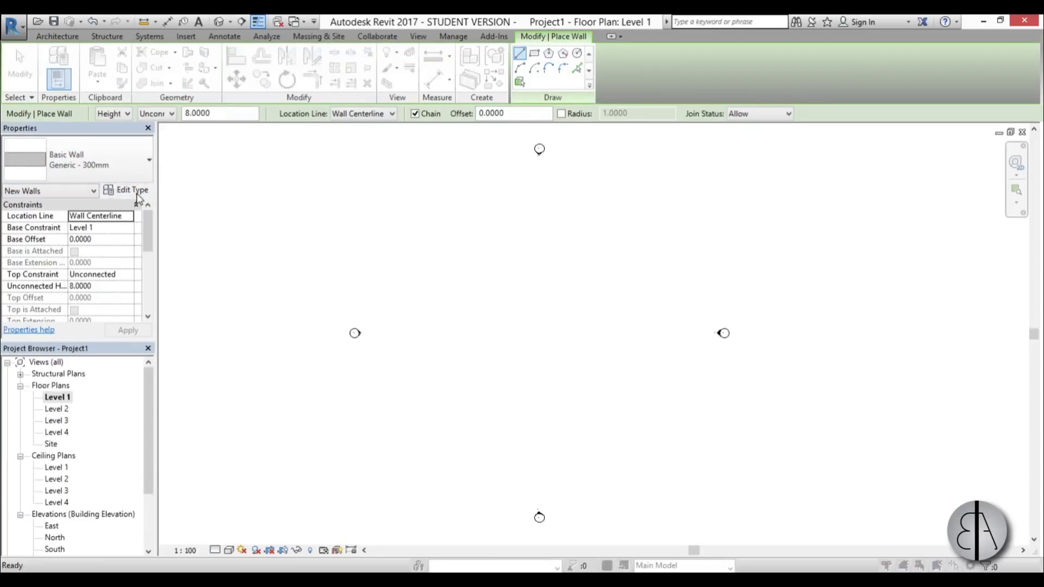
{"action": "left_click", "coordinate": [842, 183]}
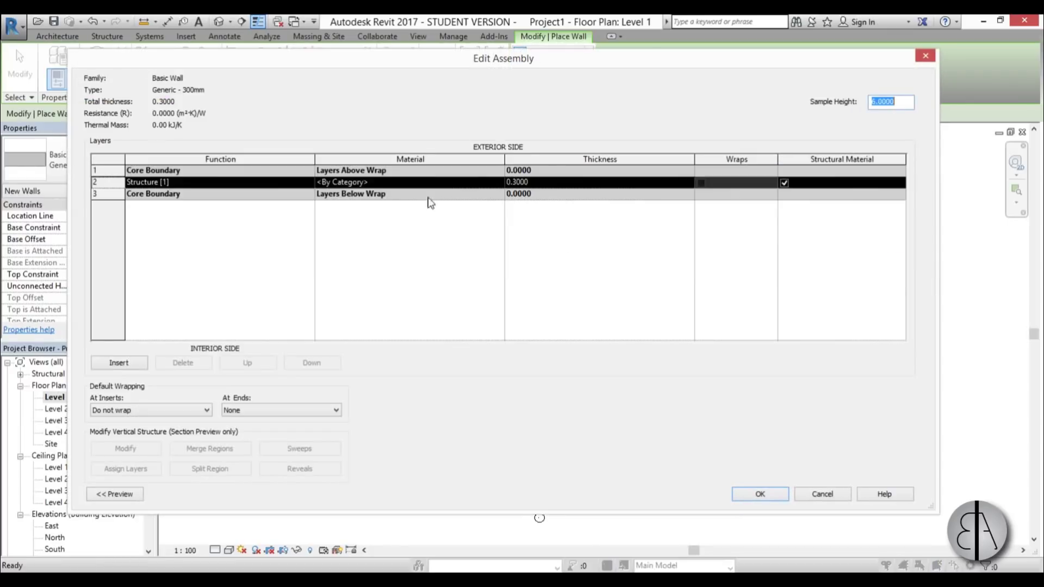
{"action": "left_click", "coordinate": [501, 187]}
{"action": "left_click", "coordinate": [499, 185]}
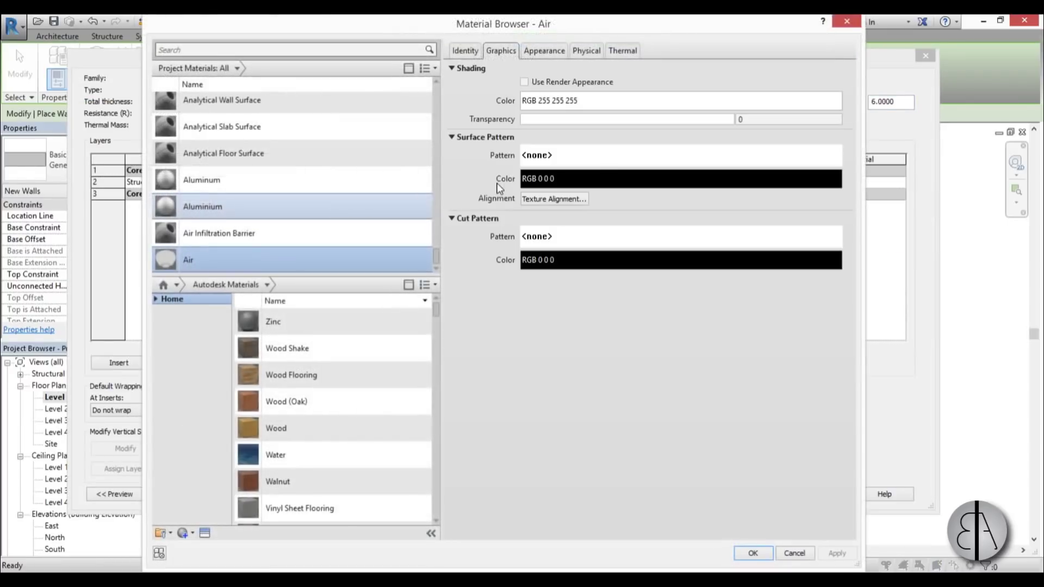
{"action": "left_click", "coordinate": [156, 299]}
{"action": "left_click", "coordinate": [162, 321]}
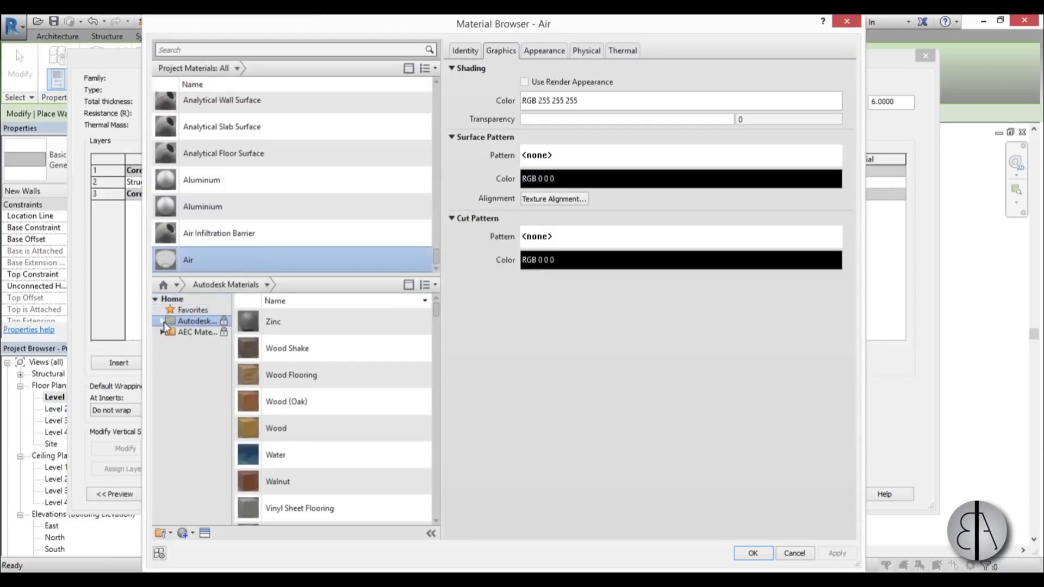
{"action": "left_click", "coordinate": [191, 342]}
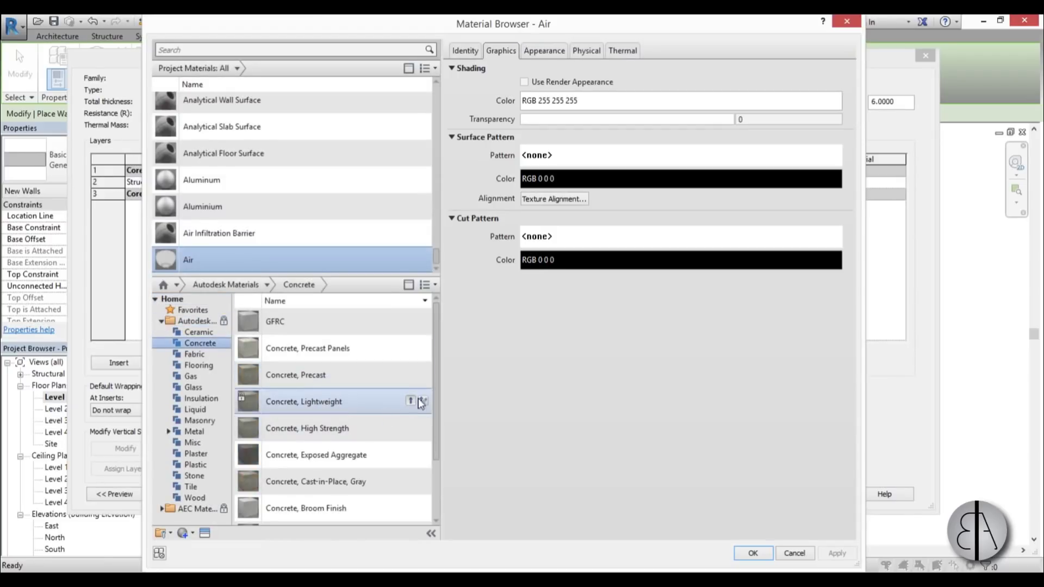
{"action": "left_click_drag", "start_coordinate": [438, 397], "coordinate": [436, 438]}
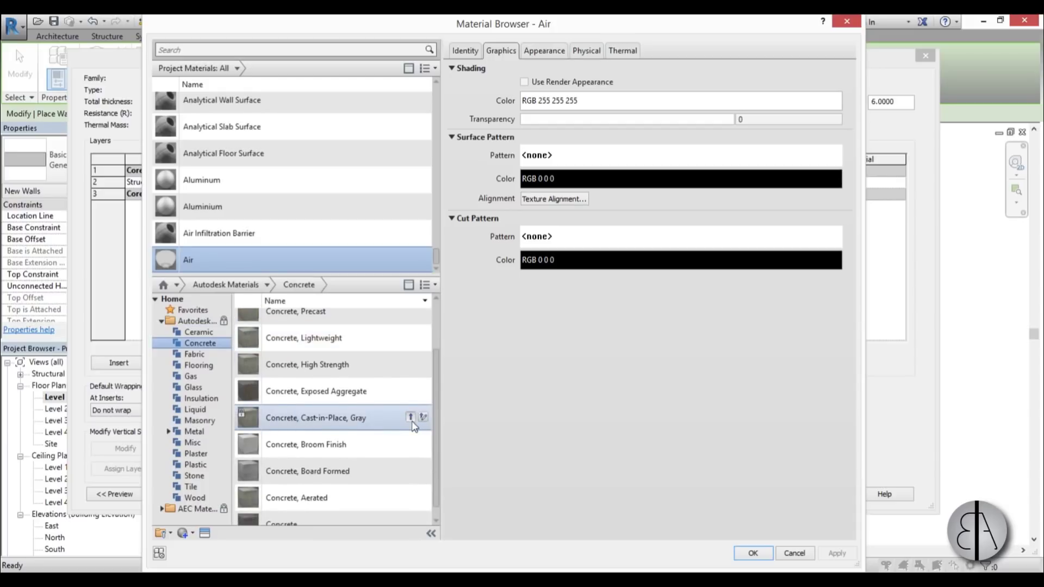
Assign Concrete, Cast-in-Place, Gray to the structure layer and accept the wall type
{"action": "left_click", "coordinate": [410, 417]}
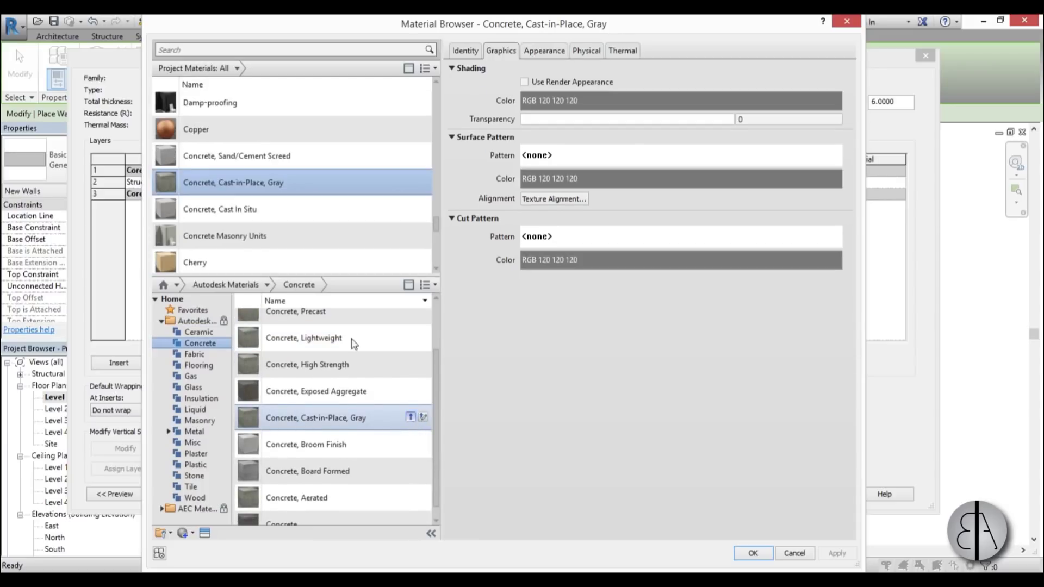
{"action": "left_click", "coordinate": [836, 553]}
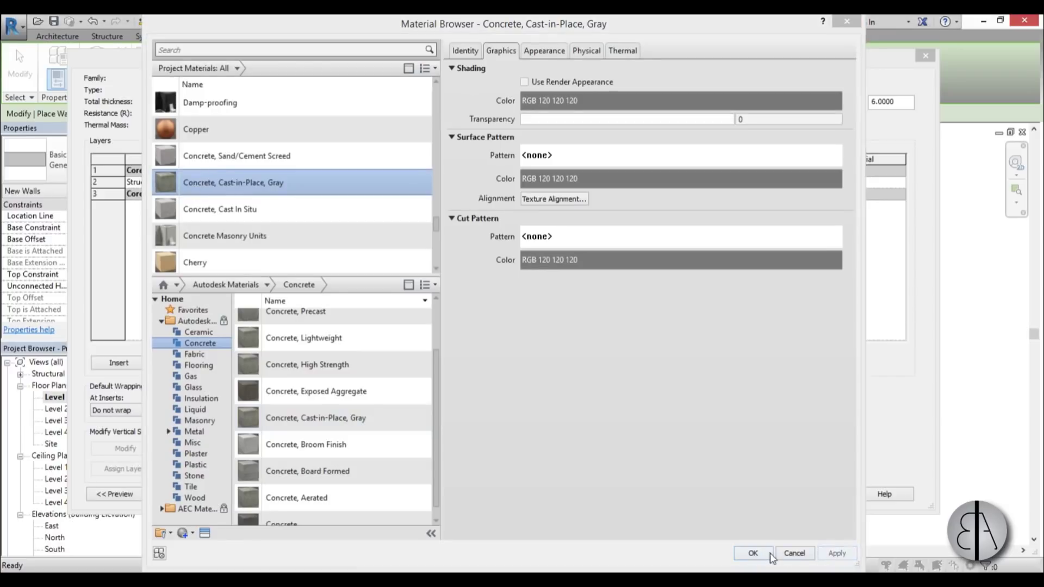
{"action": "left_click", "coordinate": [752, 553]}
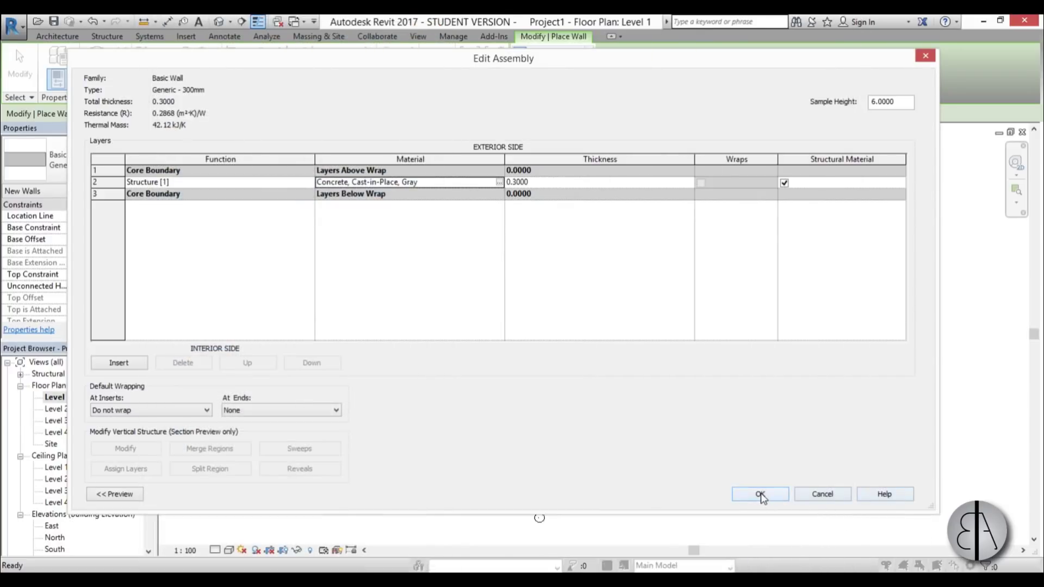
{"action": "left_click", "coordinate": [760, 496]}
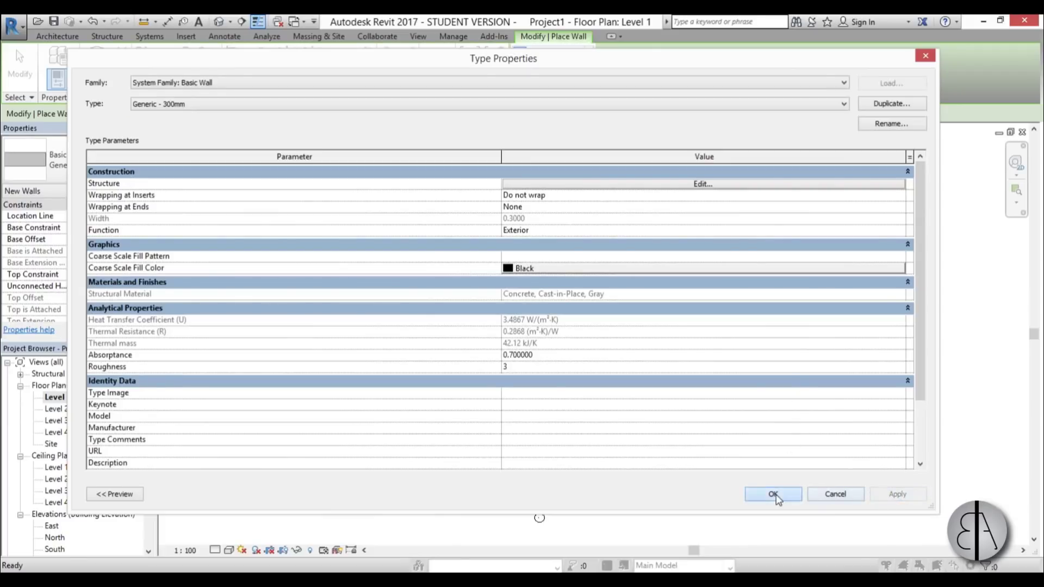
{"action": "left_click", "coordinate": [774, 494]}
{"action": "middle_click_drag", "start_coordinate": [523, 295], "coordinate": [546, 280]}
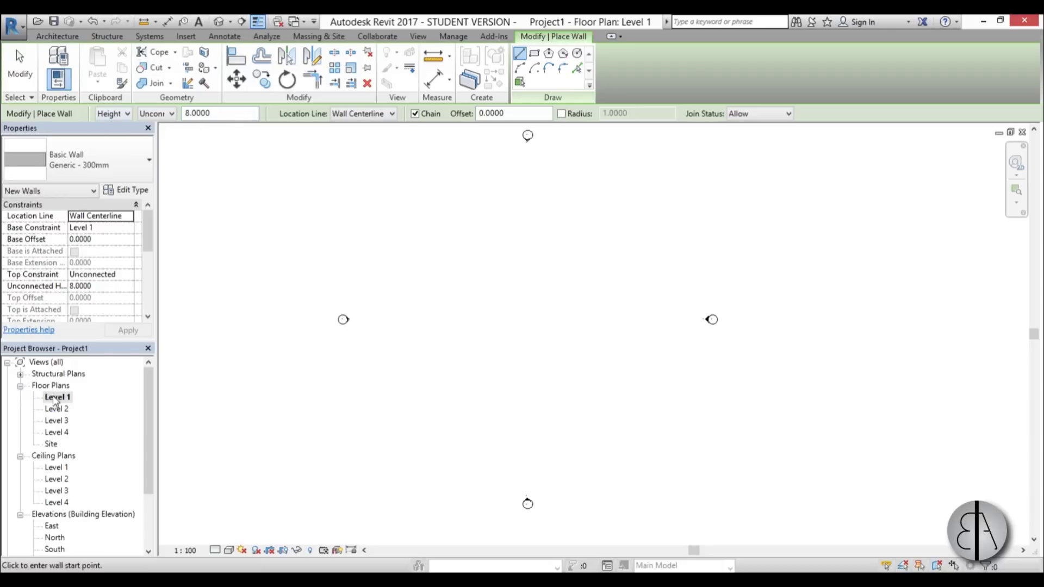
Set the top constraint to Up to level: Level 4 and draw the first 17.0000-long wall
{"action": "left_click", "coordinate": [129, 276]}
{"action": "left_click", "coordinate": [120, 325]}
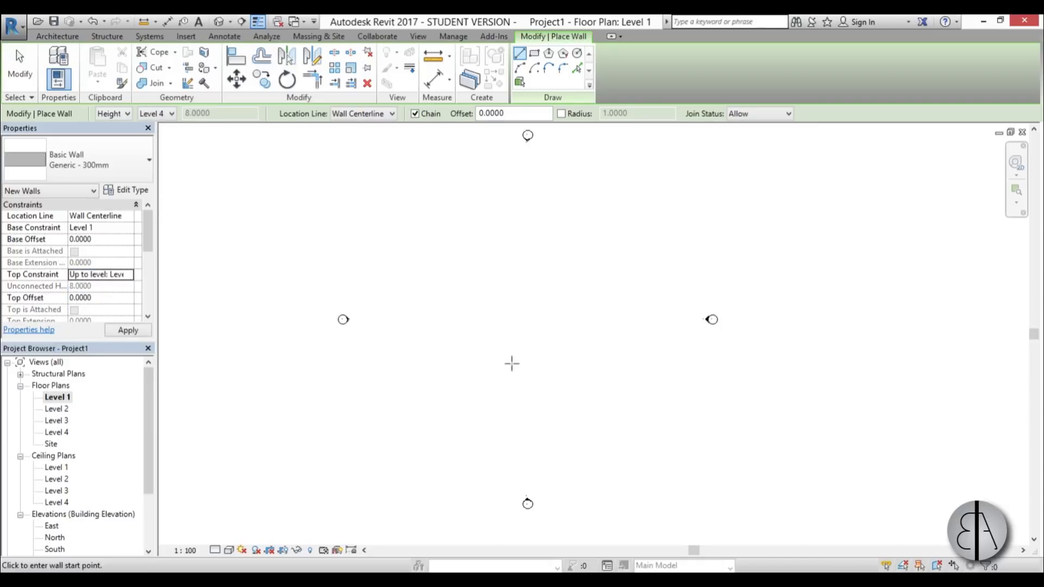
{"action": "left_click", "coordinate": [451, 247]}
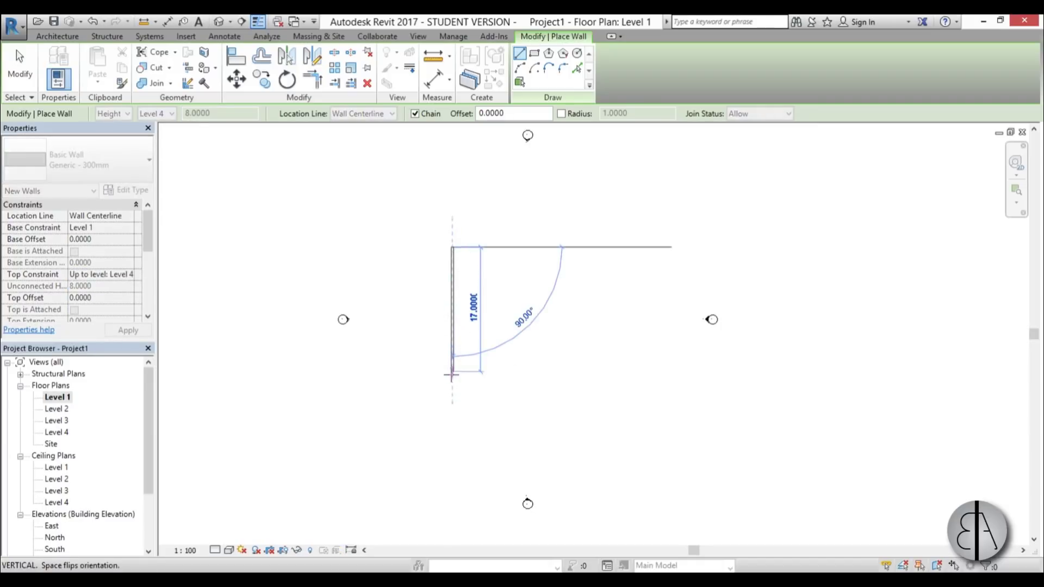
{"action": "left_click", "coordinate": [452, 374]}
{"action": "scroll", "coordinate": [474, 326], "scroll_direction": "up", "scroll_amount": 3}
{"action": "key", "text": "Escape"}
{"action": "key", "text": "Escape"}
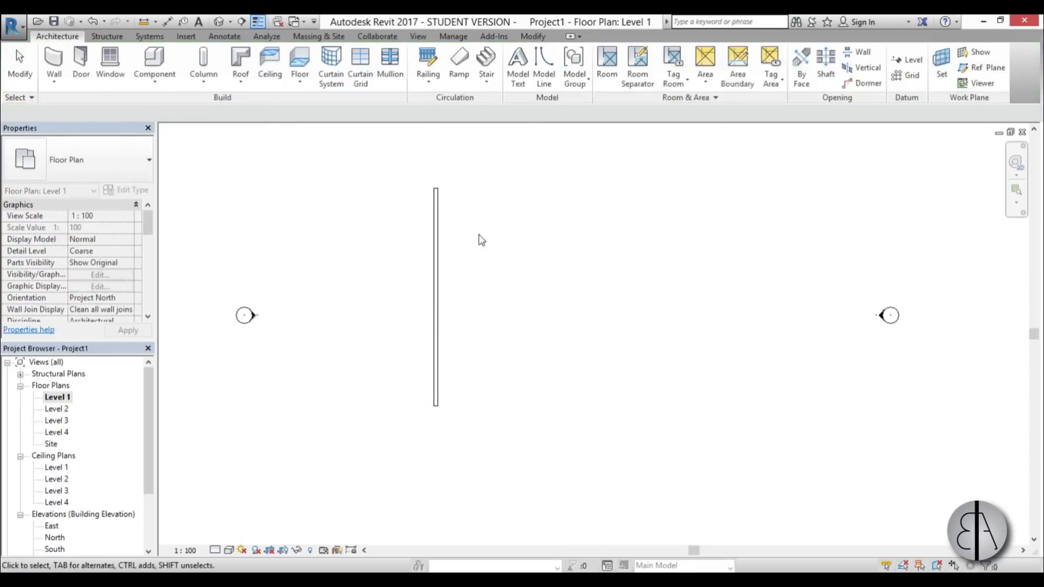
Draw the second and third vertical walls to the right of the first
{"action": "key", "text": "w"}
{"action": "key", "text": "a"}
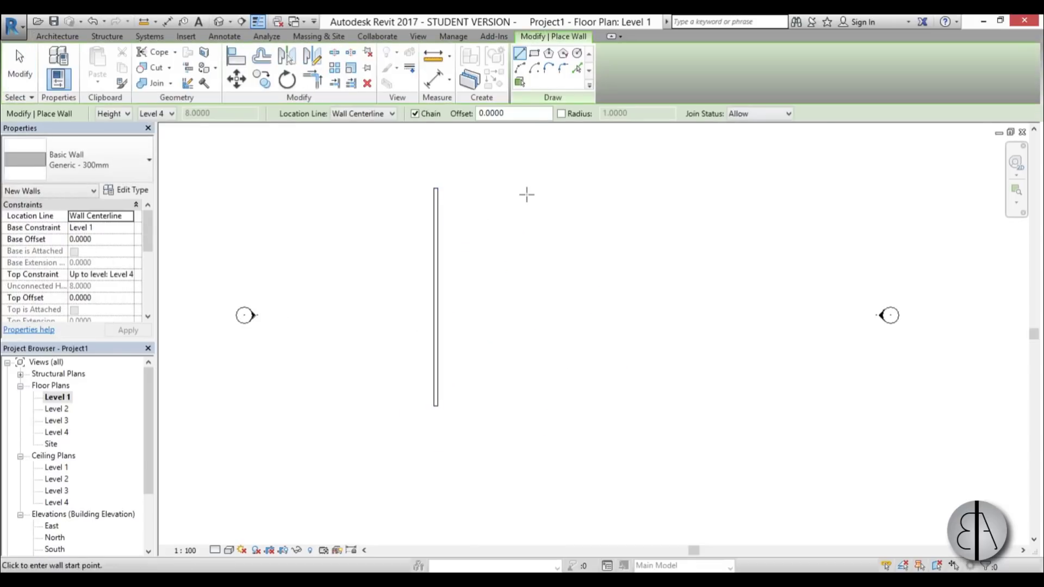
{"action": "left_click", "coordinate": [525, 188]}
{"action": "left_click", "coordinate": [525, 406]}
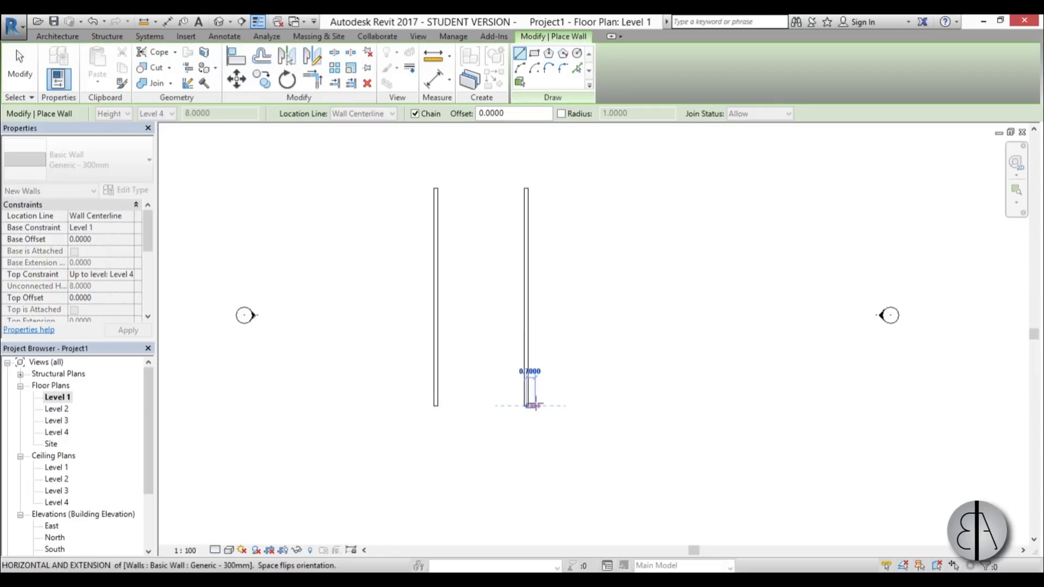
{"action": "key", "text": "Escape"}
{"action": "left_click", "coordinate": [562, 189]}
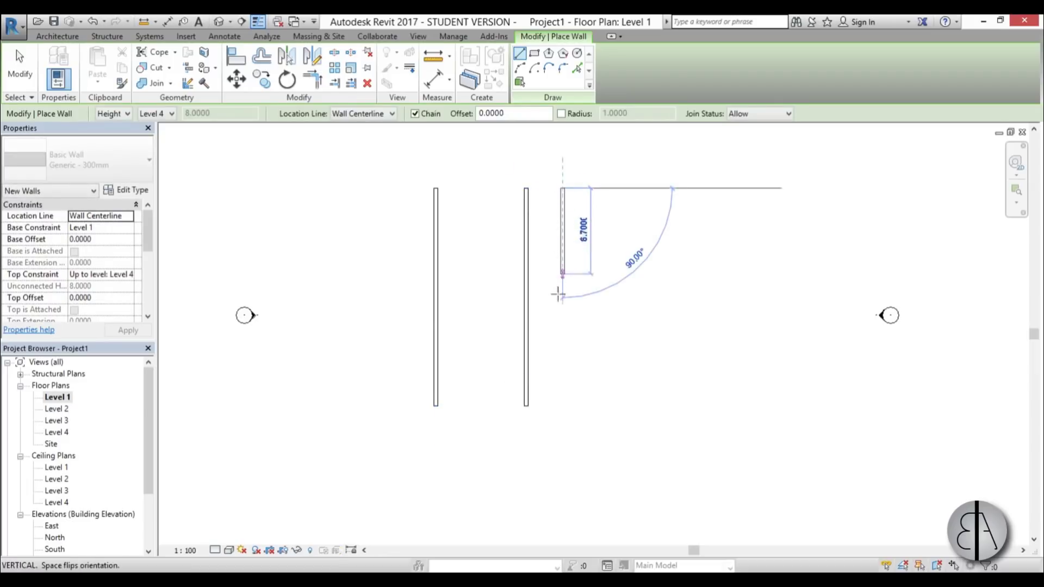
{"action": "left_click", "coordinate": [563, 406]}
{"action": "key", "text": "Escape"}
{"action": "key", "text": "Escape"}
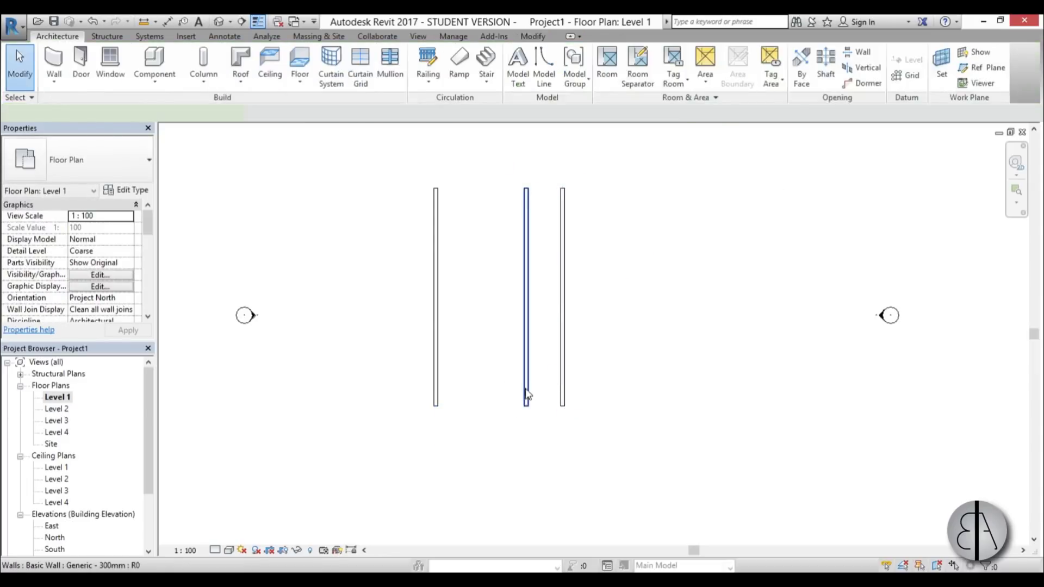
Space the middle wall 6.0000 from the left wall and the right wall 2.0000 from the middle
{"action": "left_click", "coordinate": [525, 394]}
{"action": "left_click", "coordinate": [479, 436]}
{"action": "type", "text": "6.7500"}
{"action": "key", "text": "Return"}
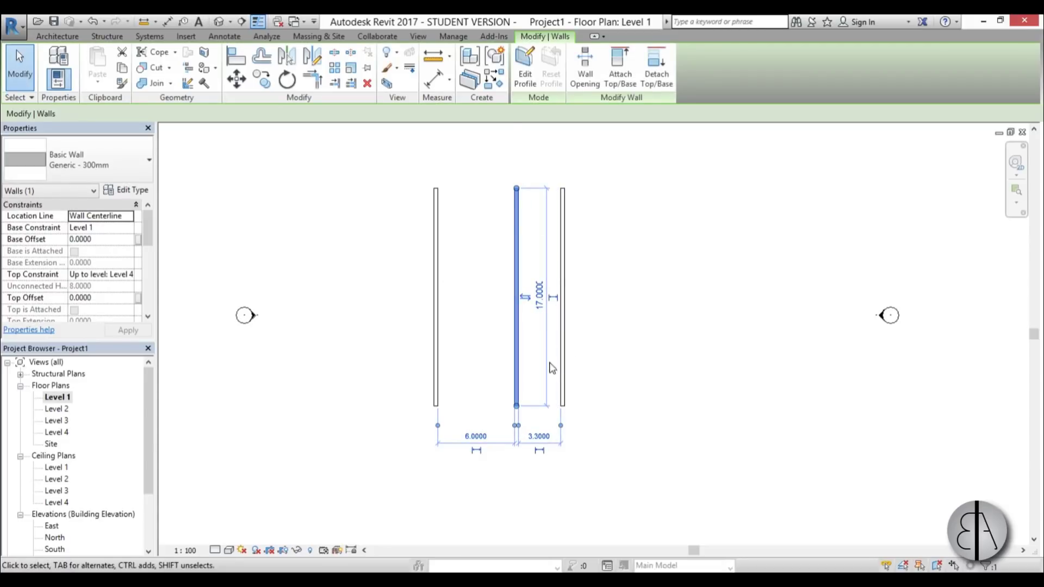
{"action": "scroll", "coordinate": [551, 369], "scroll_direction": "up", "scroll_amount": 2}
{"action": "left_click", "coordinate": [570, 394]}
{"action": "left_click", "coordinate": [535, 459]}
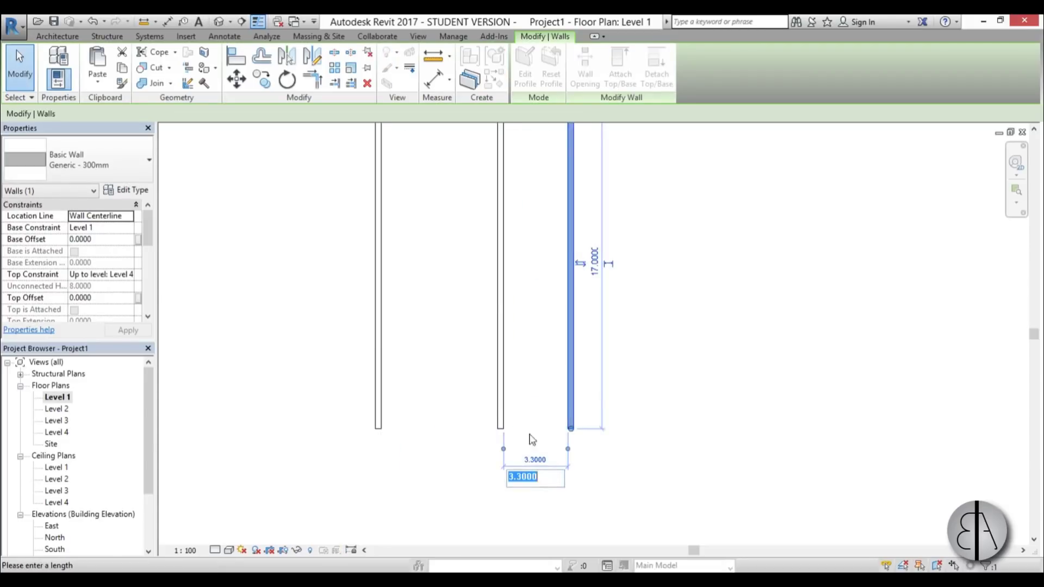
{"action": "scroll", "coordinate": [604, 297], "scroll_direction": "down", "scroll_amount": 3}
{"action": "scroll", "coordinate": [604, 297], "scroll_direction": "up", "scroll_amount": 2}
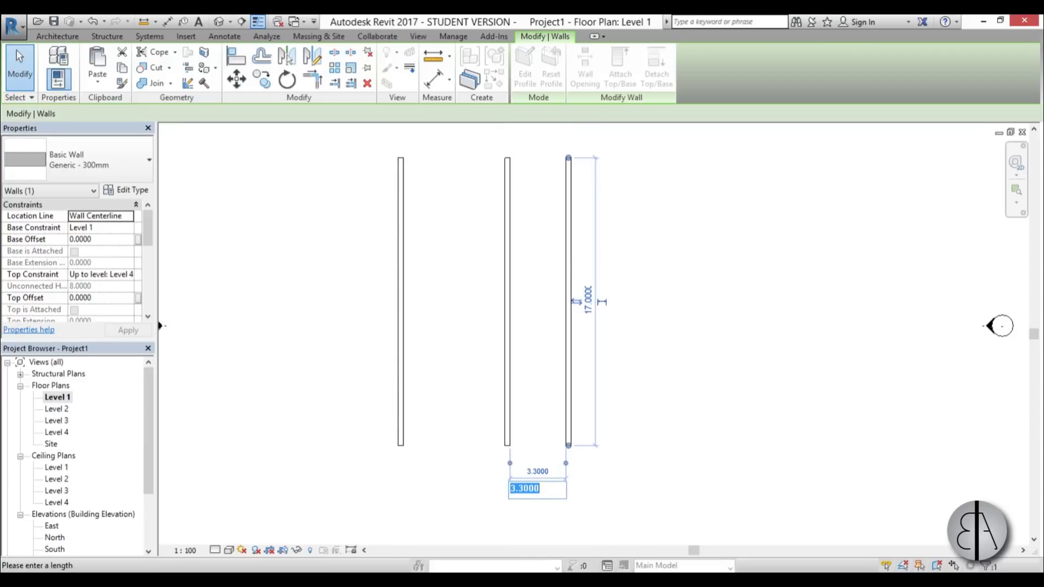
{"action": "type", "text": "2"}
{"action": "key", "text": "Return"}
Change the right wall's spacing from 2.0000 to 1.6
{"action": "left_click", "coordinate": [650, 266]}
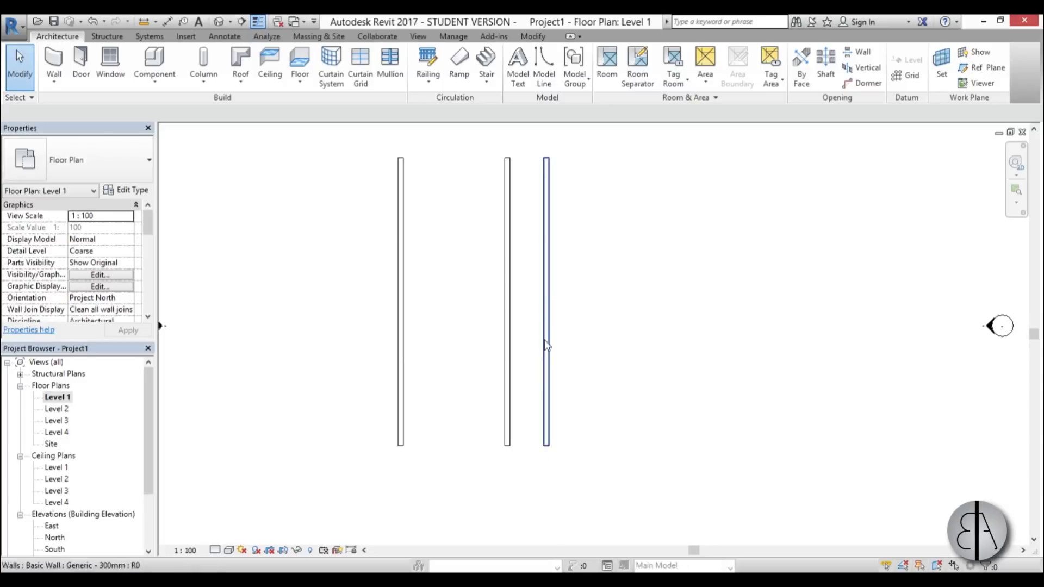
{"action": "left_click", "coordinate": [547, 246]}
{"action": "left_click", "coordinate": [526, 476]}
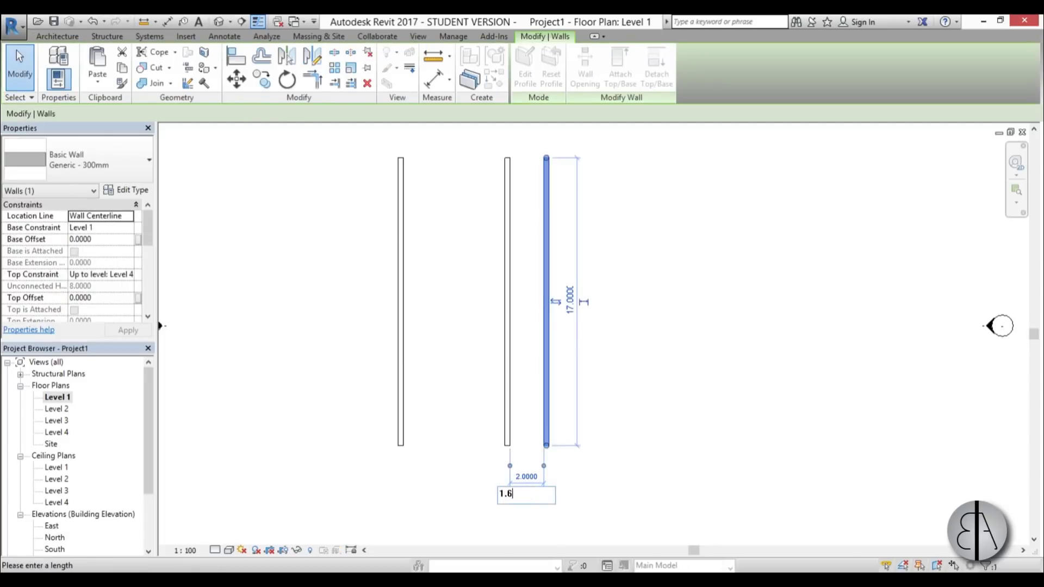
{"action": "type", "text": "1.6"}
{"action": "key", "text": "Return"}
{"action": "key", "text": "Escape"}
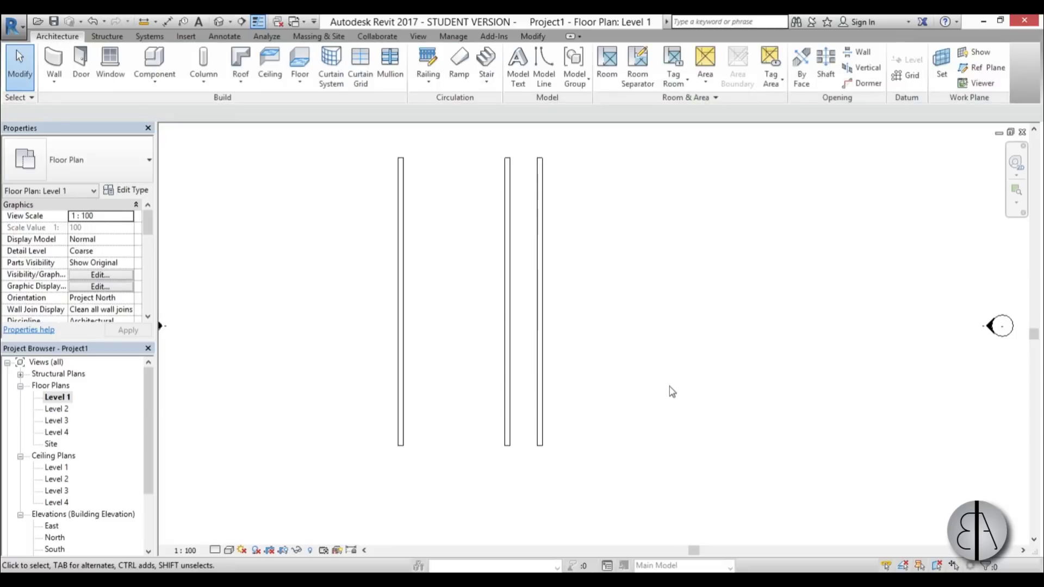
{"action": "middle_click_drag", "start_coordinate": [621, 335], "coordinate": [625, 352]}
{"action": "middle_click_drag", "start_coordinate": [542, 330], "coordinate": [562, 339]}
{"action": "middle_click_drag", "start_coordinate": [565, 461], "coordinate": [565, 449]}
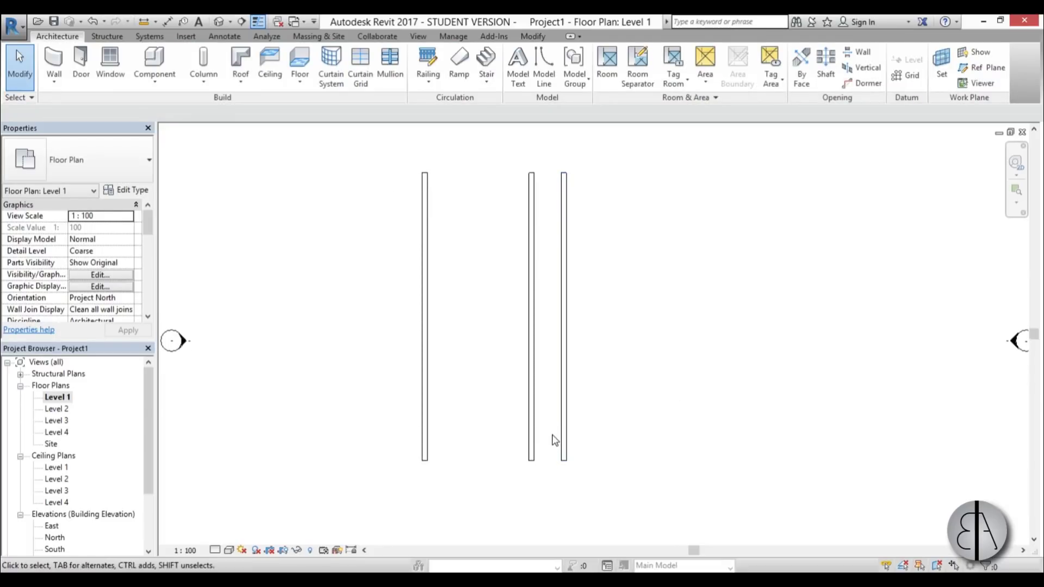
{"action": "middle_click_drag", "start_coordinate": [505, 365], "coordinate": [506, 406]}
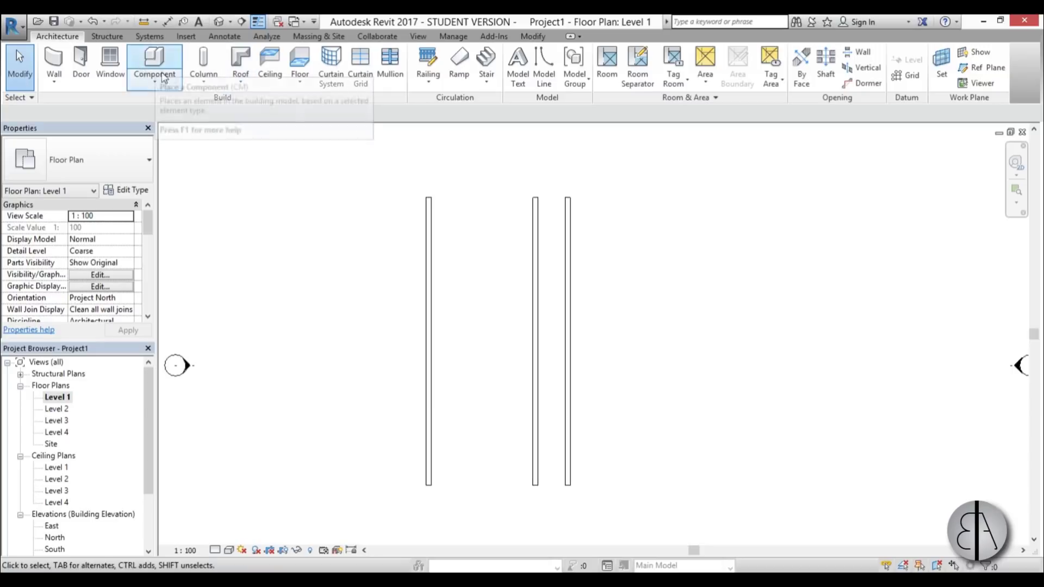
Start a floor boundary with a rectangle from the left wall's base to the wall corner
{"action": "left_click", "coordinate": [299, 60]}
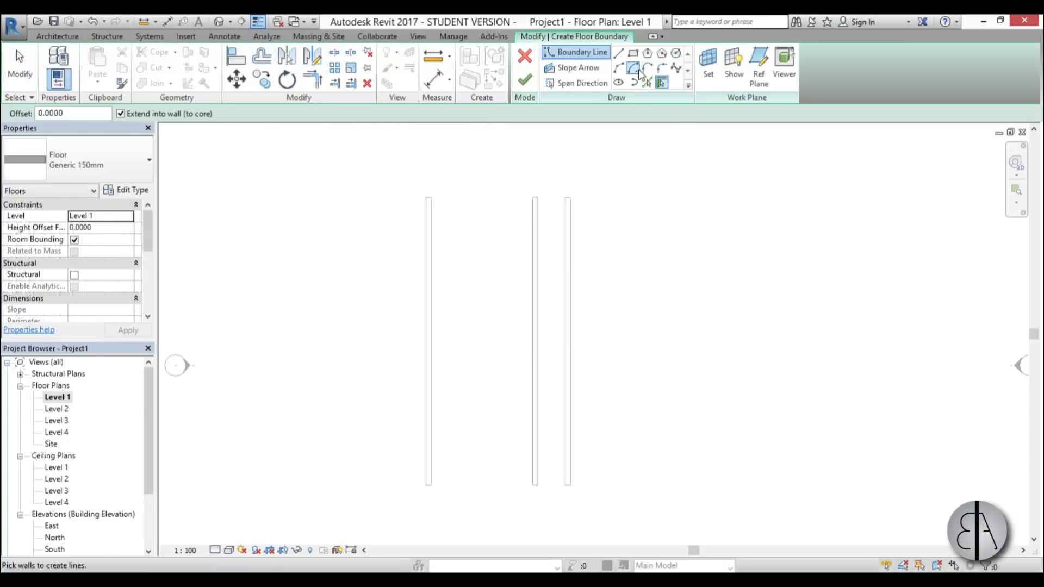
{"action": "left_click", "coordinate": [632, 54]}
{"action": "left_click", "coordinate": [426, 484]}
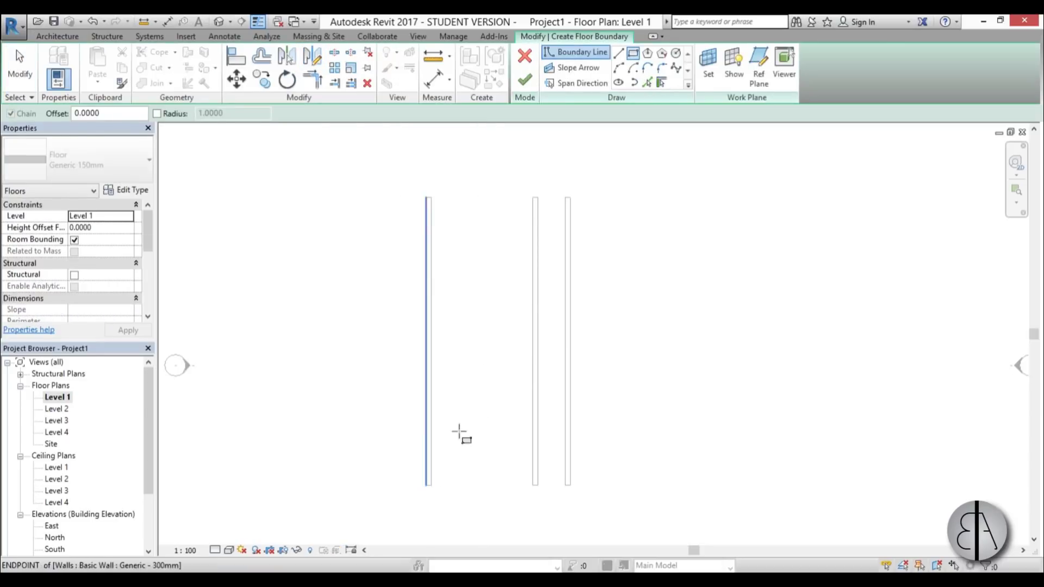
{"action": "scroll", "coordinate": [566, 201], "scroll_direction": "up", "scroll_amount": 3}
{"action": "left_click", "coordinate": [606, 224]}
{"action": "scroll", "coordinate": [556, 190], "scroll_direction": "down", "scroll_amount": 3}
{"action": "middle_click_drag", "start_coordinate": [556, 190], "coordinate": [529, 265]}
{"action": "scroll", "coordinate": [529, 265], "scroll_direction": "up", "scroll_amount": 6}
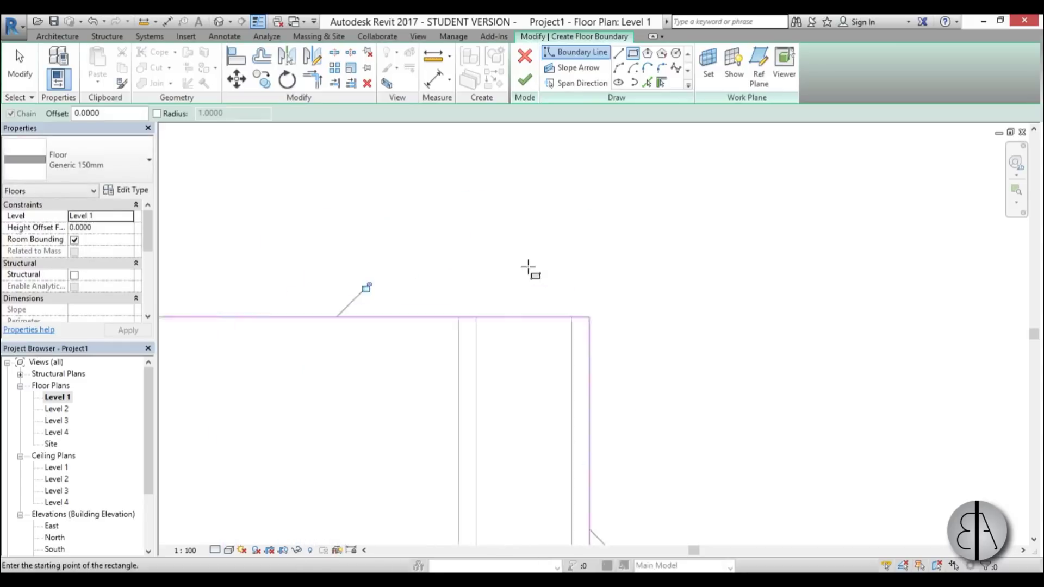
Add a rectangular bump to the top boundary edge and set its depth to 1.2
{"action": "left_click", "coordinate": [618, 53]}
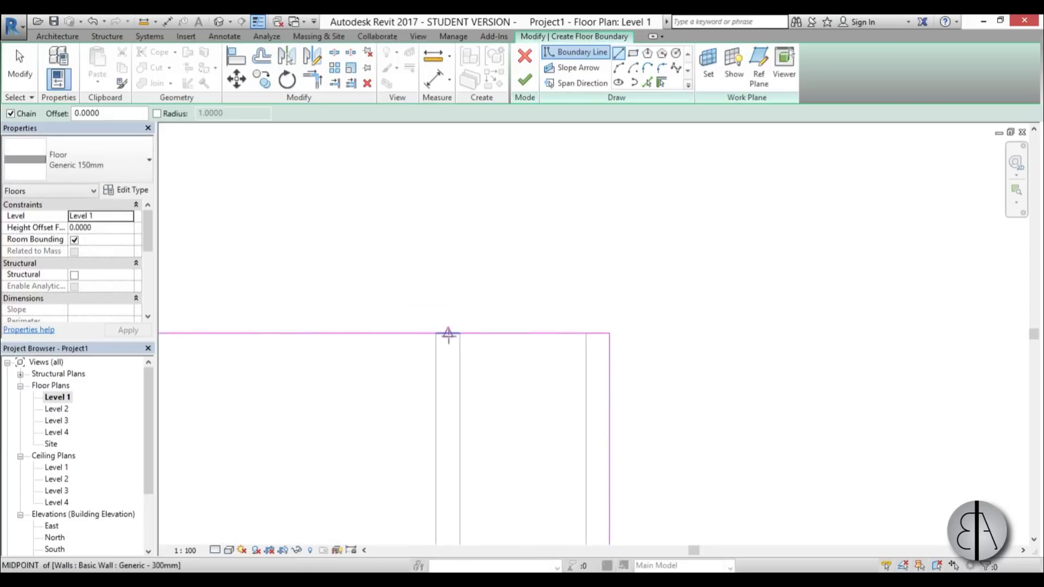
{"action": "scroll", "coordinate": [449, 335], "scroll_direction": "up", "scroll_amount": 4}
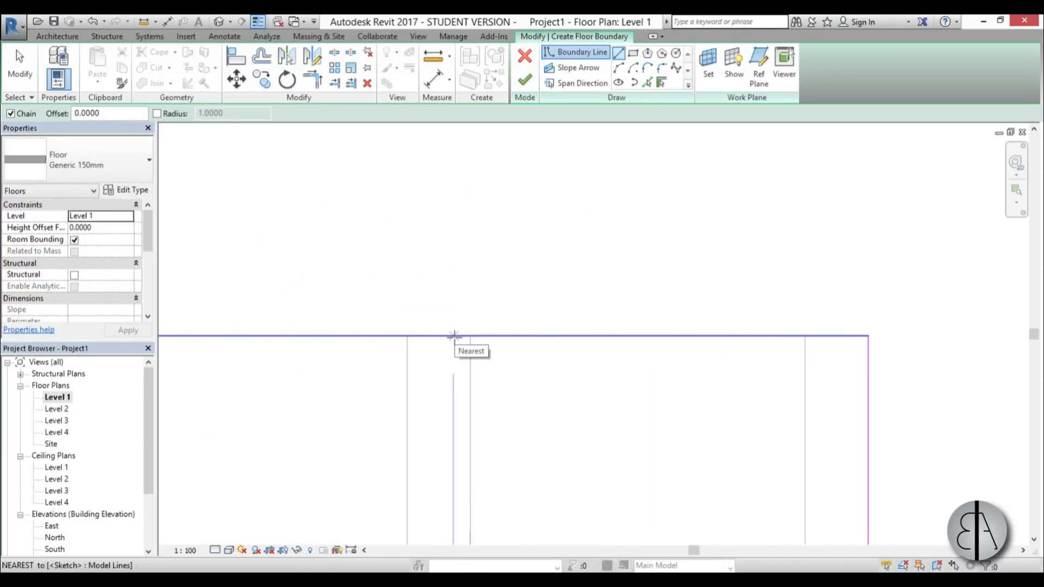
{"action": "left_click", "coordinate": [457, 336]}
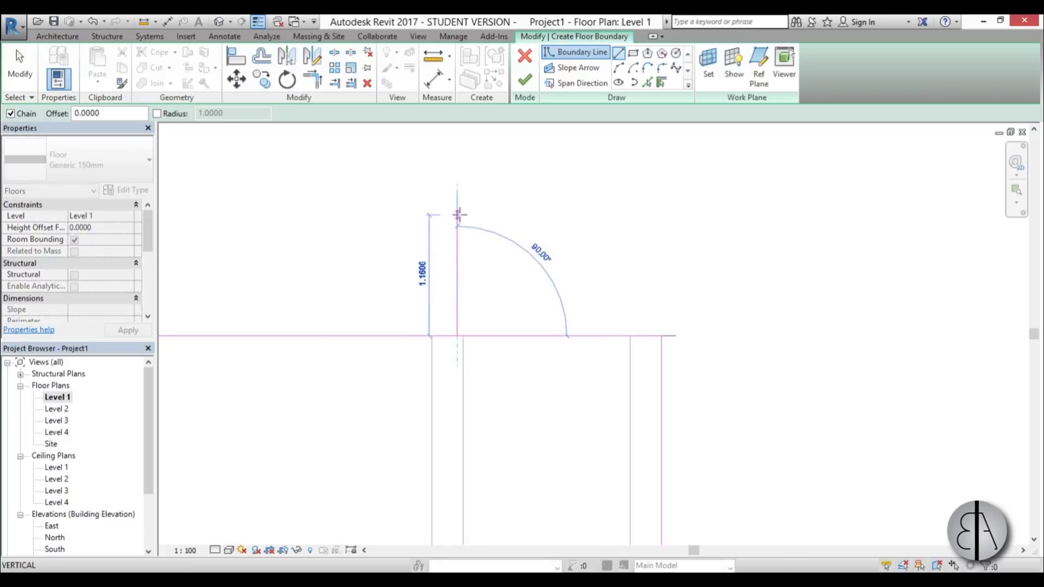
{"action": "left_click", "coordinate": [457, 215]}
{"action": "left_click", "coordinate": [636, 214]}
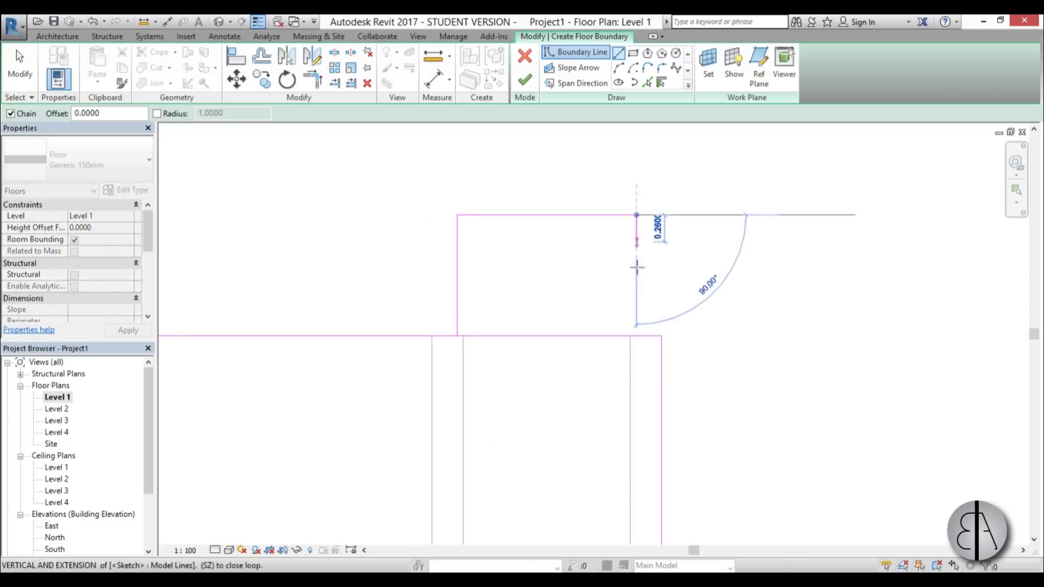
{"action": "left_click", "coordinate": [636, 336]}
{"action": "key", "text": "Escape"}
{"action": "key", "text": "Escape"}
{"action": "left_click", "coordinate": [533, 216]}
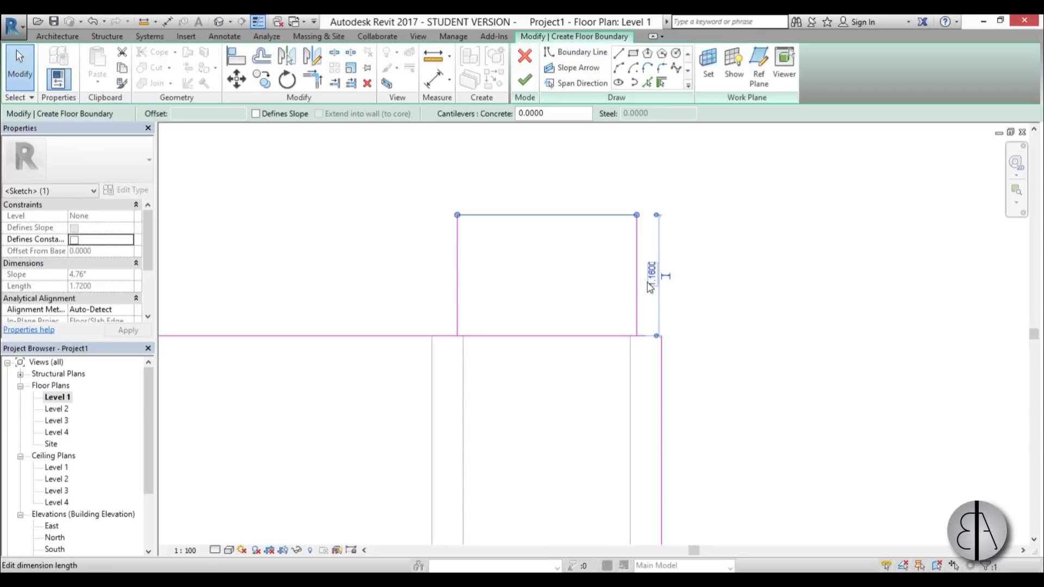
{"action": "left_click", "coordinate": [650, 280]}
{"action": "type", "text": "1.2"}
{"action": "key", "text": "Return"}
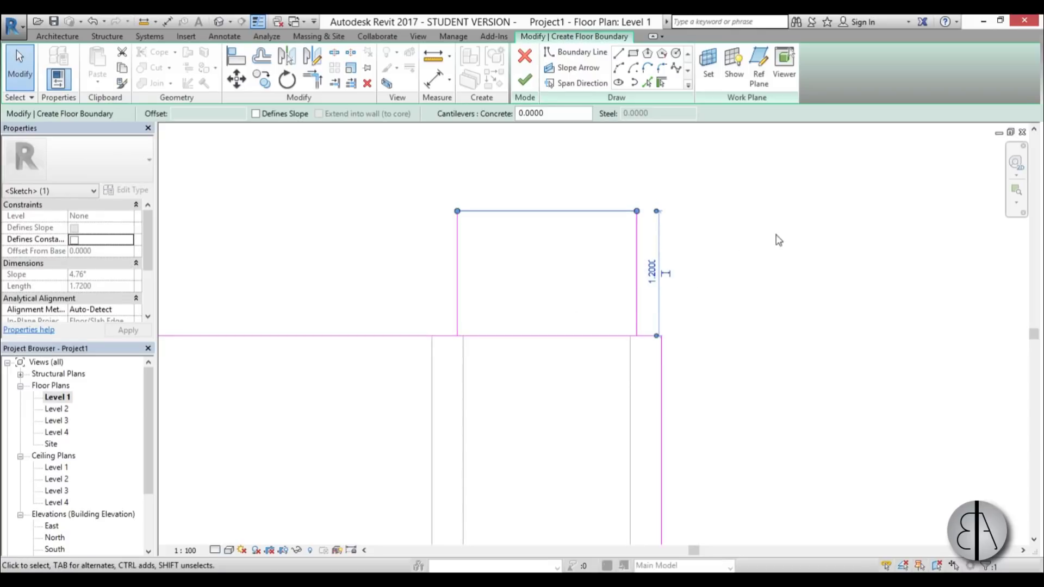
Offset the right vertical boundary line 0.05 from the wall
{"action": "left_click", "coordinate": [776, 235]}
{"action": "scroll", "coordinate": [655, 291], "scroll_direction": "up", "scroll_amount": 3}
{"action": "left_click", "coordinate": [658, 294]}
{"action": "scroll", "coordinate": [566, 347], "scroll_direction": "down", "scroll_amount": 3}
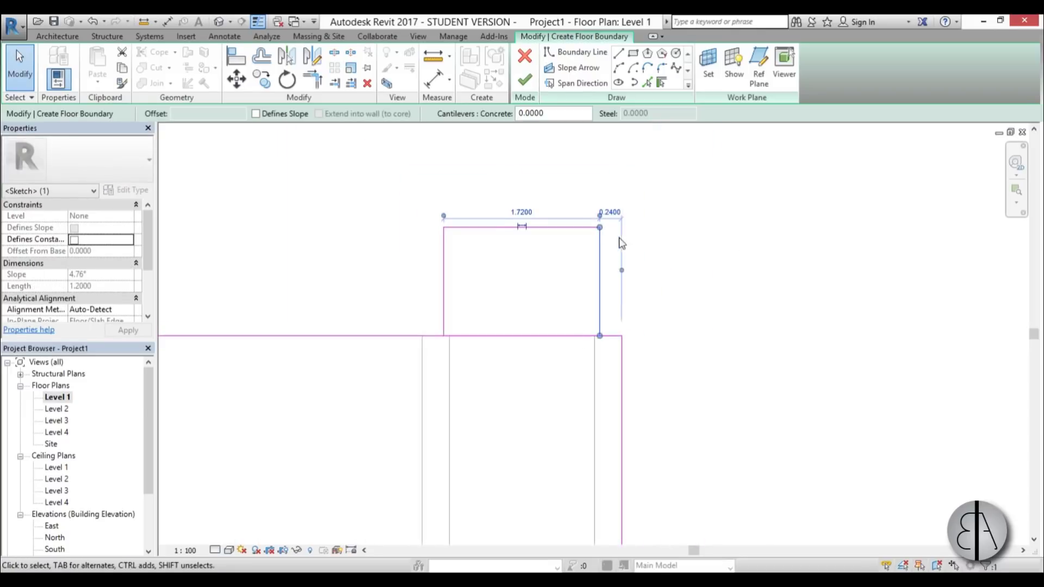
{"action": "scroll", "coordinate": [614, 237], "scroll_direction": "up", "scroll_amount": 2}
{"action": "left_click_drag", "start_coordinate": [320, 202], "coordinate": [583, 446]}
{"action": "scroll", "coordinate": [591, 391], "scroll_direction": "up", "scroll_amount": 2}
{"action": "scroll", "coordinate": [606, 231], "scroll_direction": "down", "scroll_amount": 2}
{"action": "middle_click_drag", "start_coordinate": [613, 235], "coordinate": [604, 390]}
{"action": "left_click", "coordinate": [581, 272]}
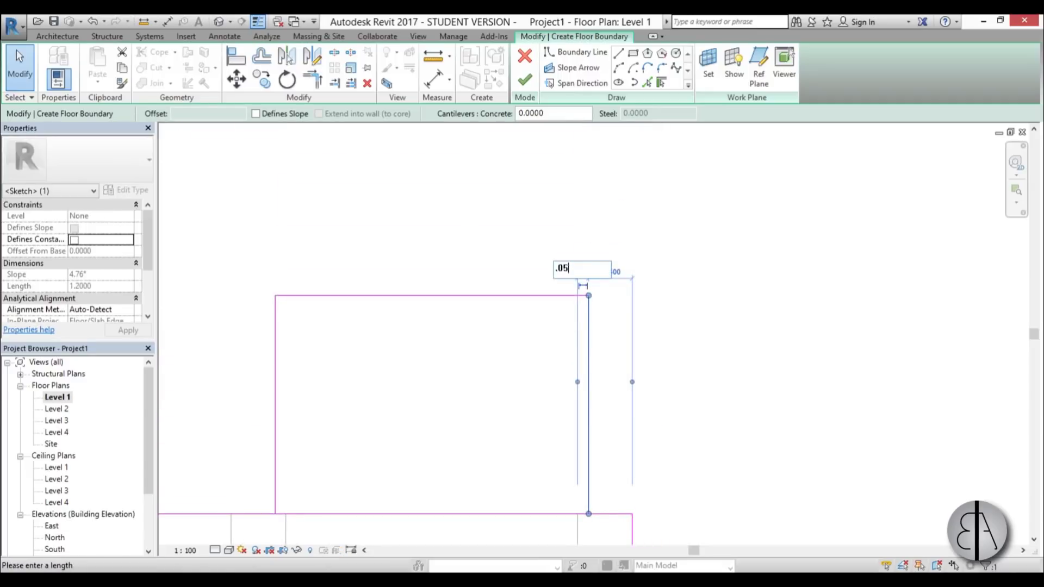
{"action": "type", "text": ".05"}
{"action": "key", "text": "Return"}
Change the left vertical boundary line's gap to the wall face from 0.0600 to 0.05
{"action": "middle_click_drag", "start_coordinate": [462, 484], "coordinate": [599, 421]}
{"action": "scroll", "coordinate": [418, 442], "scroll_direction": "up", "scroll_amount": 2}
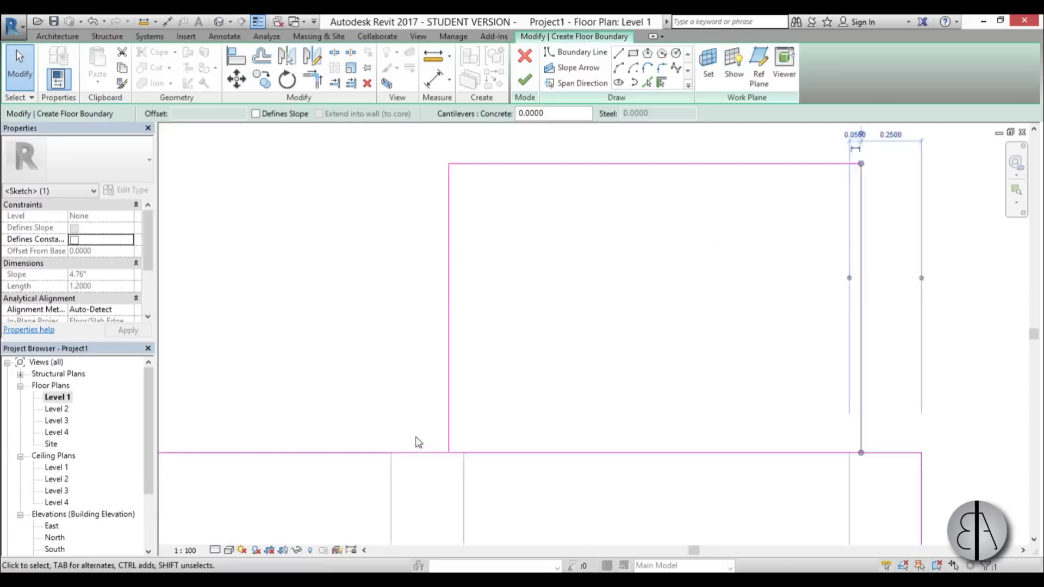
{"action": "scroll", "coordinate": [416, 438], "scroll_direction": "up", "scroll_amount": 1}
{"action": "left_click", "coordinate": [454, 422]}
{"action": "scroll", "coordinate": [466, 419], "scroll_direction": "down", "scroll_amount": 5}
{"action": "left_click_drag", "start_coordinate": [668, 449], "coordinate": [468, 486]}
{"action": "scroll", "coordinate": [460, 454], "scroll_direction": "up", "scroll_amount": 5}
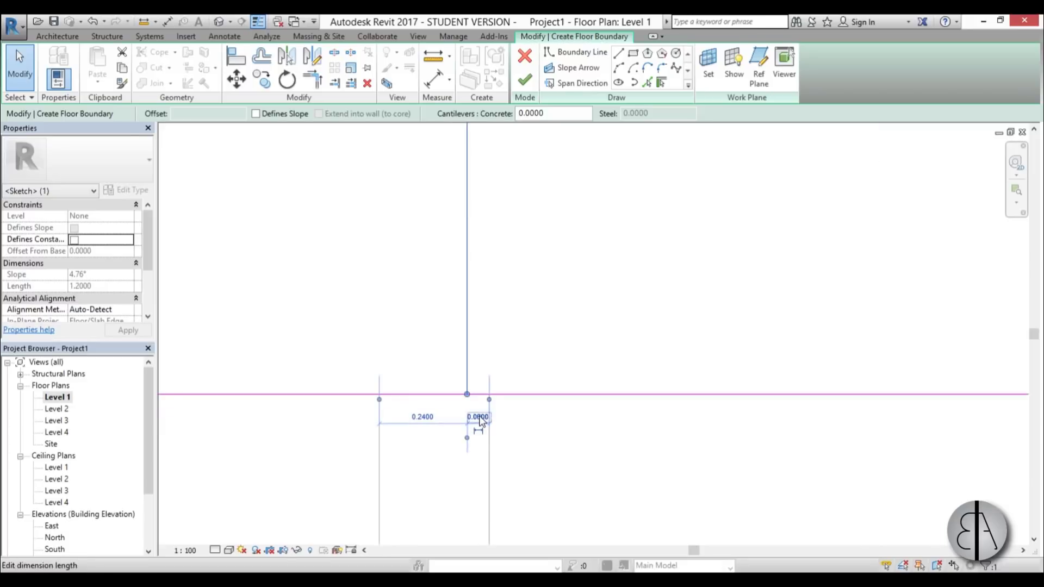
{"action": "left_click", "coordinate": [478, 417]}
{"action": "type", "text": ".05"}
{"action": "key", "text": "Return"}
{"action": "left_click", "coordinate": [583, 360]}
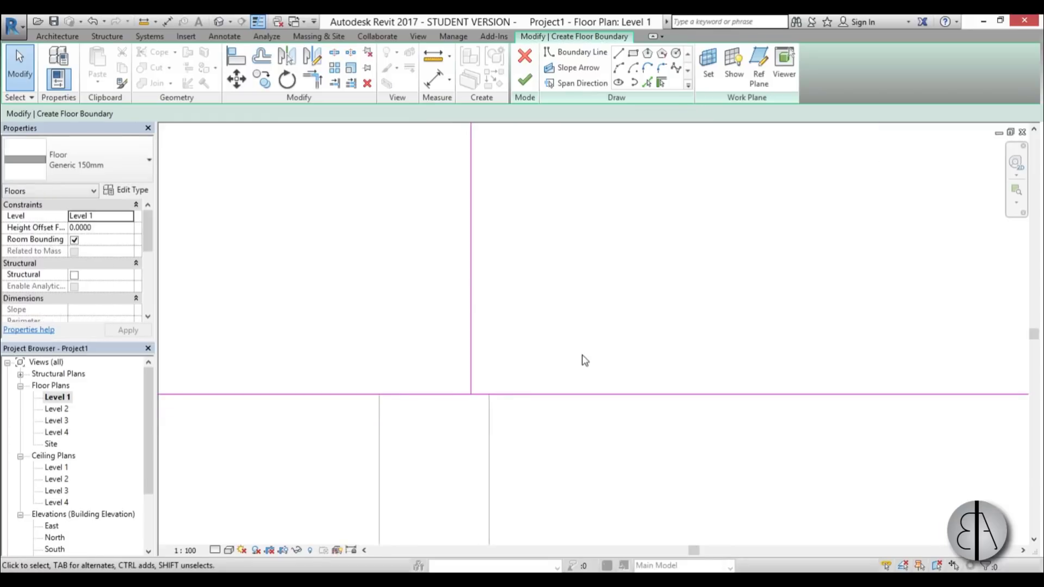
{"action": "scroll", "coordinate": [583, 360], "scroll_direction": "down", "scroll_amount": 4}
Split the floor's horizontal boundary line at the notch with SL
{"action": "scroll", "coordinate": [649, 379], "scroll_direction": "down", "scroll_amount": 5}
{"action": "middle_click_drag", "start_coordinate": [636, 413], "coordinate": [562, 400]}
{"action": "key", "text": "s"}
{"action": "key", "text": "l"}
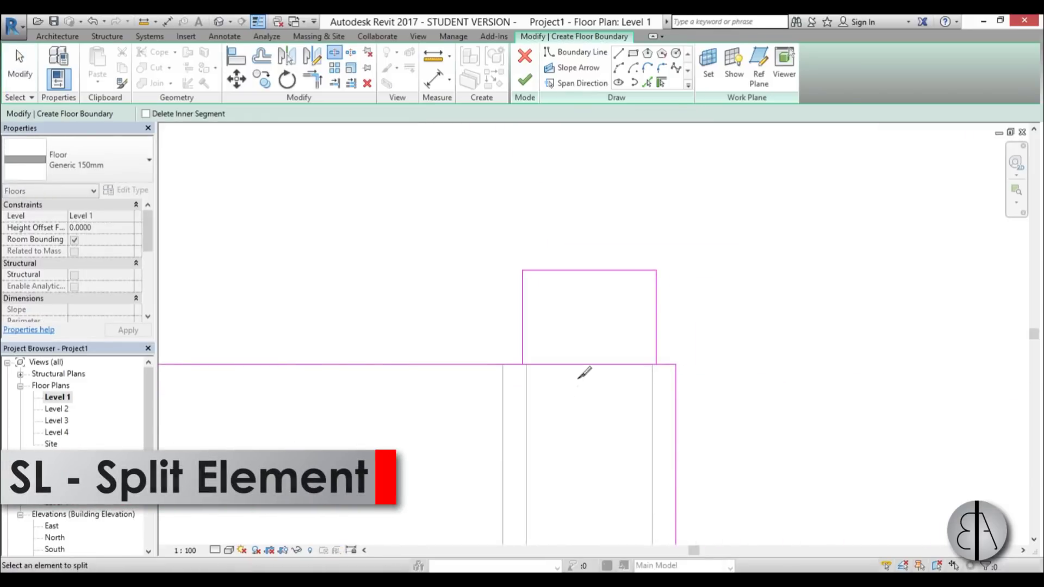
{"action": "left_click", "coordinate": [581, 365]}
{"action": "key", "text": "Escape"}
Trim the boundary lines into closed corners on both sides of the notch
{"action": "key", "text": "t"}
{"action": "key", "text": "r"}
{"action": "left_click", "coordinate": [492, 365]}
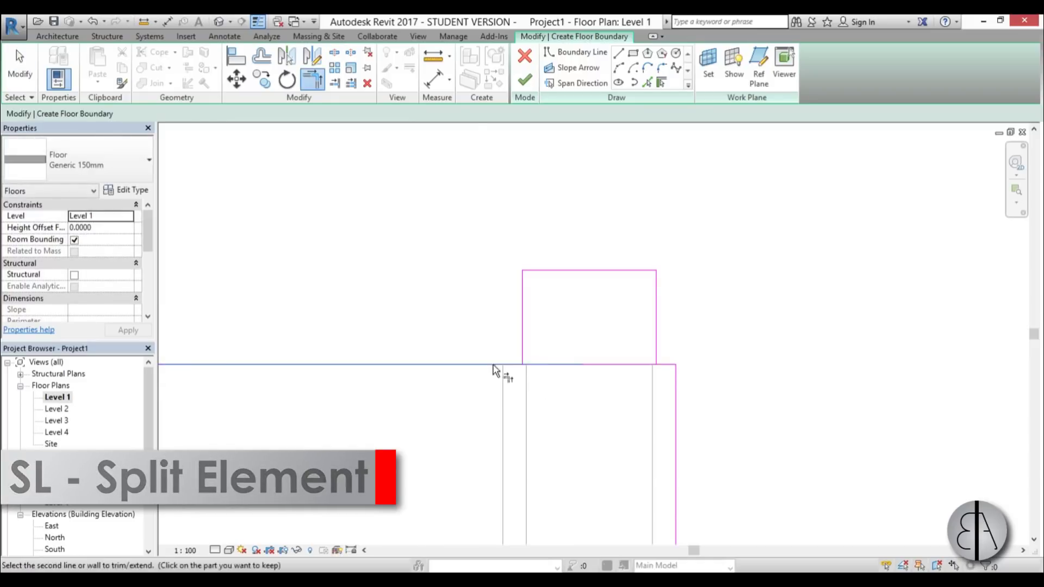
{"action": "left_click", "coordinate": [522, 348]}
{"action": "left_click", "coordinate": [656, 345]}
{"action": "left_click", "coordinate": [667, 365]}
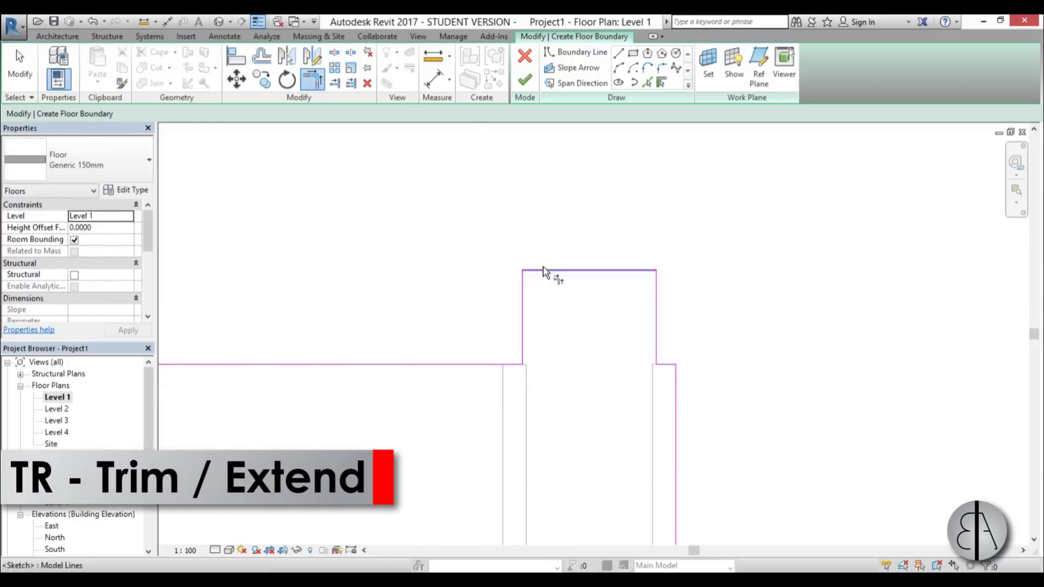
Review the whole finished floor outline and deselect the floor
{"action": "scroll", "coordinate": [545, 337], "scroll_direction": "down", "scroll_amount": 5}
{"action": "middle_click_drag", "start_coordinate": [545, 435], "coordinate": [553, 248]}
{"action": "scroll", "coordinate": [553, 250], "scroll_direction": "down", "scroll_amount": 2}
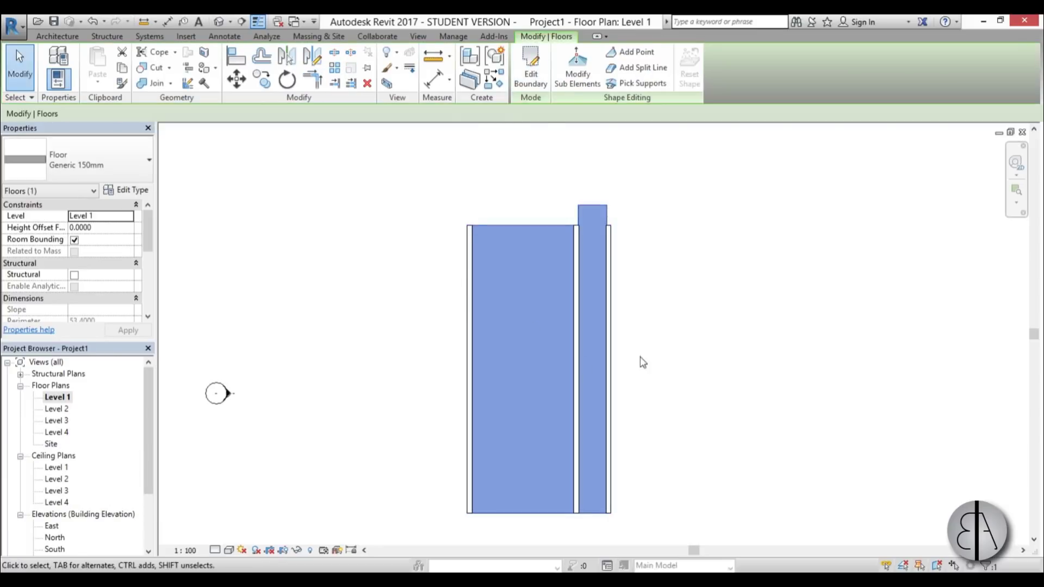
{"action": "middle_click_drag", "start_coordinate": [650, 364], "coordinate": [627, 355]}
{"action": "left_click", "coordinate": [644, 365]}
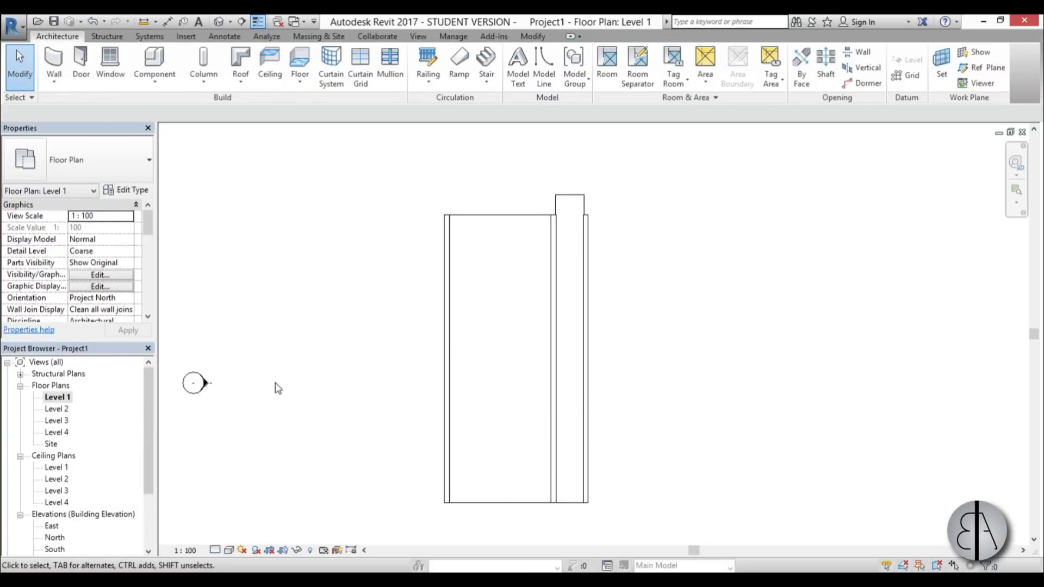
On Level 2, sketch a rectangular floor boundary inside the walls
{"action": "double_click", "coordinate": [60, 409]}
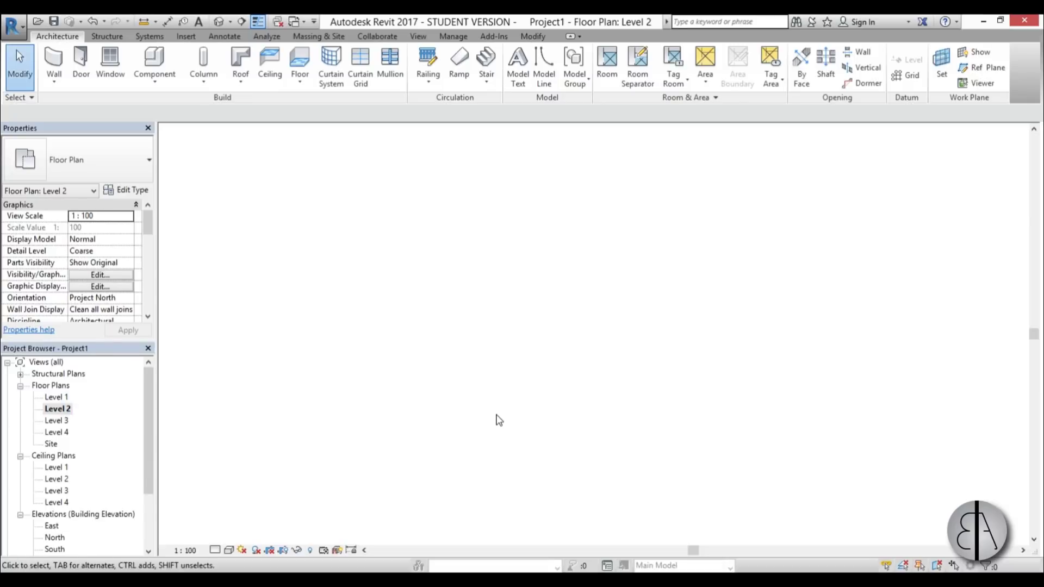
{"action": "scroll", "coordinate": [500, 360], "scroll_direction": "up", "scroll_amount": 2}
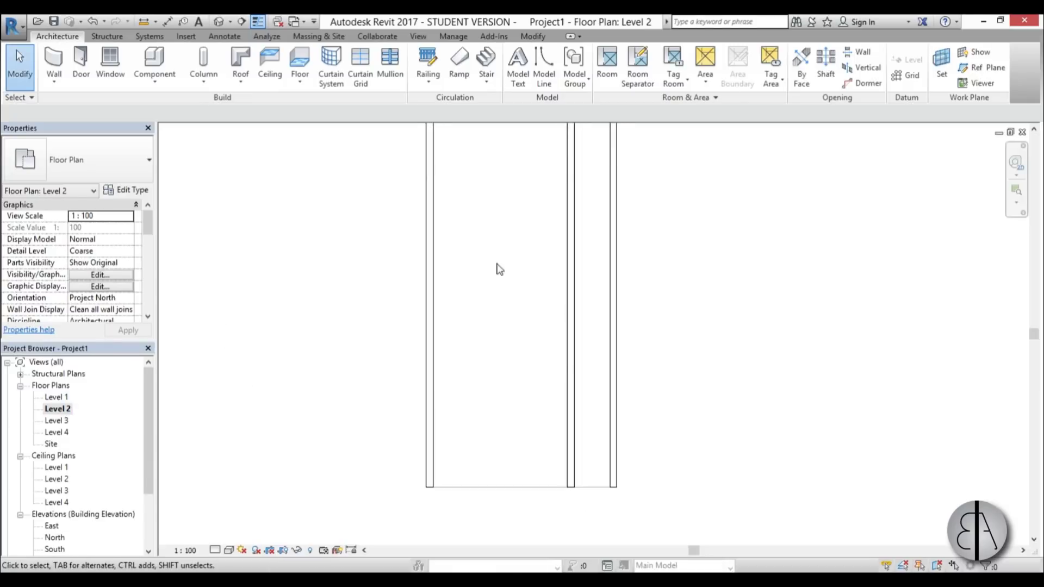
{"action": "left_click", "coordinate": [301, 71]}
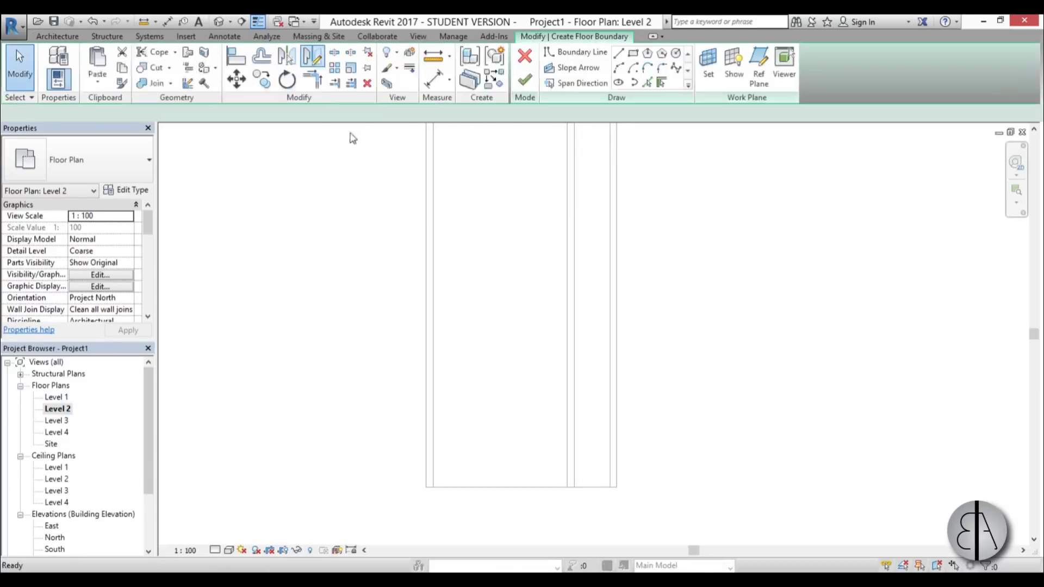
{"action": "left_click", "coordinate": [634, 54]}
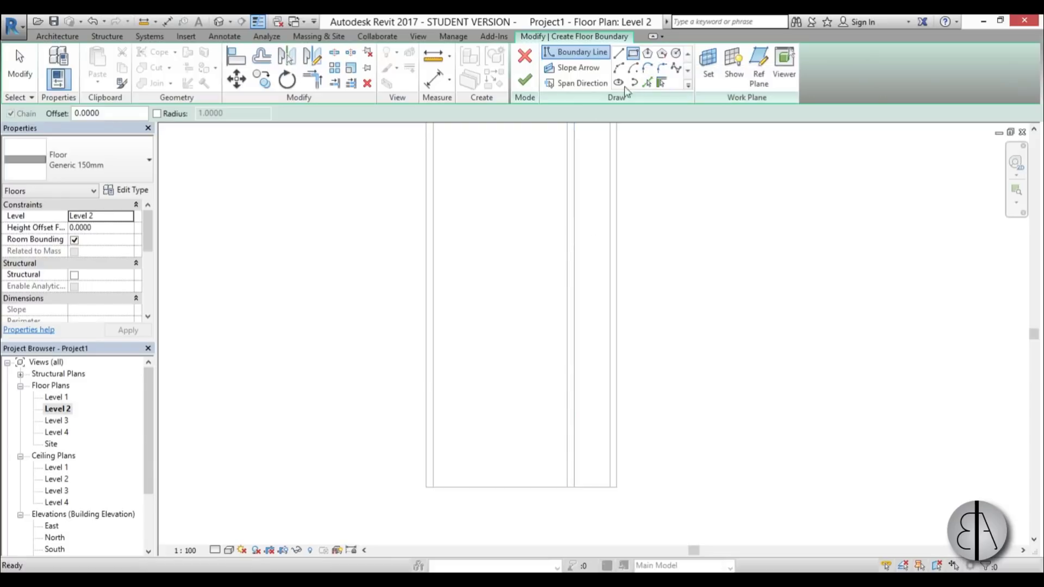
{"action": "left_click", "coordinate": [433, 479]}
{"action": "left_click", "coordinate": [567, 333]}
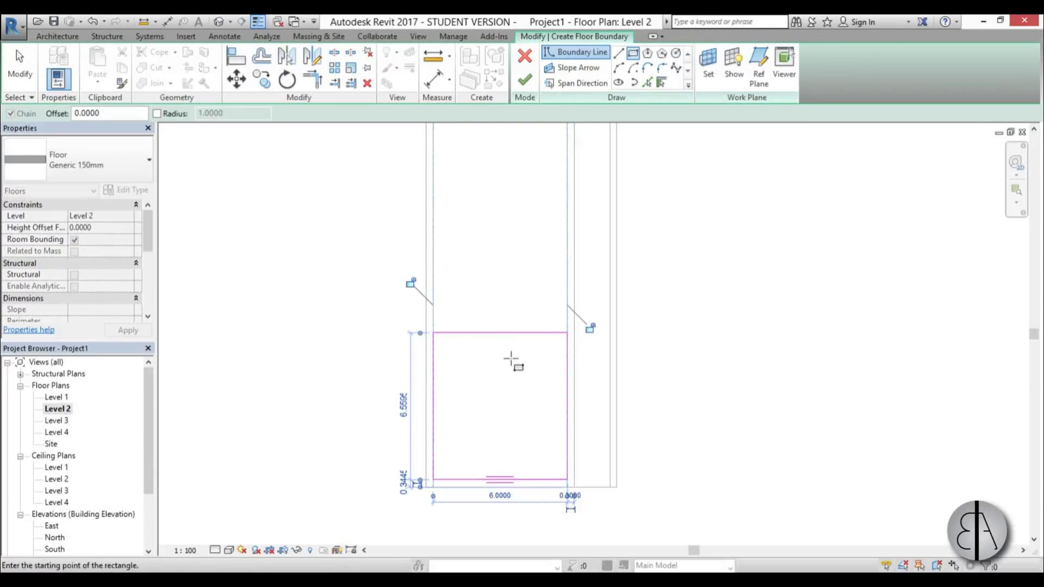
{"action": "key", "text": "Escape"}
Set the rectangle's width to 6 and its gap from the wall to 0.3
{"action": "left_click", "coordinate": [487, 333]}
{"action": "left_click", "coordinate": [583, 406]}
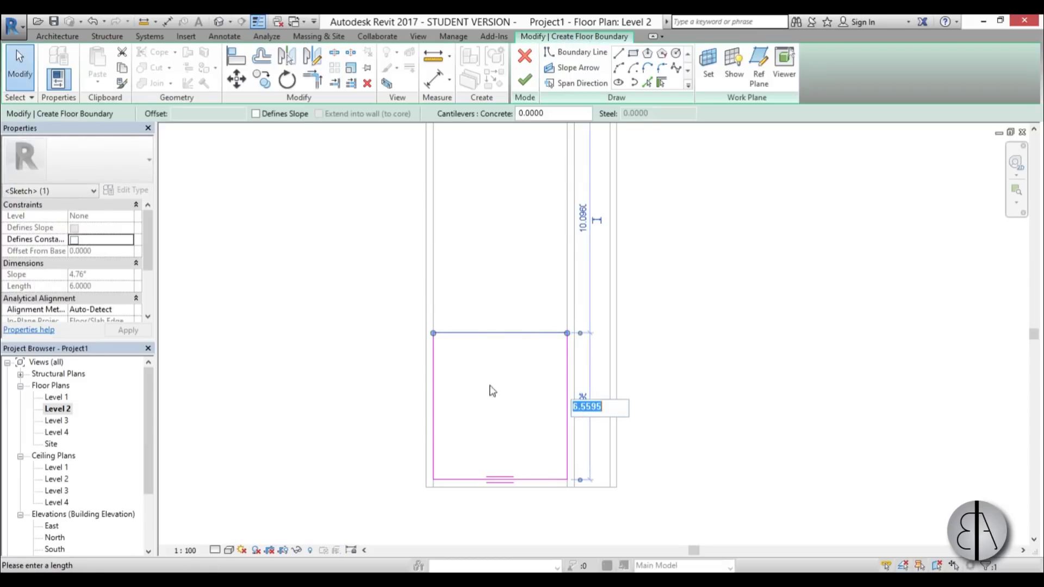
{"action": "type", "text": "6"}
{"action": "key", "text": "Return"}
{"action": "scroll", "coordinate": [404, 467], "scroll_direction": "up", "scroll_amount": 3}
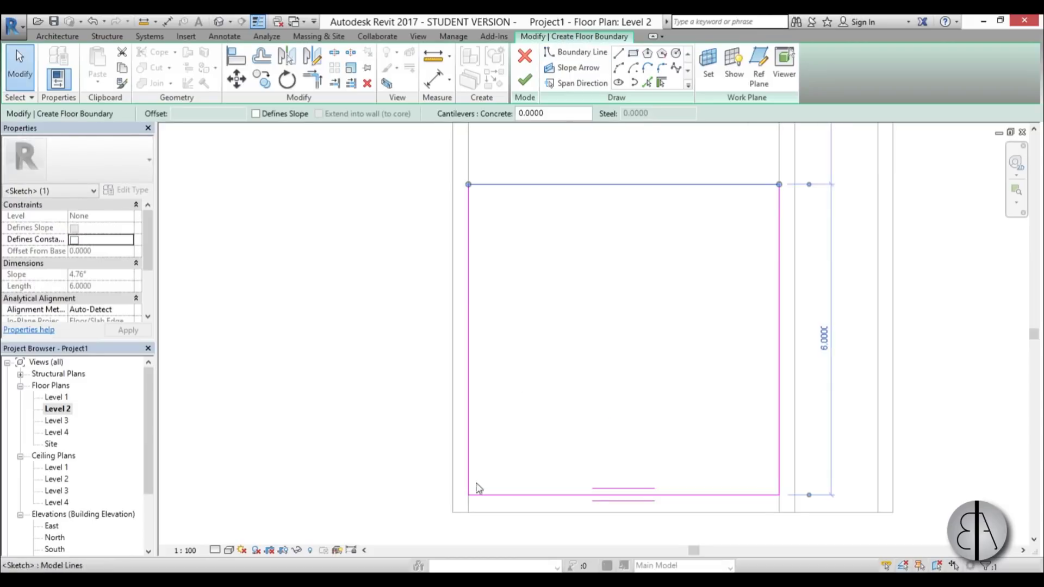
{"action": "left_click", "coordinate": [492, 494]}
{"action": "middle_click_drag", "start_coordinate": [510, 505], "coordinate": [476, 402]}
{"action": "scroll", "coordinate": [385, 421], "scroll_direction": "up", "scroll_amount": 3}
{"action": "left_click", "coordinate": [434, 383]}
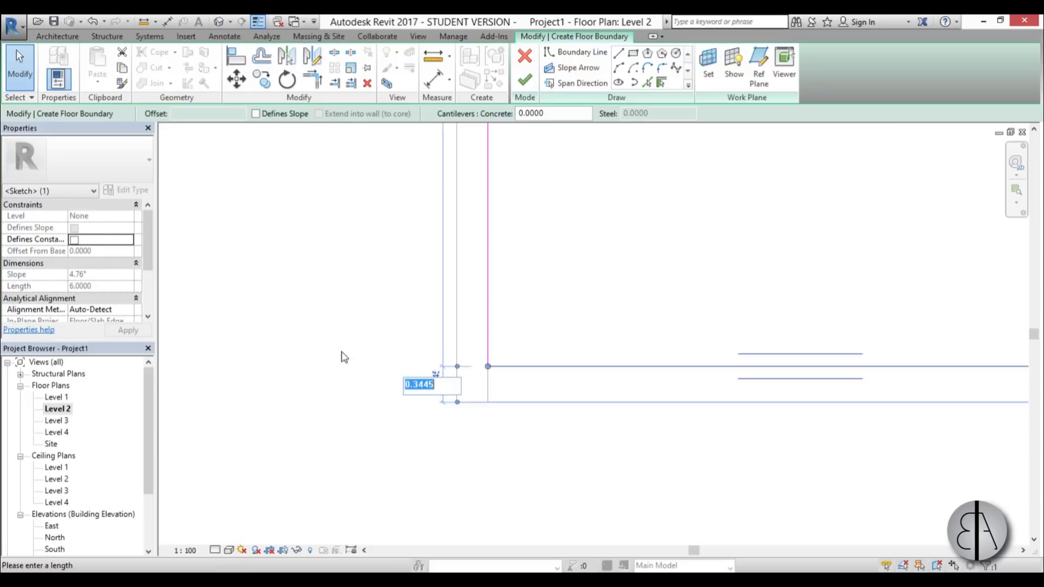
{"action": "type", "text": ".3"}
{"action": "key", "text": "Return"}
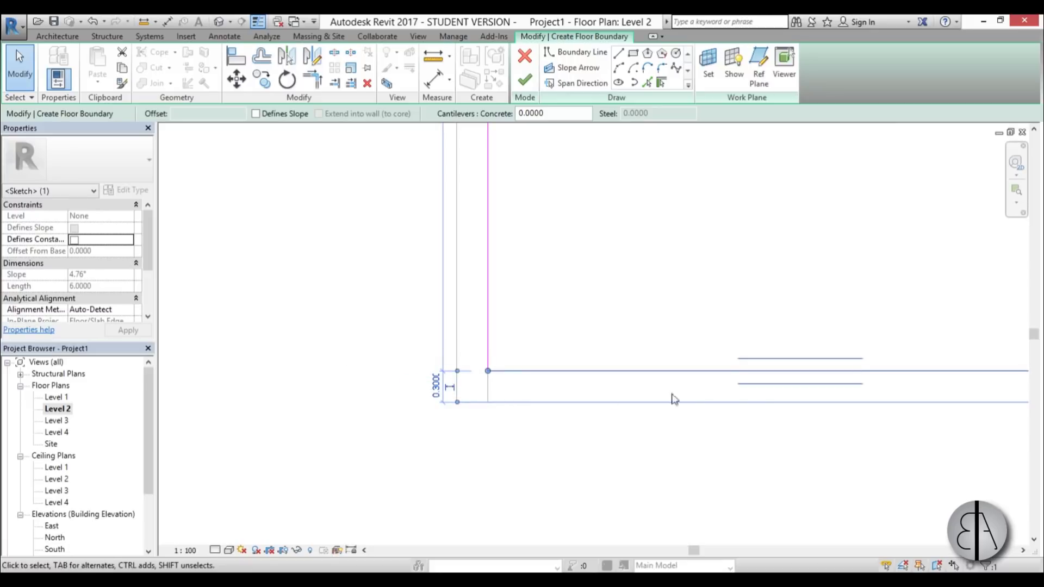
Reset the top boundary distance to 6 and finish the Level 2 floor
{"action": "scroll", "coordinate": [426, 410], "scroll_direction": "down", "scroll_amount": 4}
{"action": "left_click", "coordinate": [456, 186]}
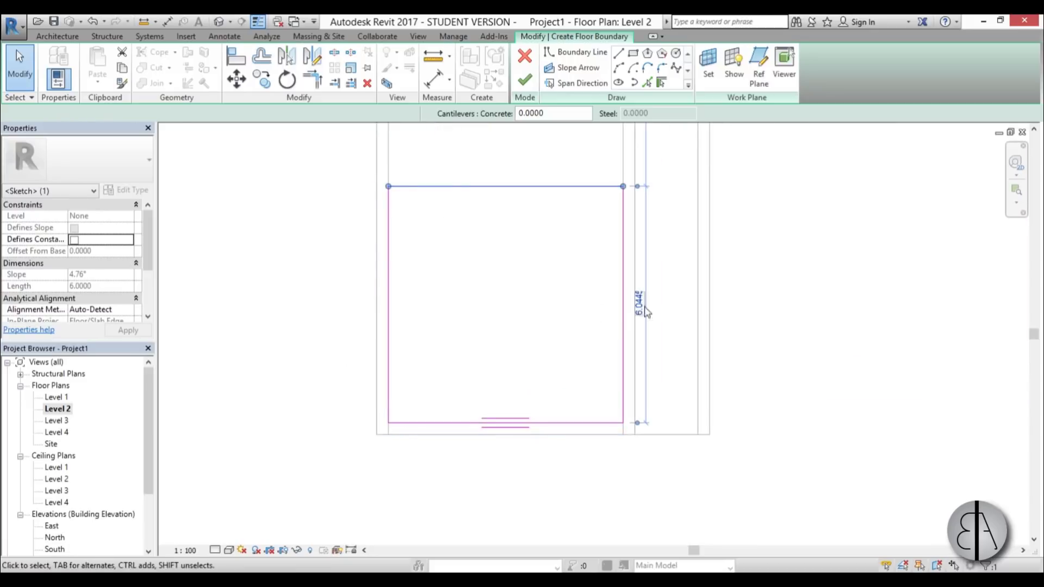
{"action": "left_click", "coordinate": [640, 303]}
{"action": "type", "text": "6"}
{"action": "key", "text": "Return"}
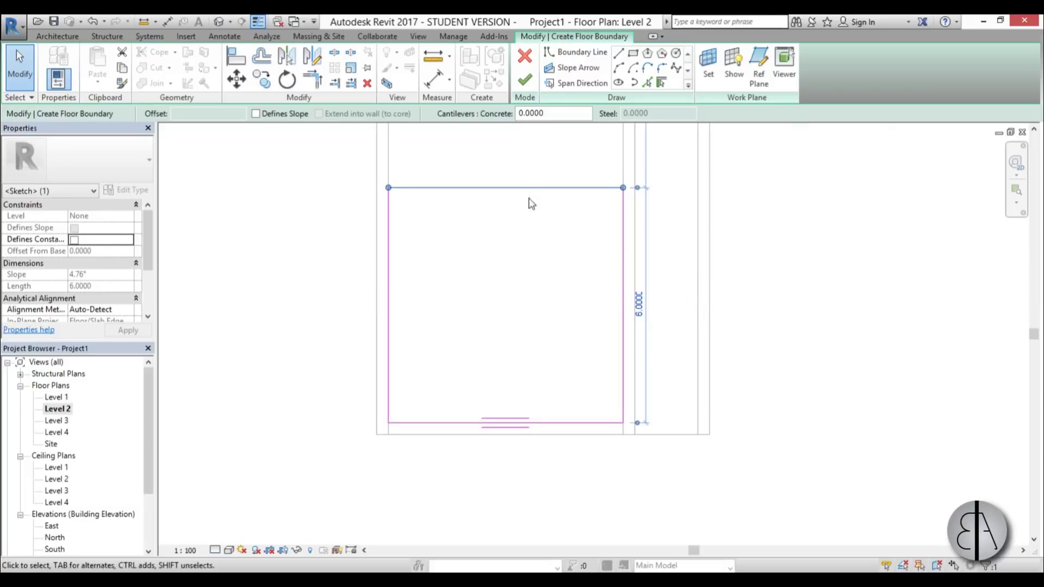
{"action": "left_click", "coordinate": [530, 83]}
{"action": "middle_click_drag", "start_coordinate": [464, 230], "coordinate": [462, 334]}
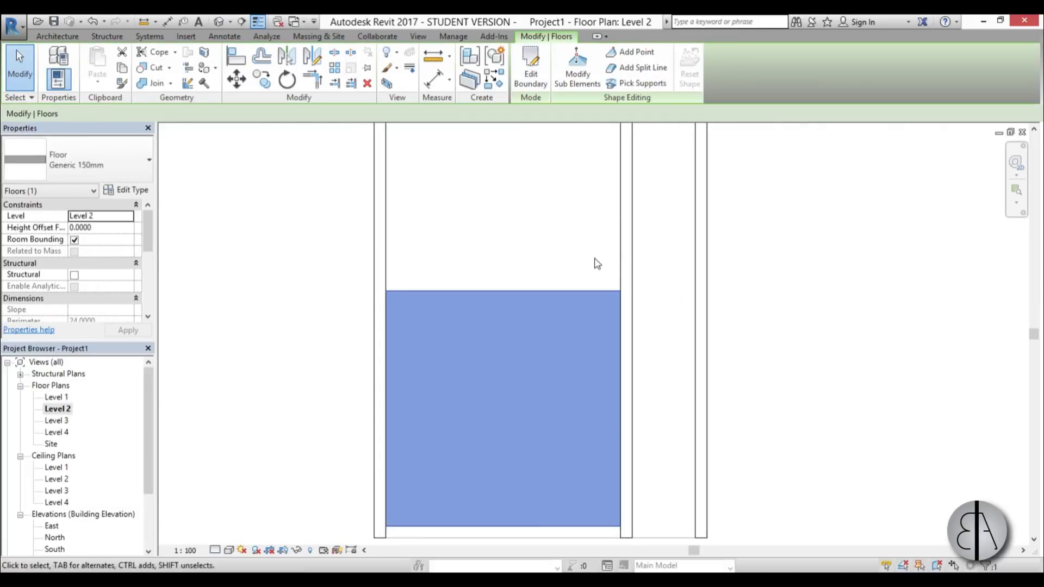
{"action": "scroll", "coordinate": [523, 303], "scroll_direction": "down", "scroll_amount": 3}
{"action": "scroll", "coordinate": [509, 373], "scroll_direction": "down", "scroll_amount": 3}
{"action": "left_click", "coordinate": [511, 289]}
{"action": "scroll", "coordinate": [515, 462], "scroll_direction": "up", "scroll_amount": 5}
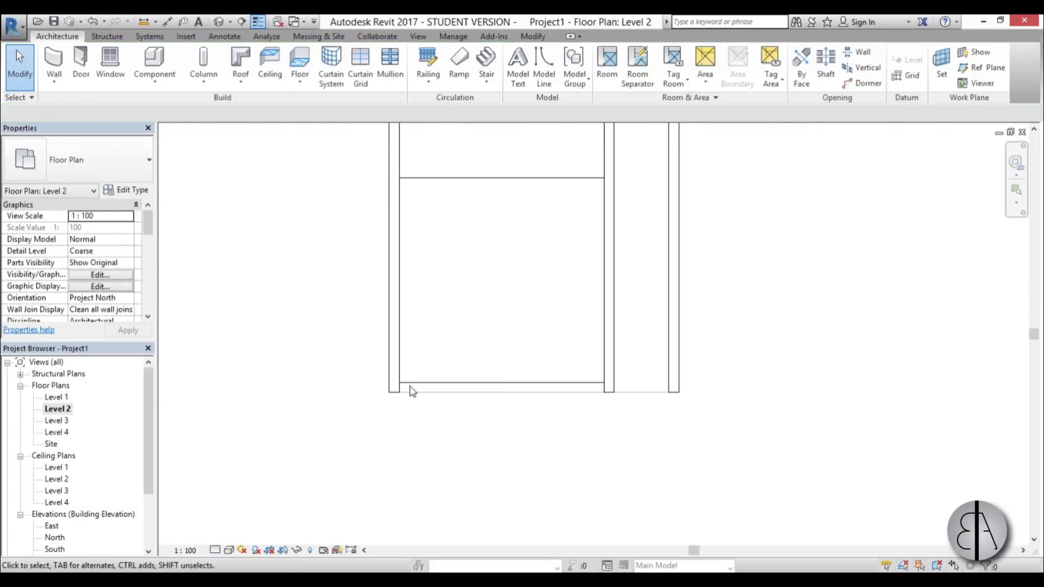
Return to the Level 1 plan, starting and then cancelling a wall
{"action": "double_click", "coordinate": [56, 398]}
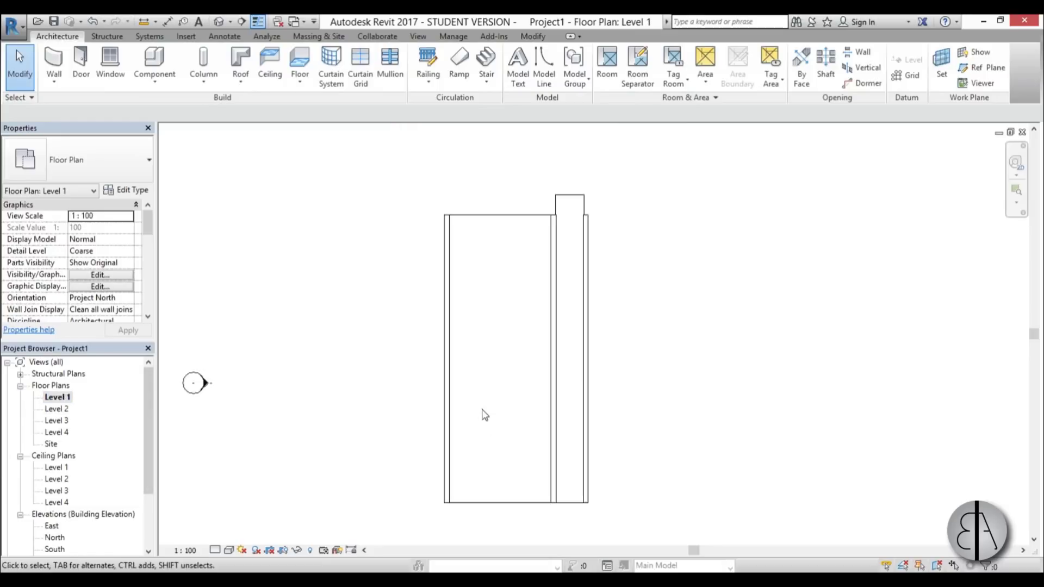
{"action": "scroll", "coordinate": [483, 415], "scroll_direction": "up", "scroll_amount": 1}
{"action": "middle_click_drag", "start_coordinate": [471, 394], "coordinate": [473, 307]}
{"action": "key", "text": "w"}
{"action": "key", "text": "a"}
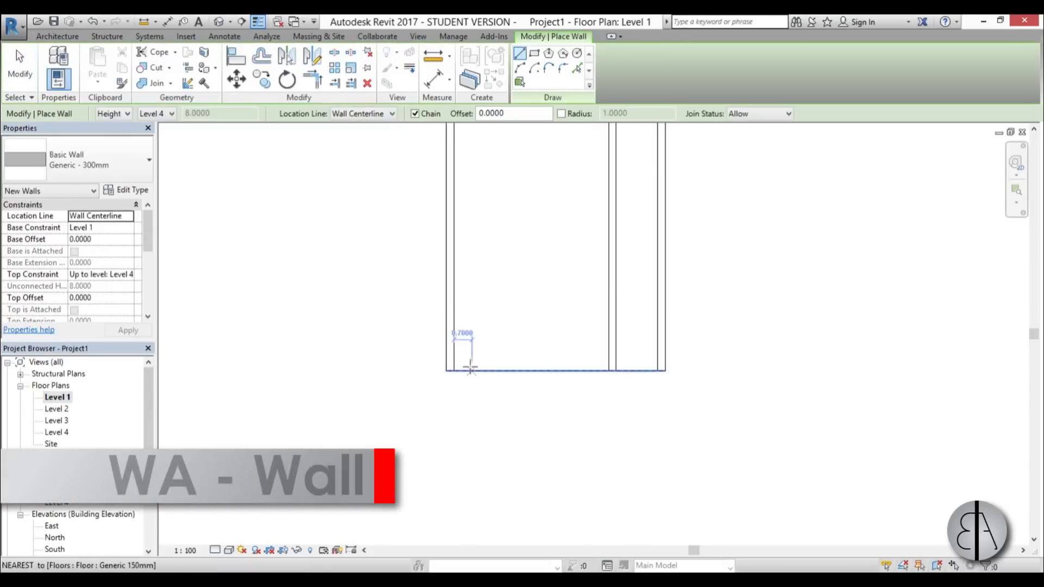
{"action": "scroll", "coordinate": [470, 367], "scroll_direction": "up", "scroll_amount": 1}
{"action": "left_click", "coordinate": [444, 366]}
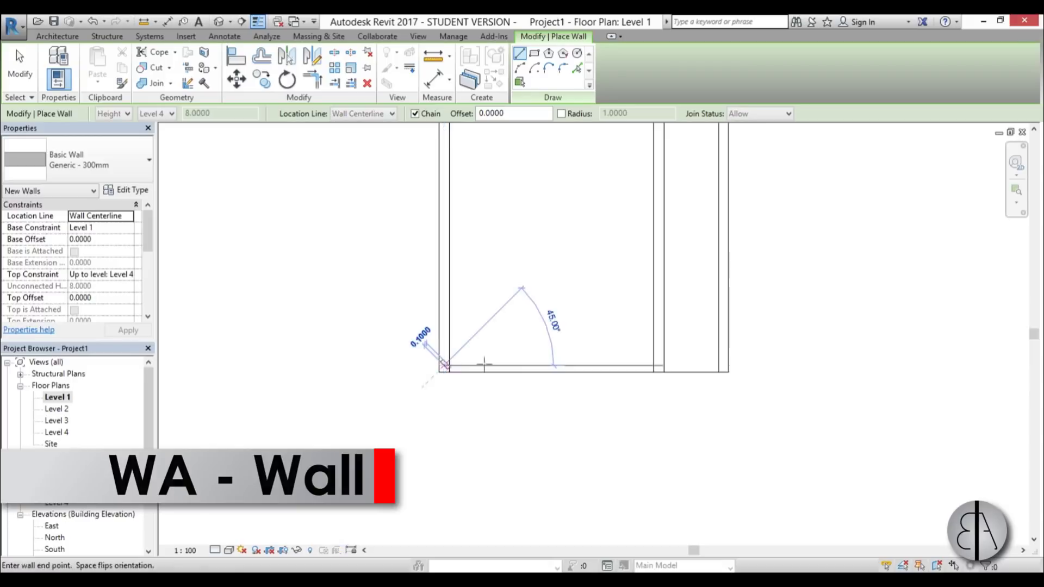
{"action": "key", "text": "Escape"}
{"action": "key", "text": "Escape"}
Use AL to align the bottom wall to the floor's bottom edge on Level 1
{"action": "scroll", "coordinate": [459, 384], "scroll_direction": "up", "scroll_amount": 2}
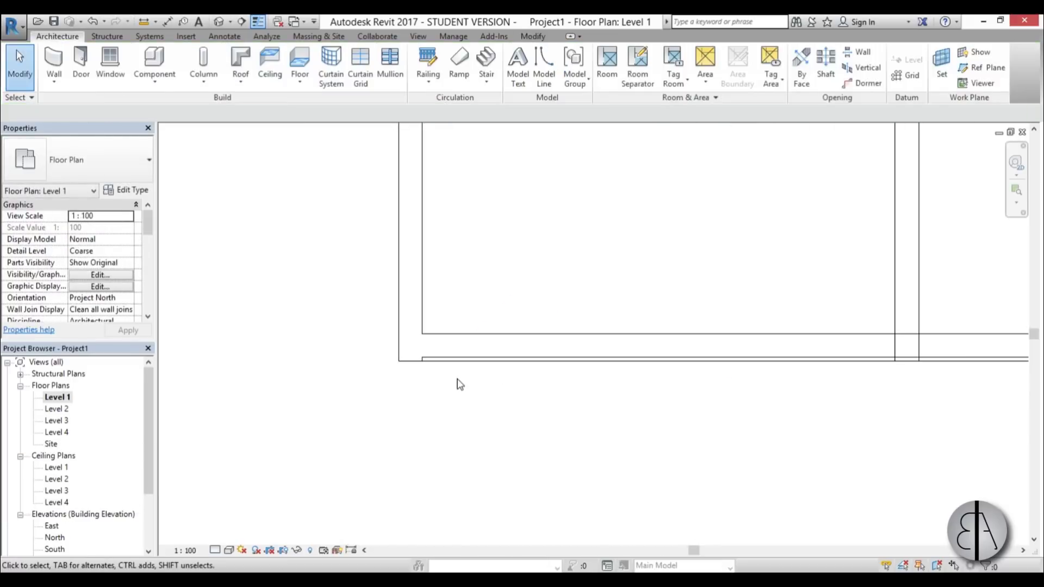
{"action": "key", "text": "a"}
{"action": "key", "text": "l"}
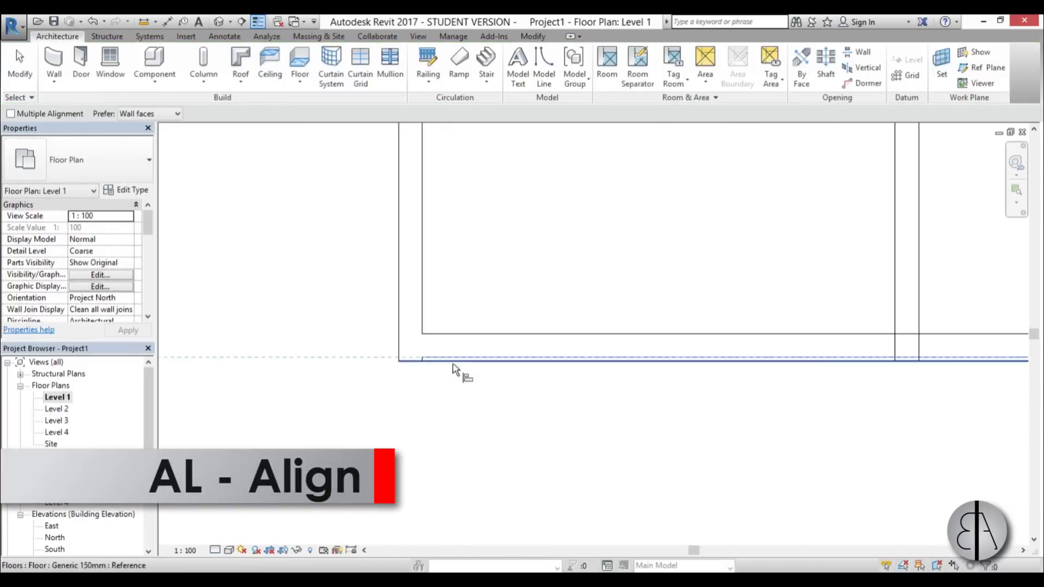
{"action": "left_click", "coordinate": [452, 363]}
{"action": "scroll", "coordinate": [452, 362], "scroll_direction": "up", "scroll_amount": 2}
{"action": "left_click", "coordinate": [453, 354]}
{"action": "scroll", "coordinate": [447, 374], "scroll_direction": "down", "scroll_amount": 3}
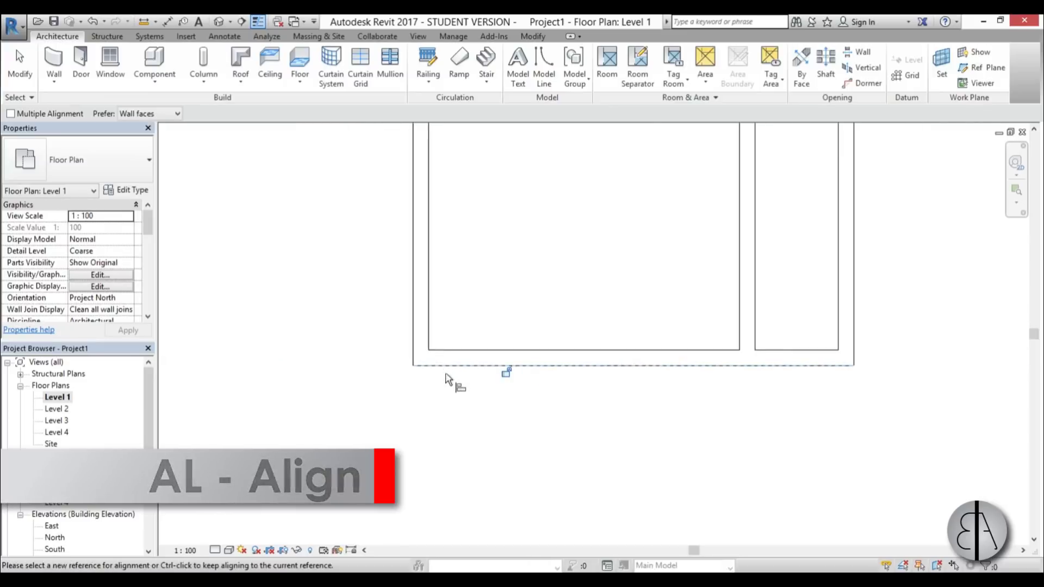
{"action": "key", "text": "Escape"}
{"action": "key", "text": "Escape"}
{"action": "scroll", "coordinate": [511, 399], "scroll_direction": "down", "scroll_amount": 1}
{"action": "scroll", "coordinate": [511, 402], "scroll_direction": "down", "scroll_amount": 3}
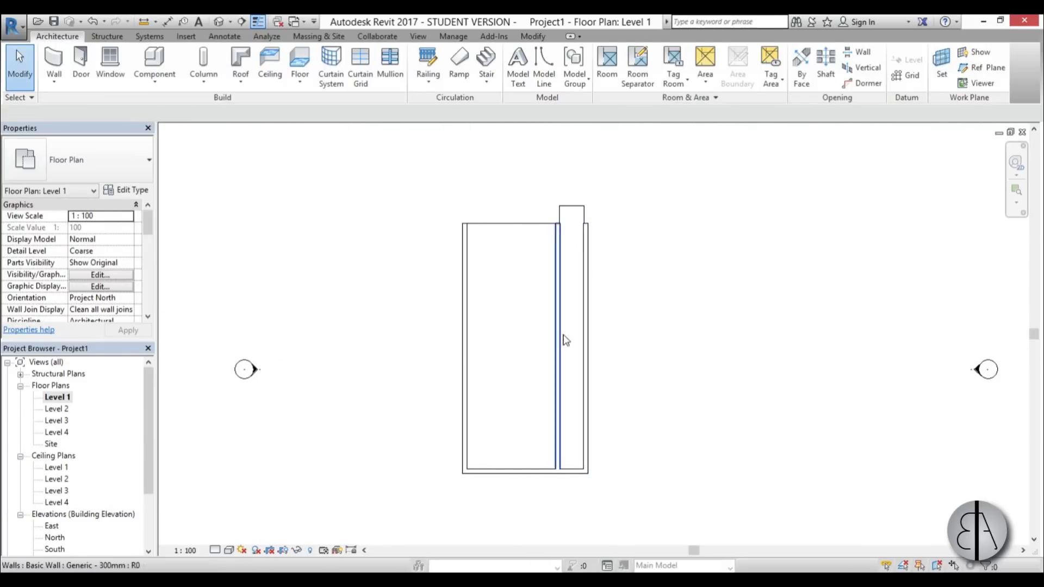
{"action": "scroll", "coordinate": [565, 320], "scroll_direction": "down", "scroll_amount": 1}
{"action": "middle_click_drag", "start_coordinate": [563, 322], "coordinate": [544, 295]}
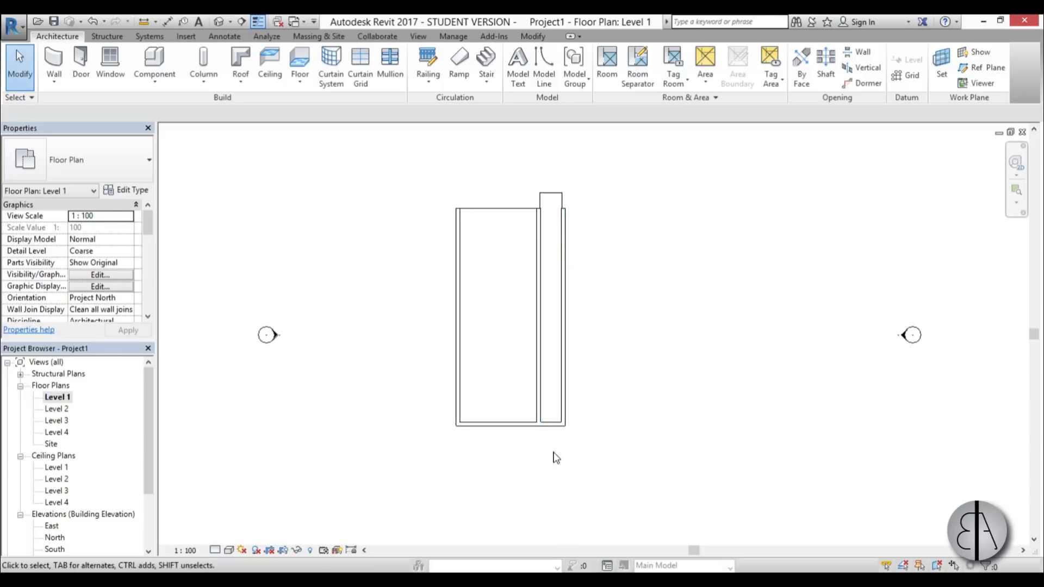
Start a Monolithic Stair with top level Level 4 and apply 44 desired risers
{"action": "left_click", "coordinate": [481, 60]}
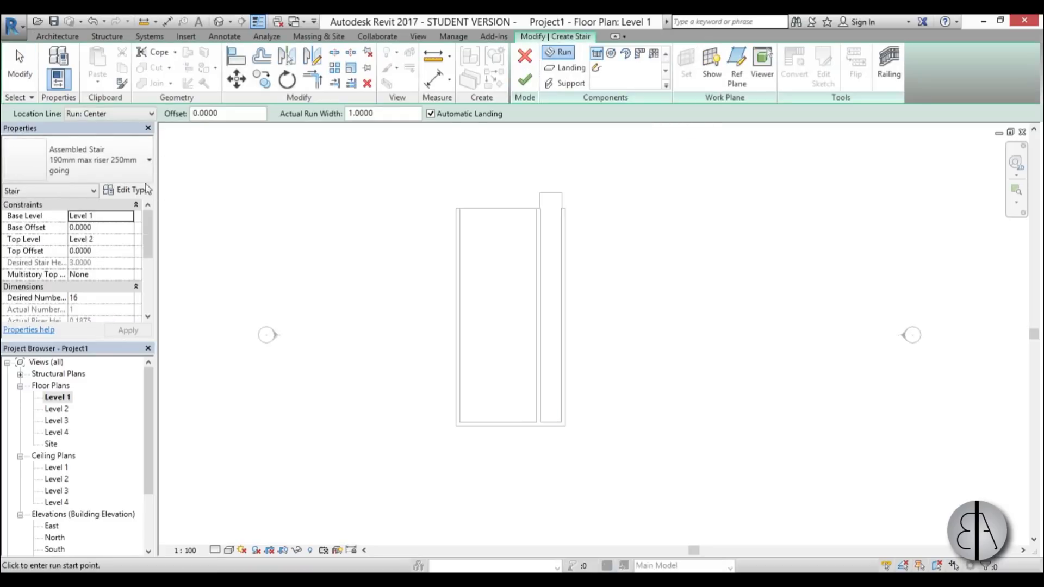
{"action": "left_click", "coordinate": [108, 168]}
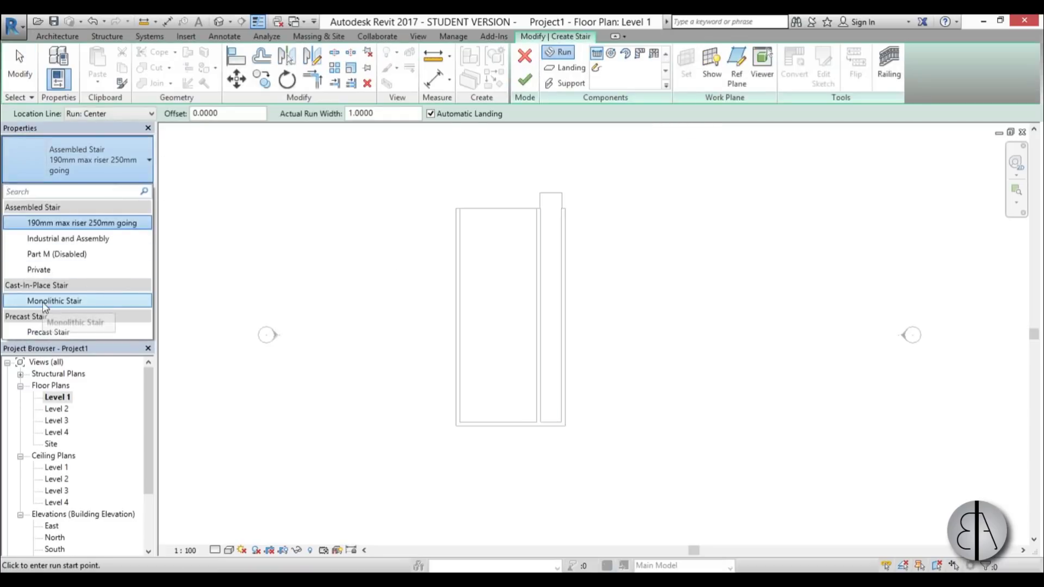
{"action": "left_click", "coordinate": [36, 299]}
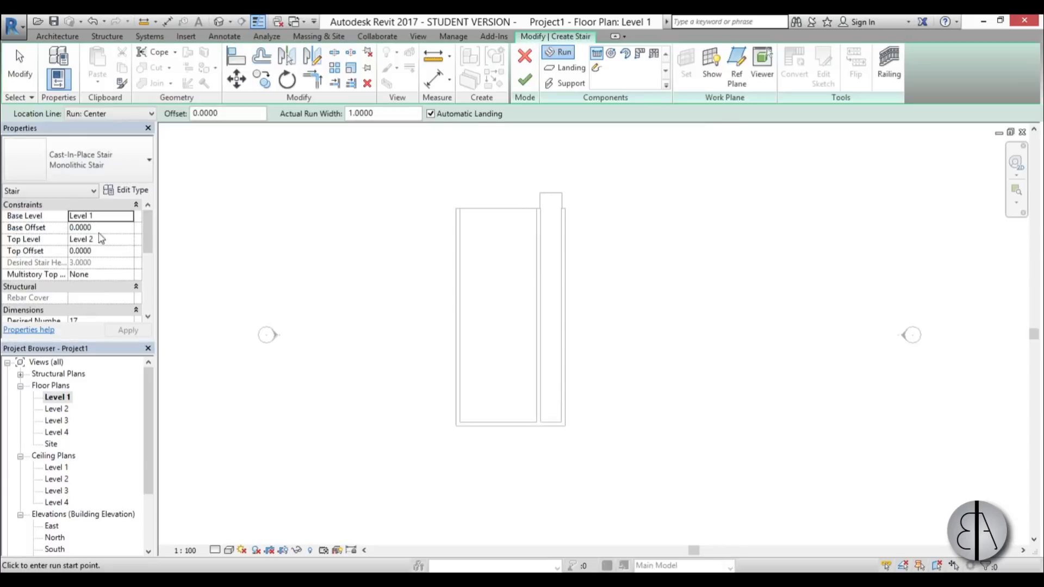
{"action": "left_click", "coordinate": [128, 240]}
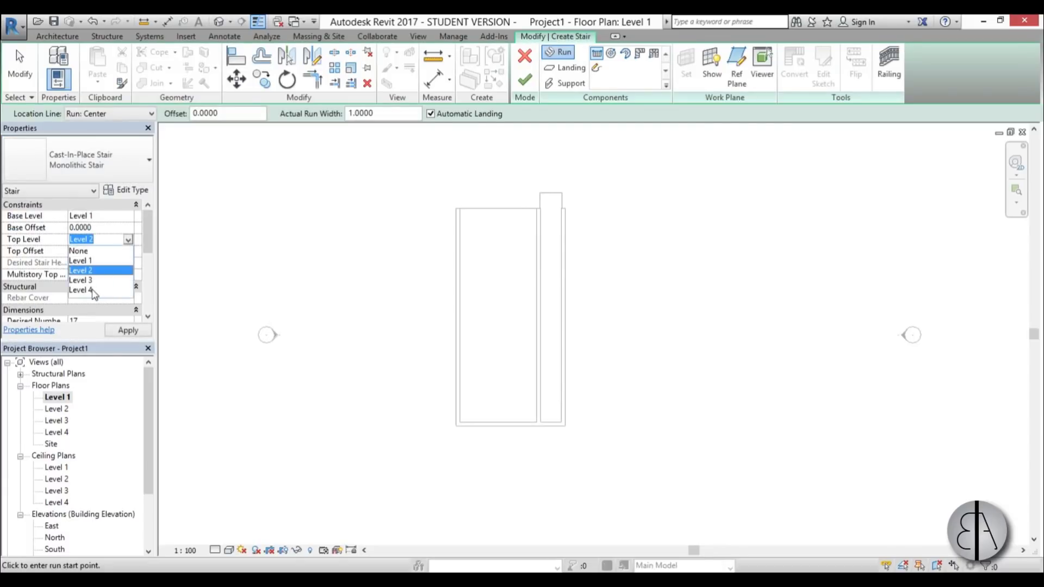
{"action": "left_click", "coordinate": [89, 291]}
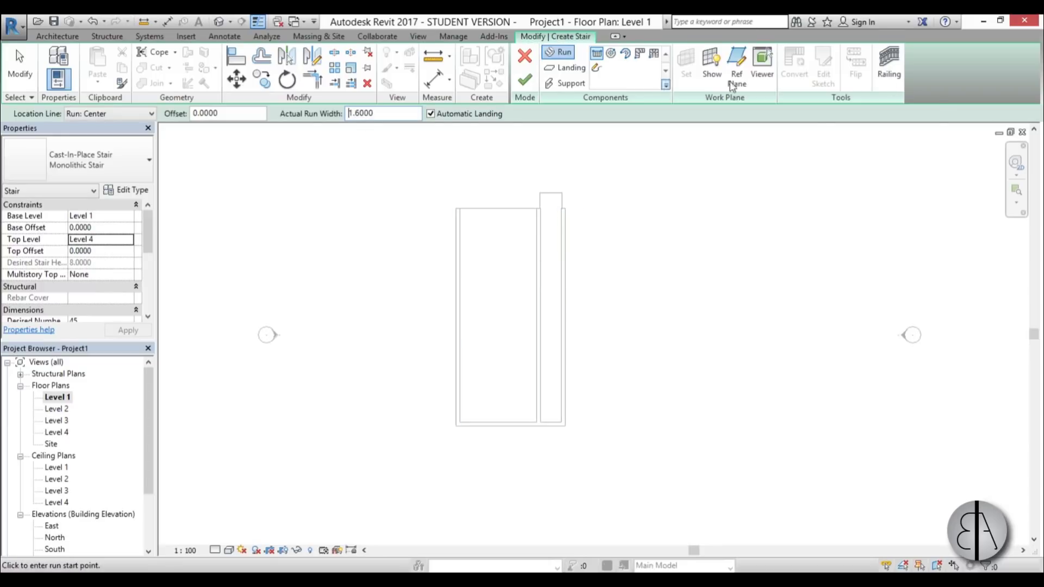
{"action": "left_click_drag", "start_coordinate": [152, 242], "coordinate": [152, 261]}
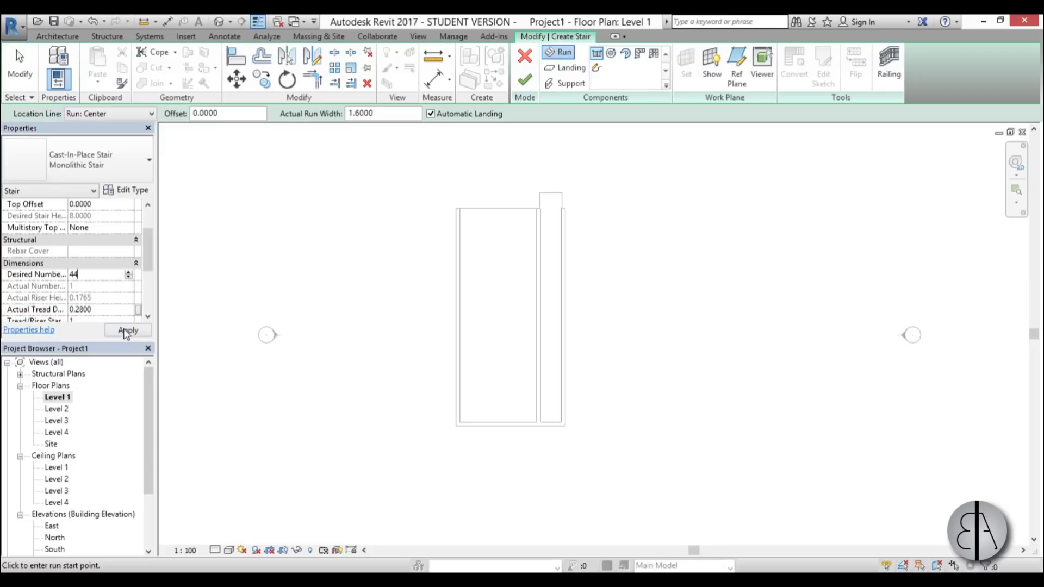
{"action": "left_click", "coordinate": [123, 331]}
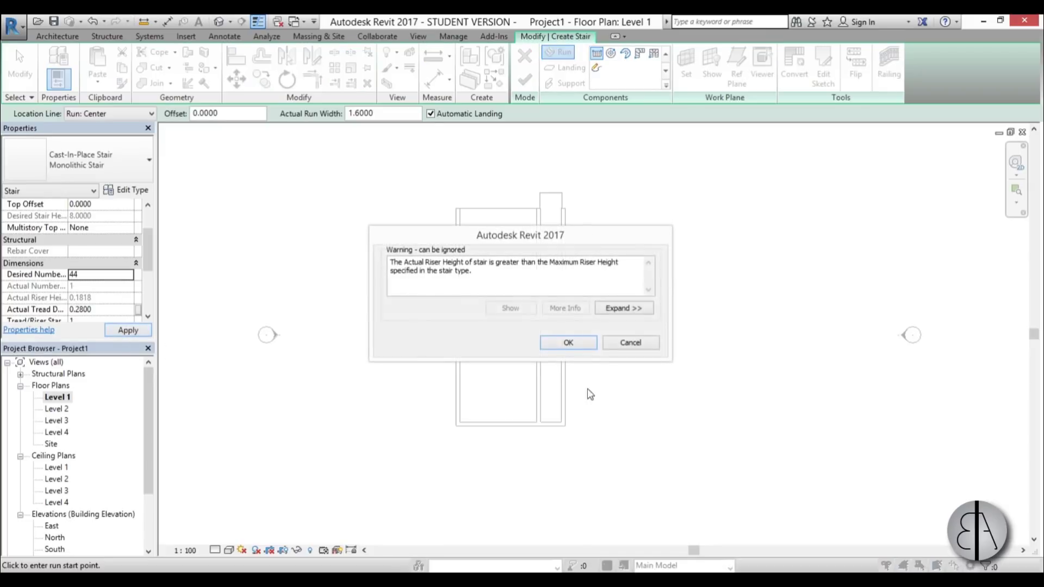
Accept the riser-height warning and draw the first 11-riser stair run
{"action": "left_click", "coordinate": [569, 344]}
{"action": "scroll", "coordinate": [500, 231], "scroll_direction": "up", "scroll_amount": 3}
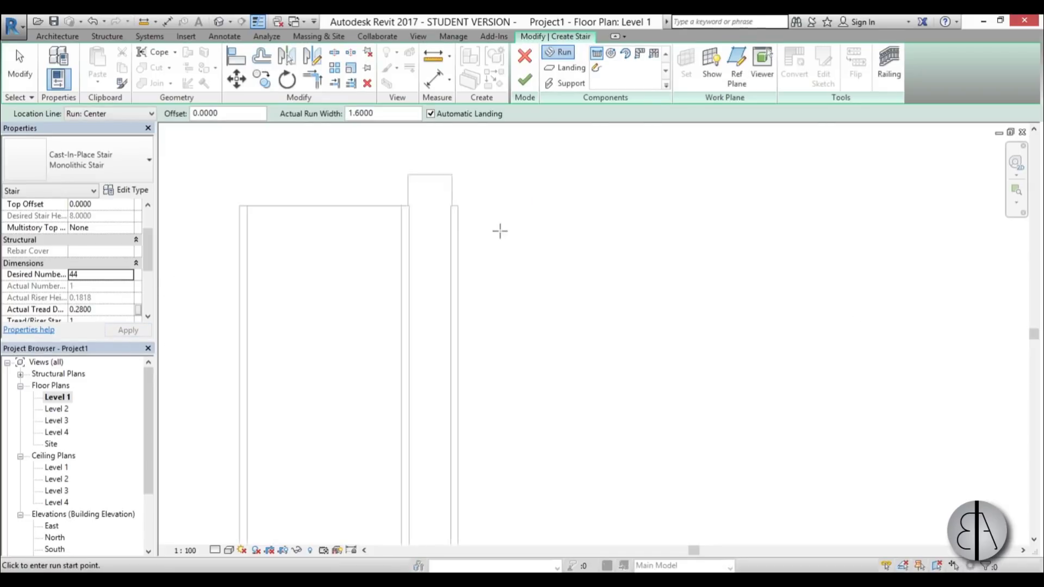
{"action": "scroll", "coordinate": [500, 231], "scroll_direction": "up", "scroll_amount": 1}
{"action": "scroll", "coordinate": [506, 304], "scroll_direction": "down", "scroll_amount": 3}
{"action": "middle_click_drag", "start_coordinate": [507, 312], "coordinate": [515, 240]}
{"action": "scroll", "coordinate": [503, 180], "scroll_direction": "up", "scroll_amount": 3}
{"action": "left_click", "coordinate": [501, 170]}
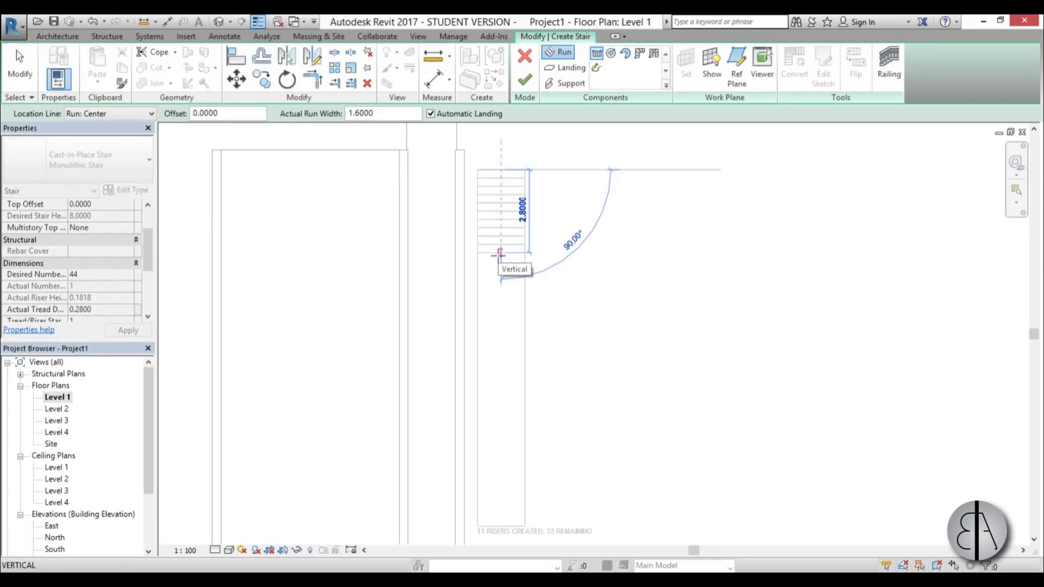
{"action": "left_click", "coordinate": [499, 254]}
{"action": "scroll", "coordinate": [497, 296], "scroll_direction": "up", "scroll_amount": 2}
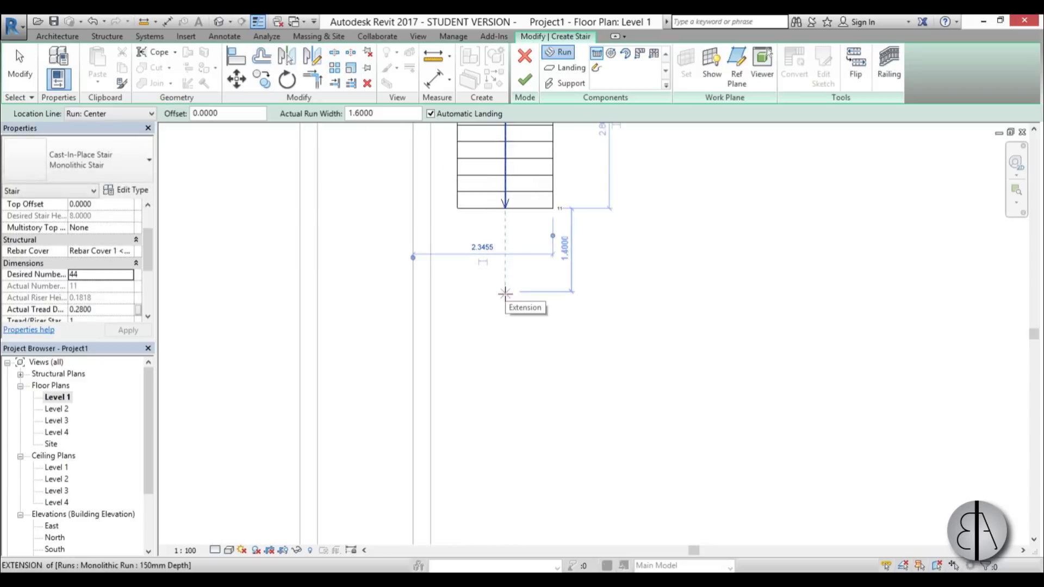
Draw the second and third runs below it, reaching 33 risers
{"action": "left_click", "coordinate": [505, 294]}
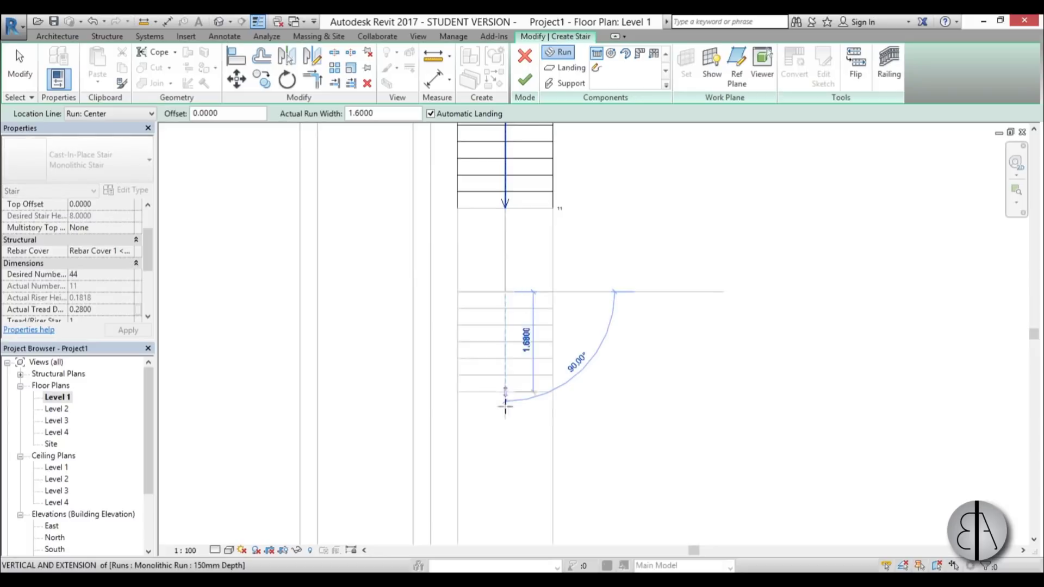
{"action": "scroll", "coordinate": [505, 434], "scroll_direction": "down", "scroll_amount": 2}
{"action": "middle_click_drag", "start_coordinate": [514, 449], "coordinate": [524, 295]}
{"action": "scroll", "coordinate": [511, 273], "scroll_direction": "down", "scroll_amount": 1}
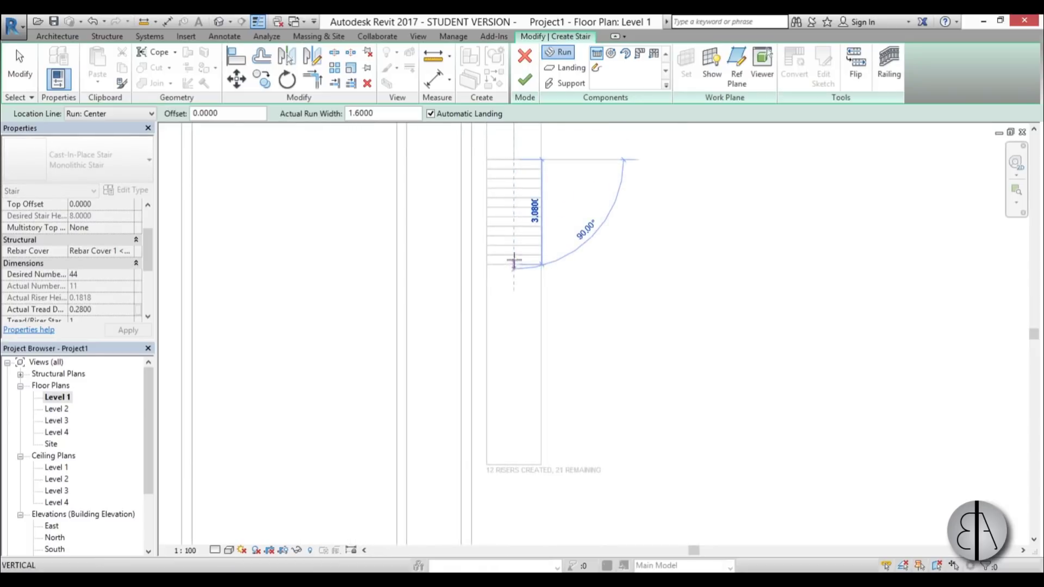
{"action": "left_click", "coordinate": [513, 257]}
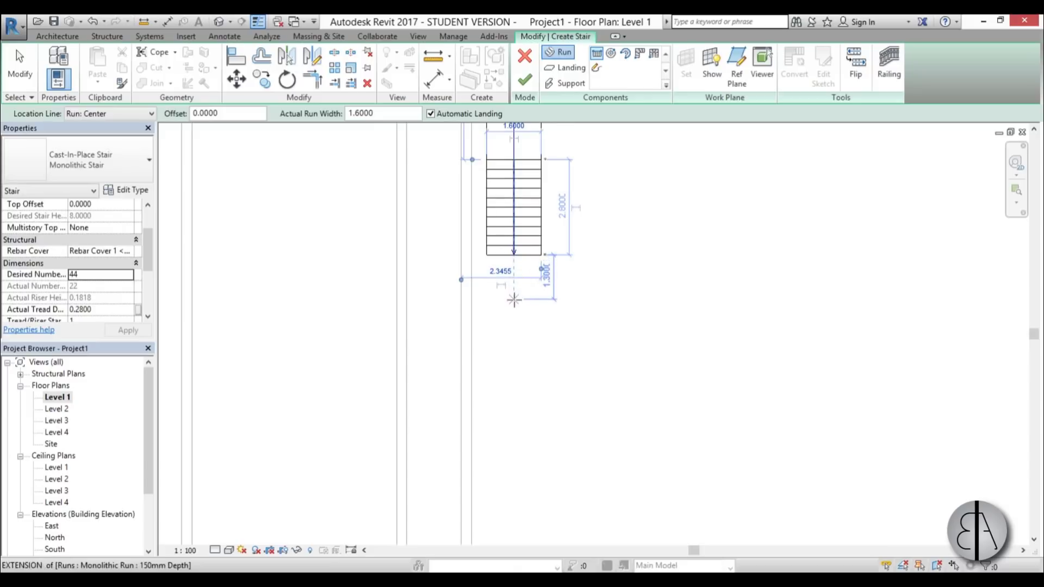
{"action": "left_click", "coordinate": [513, 299]}
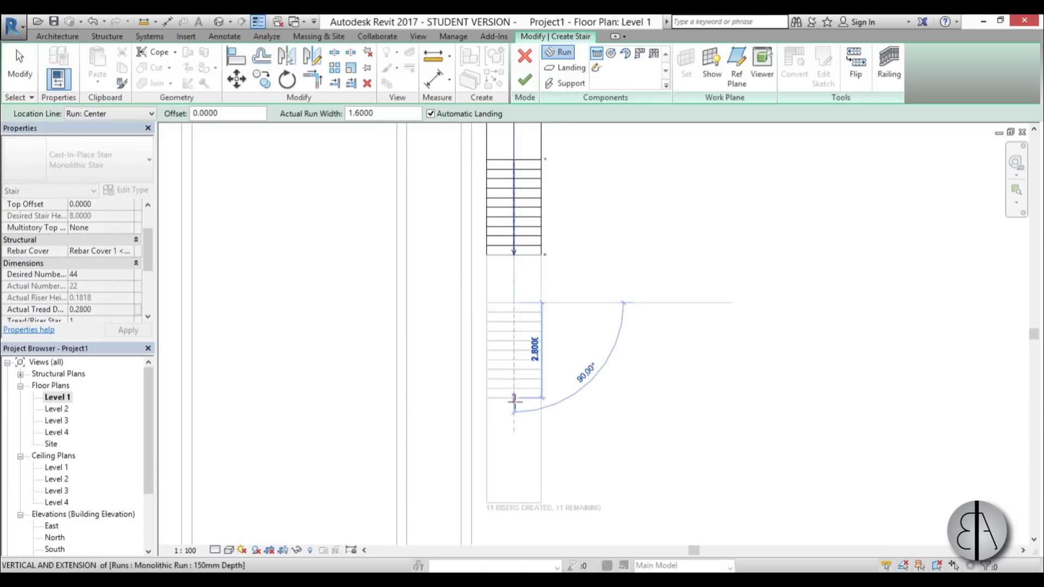
{"action": "left_click", "coordinate": [513, 401]}
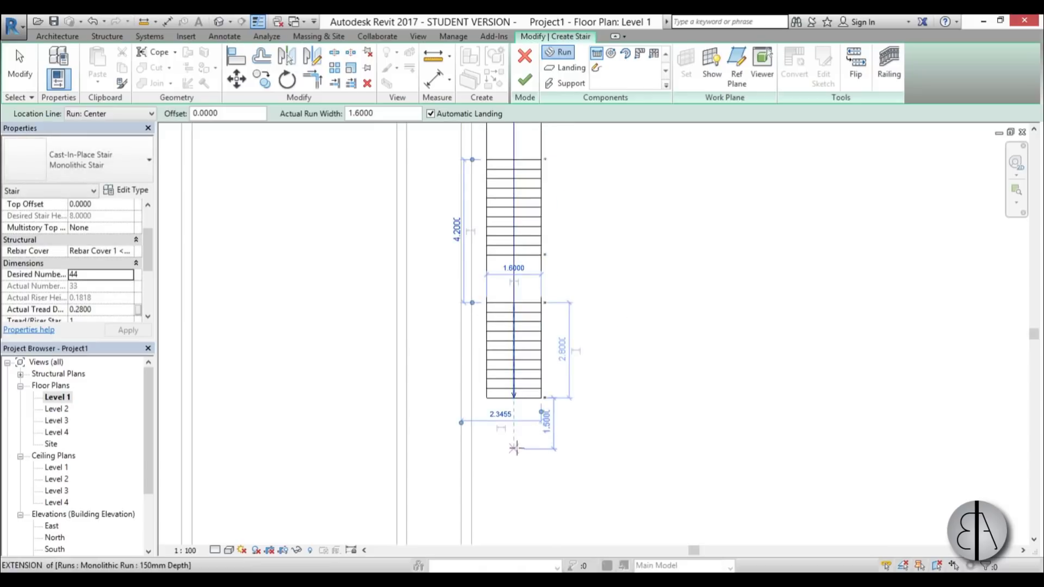
Draw the final 11-riser run, completing all 44 risers
{"action": "left_click", "coordinate": [515, 448]}
{"action": "middle_click_drag", "start_coordinate": [537, 494], "coordinate": [536, 256]}
{"action": "left_click", "coordinate": [513, 362]}
{"action": "scroll", "coordinate": [517, 375], "scroll_direction": "down", "scroll_amount": 7}
{"action": "scroll", "coordinate": [536, 196], "scroll_direction": "up", "scroll_amount": 5}
{"action": "scroll", "coordinate": [536, 255], "scroll_direction": "down", "scroll_amount": 2}
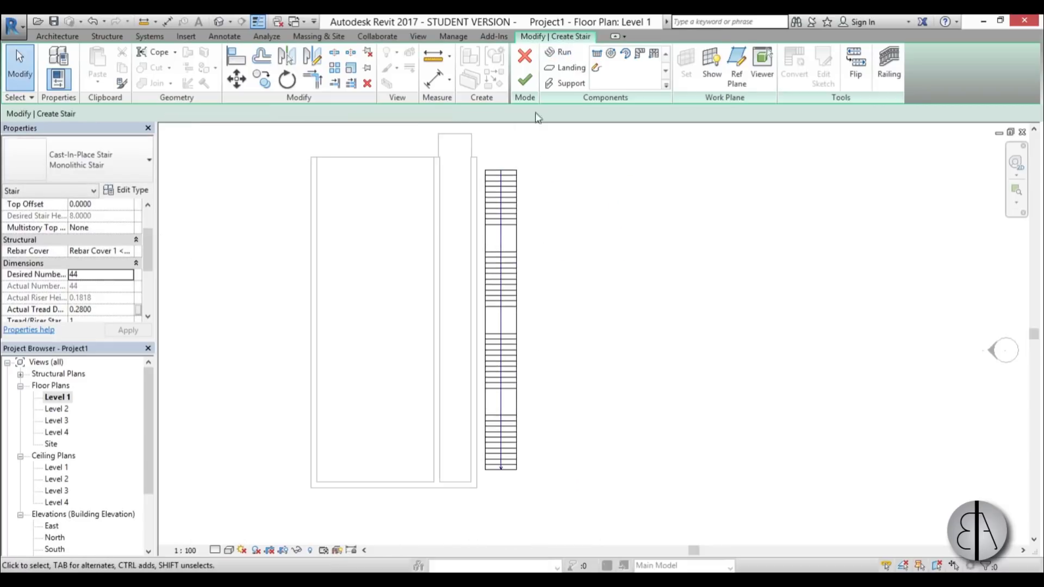
Finish the stair sketch to create the 44-riser stair
{"action": "left_click", "coordinate": [529, 90]}
{"action": "scroll", "coordinate": [522, 181], "scroll_direction": "up", "scroll_amount": 3}
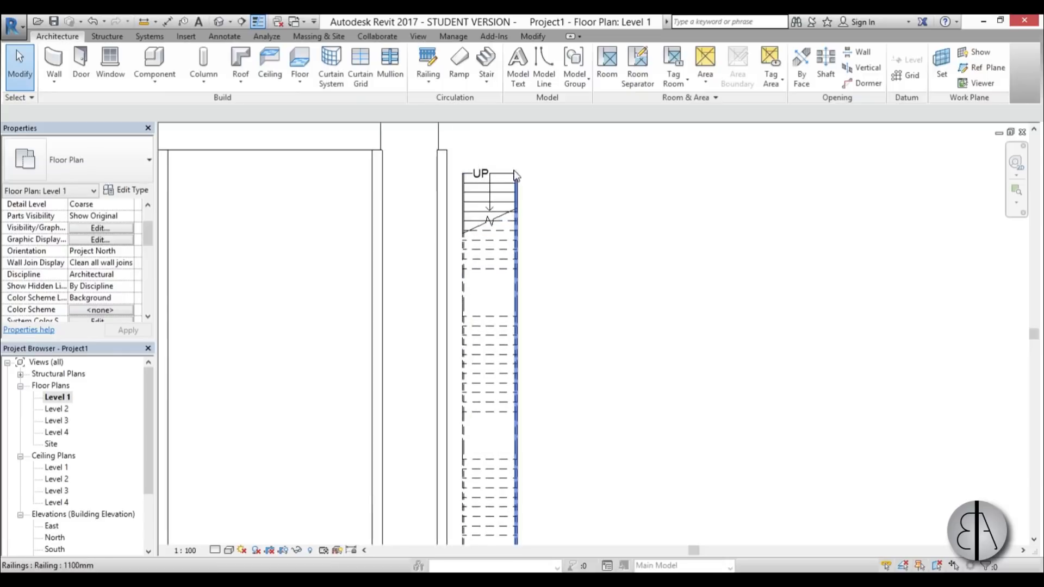
{"action": "scroll", "coordinate": [521, 181], "scroll_direction": "up", "scroll_amount": 3}
Inspect the stair's top rail, left and right railings, and walking path
{"action": "left_click", "coordinate": [516, 212]}
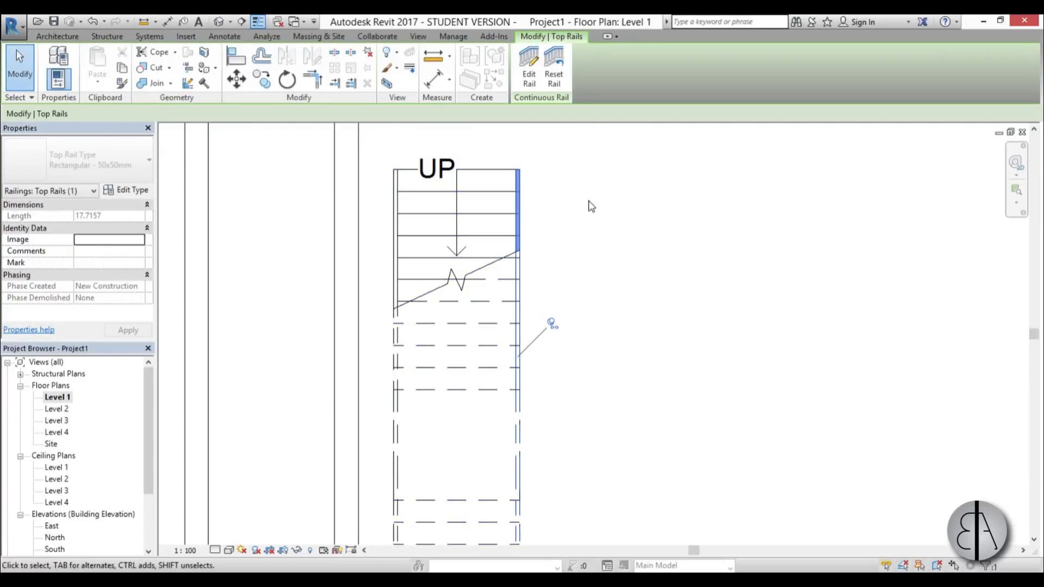
{"action": "left_click", "coordinate": [560, 214]}
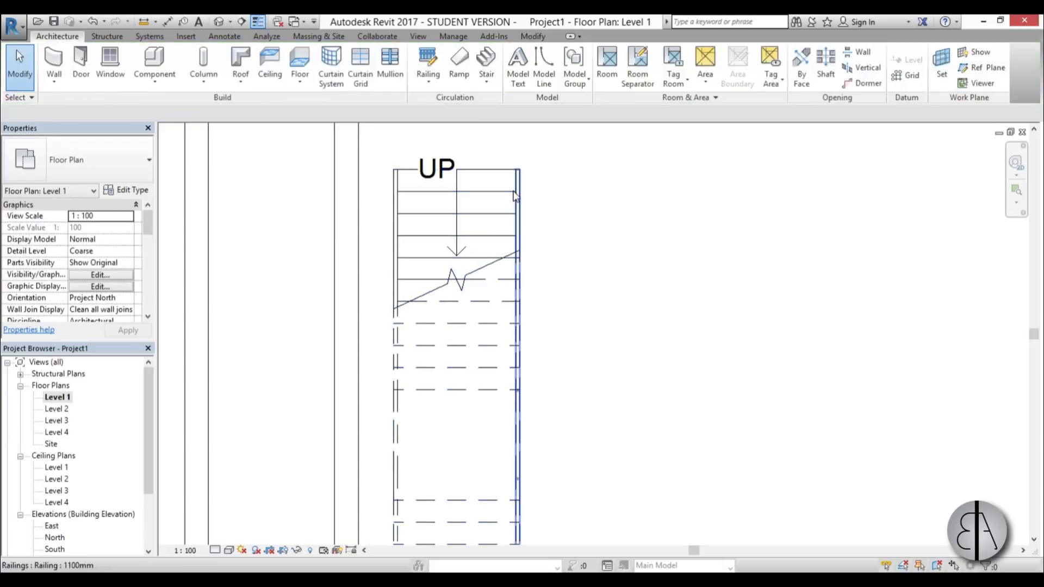
{"action": "left_click", "coordinate": [515, 197]}
{"action": "key", "text": "Escape"}
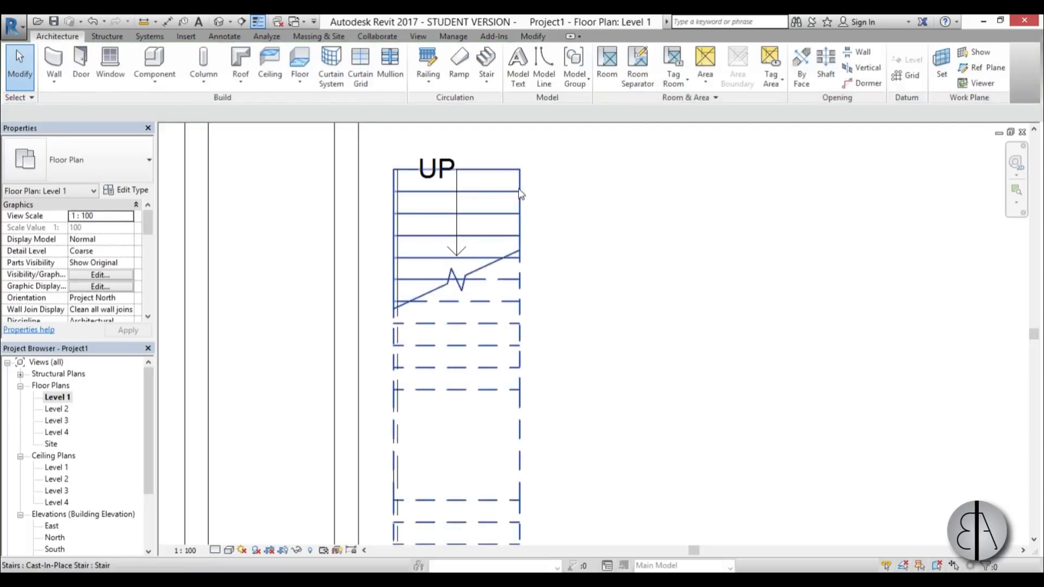
{"action": "left_click", "coordinate": [397, 200]}
{"action": "left_click", "coordinate": [395, 157]}
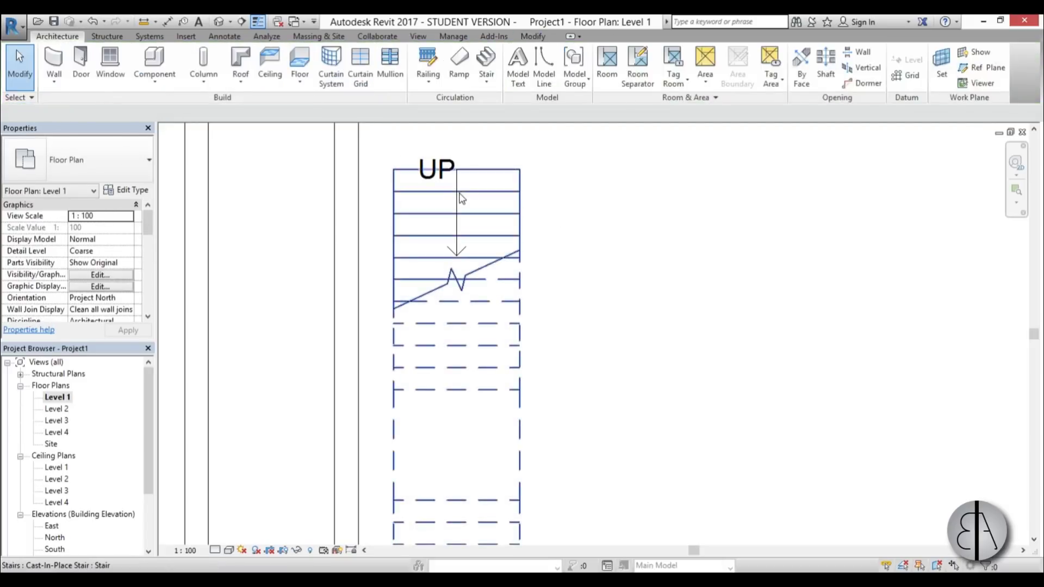
{"action": "left_click", "coordinate": [455, 177]}
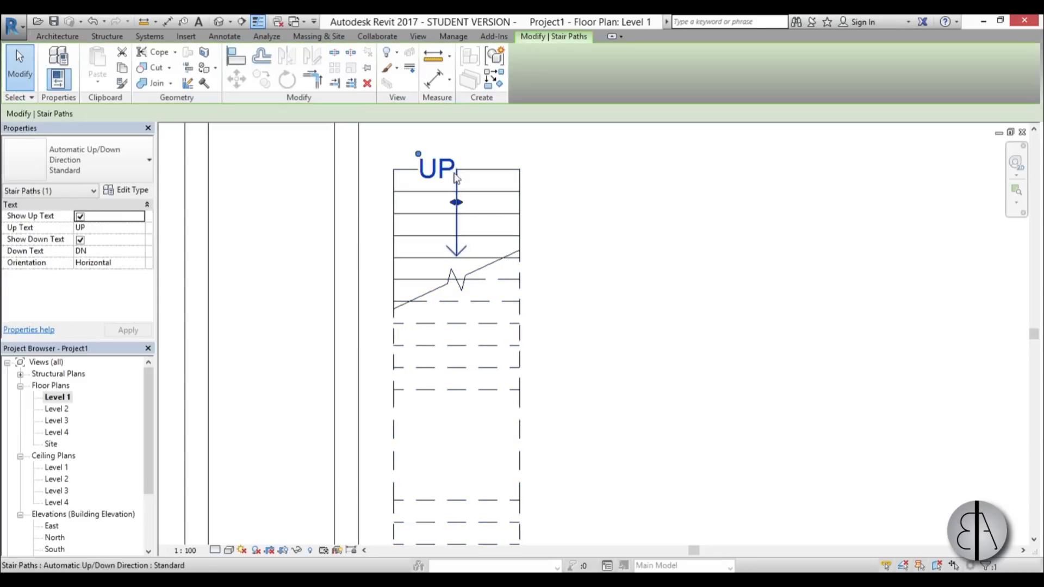
{"action": "left_click", "coordinate": [537, 154]}
{"action": "scroll", "coordinate": [687, 309], "scroll_direction": "down", "scroll_amount": 5}
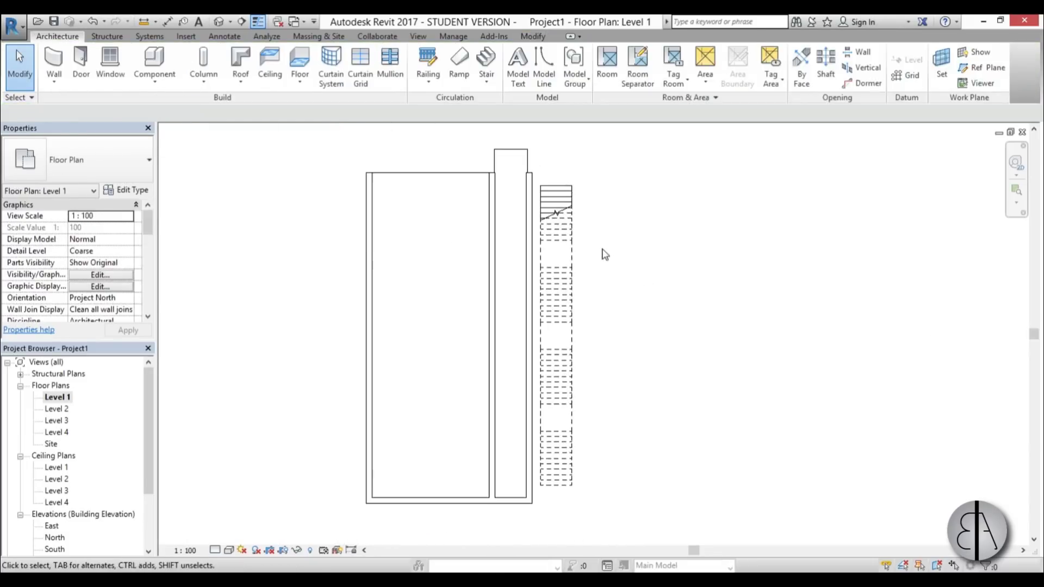
Align the stair's side flush with the corridor wall face using AL
{"action": "key", "text": "a"}
{"action": "key", "text": "l"}
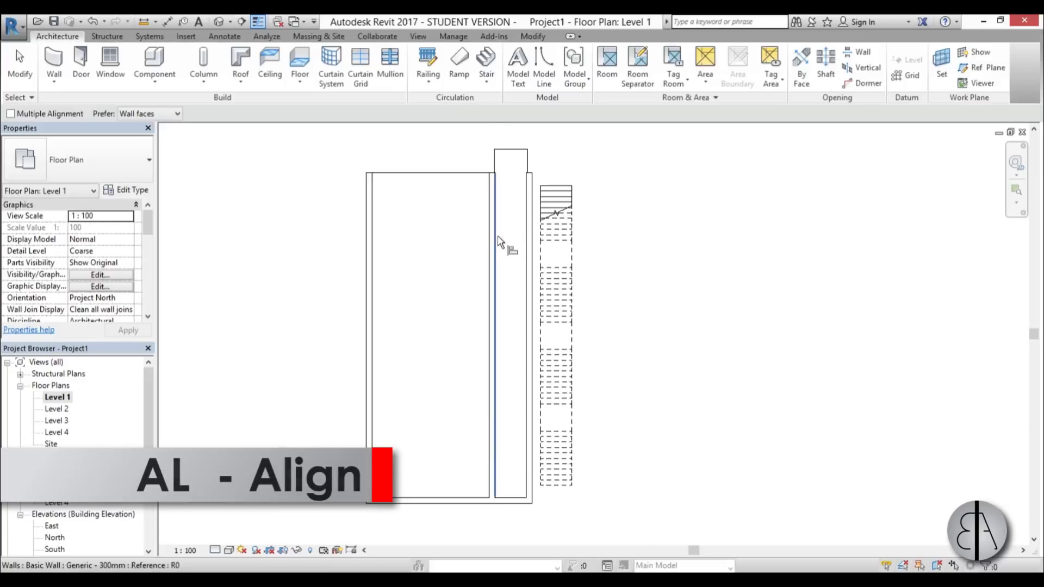
{"action": "left_click", "coordinate": [495, 242]}
{"action": "left_click", "coordinate": [540, 260]}
{"action": "key", "text": "Escape"}
{"action": "key", "text": "Escape"}
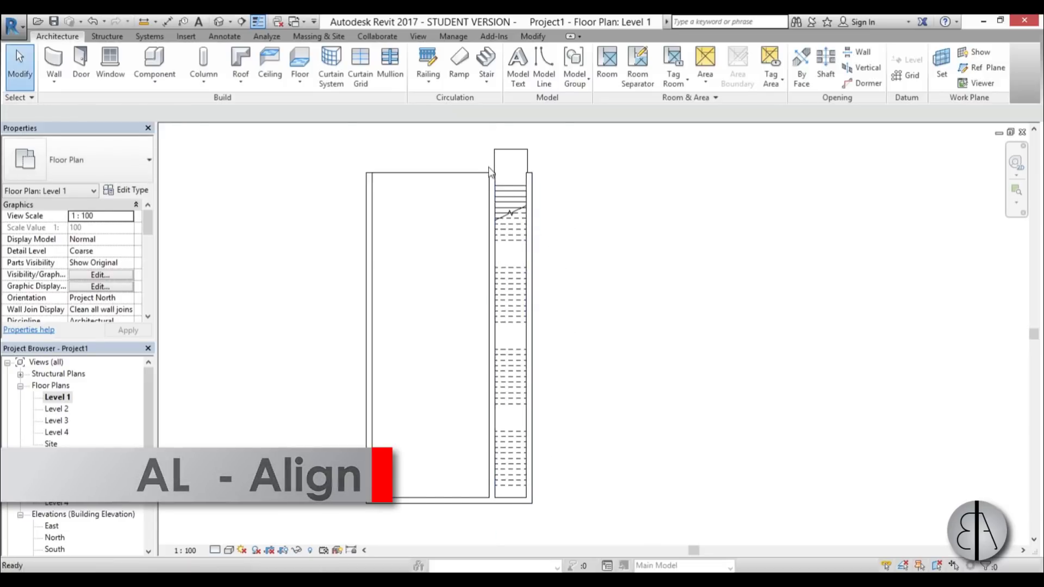
{"action": "scroll", "coordinate": [504, 499], "scroll_direction": "up", "scroll_amount": 1}
{"action": "scroll", "coordinate": [507, 499], "scroll_direction": "up", "scroll_amount": 2}
Align the stair's bottom end flush with the corridor's end wall
{"action": "key", "text": "a"}
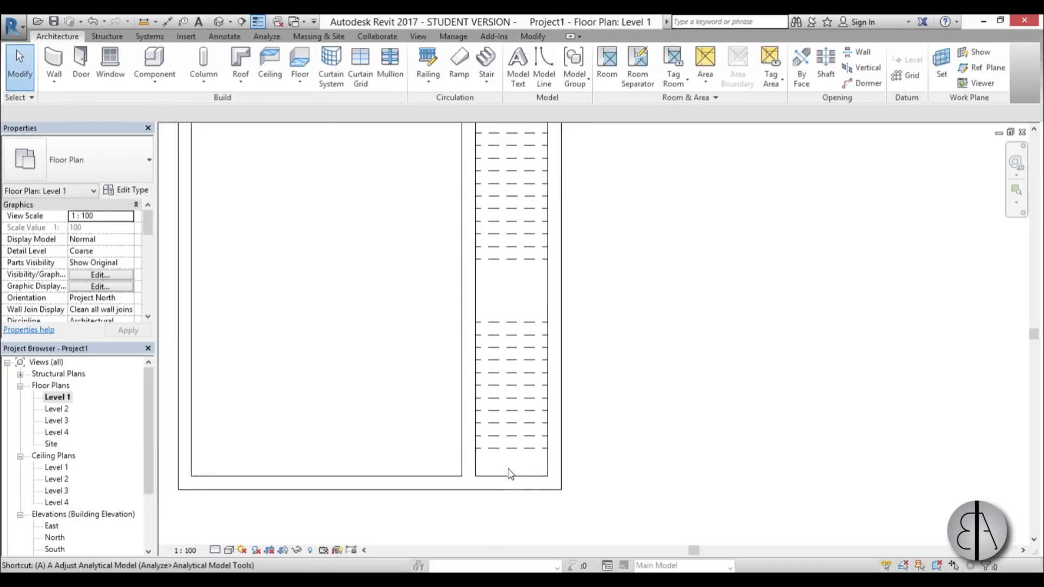
{"action": "key", "text": "l"}
{"action": "left_click", "coordinate": [514, 479]}
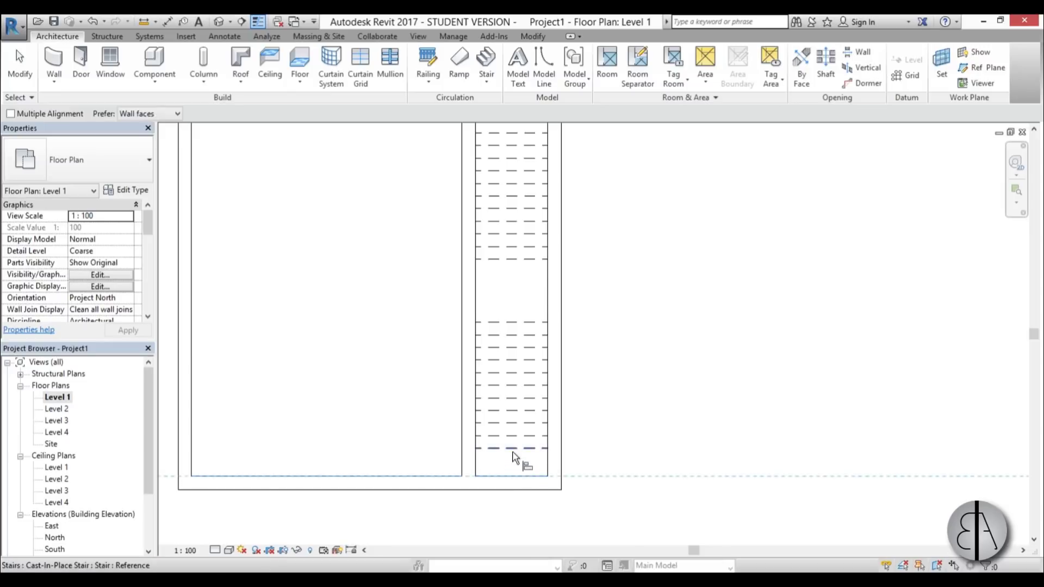
{"action": "left_click", "coordinate": [514, 455]}
{"action": "scroll", "coordinate": [538, 318], "scroll_direction": "down", "scroll_amount": 3}
{"action": "key", "text": "Escape"}
{"action": "key", "text": "Escape"}
{"action": "scroll", "coordinate": [505, 269], "scroll_direction": "up", "scroll_amount": 5}
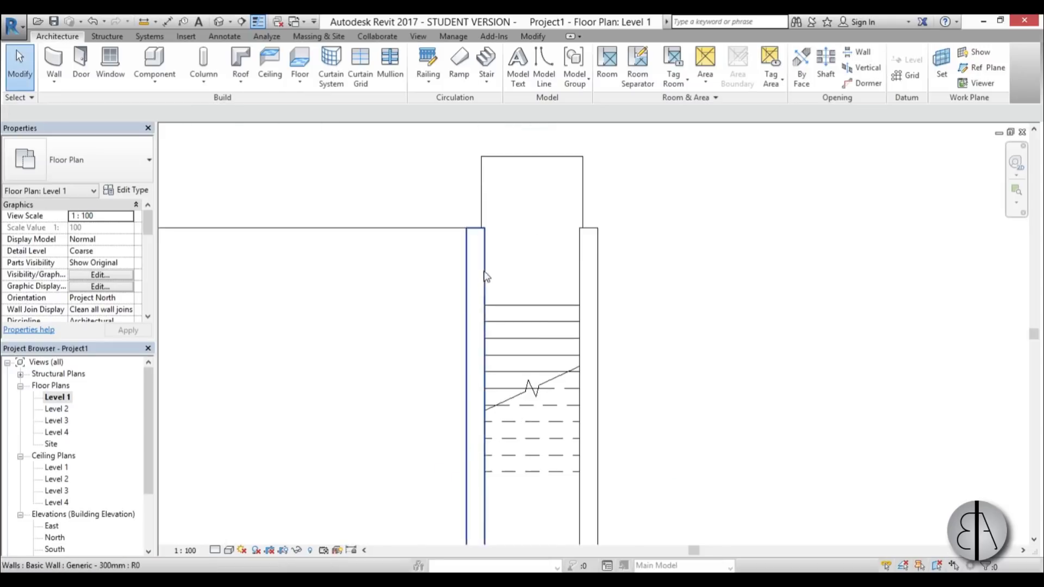
{"action": "scroll", "coordinate": [494, 266], "scroll_direction": "down", "scroll_amount": 3}
{"action": "middle_click_drag", "start_coordinate": [487, 296], "coordinate": [490, 282]}
{"action": "scroll", "coordinate": [495, 256], "scroll_direction": "up", "scroll_amount": 3}
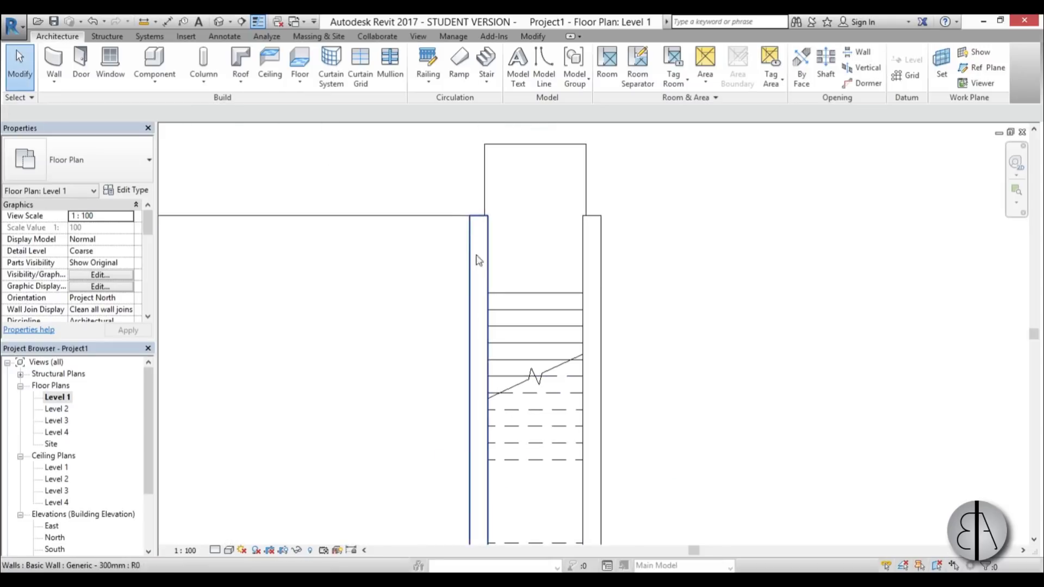
{"action": "scroll", "coordinate": [507, 276], "scroll_direction": "down", "scroll_amount": 4}
{"action": "middle_click_drag", "start_coordinate": [513, 390], "coordinate": [503, 359]}
Place a door in the wall beside the stair top and slide it slightly down
{"action": "left_click", "coordinate": [80, 63]}
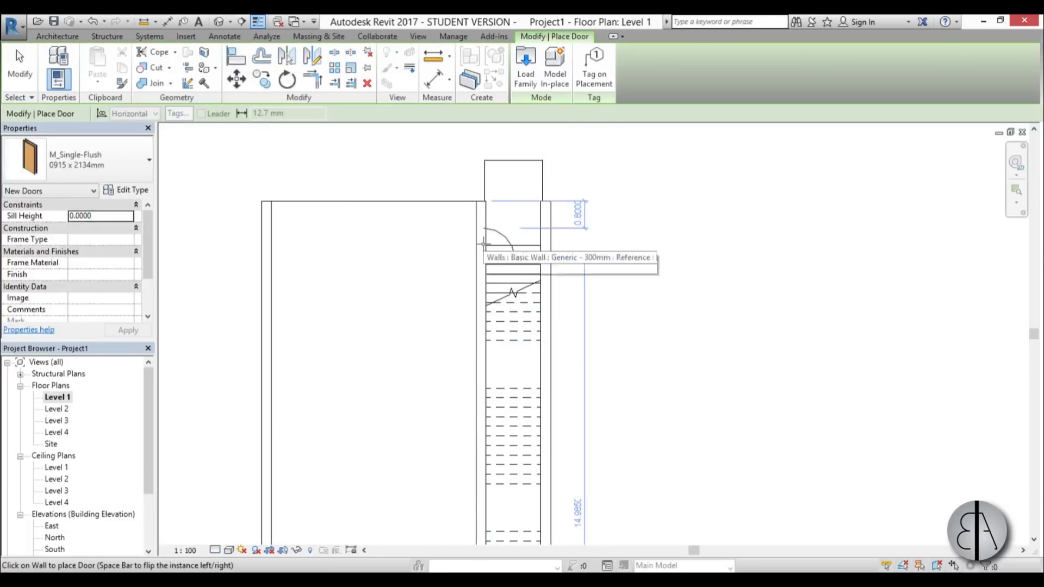
{"action": "key", "text": "Escape"}
{"action": "scroll", "coordinate": [454, 255], "scroll_direction": "up", "scroll_amount": 2}
{"action": "key", "text": "r"}
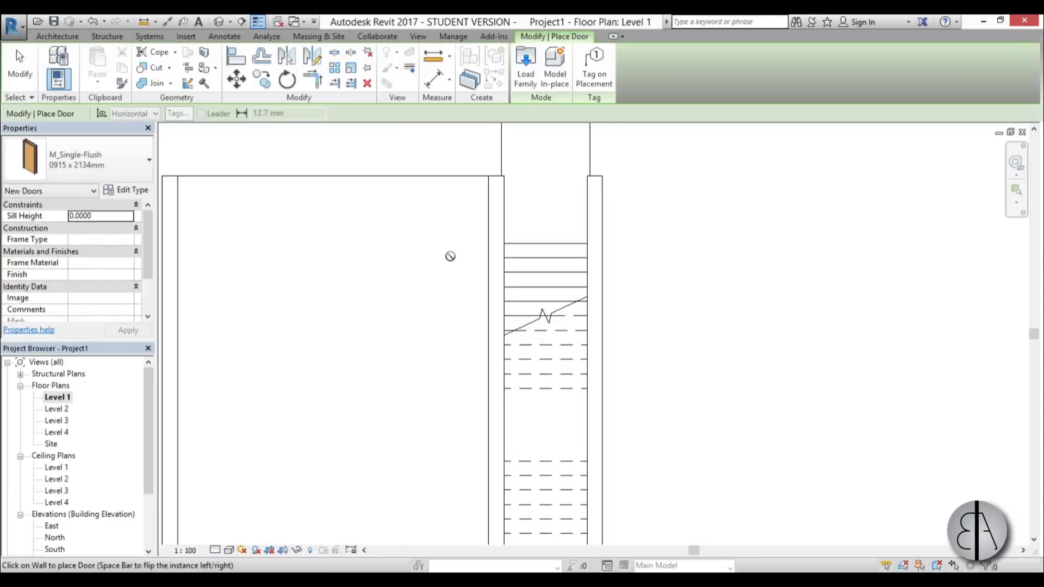
{"action": "left_click", "coordinate": [491, 215]}
{"action": "key", "text": "Escape"}
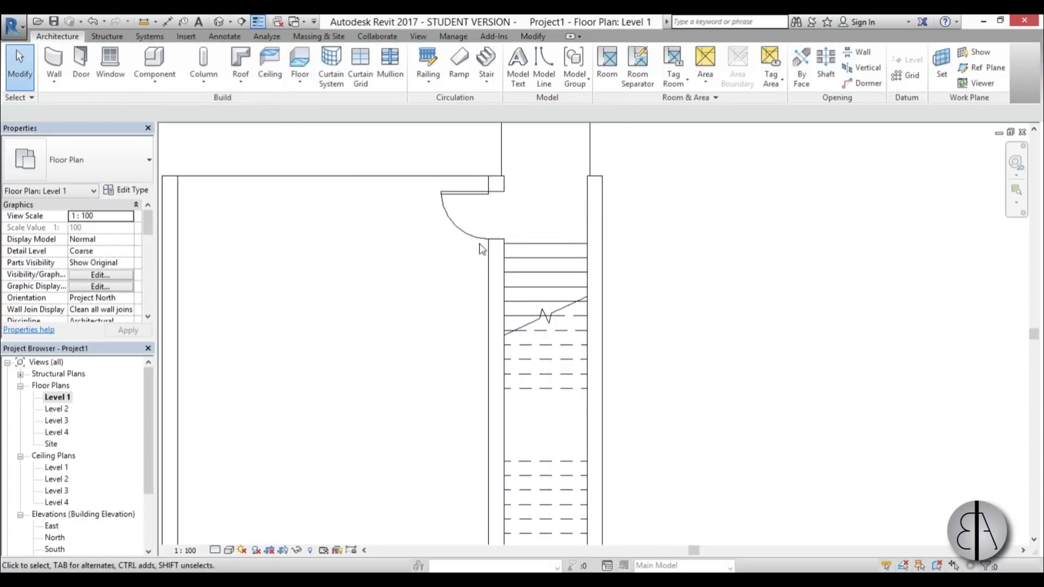
{"action": "scroll", "coordinate": [475, 236], "scroll_direction": "up", "scroll_amount": 2}
{"action": "mouse_move", "coordinate": [466, 228]}
{"action": "left_mouse_down"}
{"action": "mouse_move", "coordinate": [465, 242]}
{"action": "mouse_move", "coordinate": [465, 232]}
{"action": "left_mouse_up"}
{"action": "left_click", "coordinate": [438, 255]}
Pan and zoom the Level 1 plan to bring the building's top wall into view
{"action": "scroll", "coordinate": [438, 254], "scroll_direction": "down", "scroll_amount": 4}
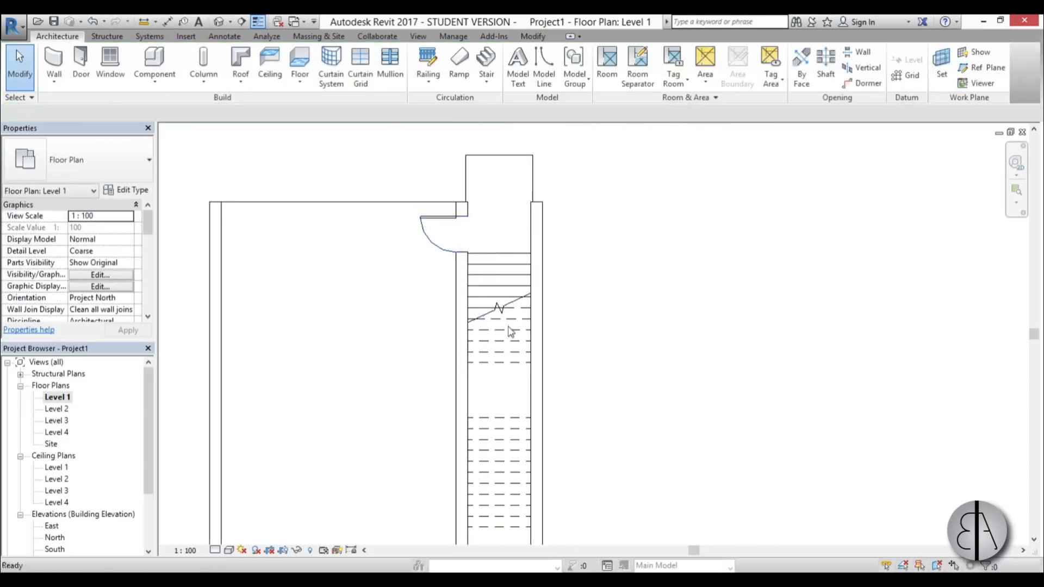
{"action": "middle_click_drag", "start_coordinate": [560, 380], "coordinate": [541, 206]}
{"action": "scroll", "coordinate": [541, 205], "scroll_direction": "down", "scroll_amount": 1}
{"action": "scroll", "coordinate": [499, 381], "scroll_direction": "down", "scroll_amount": 3}
{"action": "middle_click_drag", "start_coordinate": [500, 380], "coordinate": [501, 405]}
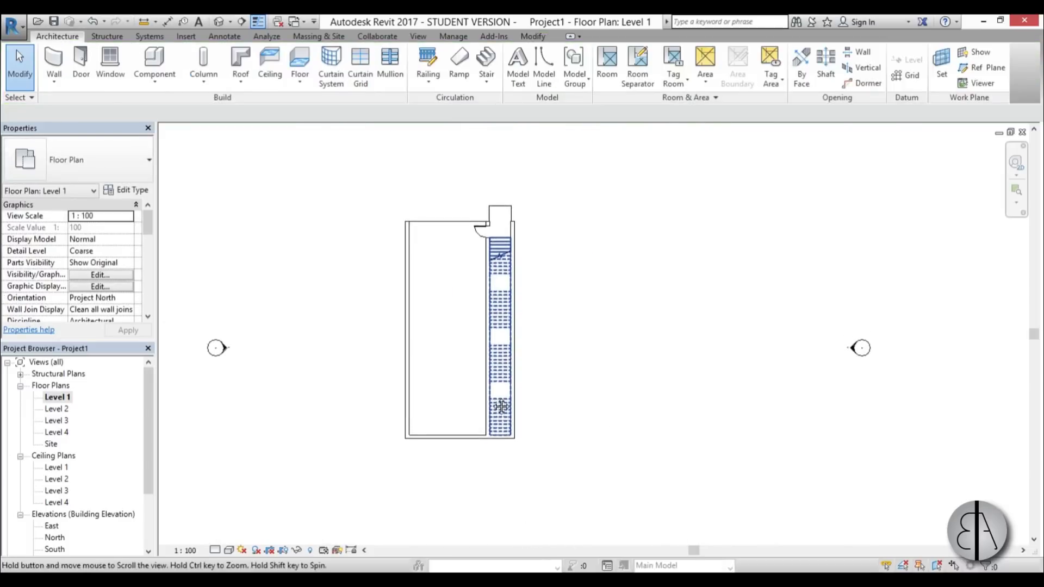
{"action": "scroll", "coordinate": [485, 232], "scroll_direction": "up", "scroll_amount": 4}
{"action": "scroll", "coordinate": [478, 280], "scroll_direction": "down", "scroll_amount": 1}
{"action": "scroll", "coordinate": [467, 299], "scroll_direction": "down", "scroll_amount": 1}
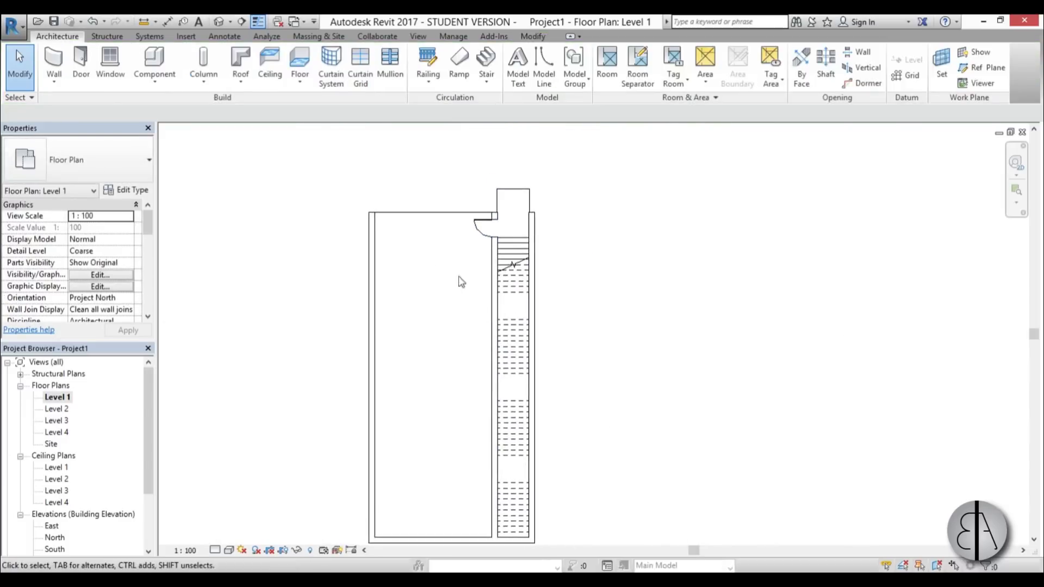
{"action": "scroll", "coordinate": [361, 215], "scroll_direction": "up", "scroll_amount": 3}
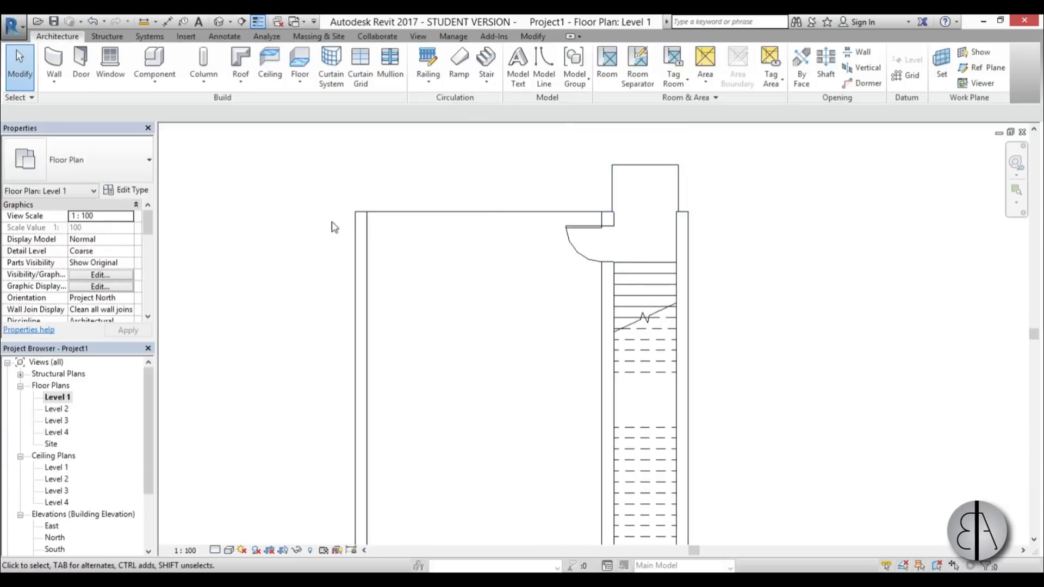
{"action": "scroll", "coordinate": [448, 279], "scroll_direction": "up", "scroll_amount": 3}
{"action": "scroll", "coordinate": [398, 259], "scroll_direction": "up", "scroll_amount": 1}
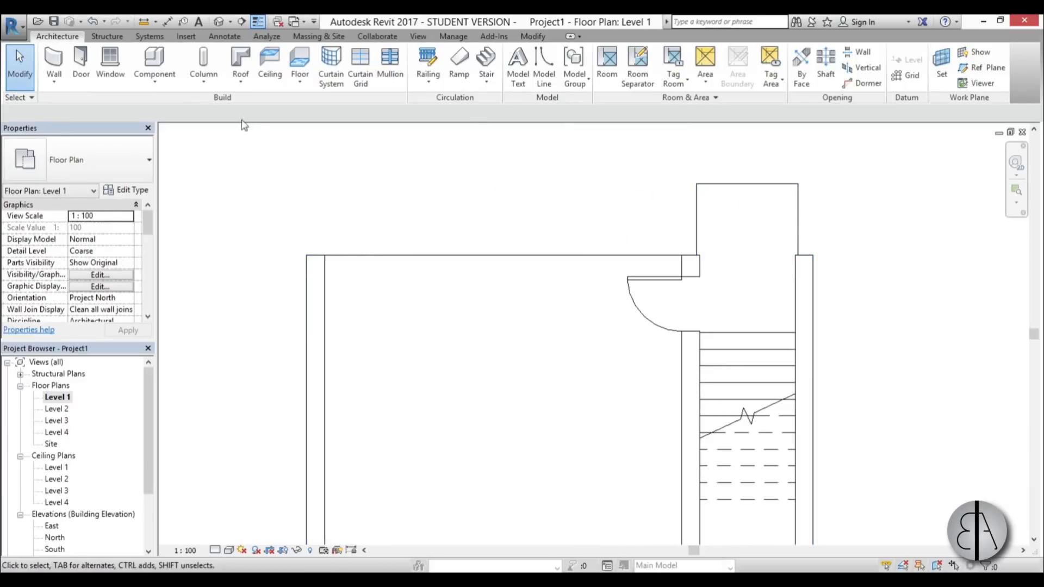
Start the Wall tool with Curtain Wall chosen as the wall type
{"action": "left_click", "coordinate": [53, 63]}
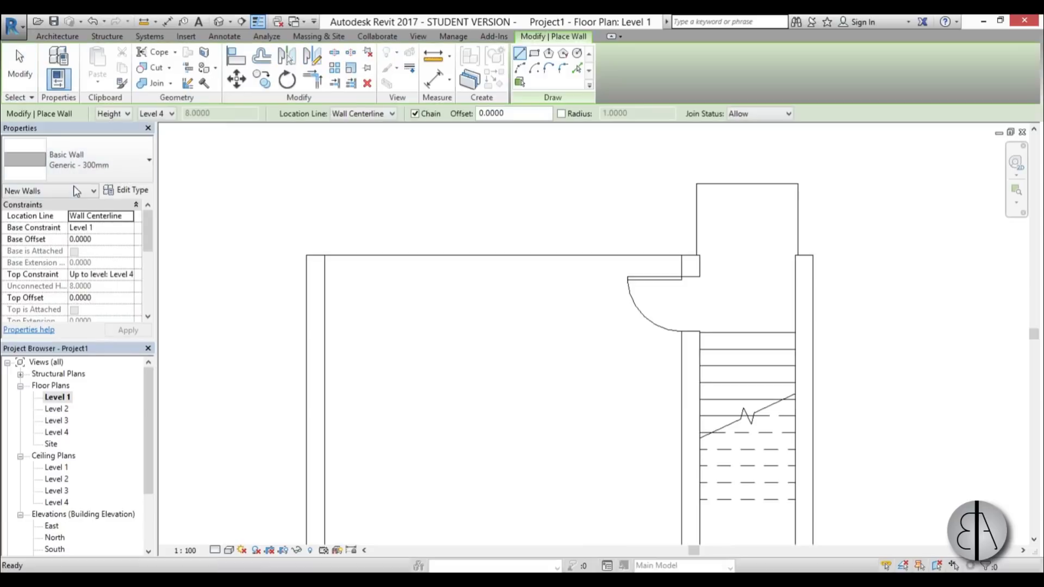
{"action": "left_click", "coordinate": [79, 160]}
{"action": "scroll", "coordinate": [80, 321], "scroll_direction": "down", "scroll_amount": 3}
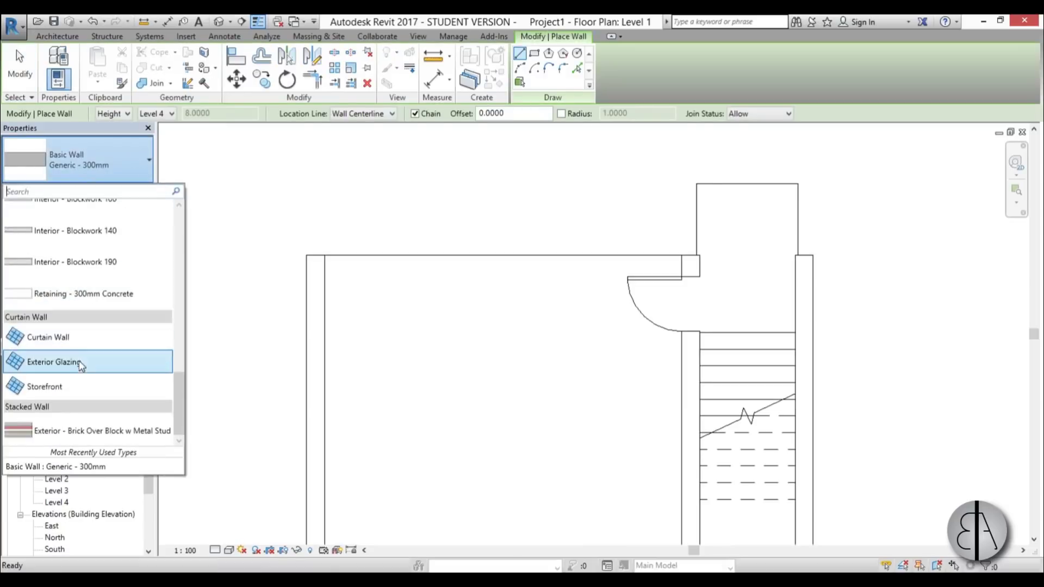
{"action": "left_click", "coordinate": [50, 340]}
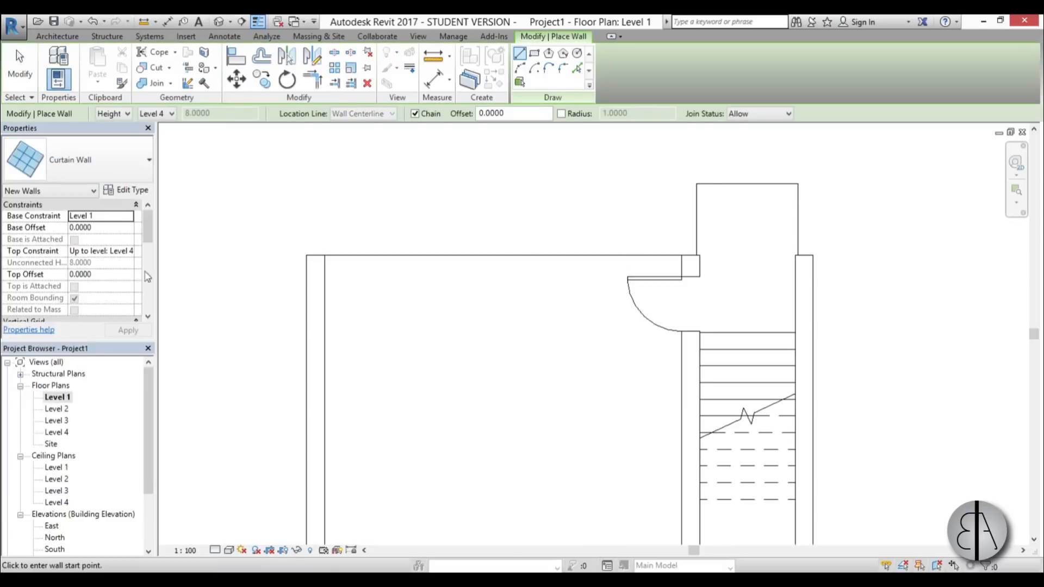
{"action": "left_click", "coordinate": [82, 161]}
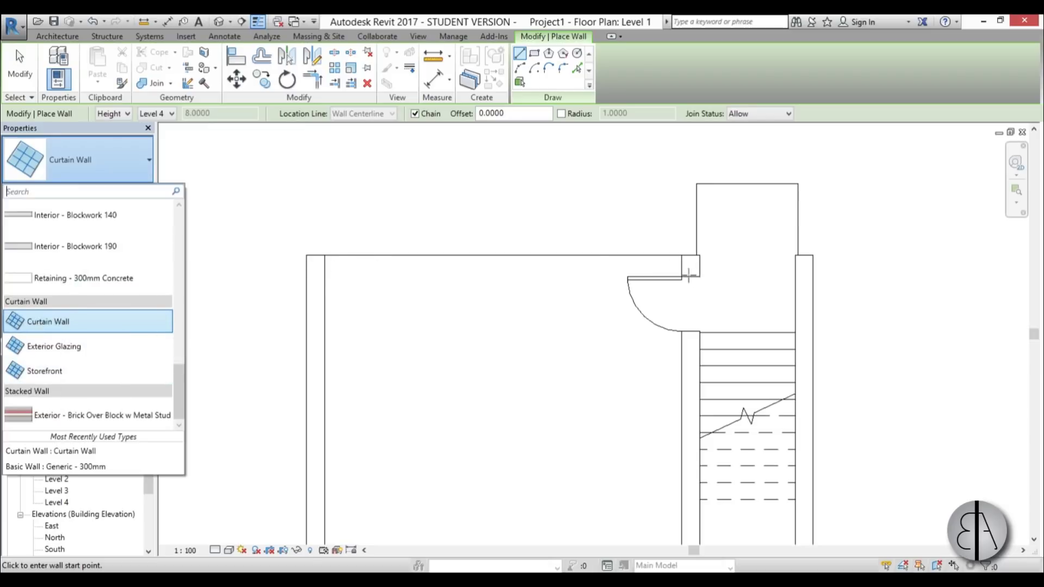
{"action": "left_click", "coordinate": [673, 265]}
{"action": "scroll", "coordinate": [701, 277], "scroll_direction": "up", "scroll_amount": 3}
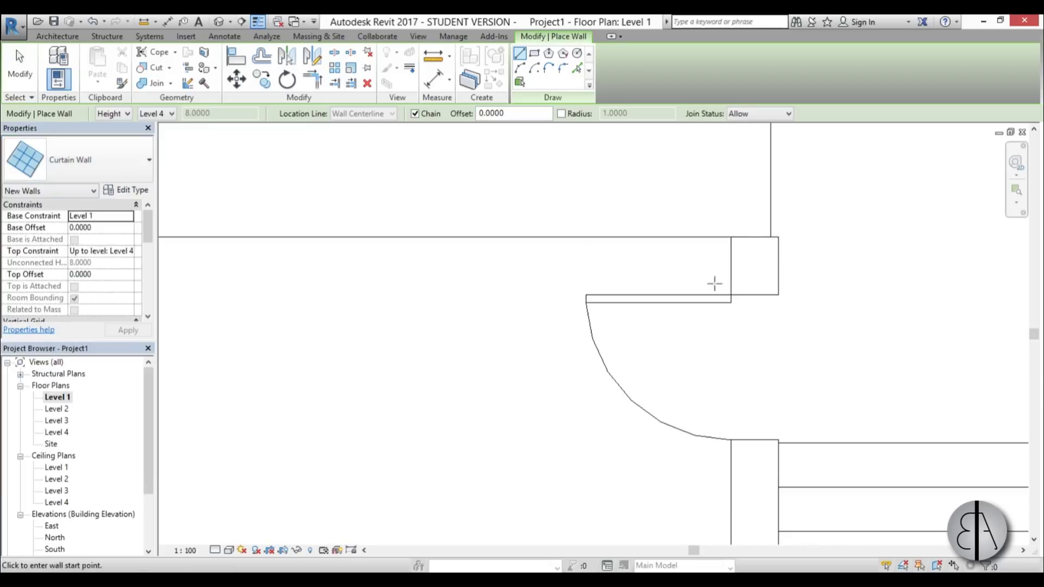
Draw the 4.4 m curtain wall between the two wall ends along the top of the room
{"action": "left_click", "coordinate": [730, 283]}
{"action": "scroll", "coordinate": [582, 283], "scroll_direction": "down", "scroll_amount": 2}
{"action": "scroll", "coordinate": [583, 283], "scroll_direction": "down", "scroll_amount": 1}
{"action": "middle_click_drag", "start_coordinate": [583, 283], "coordinate": [818, 283]}
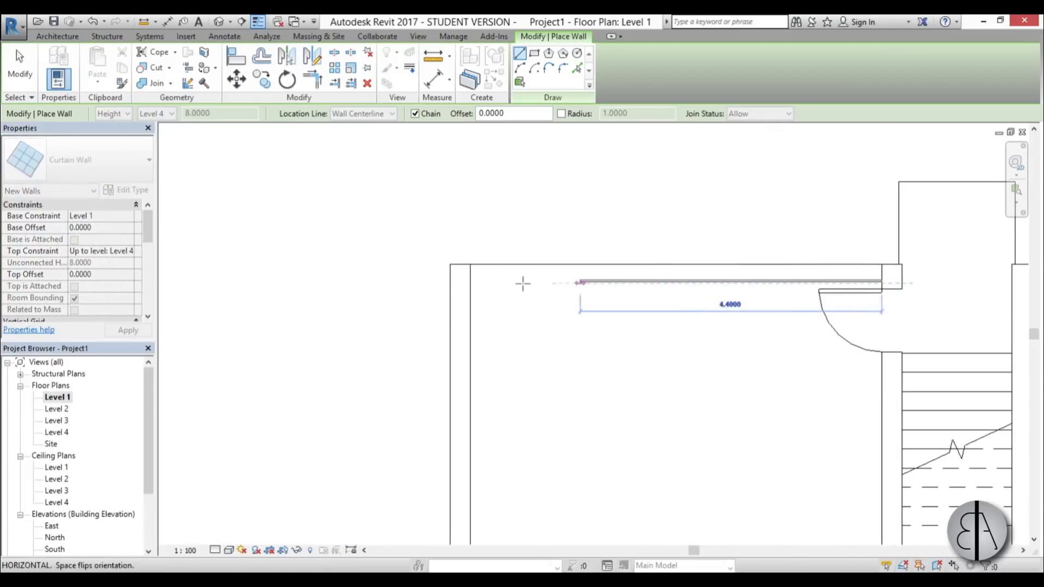
{"action": "left_click", "coordinate": [471, 283]}
{"action": "left_click", "coordinate": [470, 283]}
{"action": "key", "text": "Escape"}
{"action": "key", "text": "Escape"}
{"action": "scroll", "coordinate": [566, 303], "scroll_direction": "up", "scroll_amount": 4}
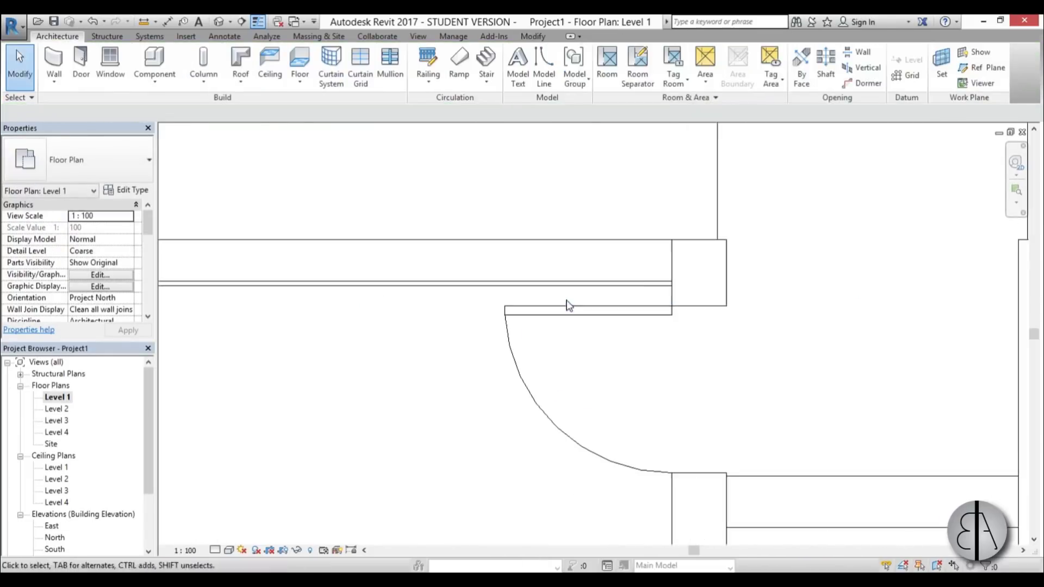
{"action": "left_click", "coordinate": [635, 325]}
{"action": "scroll", "coordinate": [598, 230], "scroll_direction": "down", "scroll_amount": 6}
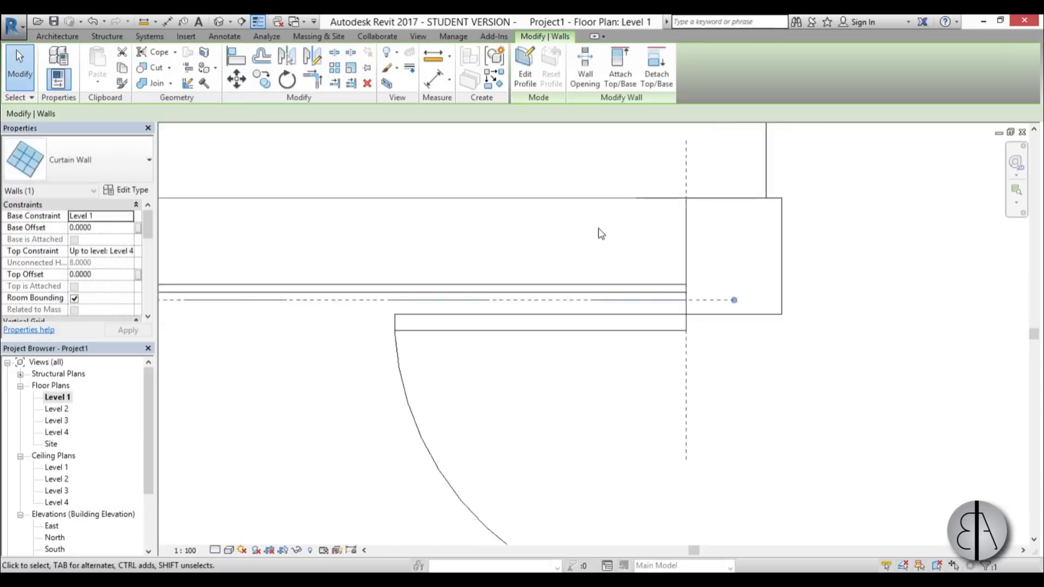
{"action": "key", "text": "Escape"}
Set the Level 1 plan's Underlay Base Level to Level 2 and review the result
{"action": "scroll", "coordinate": [468, 233], "scroll_direction": "up", "scroll_amount": 3}
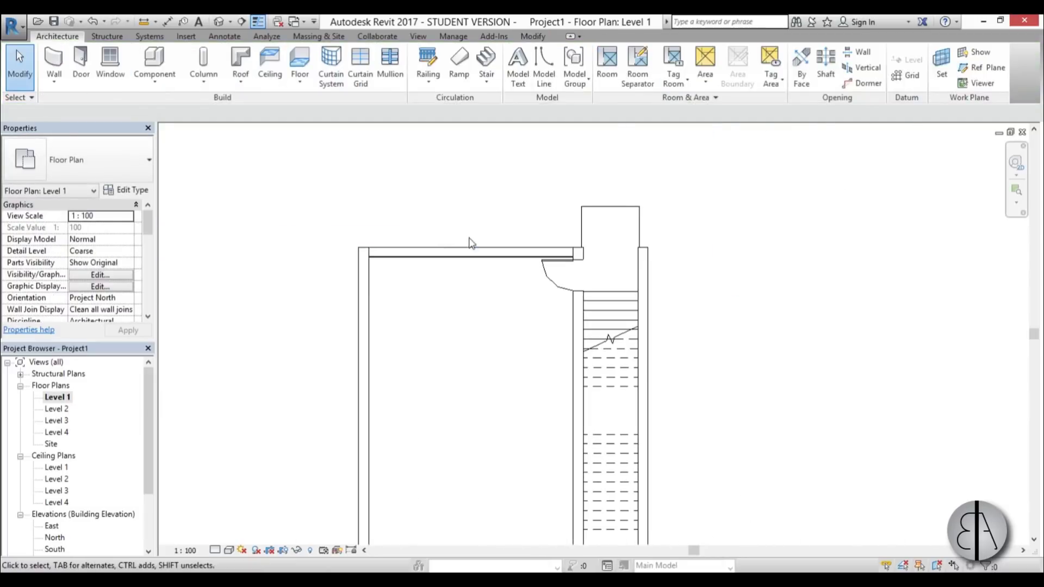
{"action": "scroll", "coordinate": [417, 238], "scroll_direction": "down", "scroll_amount": 3}
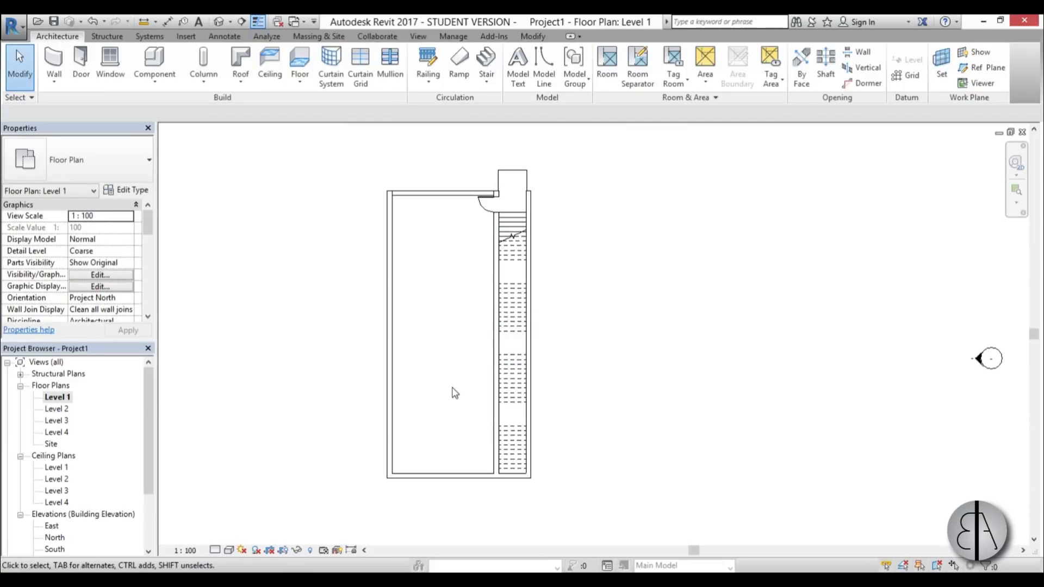
{"action": "scroll", "coordinate": [446, 394], "scroll_direction": "up", "scroll_amount": 2}
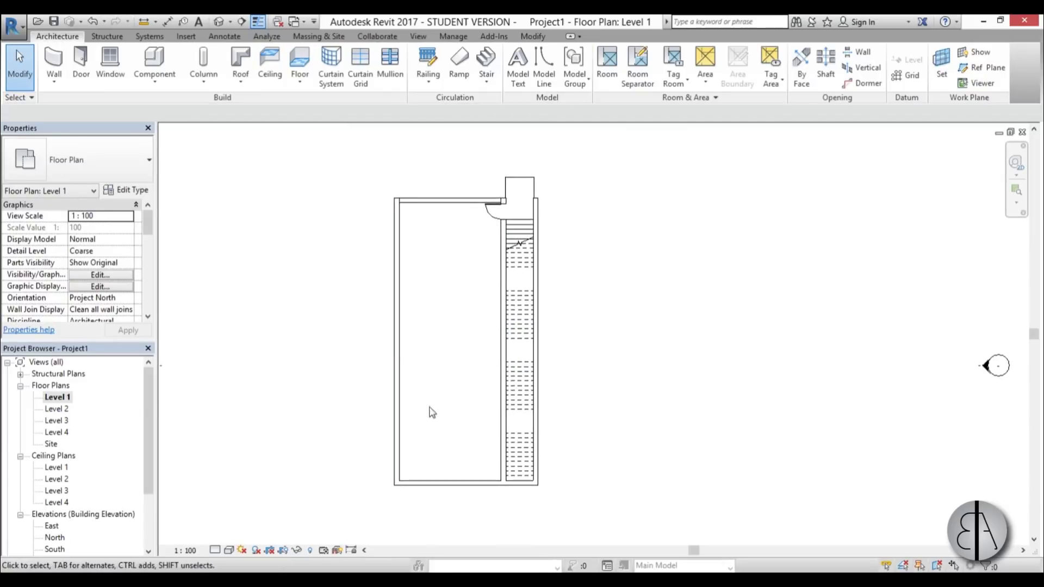
{"action": "scroll", "coordinate": [462, 387], "scroll_direction": "up", "scroll_amount": 2}
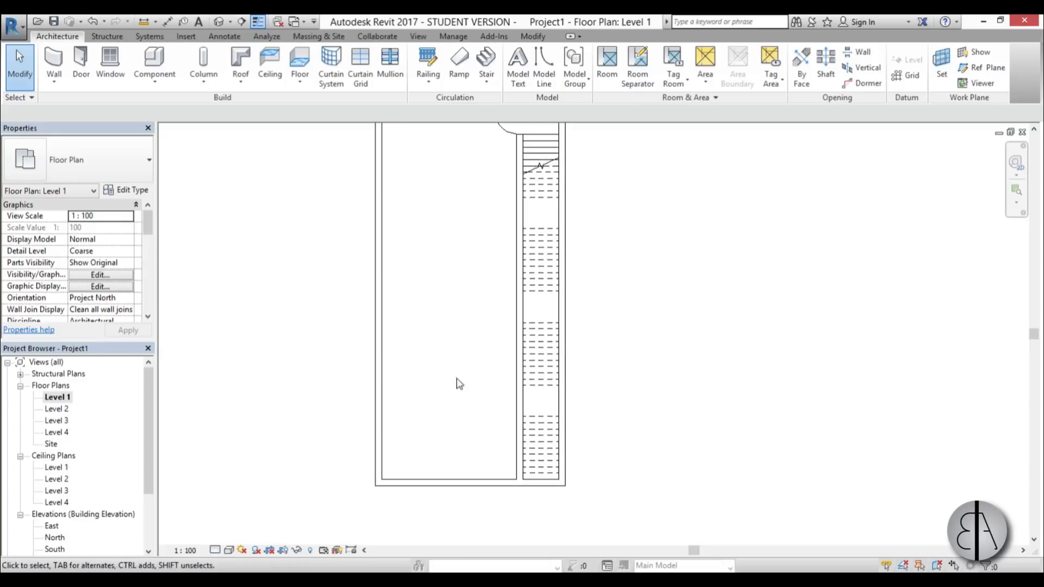
{"action": "left_click_drag", "start_coordinate": [150, 226], "coordinate": [147, 260]}
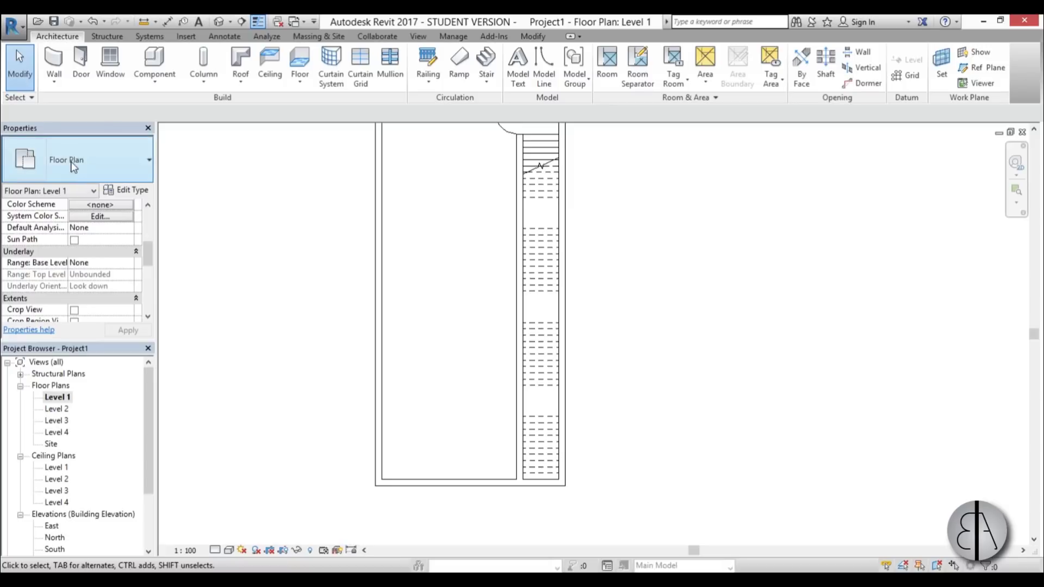
{"action": "left_click", "coordinate": [128, 265]}
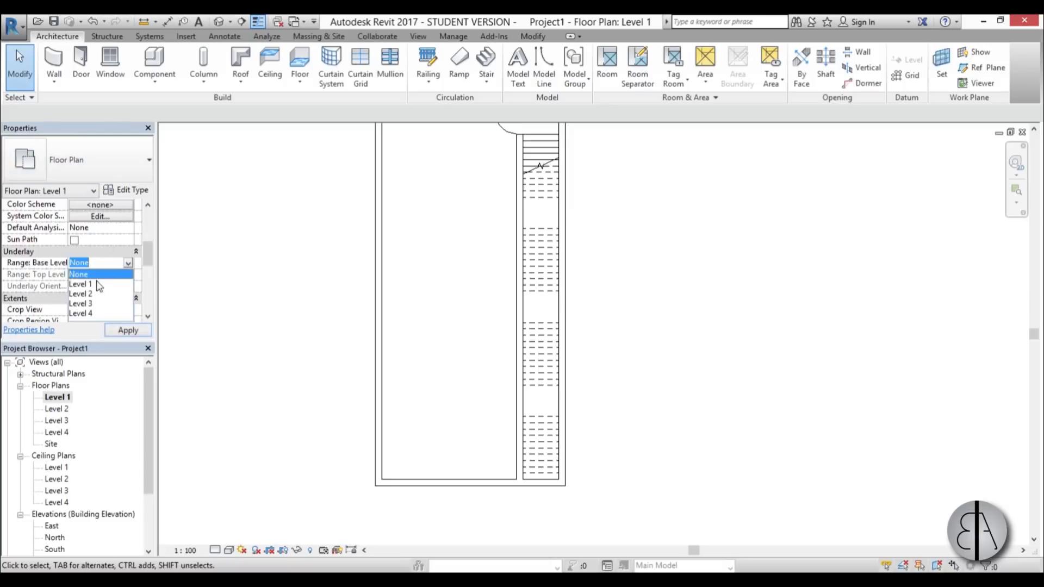
{"action": "left_click", "coordinate": [82, 293]}
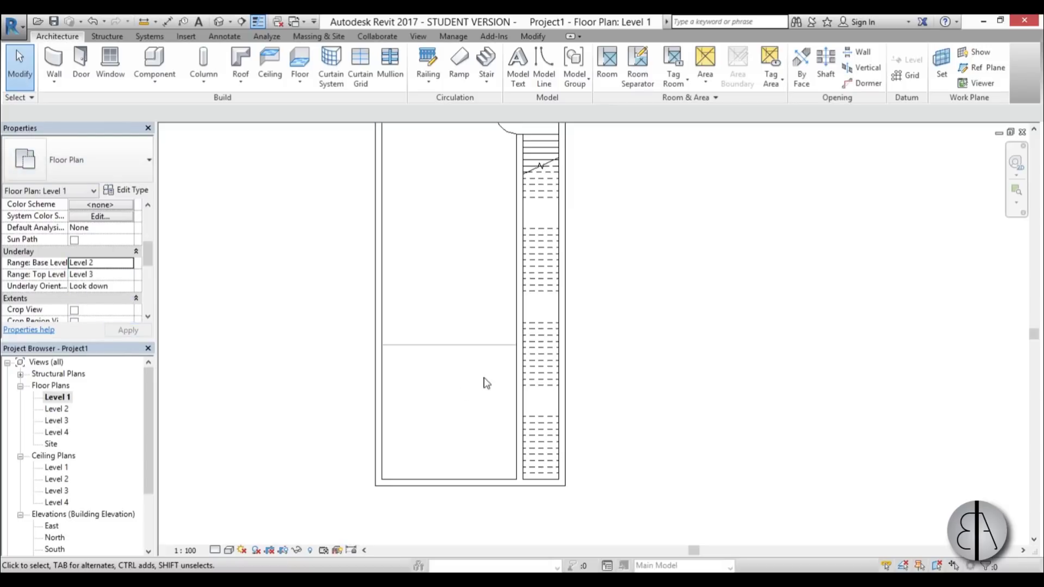
{"action": "scroll", "coordinate": [488, 367], "scroll_direction": "up", "scroll_amount": 1}
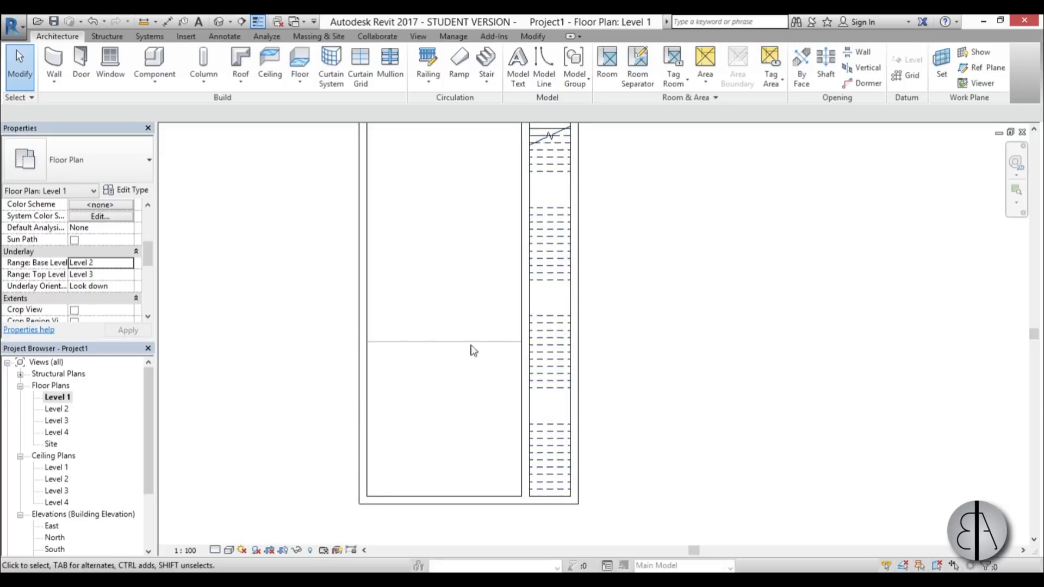
{"action": "scroll", "coordinate": [470, 343], "scroll_direction": "down", "scroll_amount": 1}
{"action": "middle_click_drag", "start_coordinate": [469, 332], "coordinate": [464, 368]}
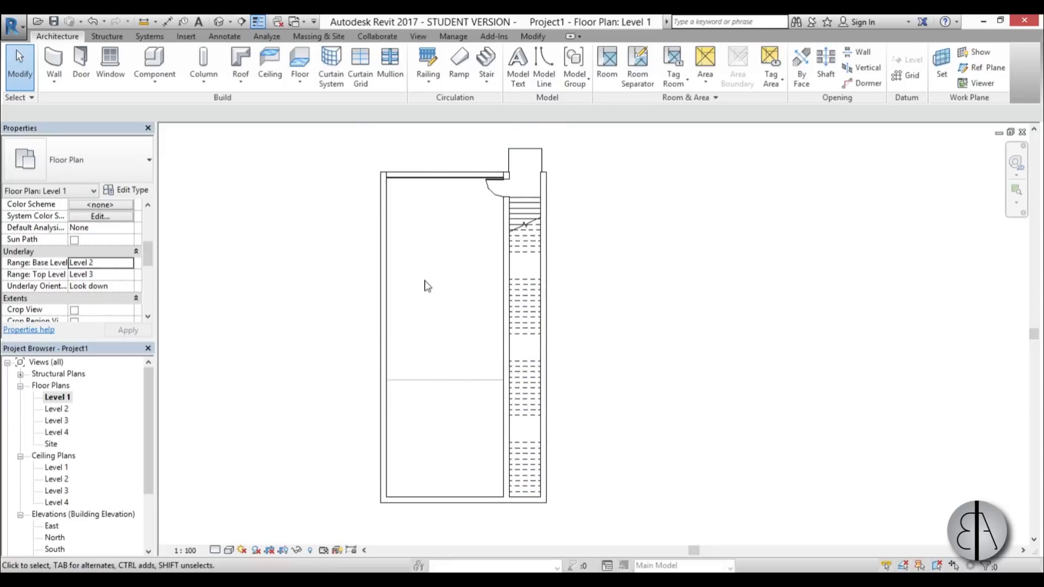
{"action": "scroll", "coordinate": [478, 358], "scroll_direction": "up", "scroll_amount": 3}
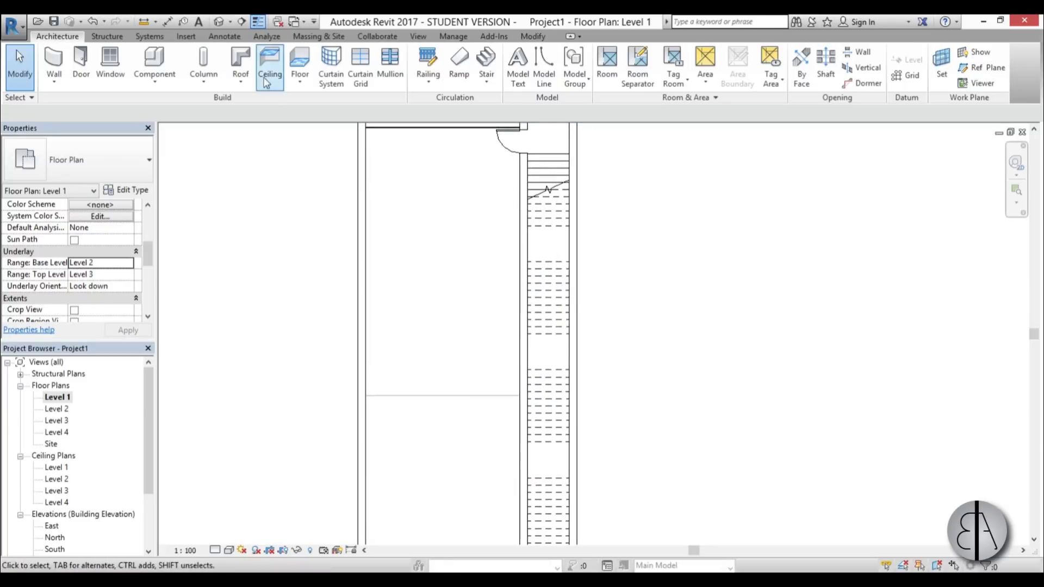
Start a new stair and duplicate its type as Monolithic Stair 2
{"action": "left_click", "coordinate": [485, 59]}
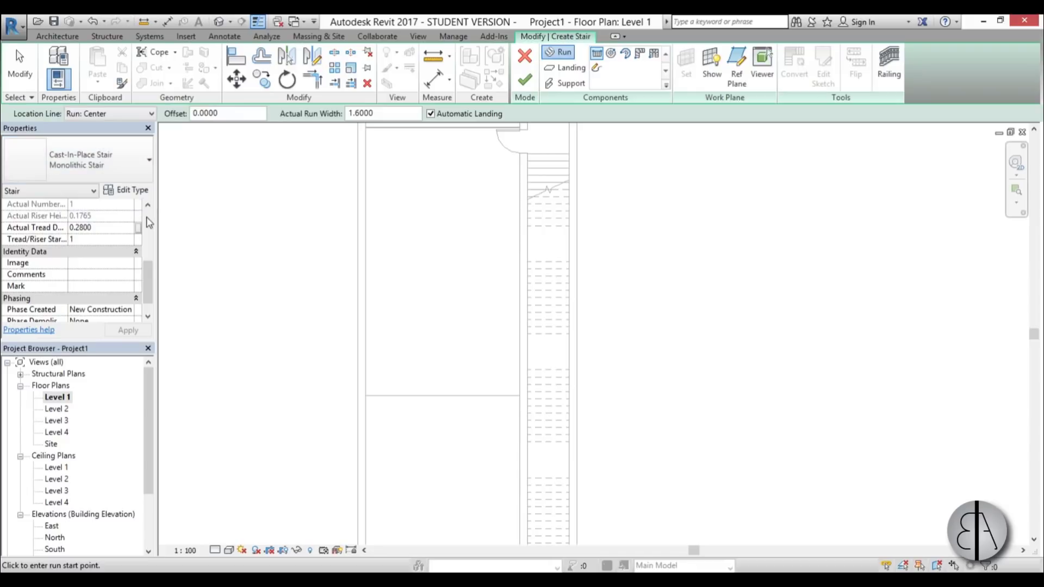
{"action": "left_click", "coordinate": [136, 191]}
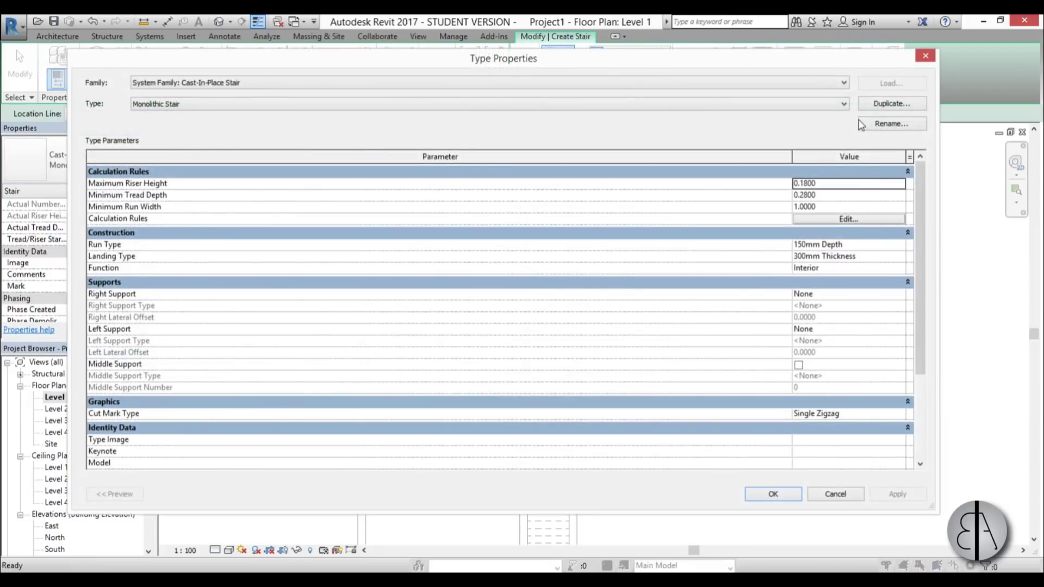
{"action": "left_click", "coordinate": [894, 104]}
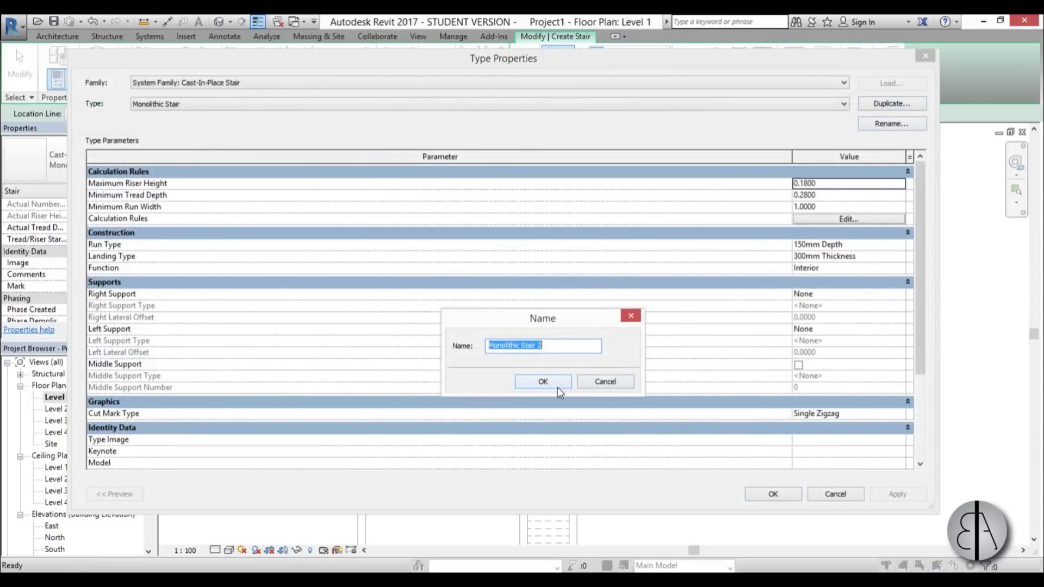
{"action": "left_click", "coordinate": [535, 380]}
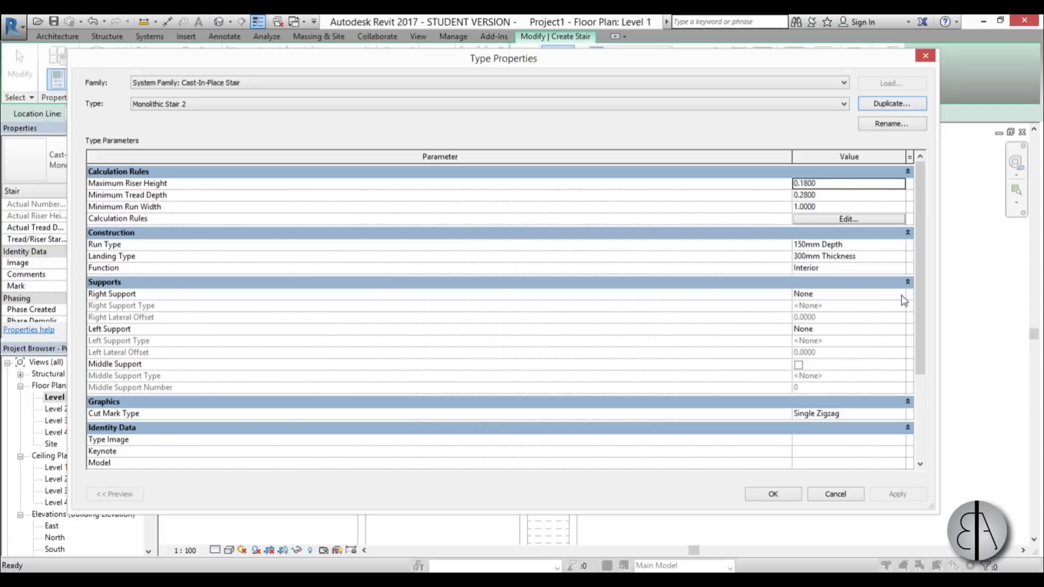
Give the type a closed 50mm right stringer in Concrete, Cast-in-Place, Gray, with no left support
{"action": "left_click", "coordinate": [870, 294]}
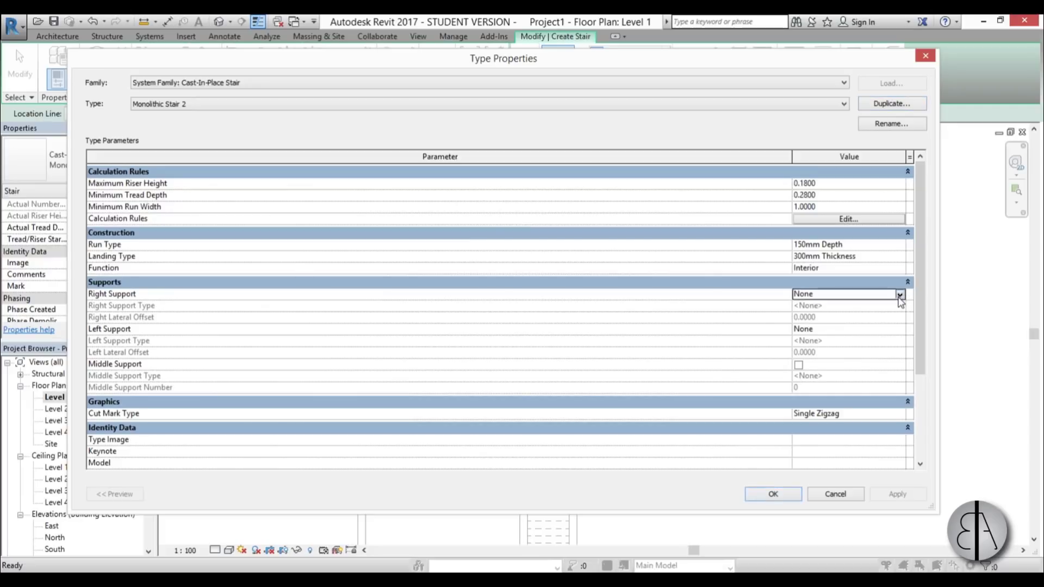
{"action": "left_click", "coordinate": [899, 294]}
{"action": "left_click", "coordinate": [833, 315]}
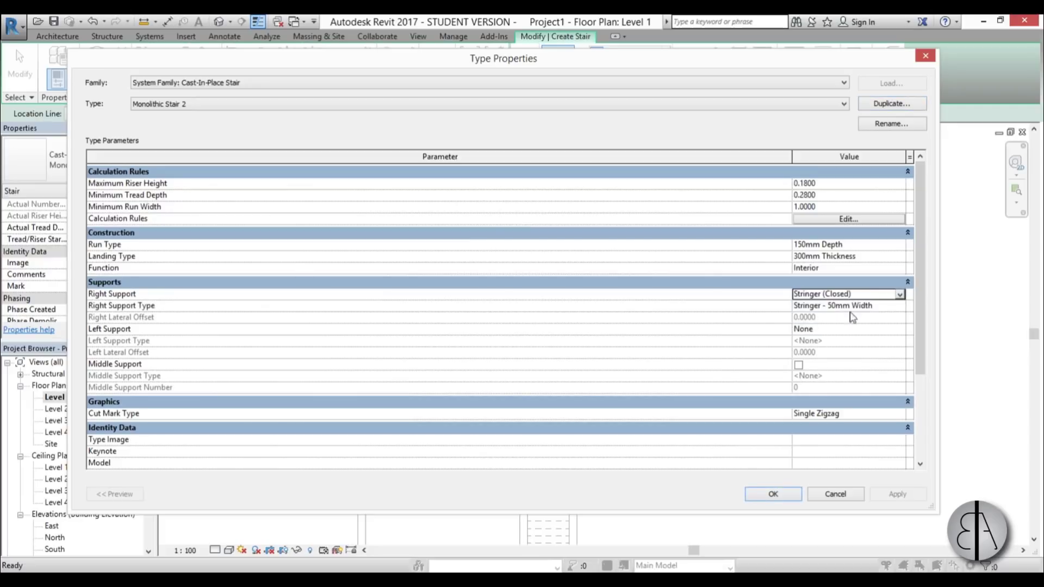
{"action": "left_click", "coordinate": [900, 307]}
{"action": "left_click", "coordinate": [900, 306]}
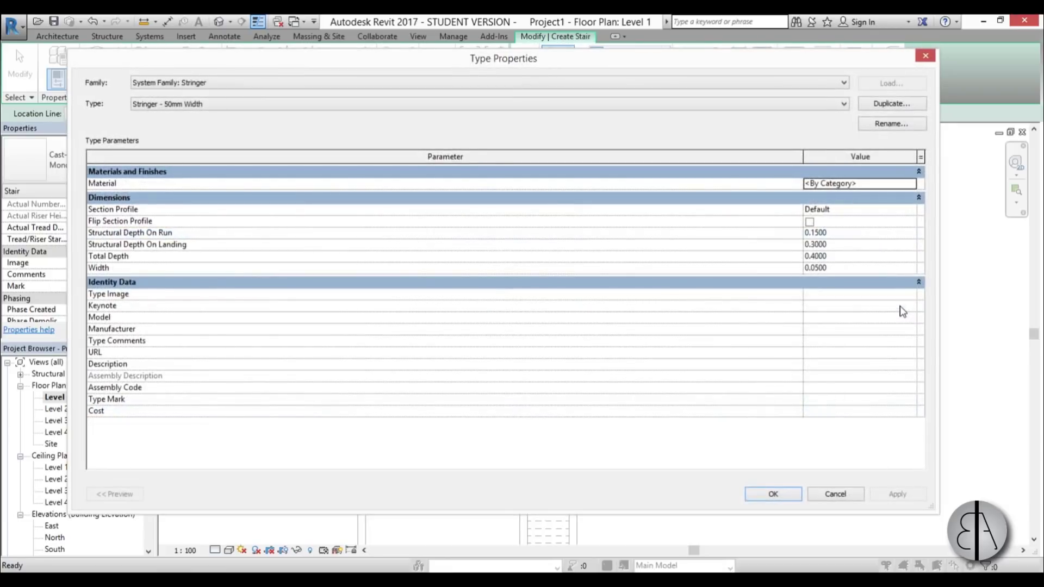
{"action": "left_click", "coordinate": [912, 185]}
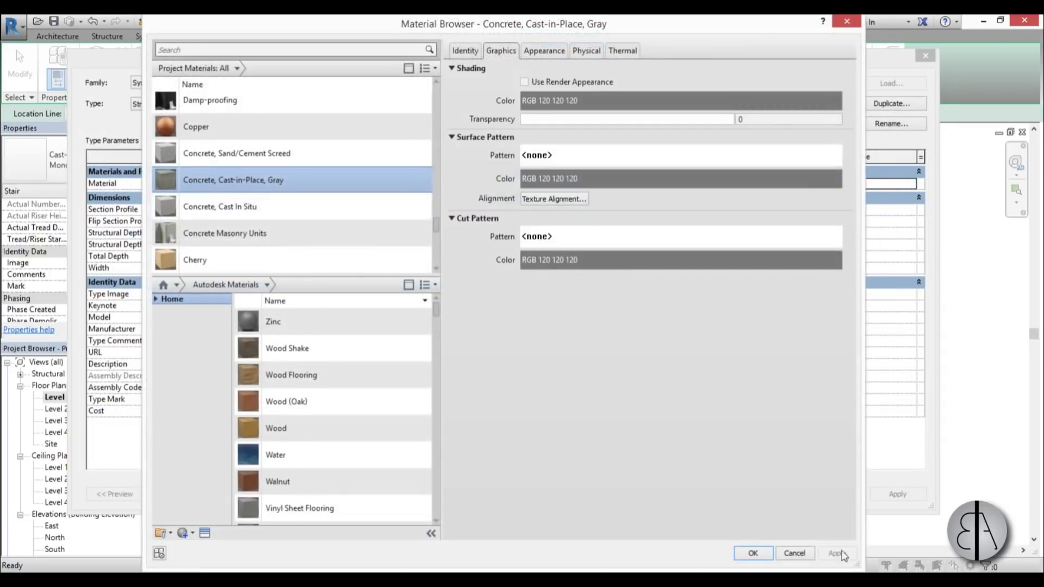
{"action": "left_click", "coordinate": [751, 552]}
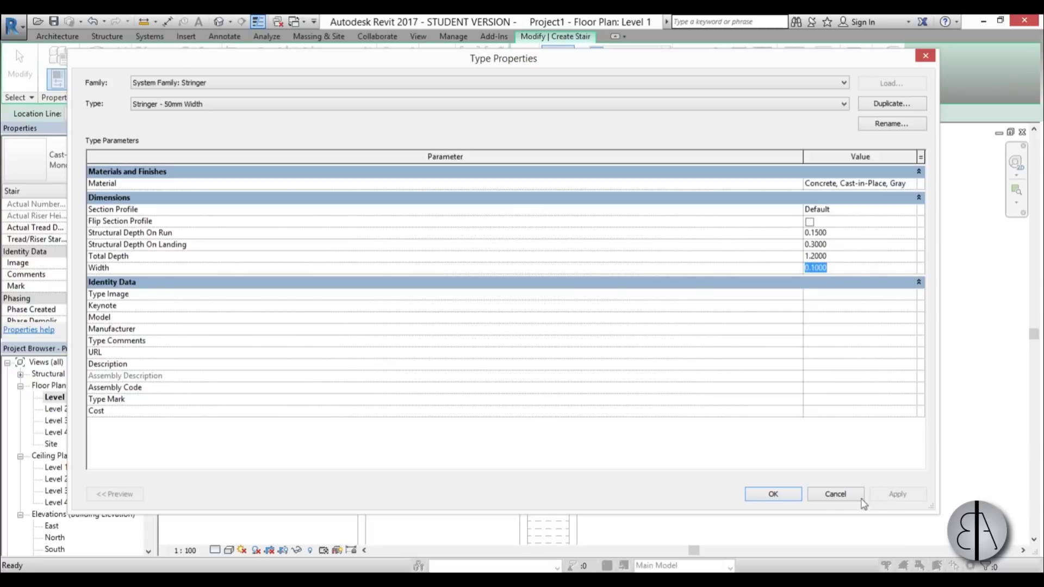
{"action": "left_click", "coordinate": [772, 495]}
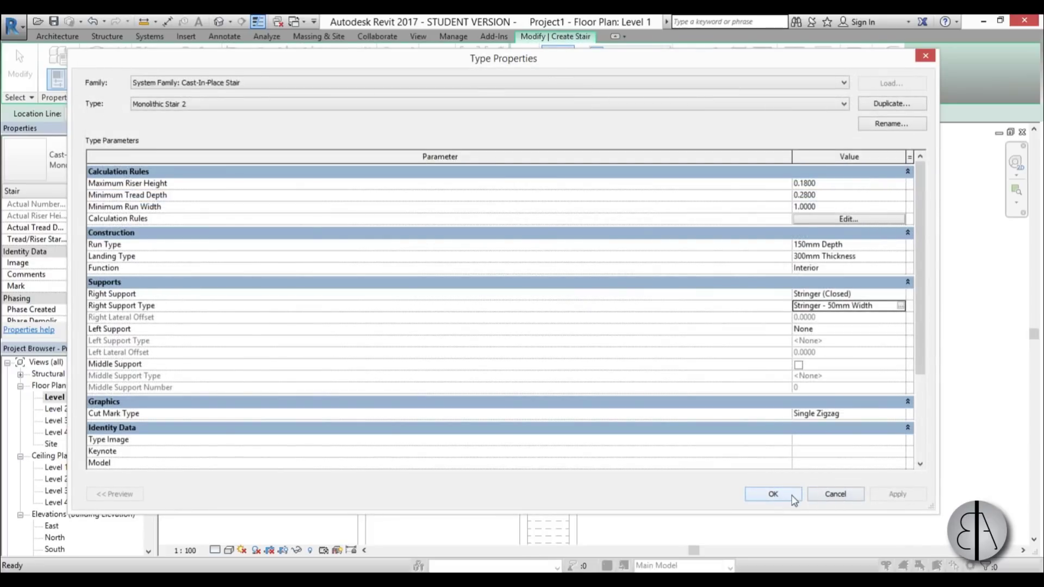
{"action": "left_click", "coordinate": [900, 306]}
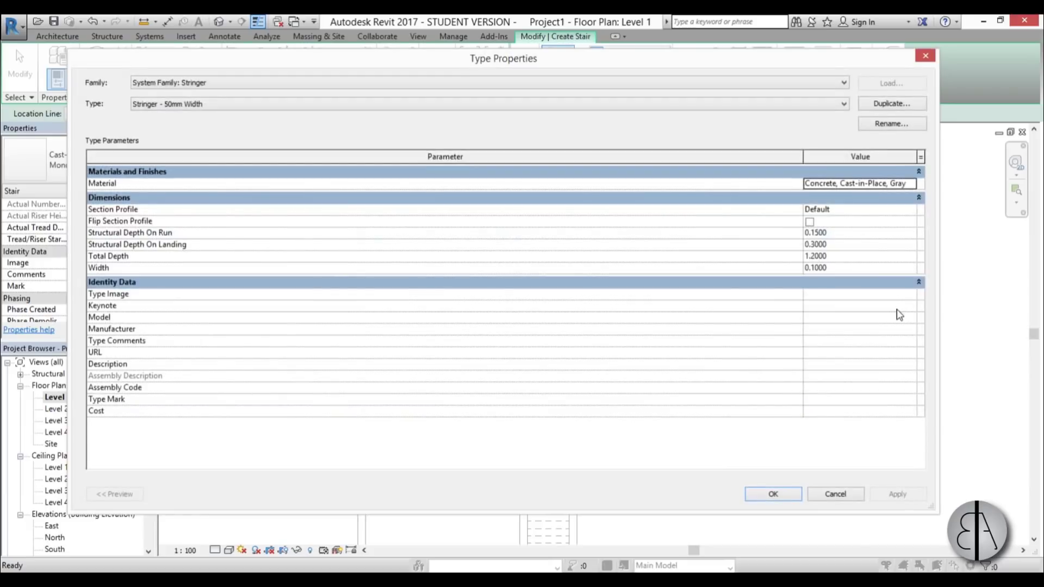
{"action": "left_click", "coordinate": [791, 497]}
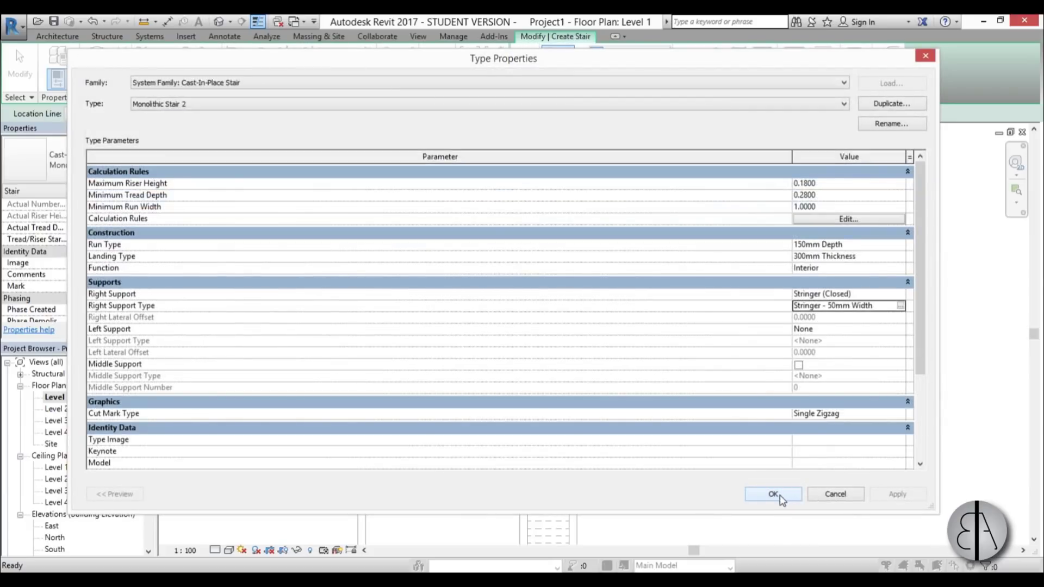
{"action": "left_click", "coordinate": [779, 498]}
Sketch a single 17-riser run beside the corridor stair and finish the stair
{"action": "left_click", "coordinate": [493, 205]}
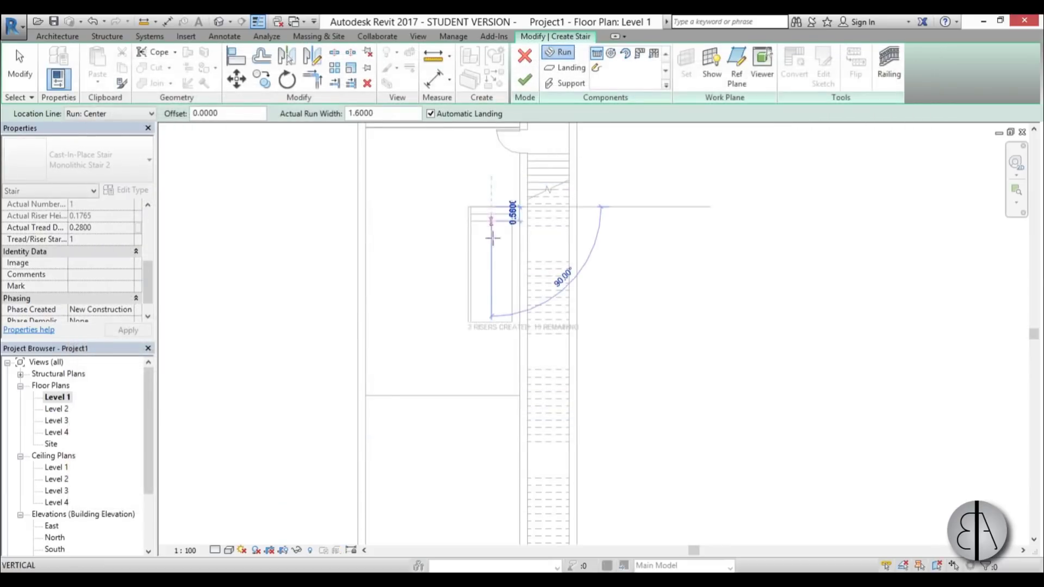
{"action": "left_click", "coordinate": [492, 430]}
{"action": "scroll", "coordinate": [424, 141], "scroll_direction": "up", "scroll_amount": 3}
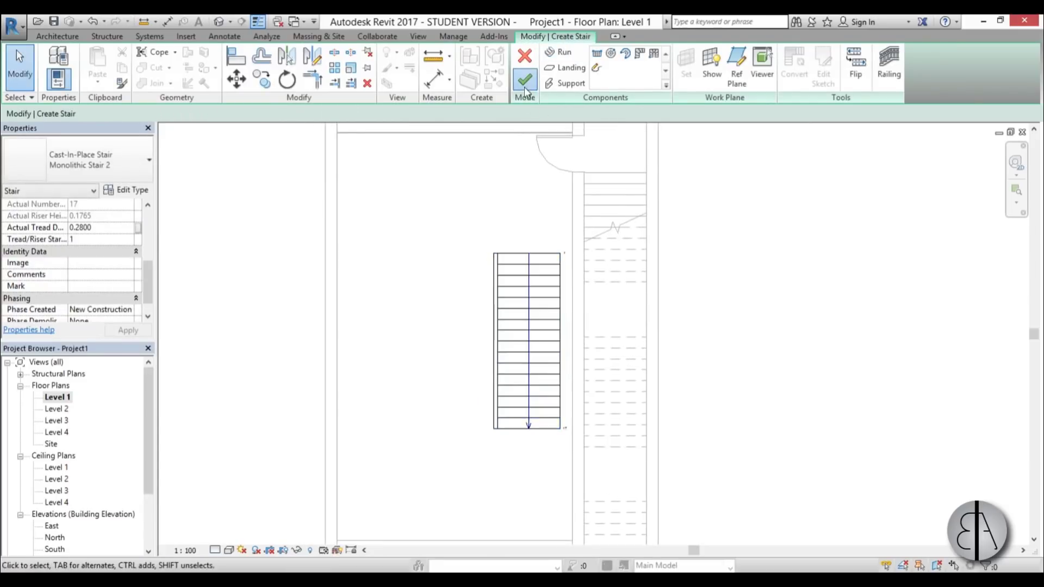
{"action": "left_click", "coordinate": [525, 81]}
{"action": "scroll", "coordinate": [519, 243], "scroll_direction": "up", "scroll_amount": 3}
{"action": "left_click", "coordinate": [519, 267]}
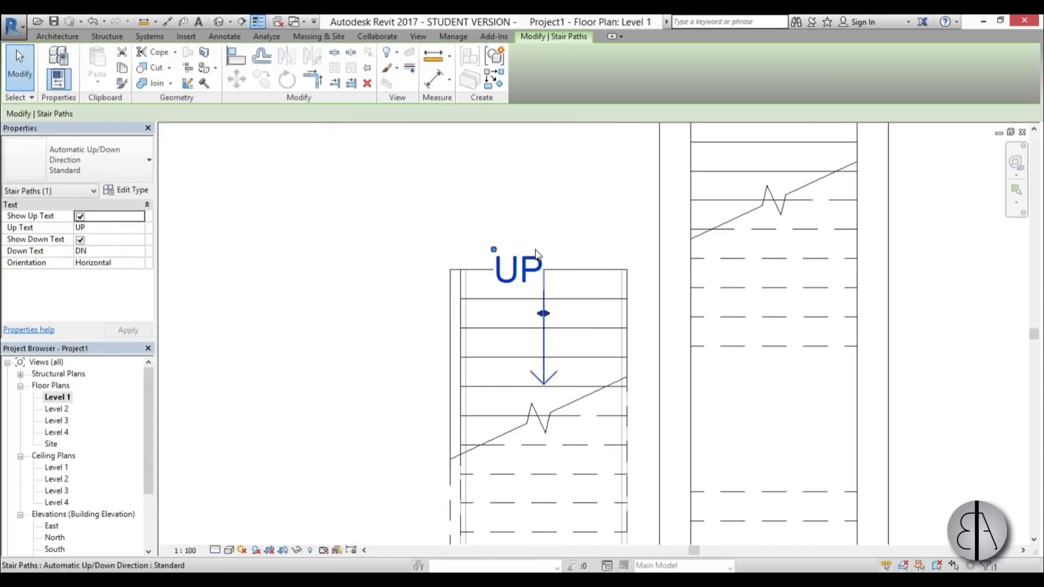
{"action": "left_click", "coordinate": [559, 221]}
{"action": "scroll", "coordinate": [555, 224], "scroll_direction": "down", "scroll_amount": 5}
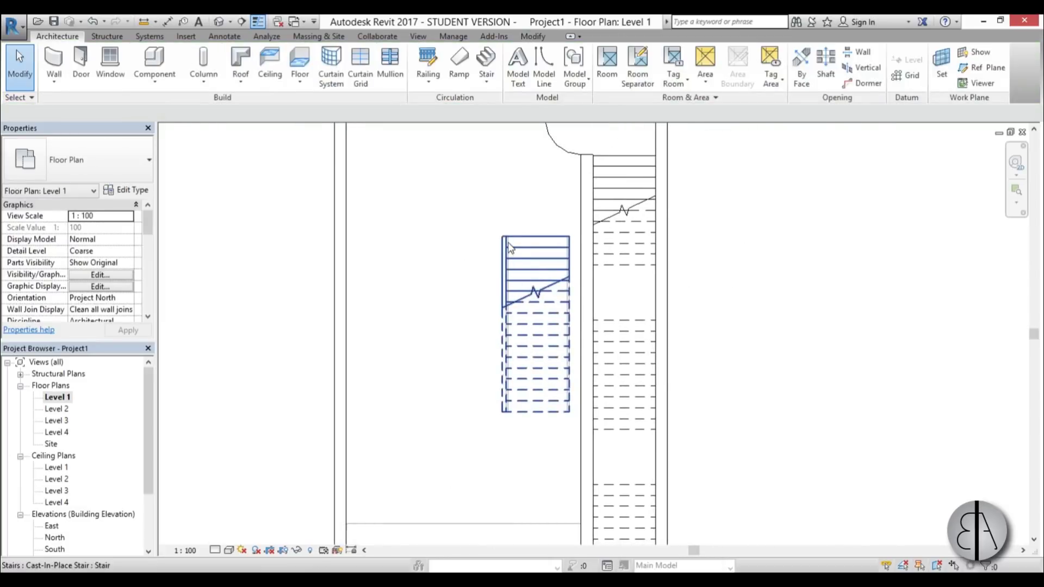
{"action": "scroll", "coordinate": [508, 242], "scroll_direction": "up", "scroll_amount": 2}
{"action": "scroll", "coordinate": [517, 432], "scroll_direction": "down", "scroll_amount": 2}
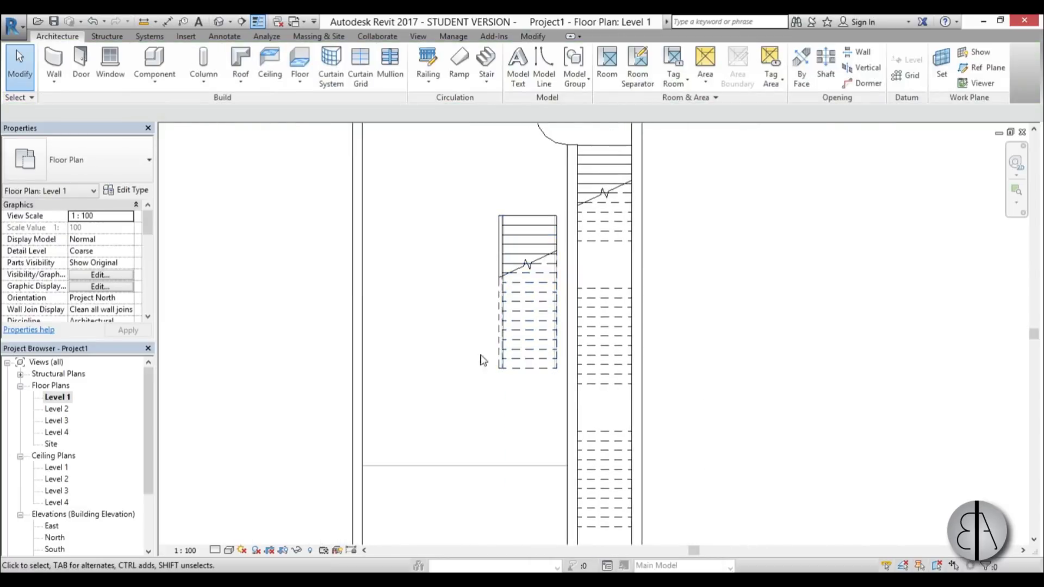
Align the stair's right edge to the corridor wall and its bottom end to the floor edge
{"action": "key", "text": "a"}
{"action": "key", "text": "l"}
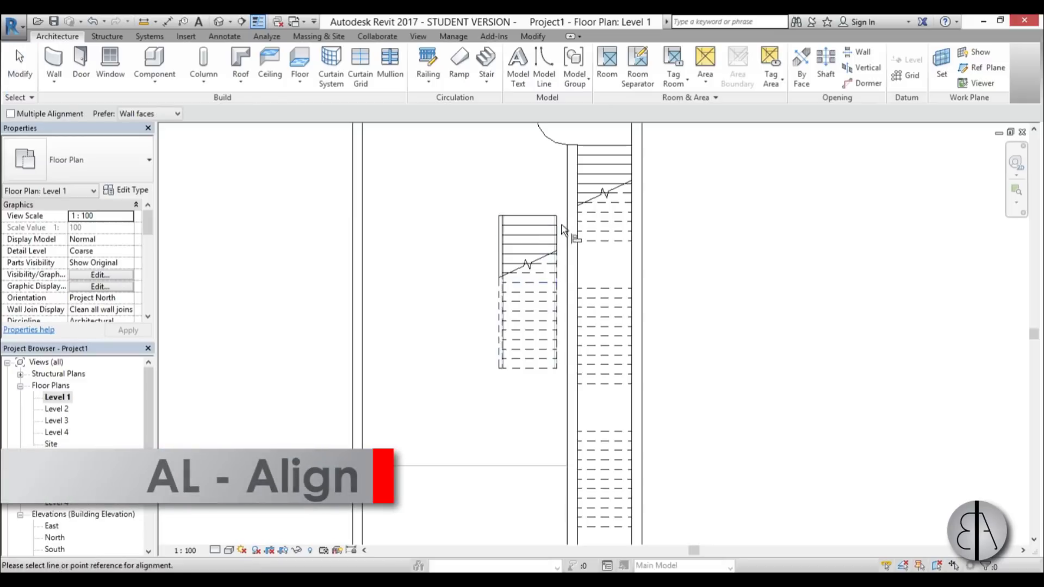
{"action": "left_click", "coordinate": [567, 220]}
{"action": "left_click", "coordinate": [556, 304]}
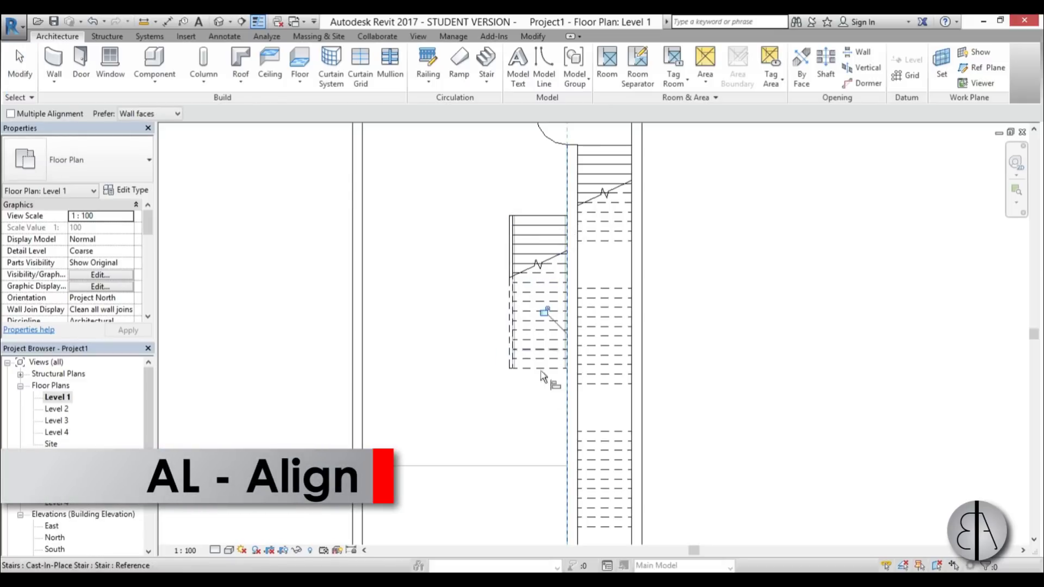
{"action": "left_click", "coordinate": [539, 465]}
{"action": "left_click", "coordinate": [537, 370]}
{"action": "scroll", "coordinate": [525, 383], "scroll_direction": "down", "scroll_amount": 3}
{"action": "key", "text": "Escape"}
{"action": "key", "text": "Escape"}
{"action": "scroll", "coordinate": [513, 413], "scroll_direction": "up", "scroll_amount": 3}
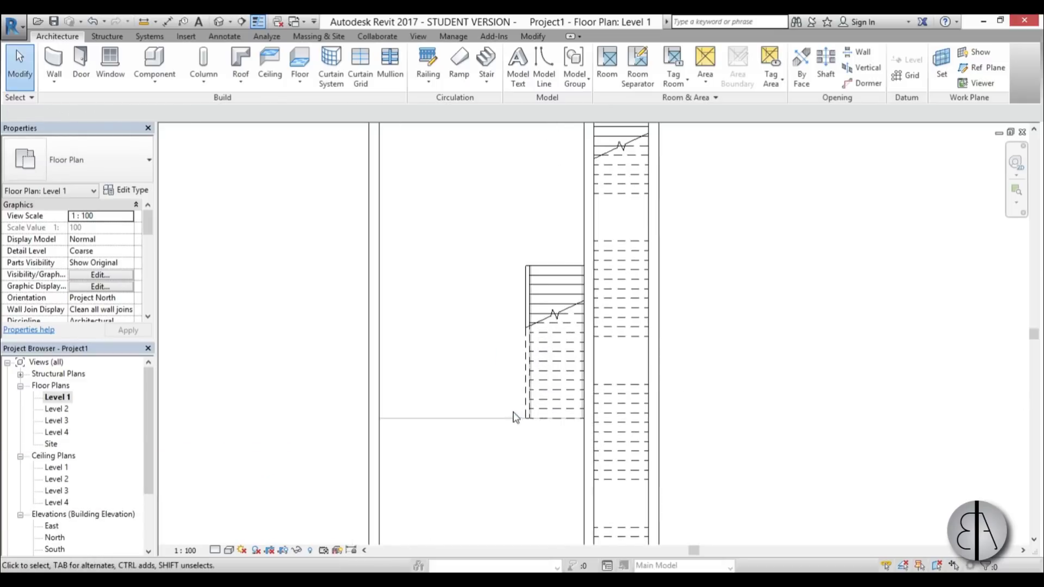
{"action": "middle_click_drag", "start_coordinate": [491, 434], "coordinate": [485, 364]}
{"action": "scroll", "coordinate": [494, 356], "scroll_direction": "down", "scroll_amount": 3}
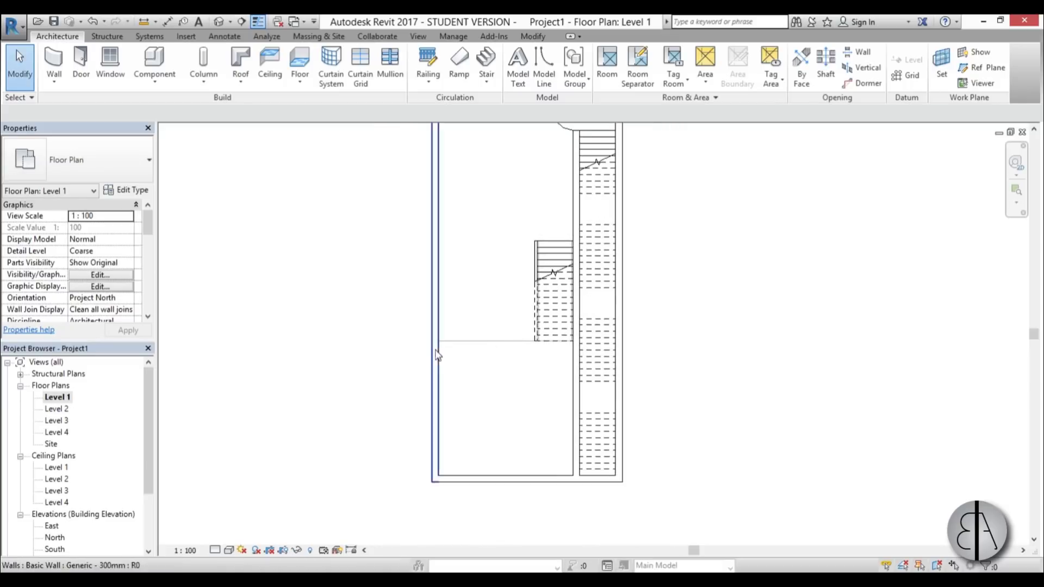
Choose the Generic - 200mm wall type and set its structure layer to Concrete, Cast-in-Place, Gray
{"action": "key", "text": "w"}
{"action": "key", "text": "a"}
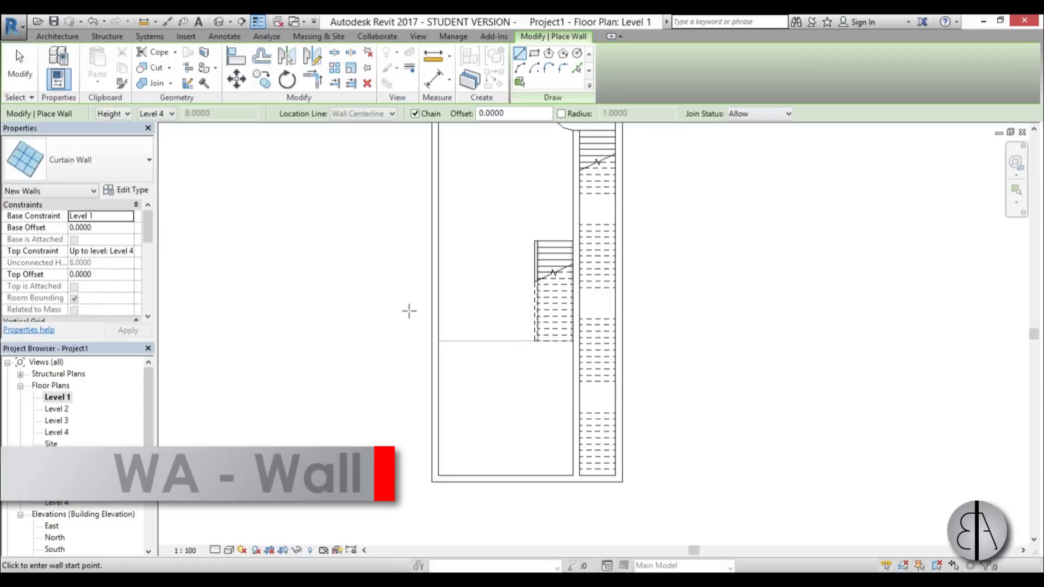
{"action": "left_click", "coordinate": [114, 172]}
{"action": "scroll", "coordinate": [92, 282], "scroll_direction": "up", "scroll_amount": 6}
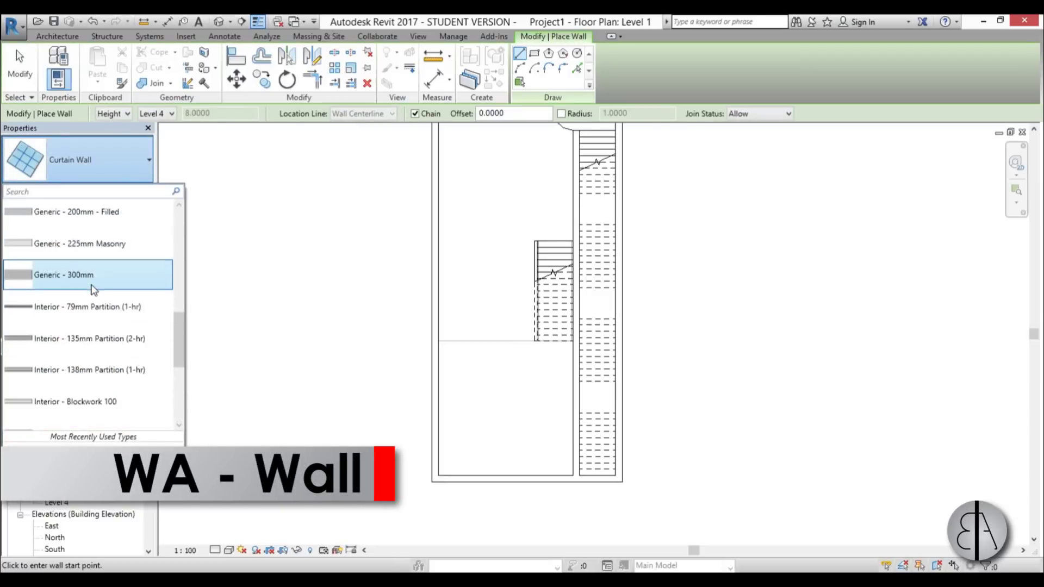
{"action": "left_click", "coordinate": [100, 242]}
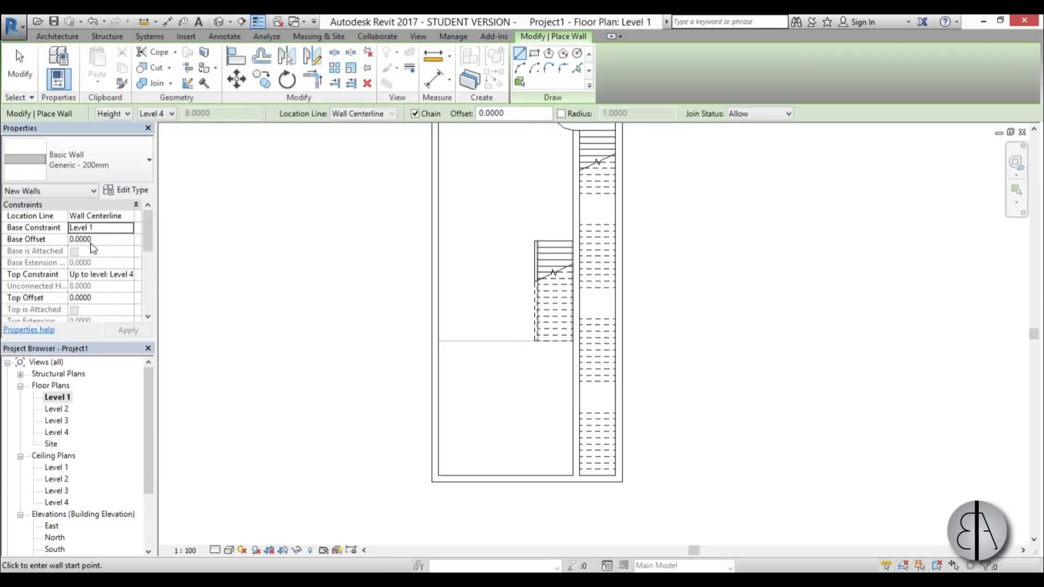
{"action": "left_click", "coordinate": [136, 192]}
{"action": "left_click", "coordinate": [839, 184]}
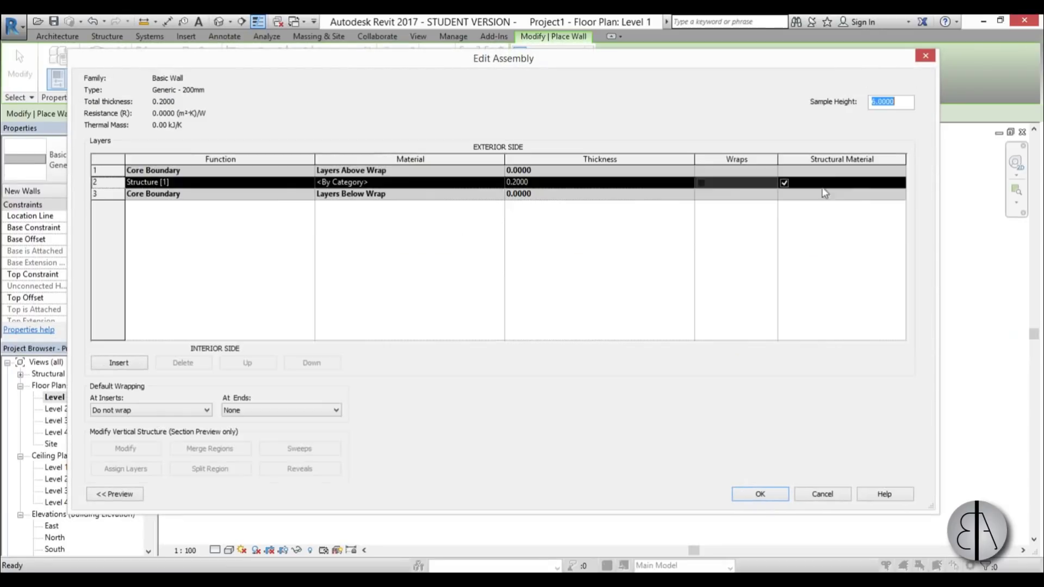
{"action": "left_click", "coordinate": [498, 181]}
{"action": "left_click", "coordinate": [498, 182]}
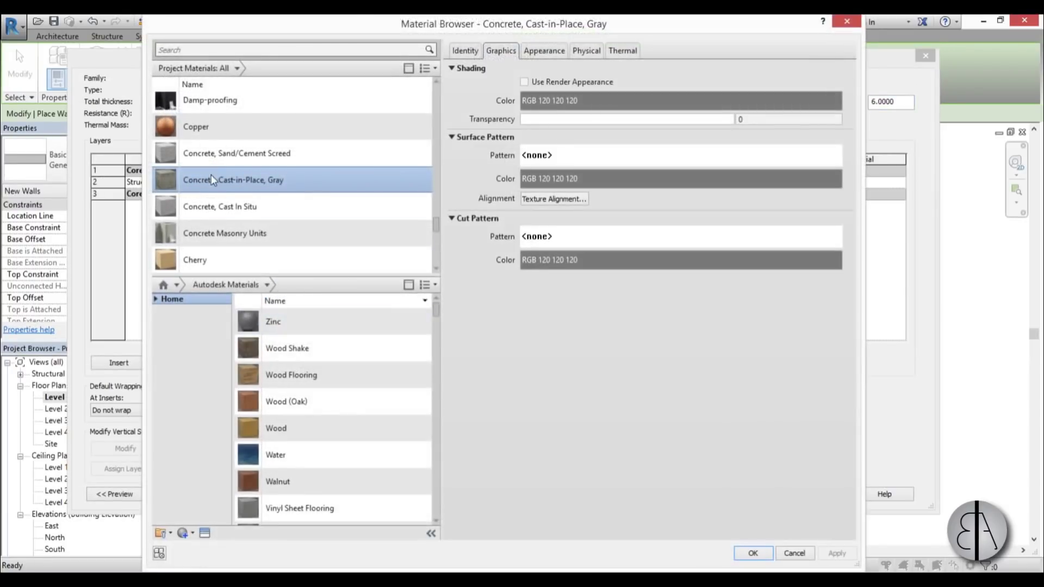
{"action": "left_click", "coordinate": [753, 553]}
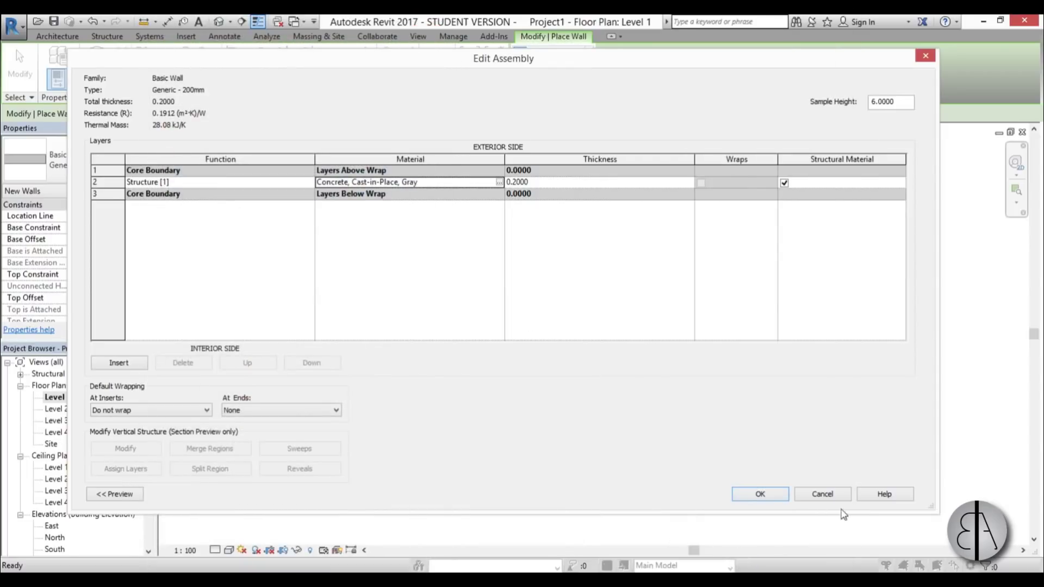
{"action": "left_click", "coordinate": [760, 494]}
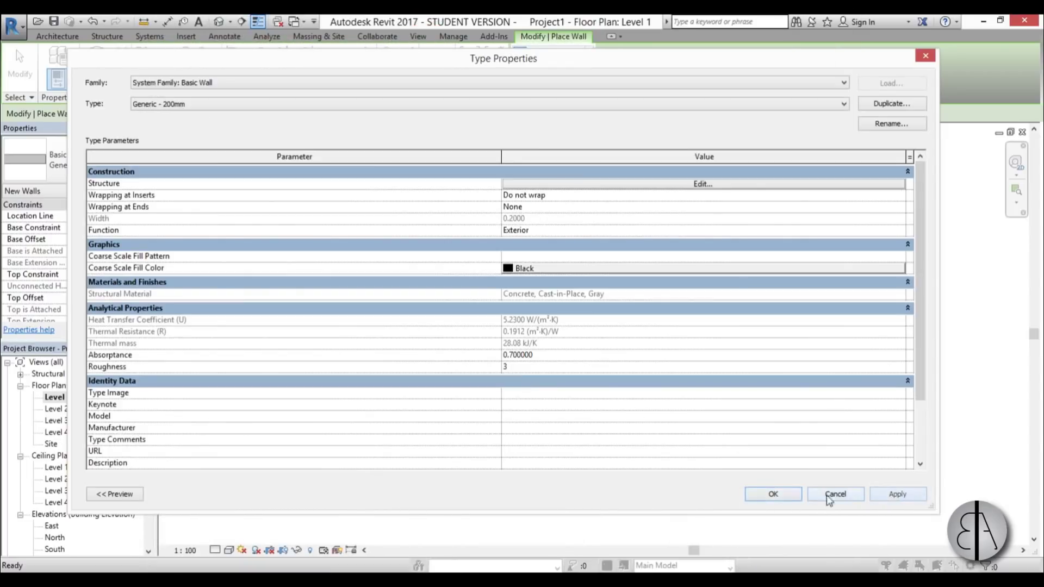
{"action": "left_click", "coordinate": [773, 494]}
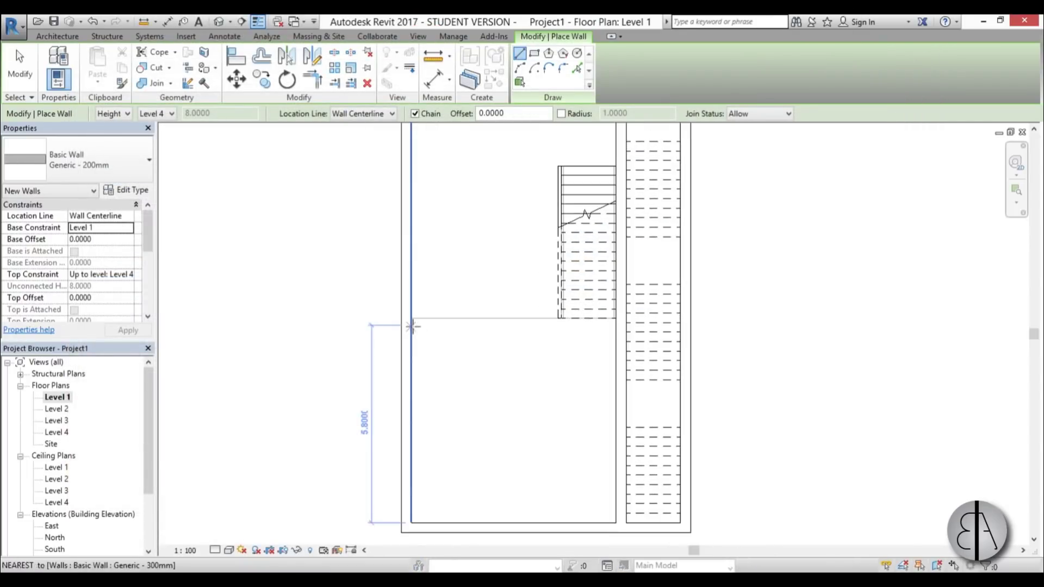
Draw a 3.8 m horizontal wall with a vertical leg, plus a cross wall spanning left to right
{"action": "left_click", "coordinate": [406, 329]}
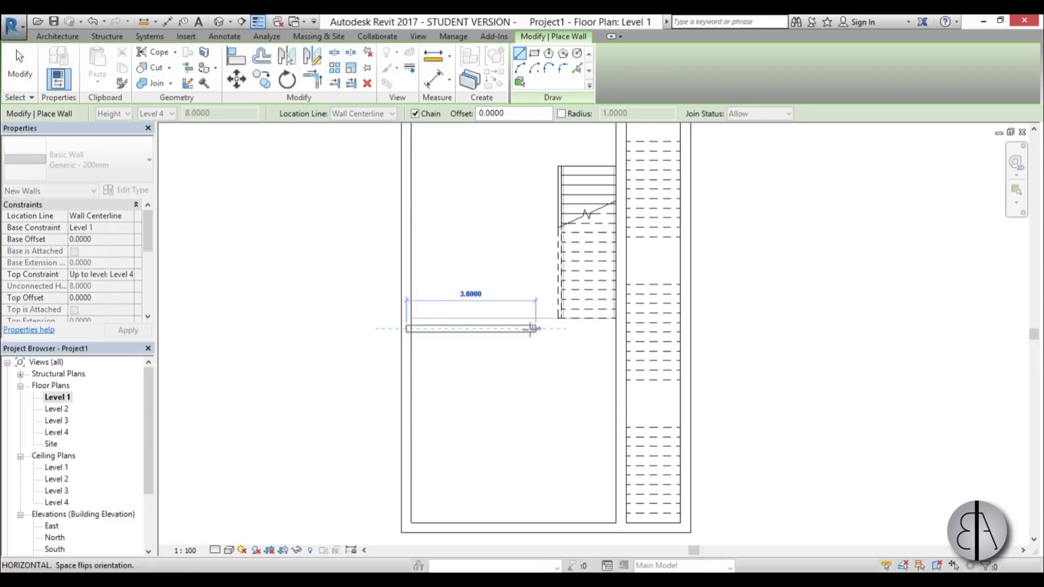
{"action": "left_click", "coordinate": [530, 329]}
{"action": "left_click", "coordinate": [529, 461]}
{"action": "key", "text": "Escape"}
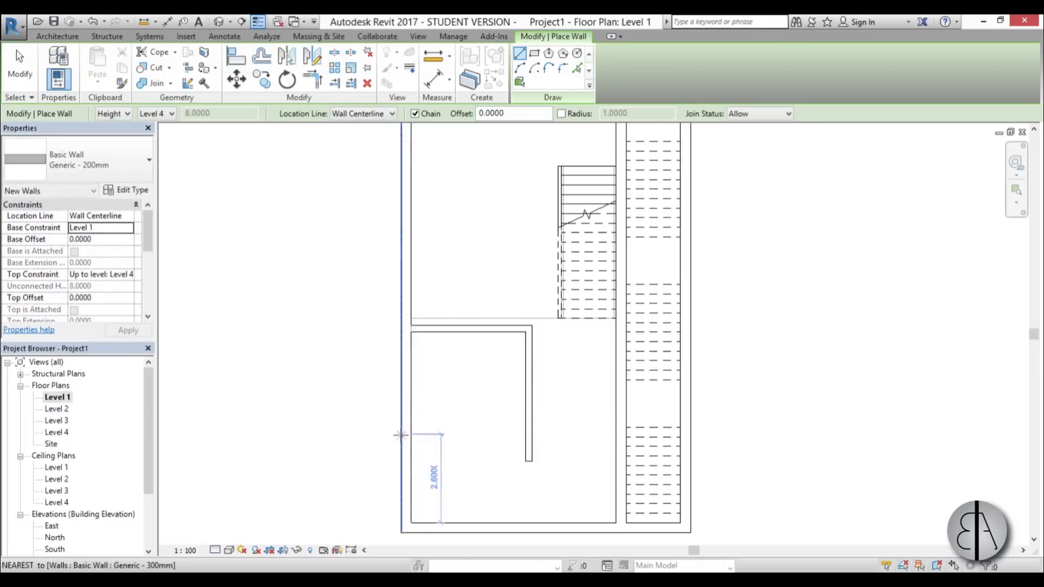
{"action": "left_click", "coordinate": [400, 435]}
{"action": "left_click", "coordinate": [616, 435]}
{"action": "key", "text": "Escape"}
{"action": "key", "text": "Escape"}
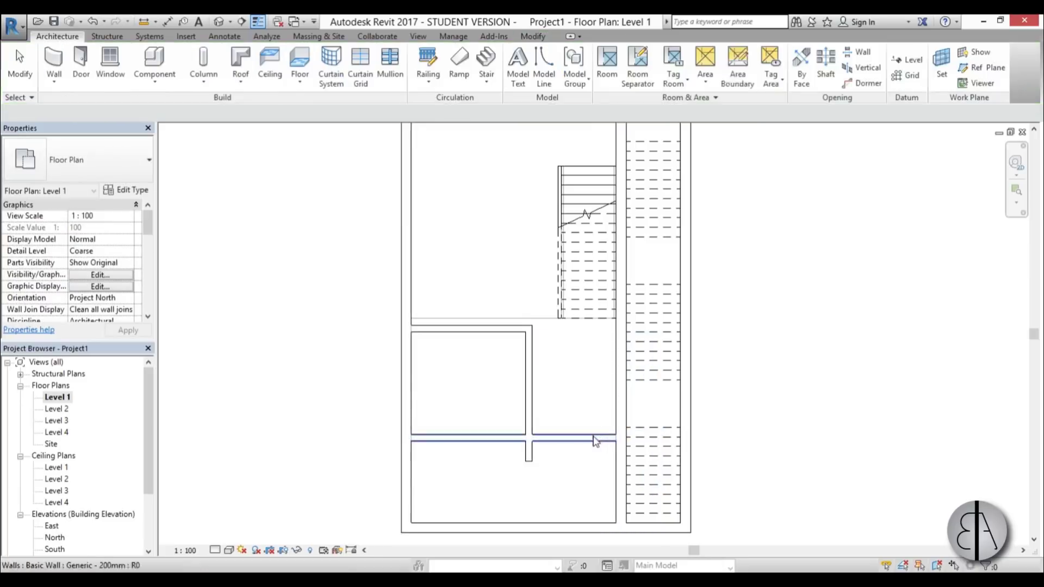
Select the three new partitions and change their Top Constraint to a different level
{"action": "left_click", "coordinate": [561, 440]}
{"action": "left_click", "coordinate": [530, 409], "text": "ctrl"}
{"action": "left_click", "coordinate": [481, 327], "text": "ctrl"}
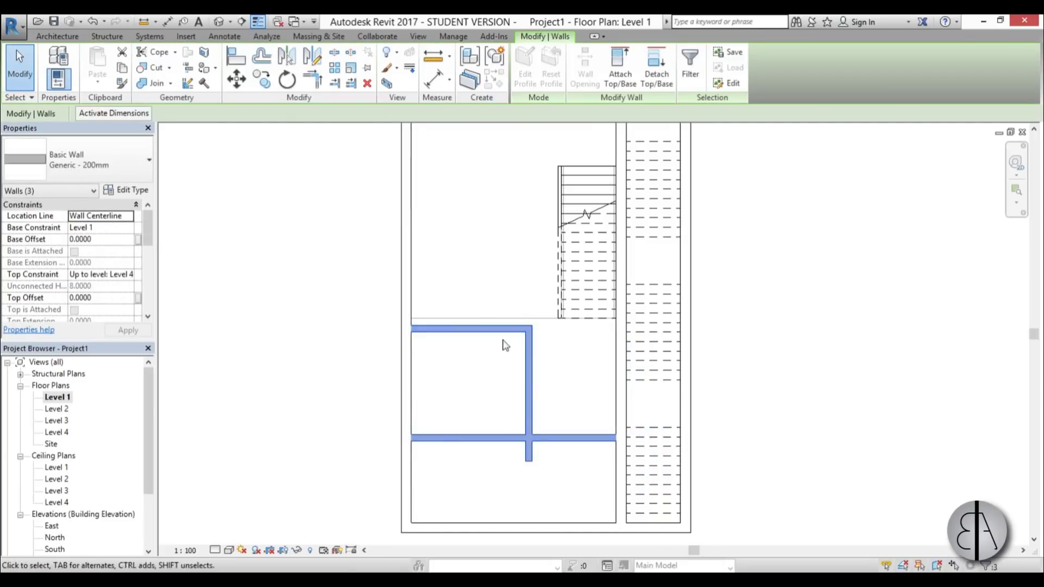
{"action": "left_click", "coordinate": [129, 276]}
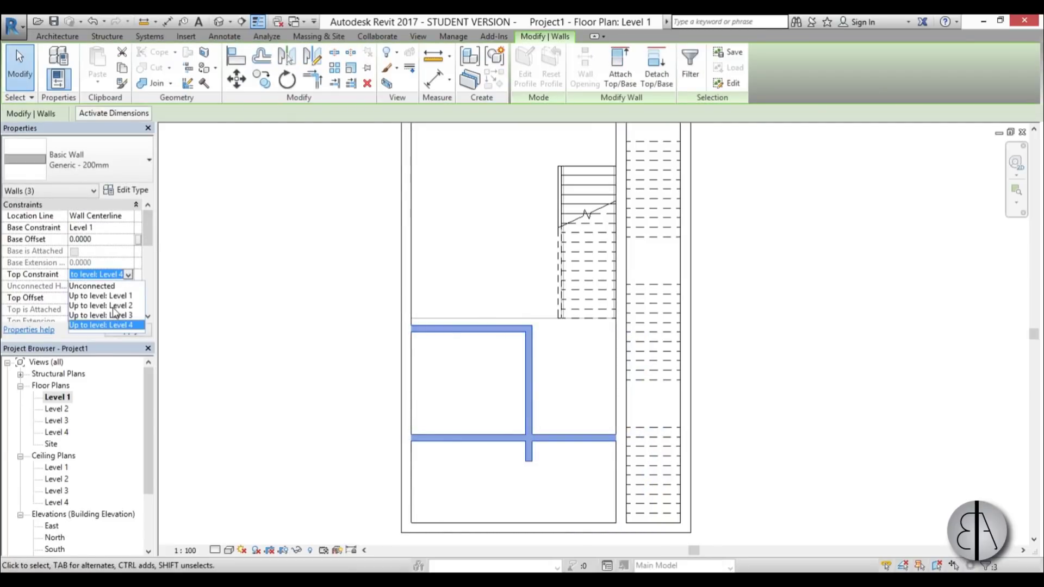
{"action": "left_click", "coordinate": [113, 307]}
{"action": "left_click", "coordinate": [550, 399]}
{"action": "scroll", "coordinate": [552, 382], "scroll_direction": "up", "scroll_amount": 3}
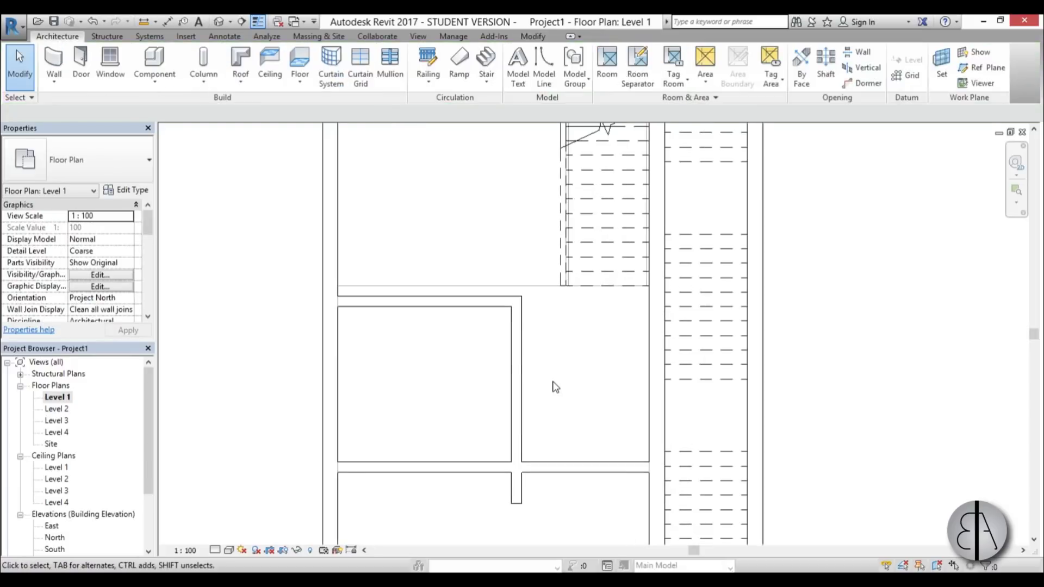
Shorten the vertical partition to meet the lower wall and nudge the lower partition slightly up
{"action": "key", "text": "a"}
{"action": "key", "text": "l"}
{"action": "left_click", "coordinate": [511, 286]}
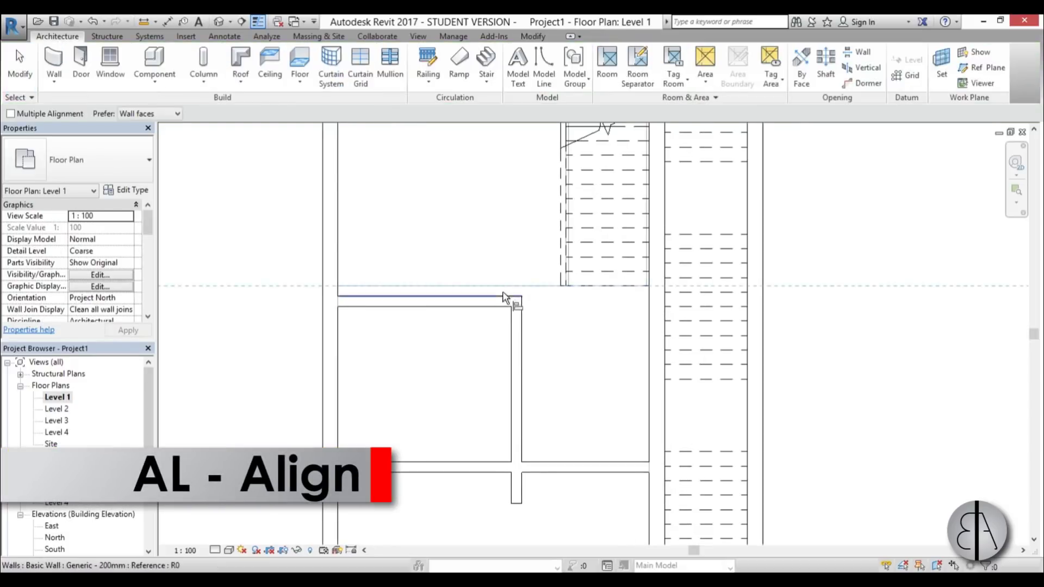
{"action": "key", "text": "Escape"}
{"action": "key", "text": "Escape"}
{"action": "middle_click_drag", "start_coordinate": [527, 412], "coordinate": [502, 338]}
{"action": "left_click", "coordinate": [493, 352]}
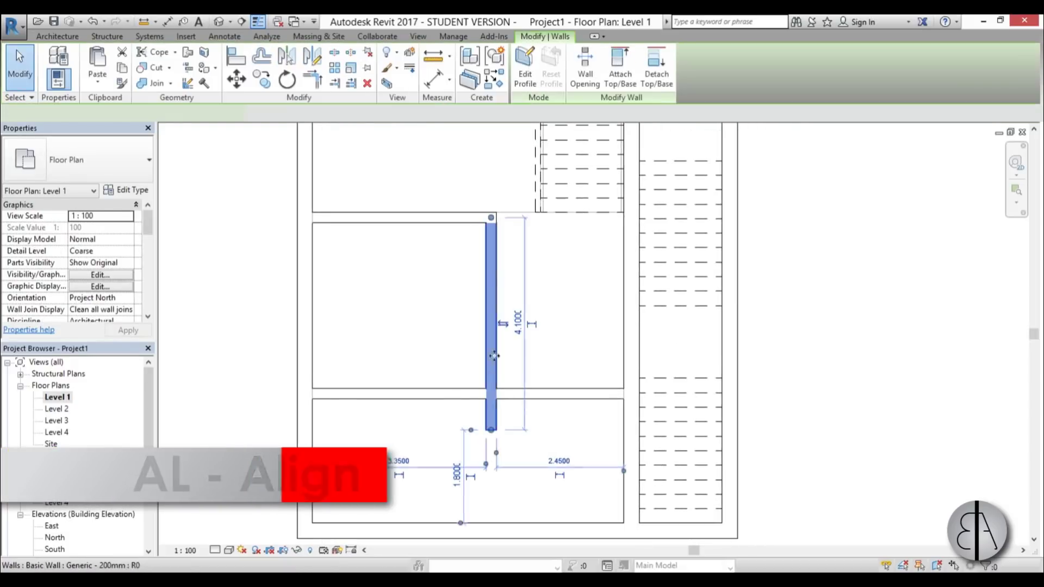
{"action": "left_click_drag", "start_coordinate": [491, 430], "coordinate": [490, 394]}
{"action": "left_click", "coordinate": [468, 416]}
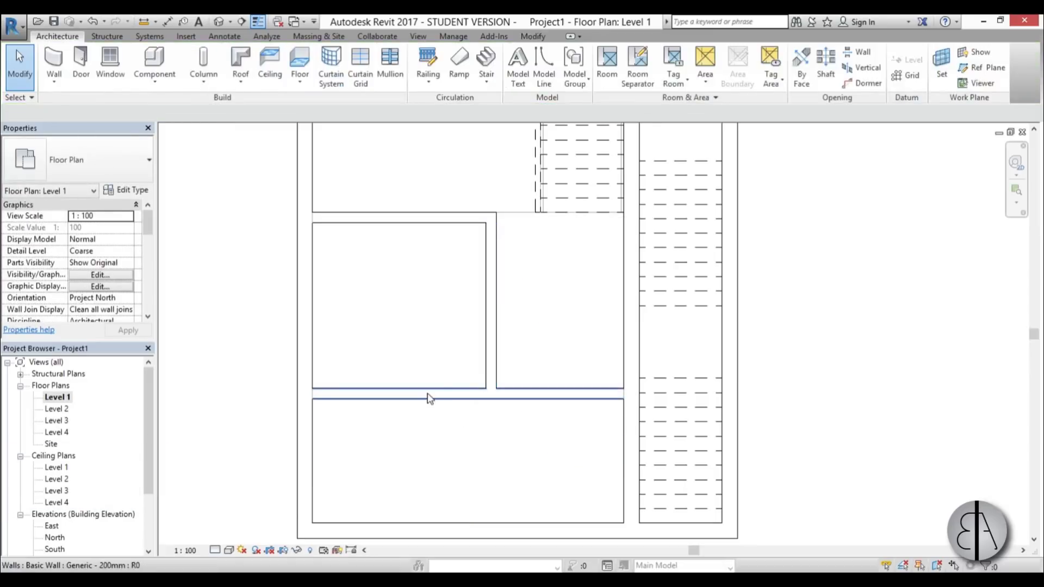
{"action": "left_click_drag", "start_coordinate": [427, 396], "coordinate": [427, 393]}
{"action": "key", "text": "Escape"}
Place M_Single-Flush doors in the vertical and lower partitions, flipping the first door's swing
{"action": "key", "text": "d"}
{"action": "key", "text": "r"}
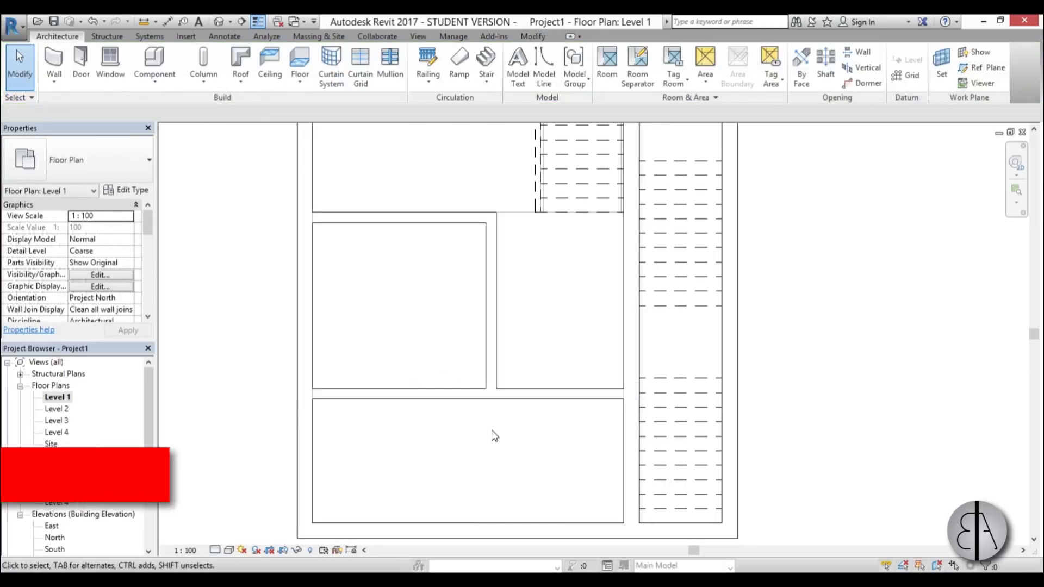
{"action": "left_click", "coordinate": [489, 359]}
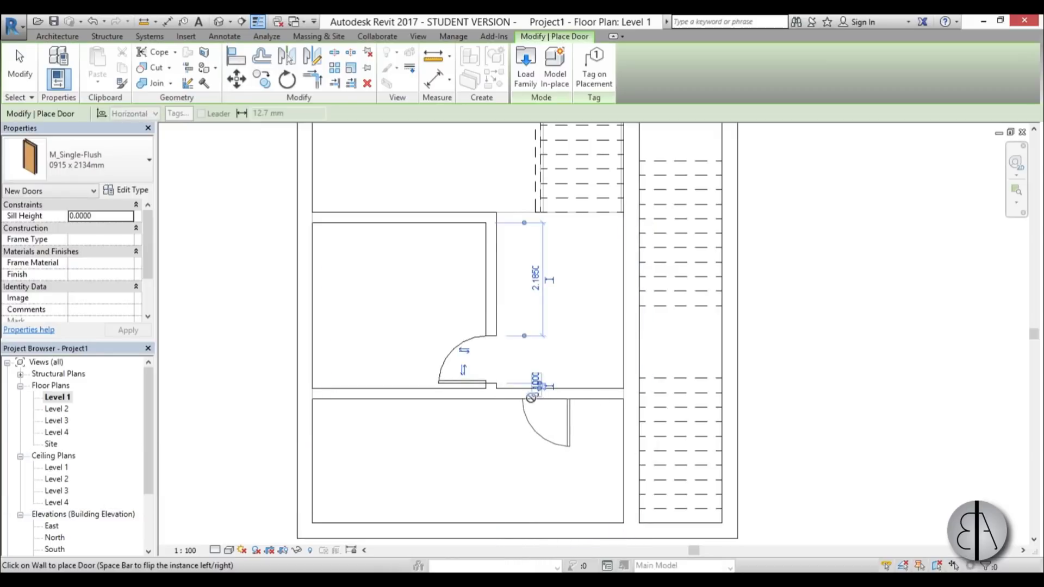
{"action": "key", "text": "space"}
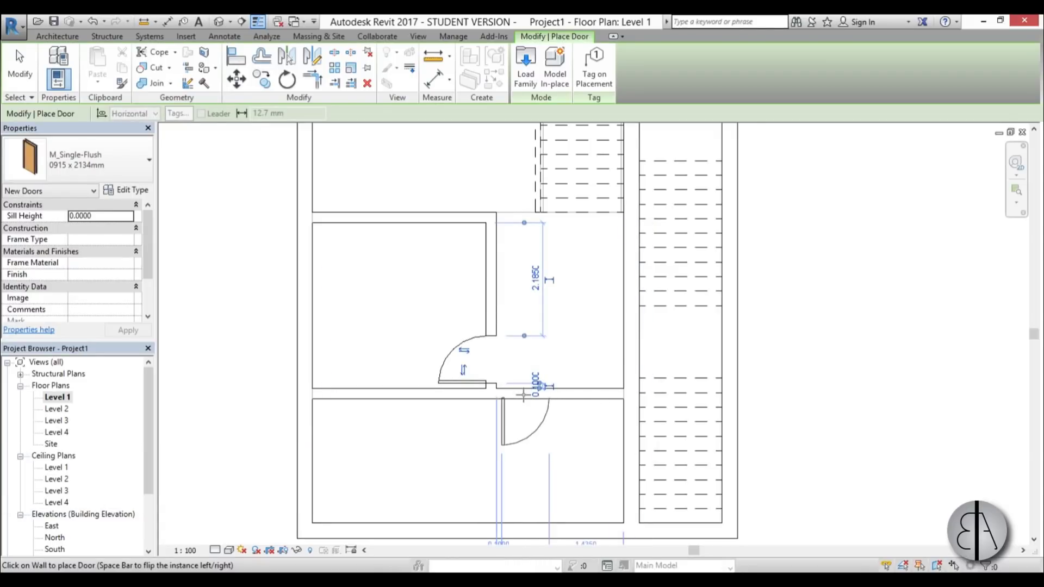
{"action": "left_click", "coordinate": [526, 395]}
{"action": "key", "text": "Escape"}
{"action": "key", "text": "Escape"}
{"action": "scroll", "coordinate": [523, 433], "scroll_direction": "down", "scroll_amount": 4}
{"action": "scroll", "coordinate": [528, 383], "scroll_direction": "up", "scroll_amount": 3}
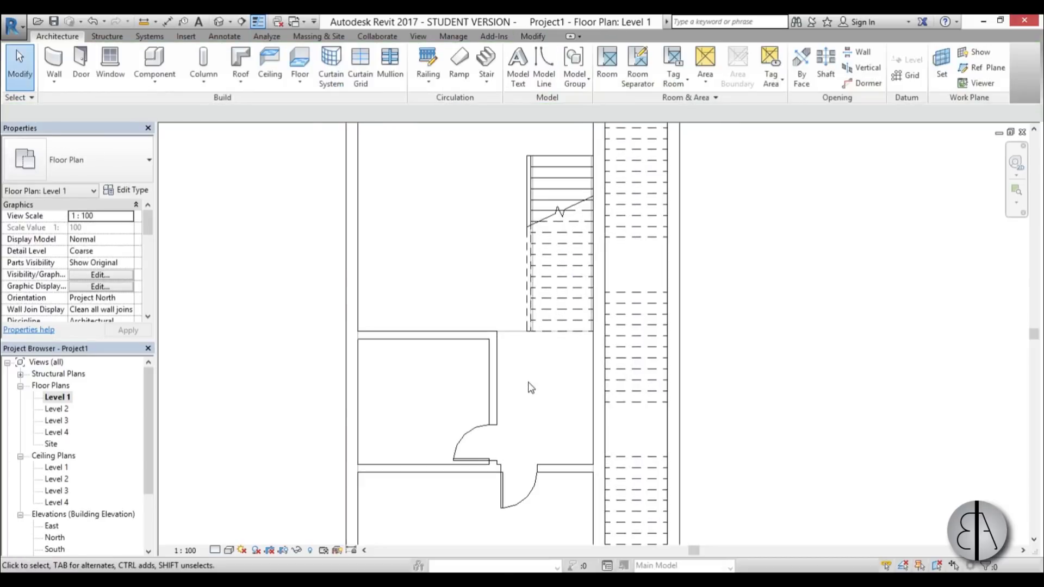
Open the default 3D view and orbit it so the stairs face the viewer
{"action": "scroll", "coordinate": [451, 372], "scroll_direction": "down", "scroll_amount": 3}
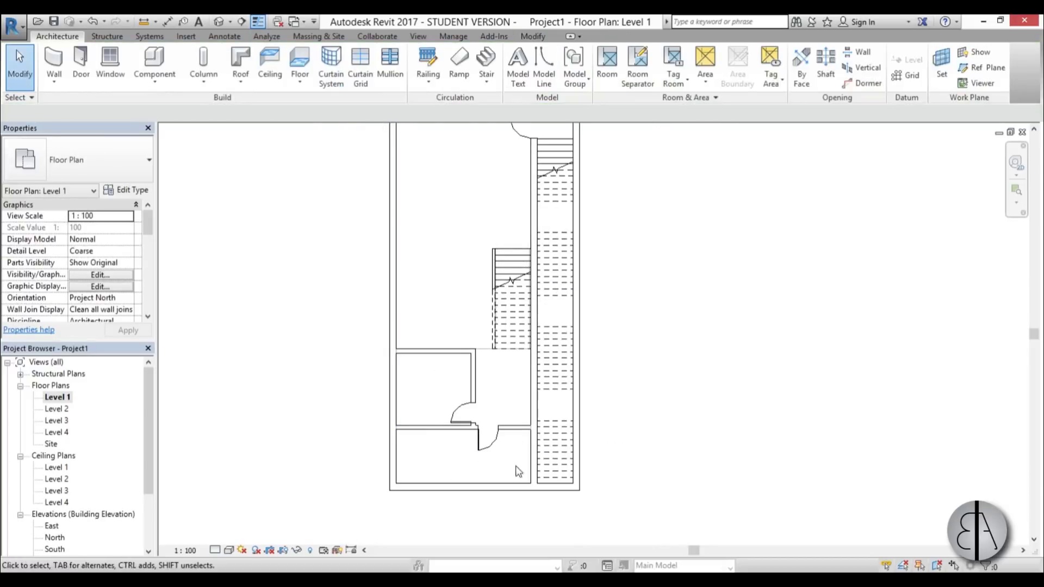
{"action": "scroll", "coordinate": [517, 468], "scroll_direction": "down", "scroll_amount": 2}
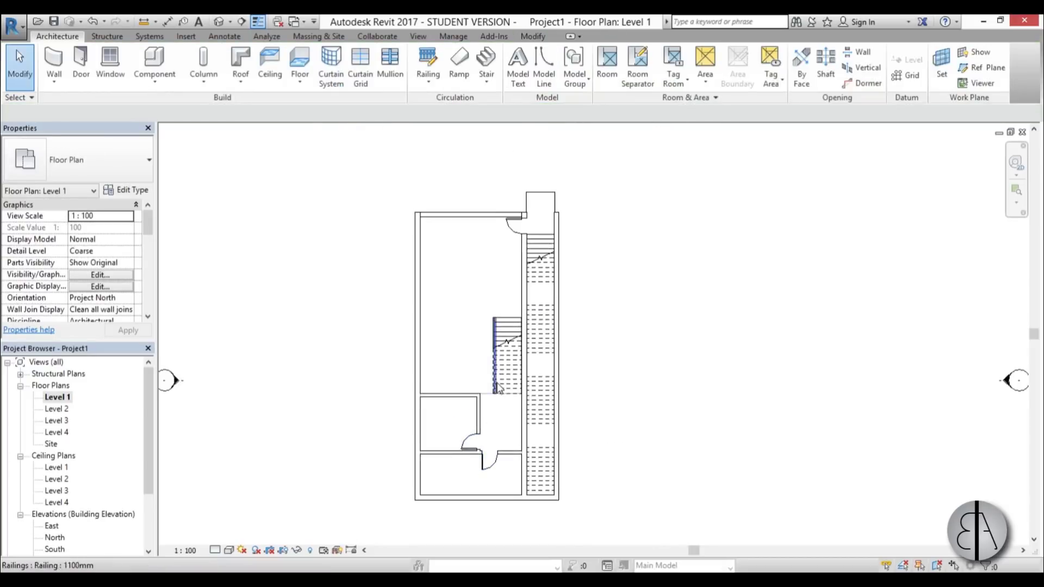
{"action": "scroll", "coordinate": [419, 291], "scroll_direction": "up", "scroll_amount": 2}
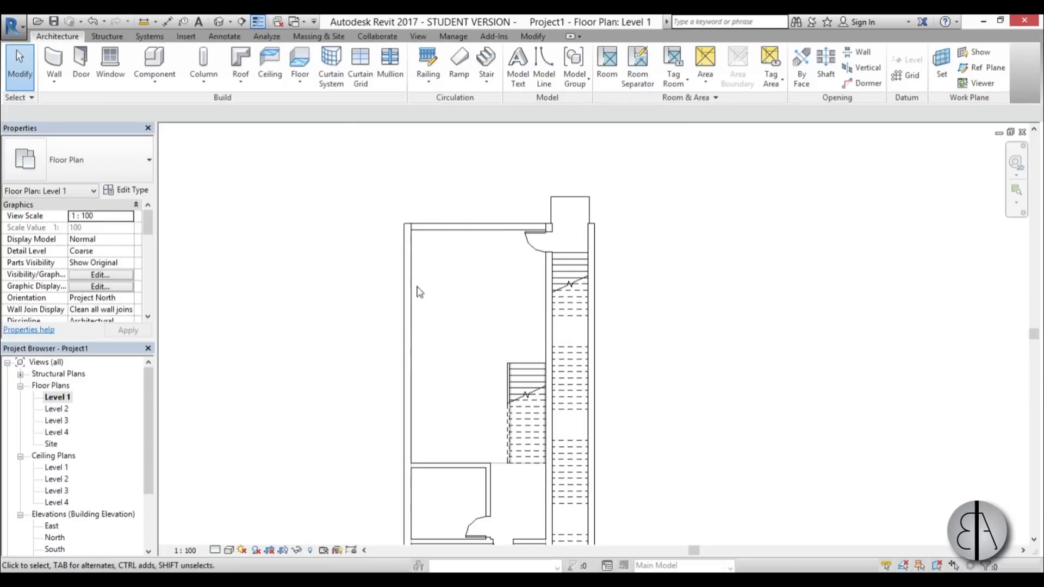
{"action": "left_click", "coordinate": [220, 22]}
{"action": "middle_click_drag", "start_coordinate": [587, 392], "coordinate": [565, 282], "text": "shift"}
{"action": "scroll", "coordinate": [581, 272], "scroll_direction": "up", "scroll_amount": 5}
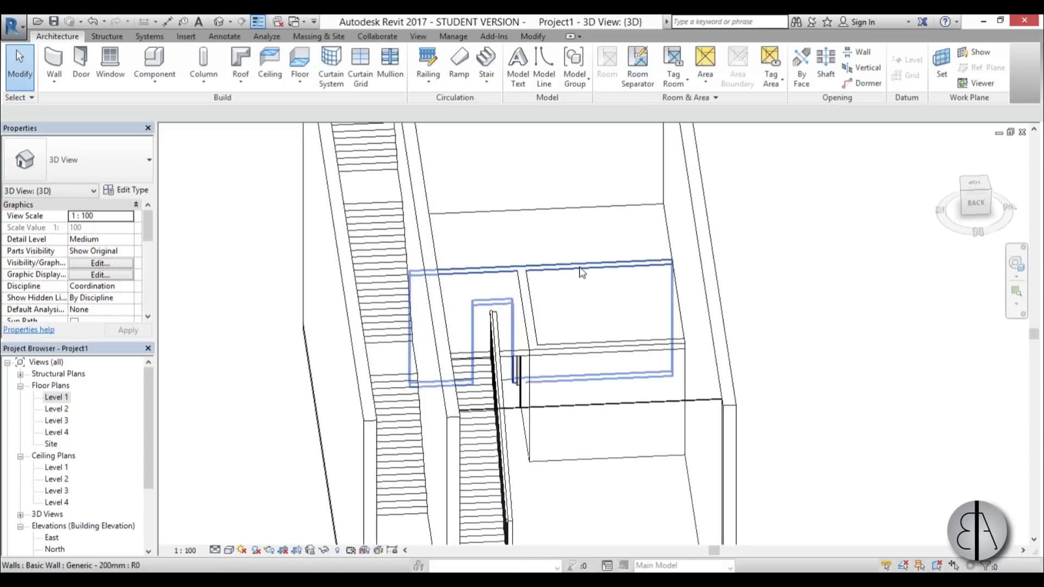
{"action": "scroll", "coordinate": [580, 272], "scroll_direction": "up", "scroll_amount": 3}
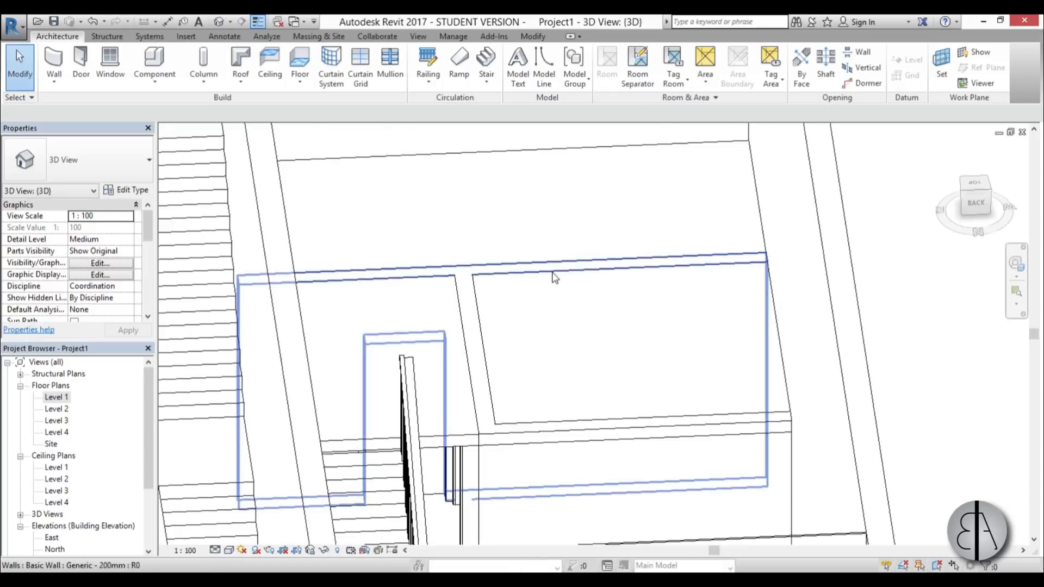
Attach the three walls' tops to the Level 2 floor slab, then reselect the floor
{"action": "left_click", "coordinate": [509, 479]}
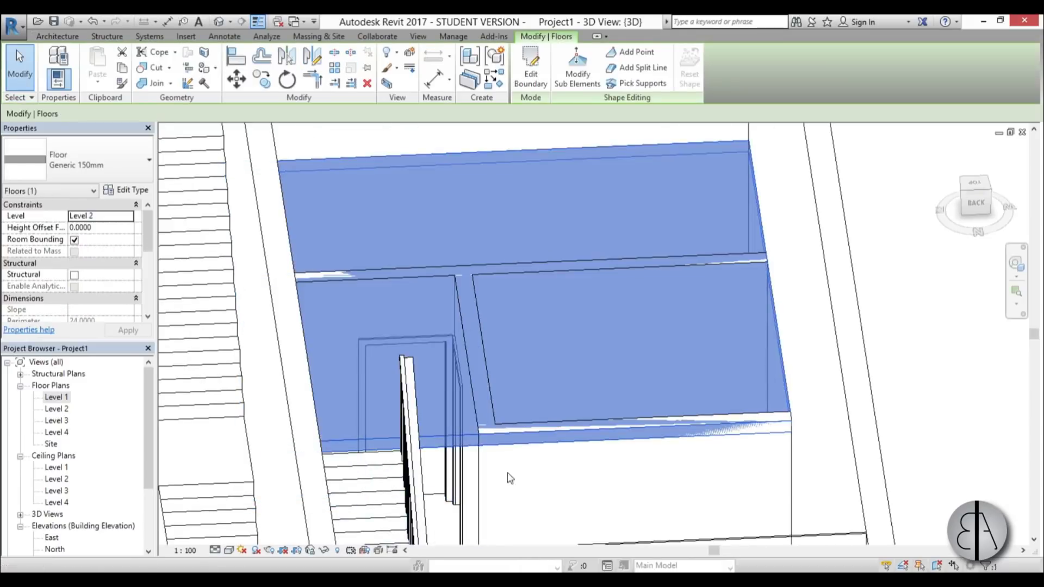
{"action": "left_click", "coordinate": [532, 383]}
{"action": "left_click", "coordinate": [522, 269]}
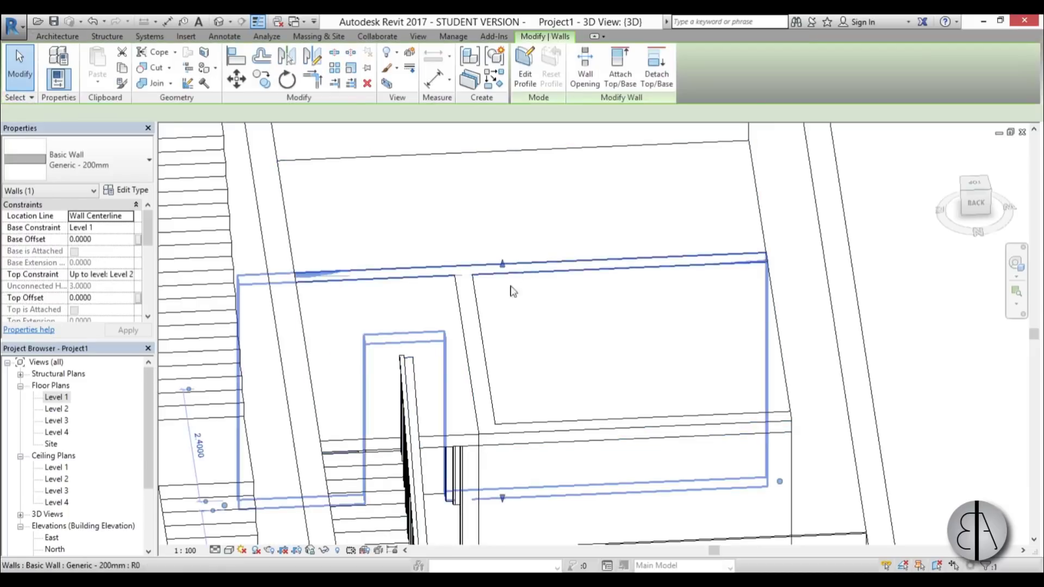
{"action": "left_click", "coordinate": [479, 318], "text": "ctrl"}
{"action": "left_click", "coordinate": [620, 68]}
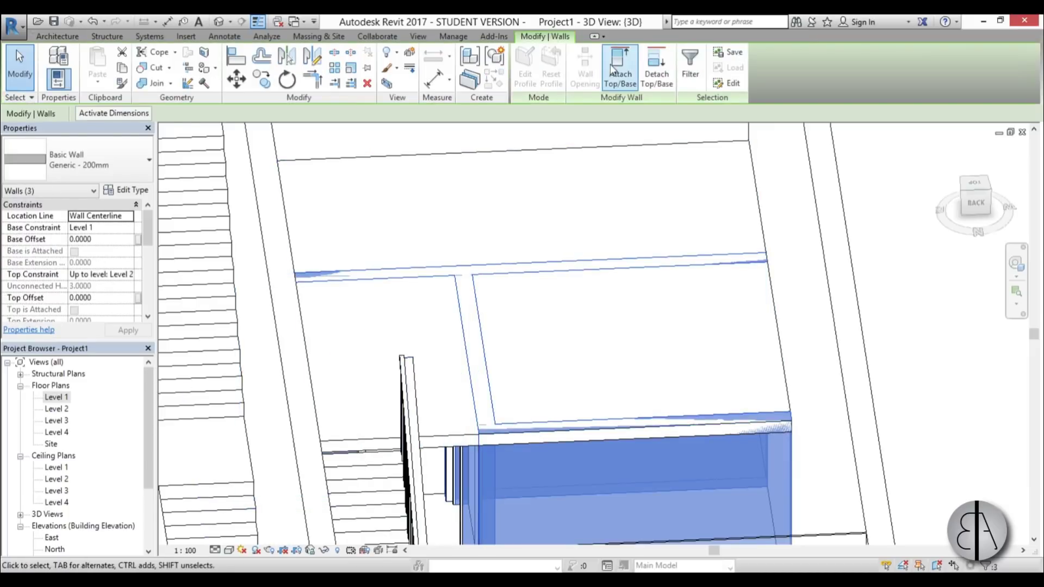
{"action": "left_click", "coordinate": [449, 439]}
{"action": "scroll", "coordinate": [449, 440], "scroll_direction": "down", "scroll_amount": 3}
{"action": "key", "text": "Escape"}
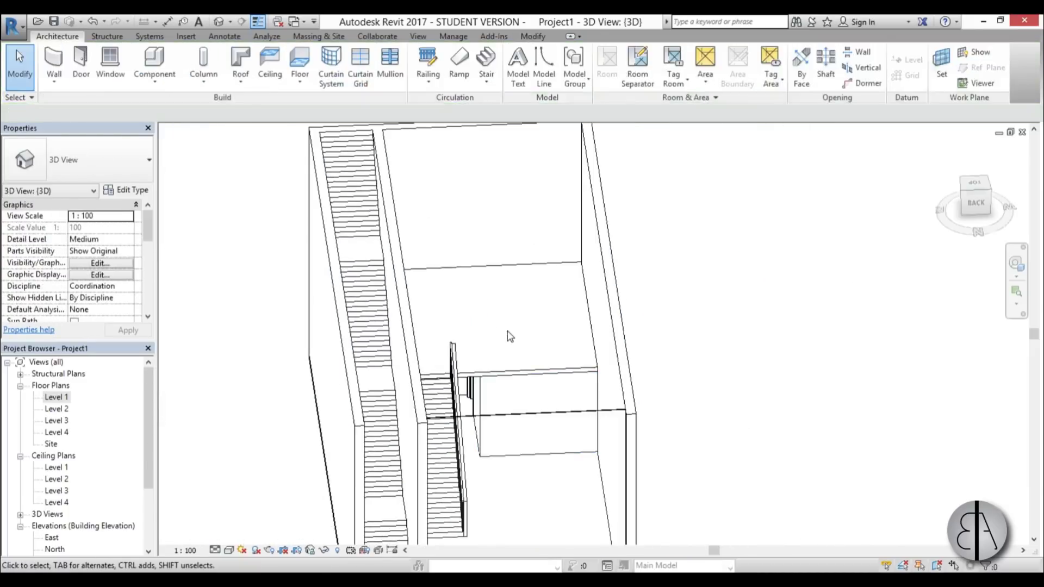
{"action": "left_click", "coordinate": [524, 376]}
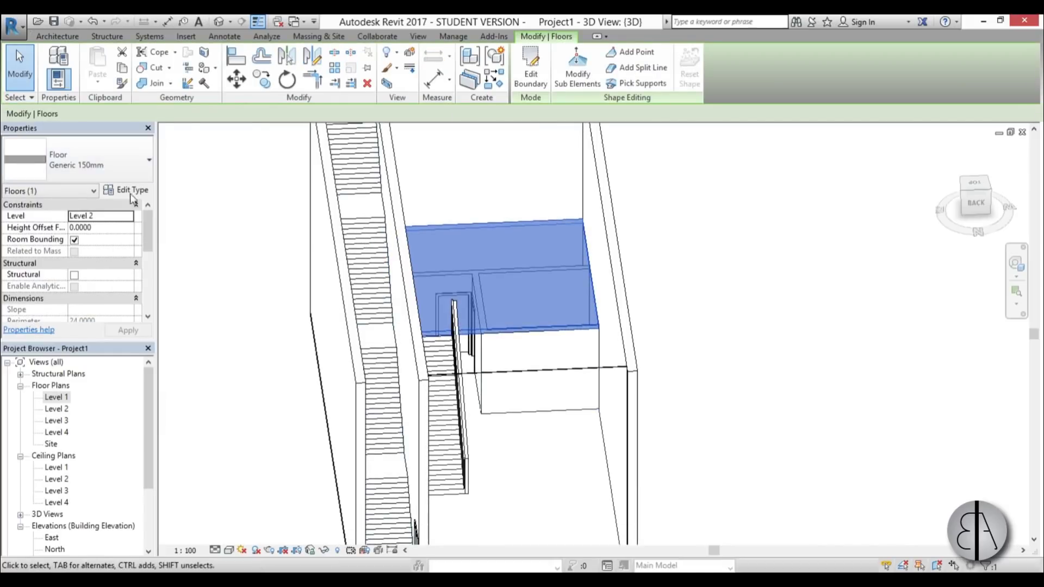
Inspect the Generic 150mm floor type's layers and its Concrete, Cast-in-Place, Gray structure material
{"action": "left_click", "coordinate": [131, 190]}
{"action": "left_click", "coordinate": [835, 185]}
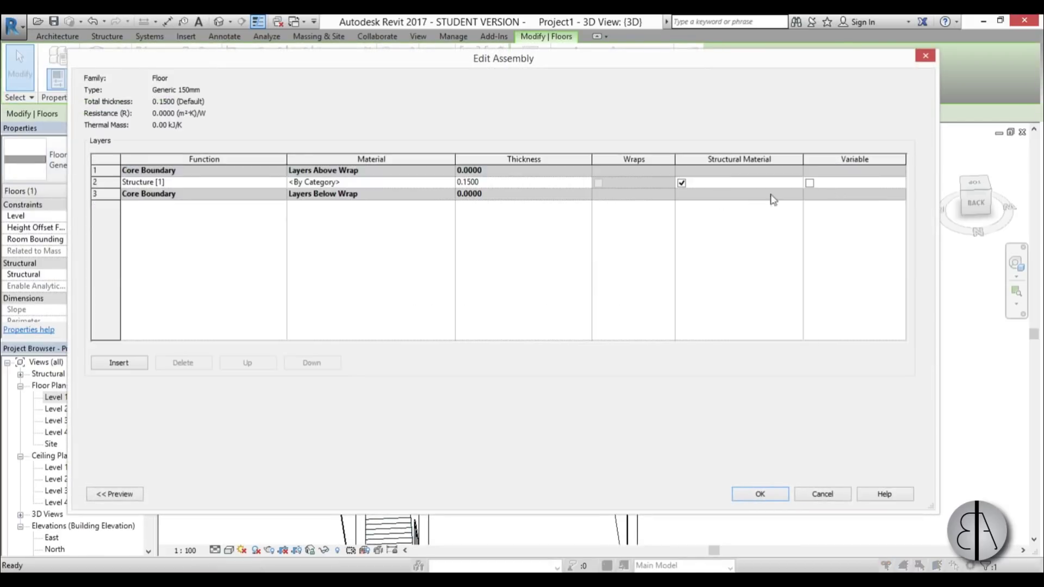
{"action": "left_click", "coordinate": [451, 183]}
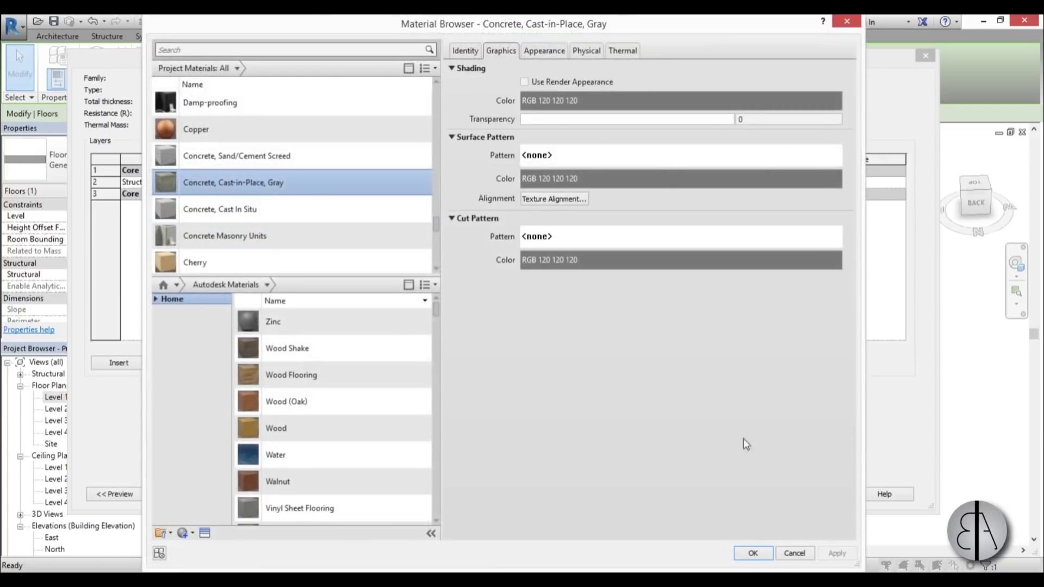
{"action": "left_click", "coordinate": [751, 553]}
{"action": "left_click", "coordinate": [768, 496]}
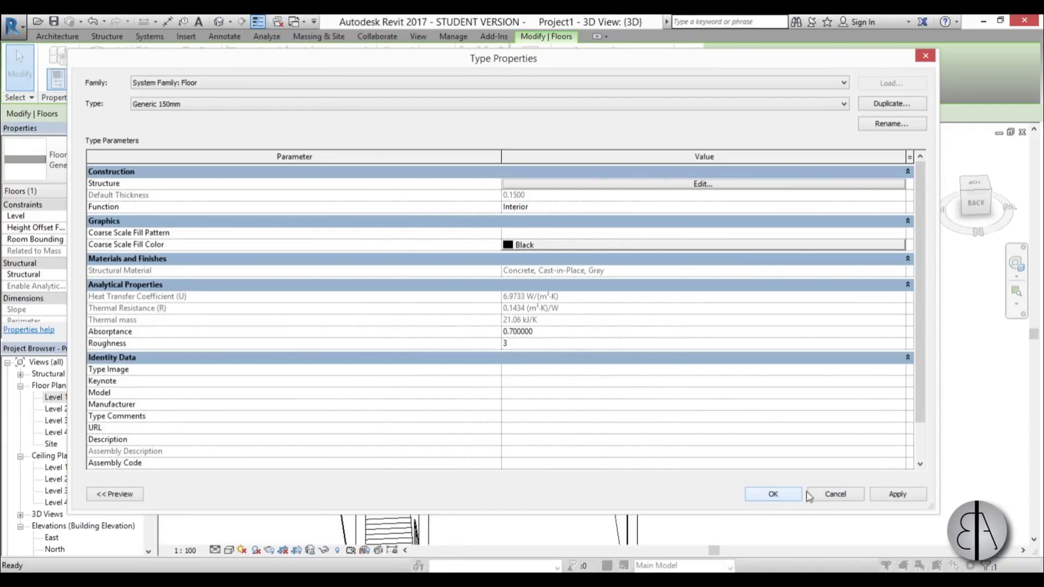
{"action": "left_click", "coordinate": [783, 496]}
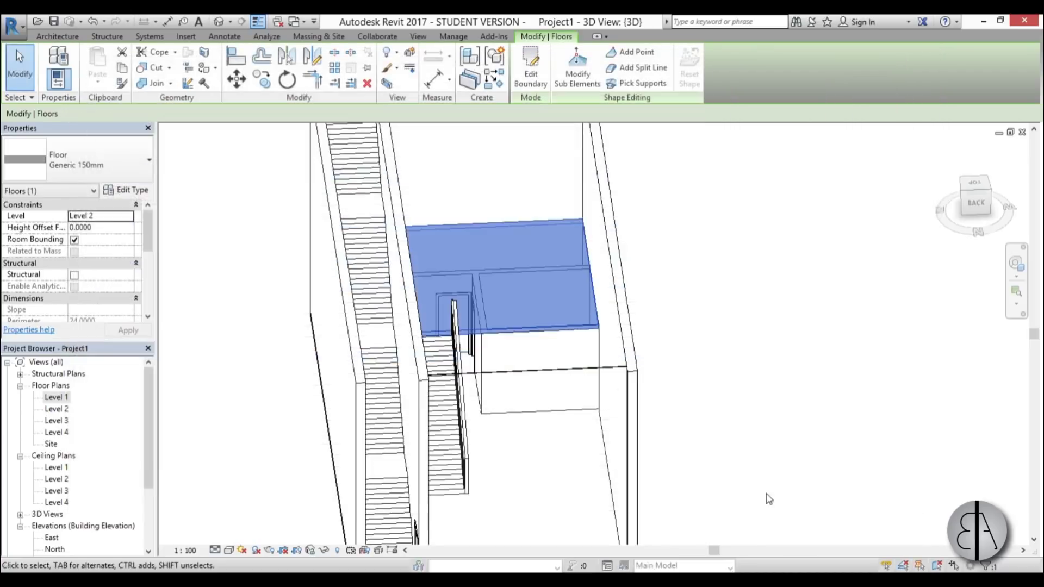
{"action": "left_click", "coordinate": [591, 469]}
{"action": "scroll", "coordinate": [539, 428], "scroll_direction": "down", "scroll_amount": 2}
{"action": "mouse_move", "coordinate": [540, 467]}
{"action": "middle_mouse_down", "text": "shift"}
{"action": "mouse_move", "coordinate": [550, 417]}
{"action": "mouse_move", "coordinate": [497, 428]}
{"action": "mouse_move", "coordinate": [539, 467]}
{"action": "middle_mouse_up", "text": "shift"}
{"action": "scroll", "coordinate": [540, 369], "scroll_direction": "up", "scroll_amount": 3}
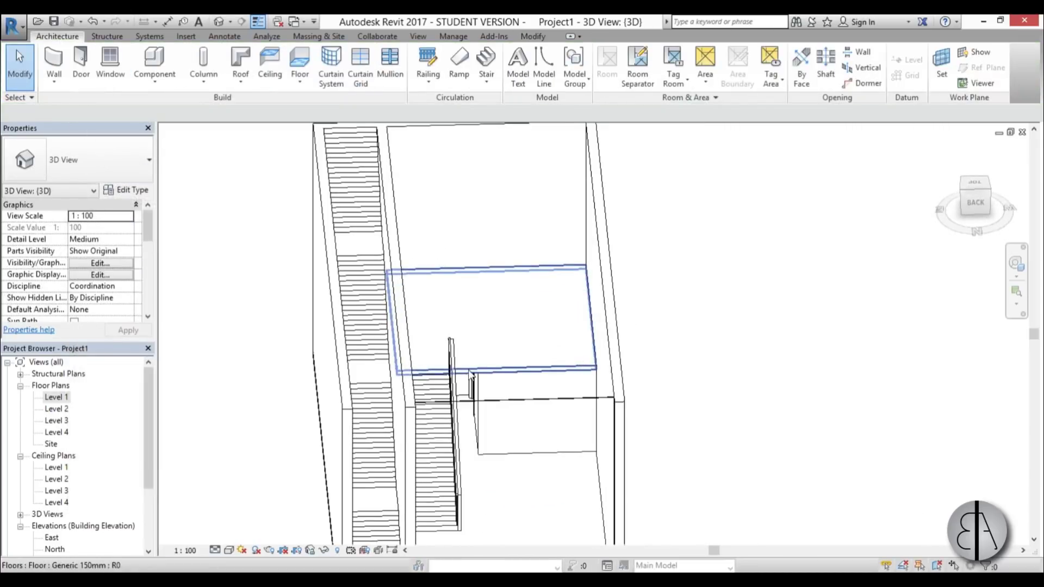
Open the Level 2 floor plan and delete the stair's DN path
{"action": "double_click", "coordinate": [55, 409]}
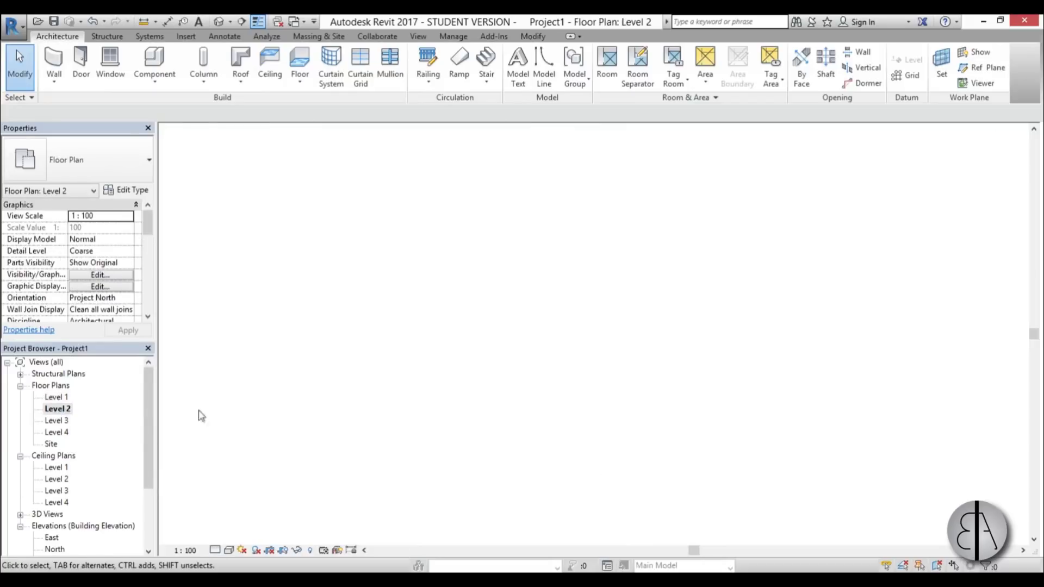
{"action": "middle_click_drag", "start_coordinate": [531, 270], "coordinate": [521, 432]}
{"action": "scroll", "coordinate": [542, 360], "scroll_direction": "up", "scroll_amount": 3}
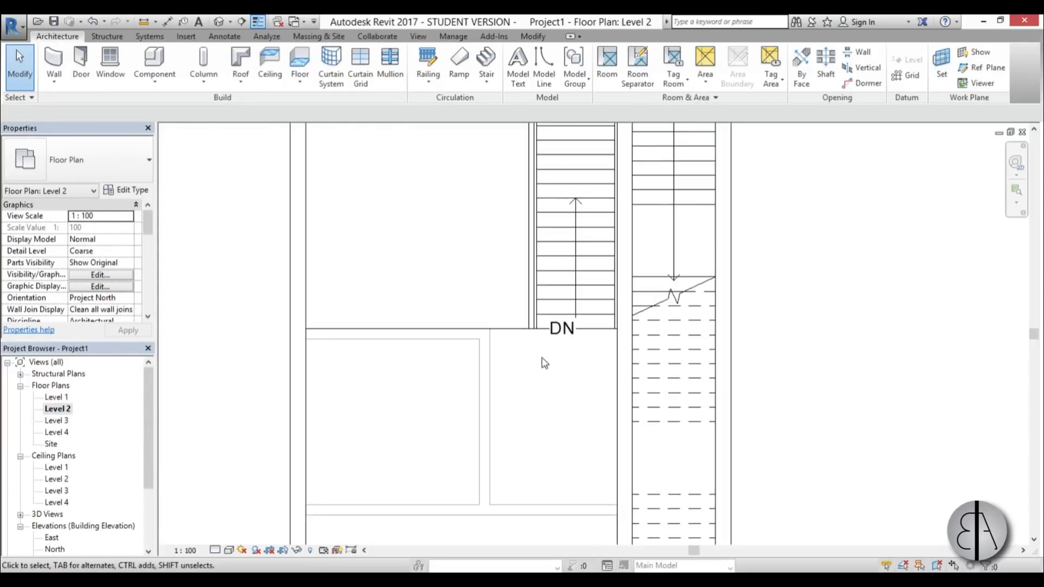
{"action": "left_click", "coordinate": [553, 336]}
{"action": "key", "text": "Delete"}
{"action": "scroll", "coordinate": [542, 375], "scroll_direction": "down", "scroll_amount": 4}
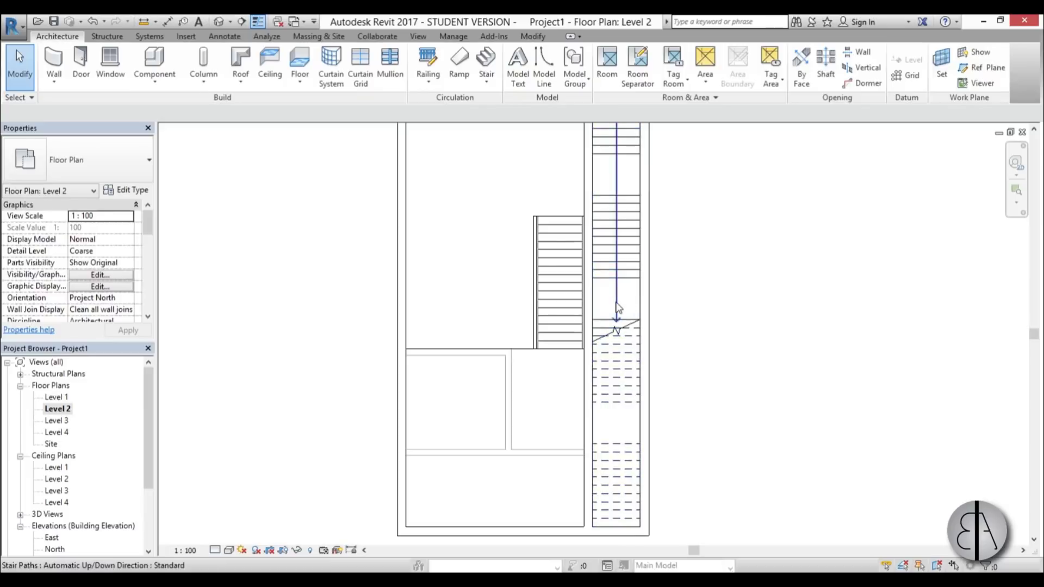
{"action": "scroll", "coordinate": [529, 362], "scroll_direction": "up", "scroll_amount": 2}
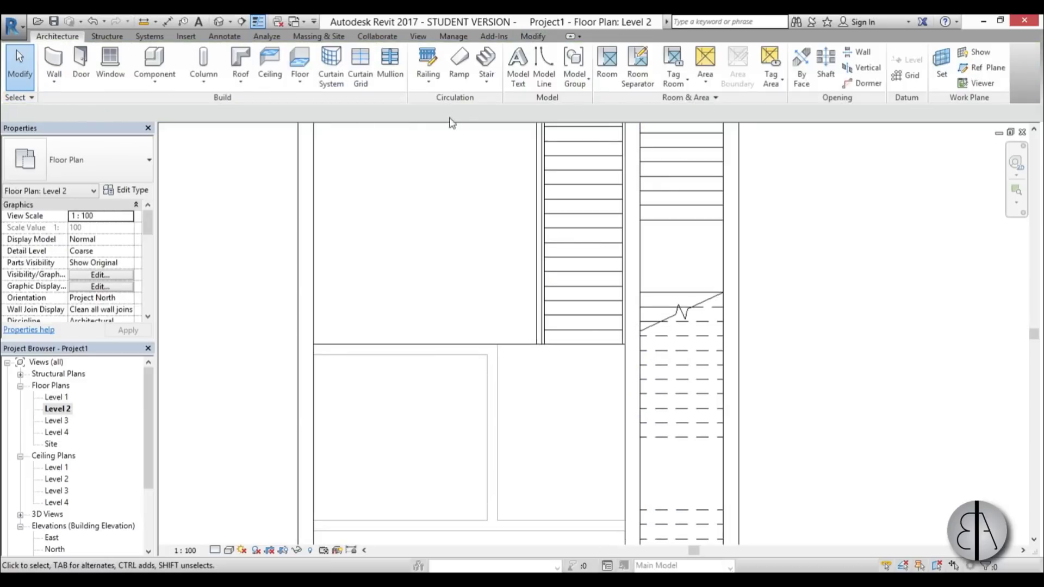
Draw a 4.4600-long Glass Panel - Bottom Fill railing from the wall's left edge to the stair
{"action": "left_click", "coordinate": [428, 61]}
{"action": "left_click", "coordinate": [120, 160]}
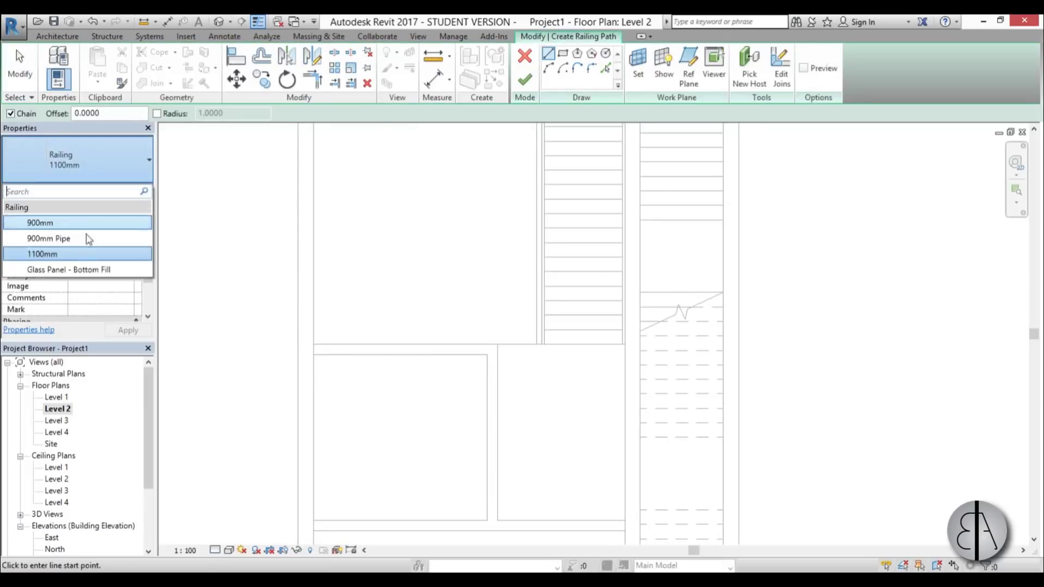
{"action": "left_click", "coordinate": [63, 271]}
{"action": "scroll", "coordinate": [310, 335], "scroll_direction": "up", "scroll_amount": 3}
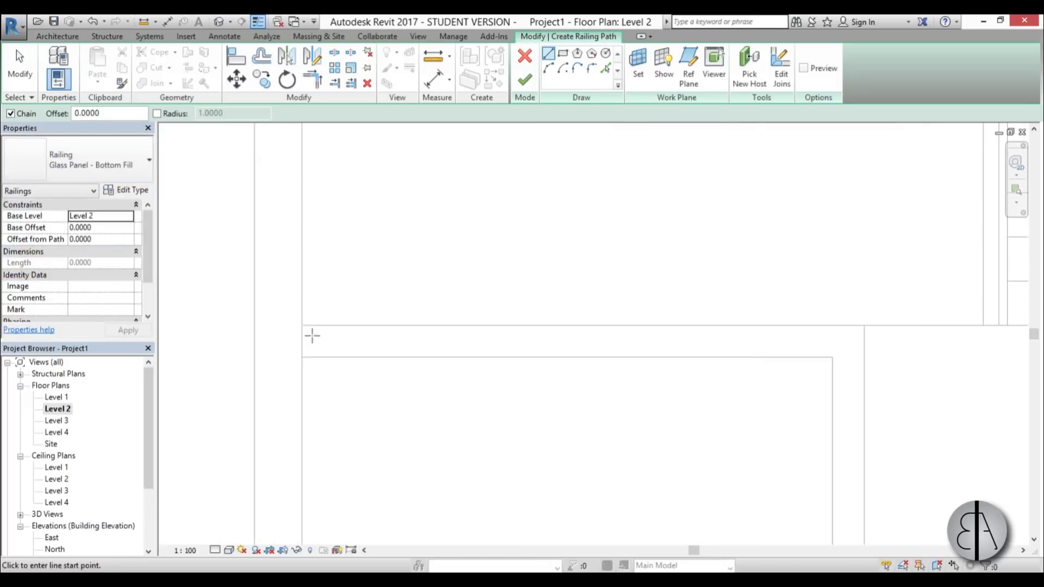
{"action": "left_click", "coordinate": [302, 334]}
{"action": "scroll", "coordinate": [326, 334], "scroll_direction": "down", "scroll_amount": 4}
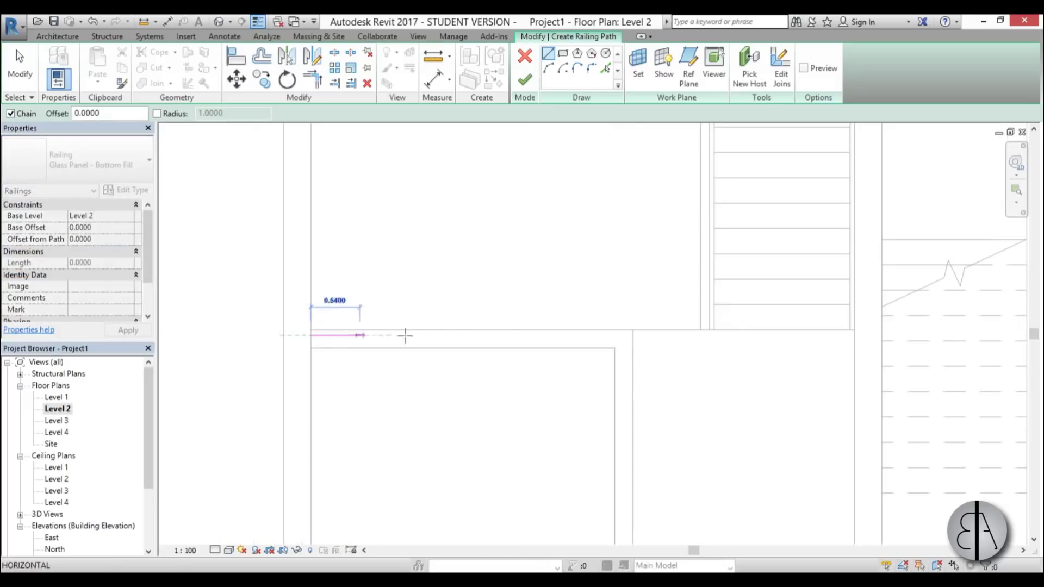
{"action": "scroll", "coordinate": [706, 337], "scroll_direction": "up", "scroll_amount": 3}
{"action": "scroll", "coordinate": [717, 337], "scroll_direction": "up", "scroll_amount": 1}
{"action": "left_click", "coordinate": [719, 333]}
{"action": "scroll", "coordinate": [719, 333], "scroll_direction": "down", "scroll_amount": 2}
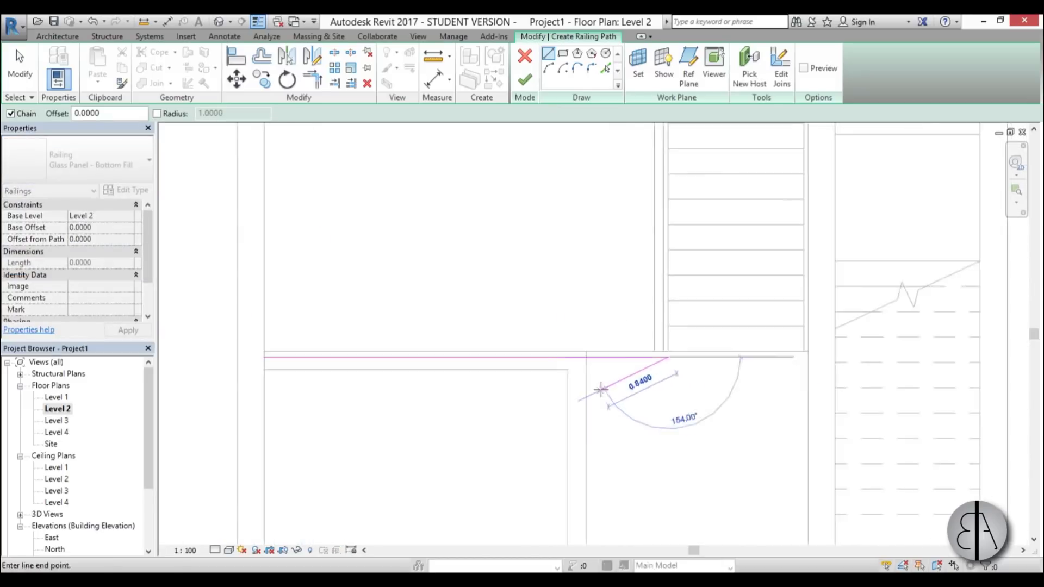
{"action": "left_click", "coordinate": [525, 80]}
{"action": "scroll", "coordinate": [486, 351], "scroll_direction": "down", "scroll_amount": 3}
{"action": "scroll", "coordinate": [483, 360], "scroll_direction": "up", "scroll_amount": 2}
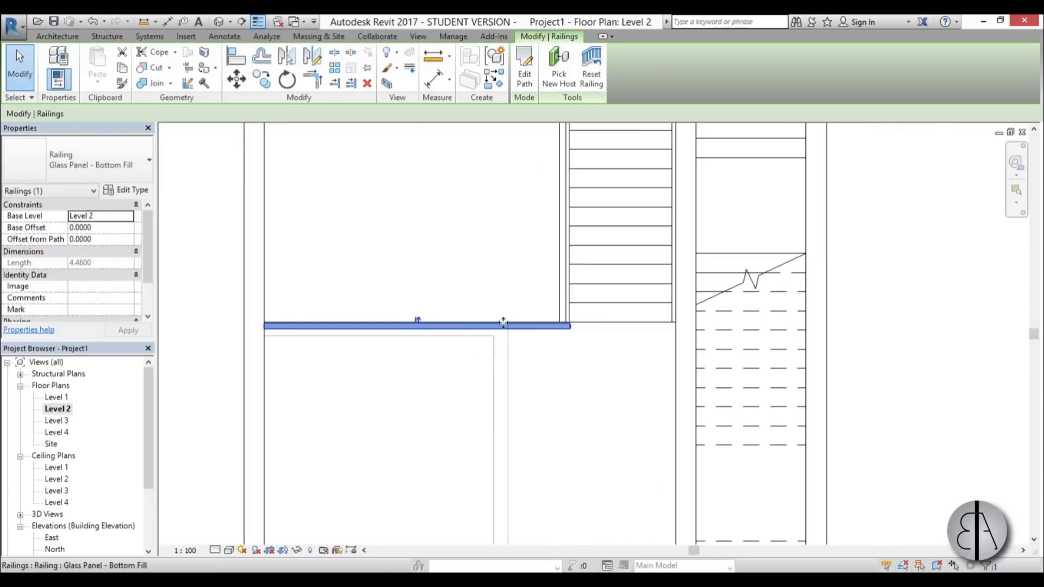
{"action": "scroll", "coordinate": [531, 380], "scroll_direction": "down", "scroll_amount": 2}
{"action": "middle_click_drag", "start_coordinate": [550, 210], "coordinate": [485, 343]}
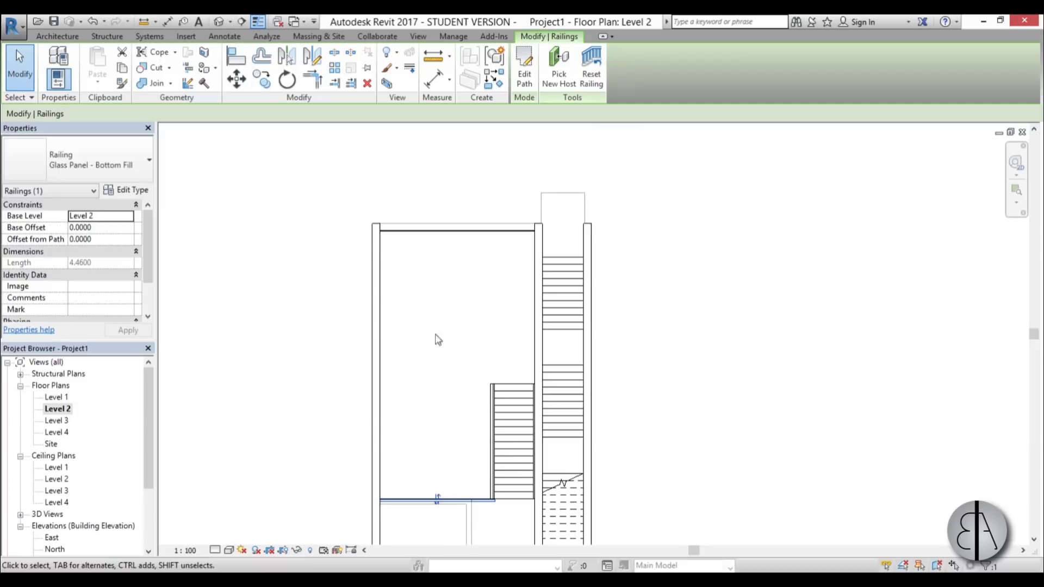
Deselect the Level 2 glass railing and switch to the Level 1 floor plan
{"action": "scroll", "coordinate": [436, 334], "scroll_direction": "down", "scroll_amount": 2}
{"action": "scroll", "coordinate": [514, 237], "scroll_direction": "up", "scroll_amount": 4}
{"action": "left_click", "coordinate": [535, 251]}
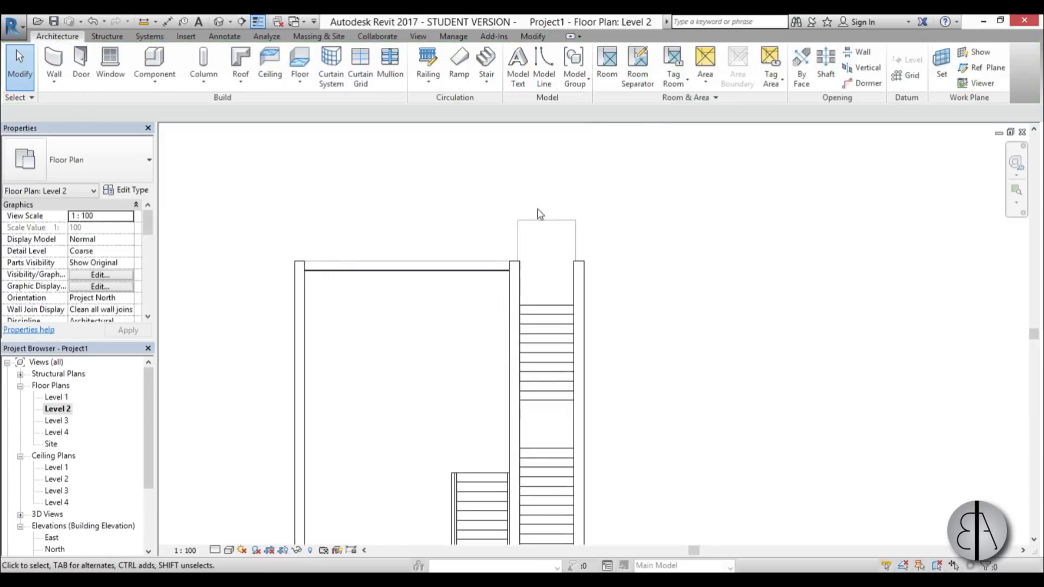
{"action": "double_click", "coordinate": [56, 398]}
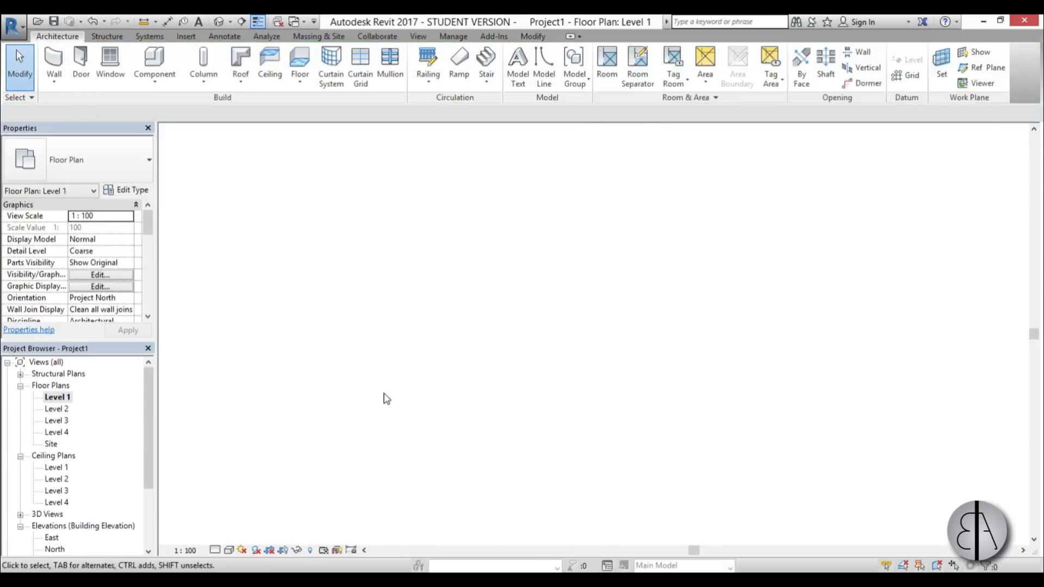
{"action": "scroll", "coordinate": [499, 226], "scroll_direction": "up", "scroll_amount": 4}
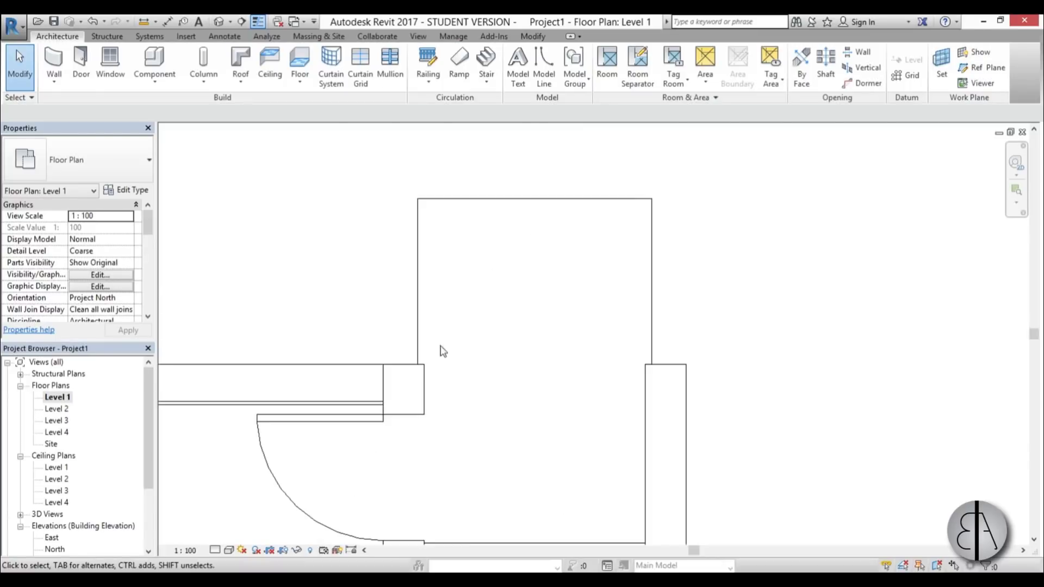
Start a Level 1 railing and sketch its vertical and horizontal lines along the wall opening
{"action": "left_click", "coordinate": [428, 60]}
{"action": "scroll", "coordinate": [451, 329], "scroll_direction": "up", "scroll_amount": 2}
{"action": "scroll", "coordinate": [397, 390], "scroll_direction": "up", "scroll_amount": 2}
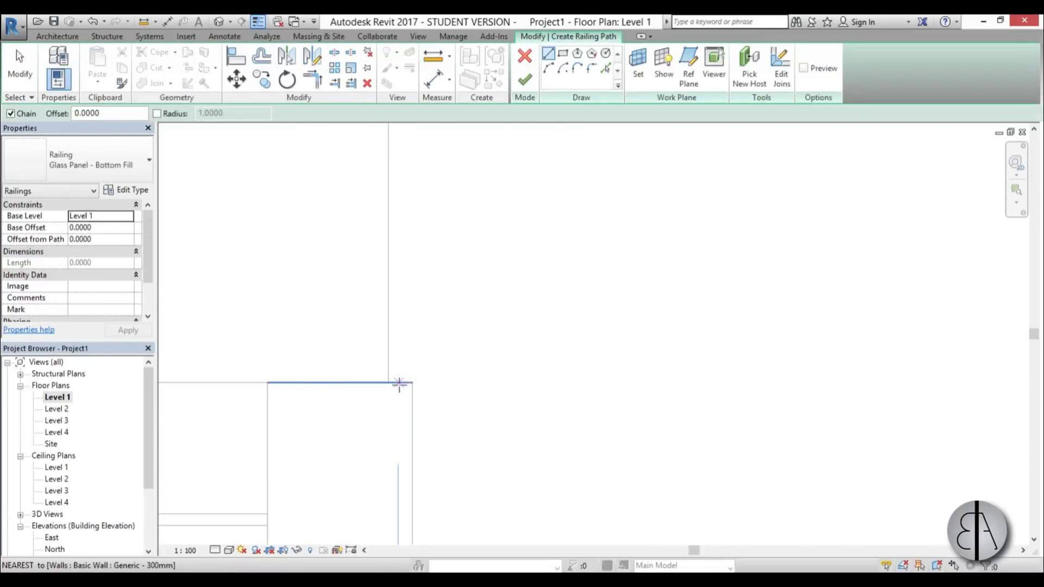
{"action": "left_click", "coordinate": [399, 383]}
{"action": "scroll", "coordinate": [399, 383], "scroll_direction": "down", "scroll_amount": 3}
{"action": "middle_click_drag", "start_coordinate": [408, 180], "coordinate": [393, 369]}
{"action": "scroll", "coordinate": [379, 293], "scroll_direction": "up", "scroll_amount": 2}
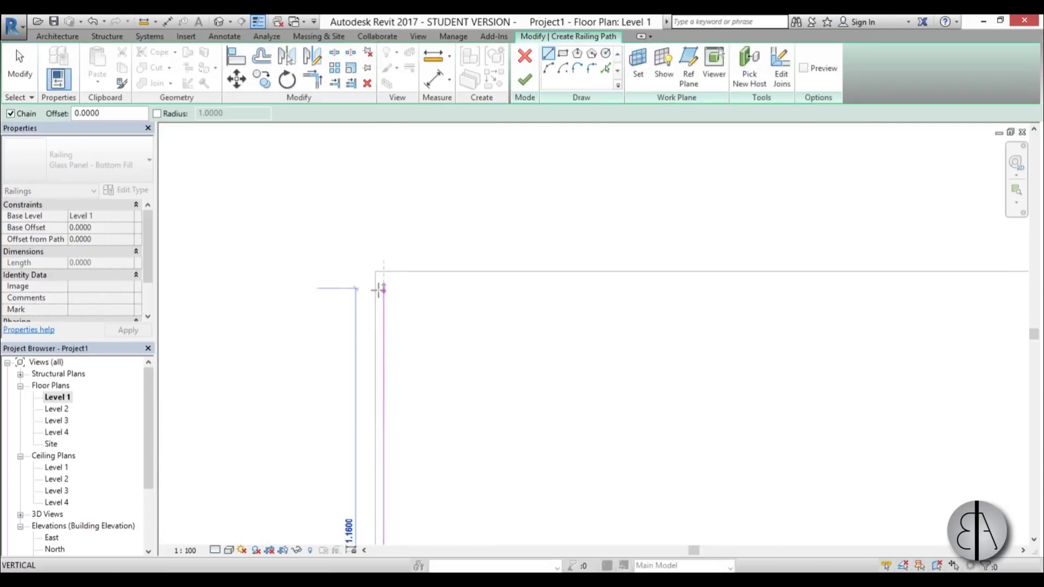
{"action": "left_click", "coordinate": [383, 286]}
{"action": "scroll", "coordinate": [419, 294], "scroll_direction": "down", "scroll_amount": 2}
{"action": "scroll", "coordinate": [694, 288], "scroll_direction": "up", "scroll_amount": 2}
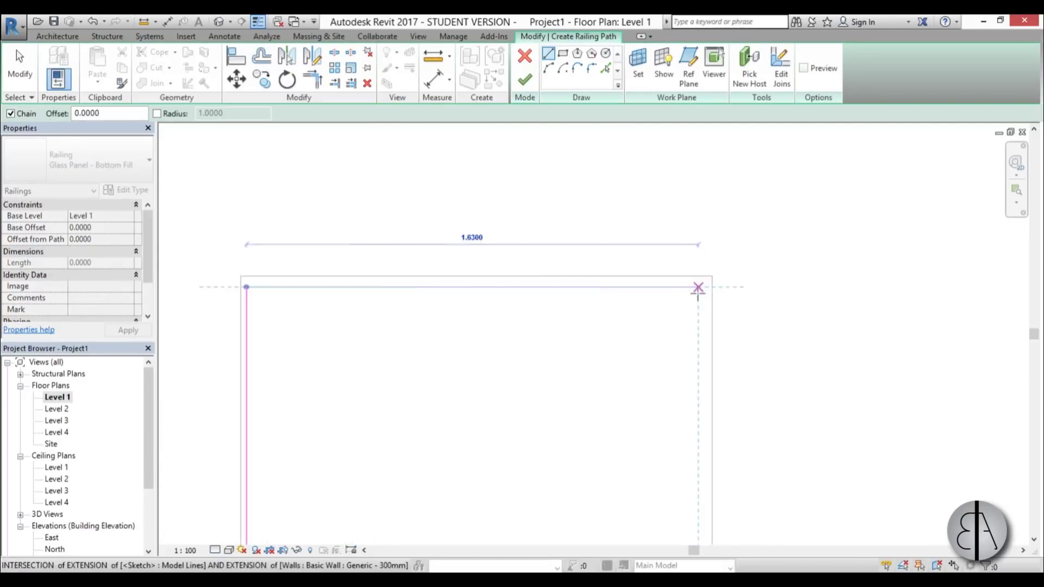
{"action": "left_click", "coordinate": [707, 292]}
{"action": "key", "text": "Escape"}
Sketch the remaining vertical railing line from the lower wall end up to the corner
{"action": "scroll", "coordinate": [644, 303], "scroll_direction": "down", "scroll_amount": 2}
{"action": "middle_click_drag", "start_coordinate": [642, 303], "coordinate": [557, 189]}
{"action": "scroll", "coordinate": [590, 335], "scroll_direction": "up", "scroll_amount": 3}
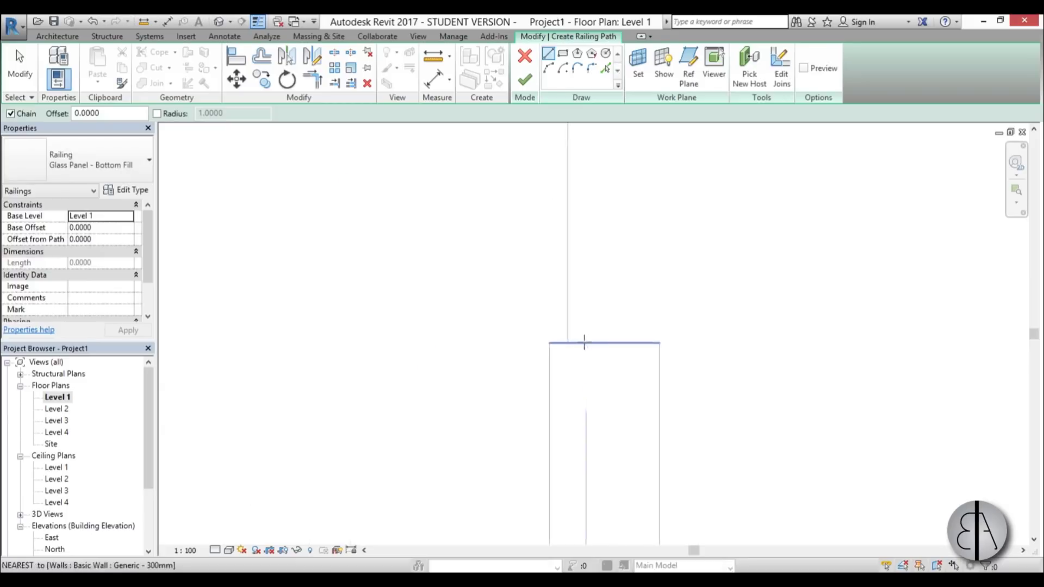
{"action": "scroll", "coordinate": [556, 349], "scroll_direction": "up", "scroll_amount": 2}
{"action": "left_click", "coordinate": [560, 334]}
{"action": "scroll", "coordinate": [560, 333], "scroll_direction": "down", "scroll_amount": 3}
{"action": "middle_click_drag", "start_coordinate": [543, 131], "coordinate": [524, 354]}
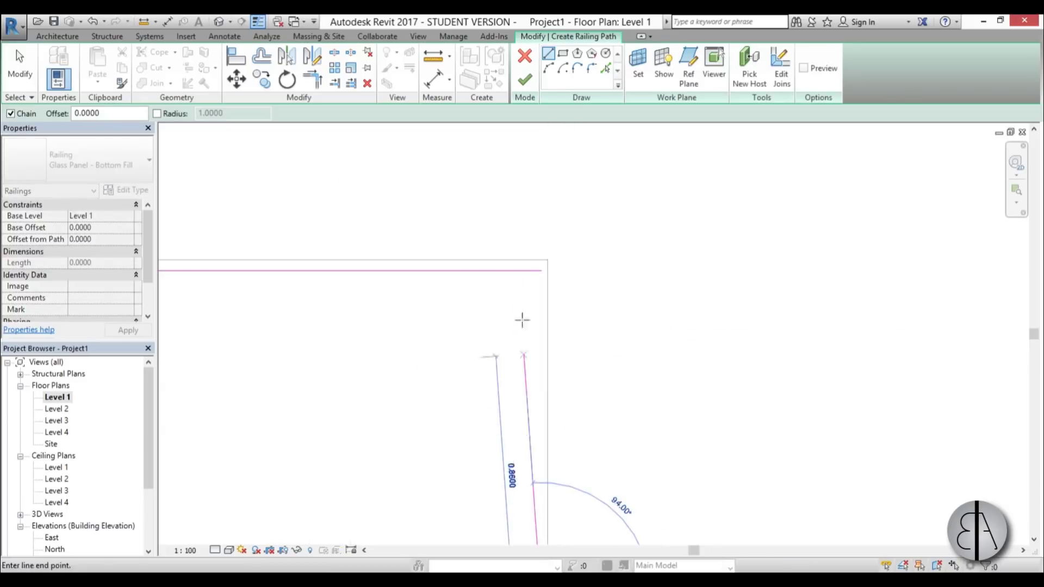
{"action": "scroll", "coordinate": [529, 268], "scroll_direction": "up", "scroll_amount": 3}
{"action": "left_click", "coordinate": [558, 275]}
{"action": "key", "text": "Escape"}
{"action": "key", "text": "Escape"}
Finish the sketch to create the 3.9750-long Glass Panel - Bottom Fill railing
{"action": "scroll", "coordinate": [559, 277], "scroll_direction": "up", "scroll_amount": 4}
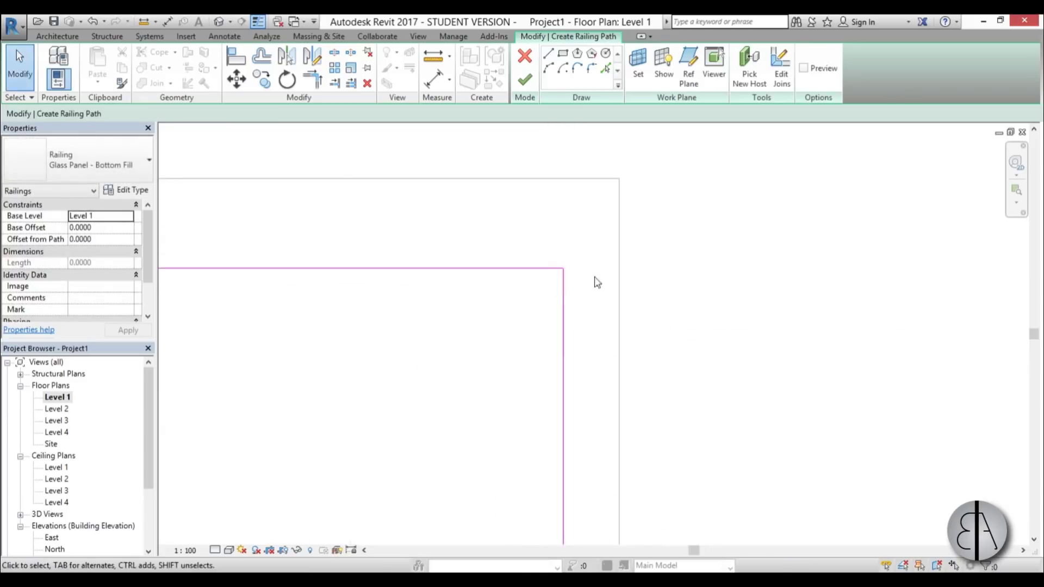
{"action": "scroll", "coordinate": [585, 281], "scroll_direction": "down", "scroll_amount": 8}
{"action": "middle_click_drag", "start_coordinate": [518, 251], "coordinate": [525, 170]}
{"action": "left_click", "coordinate": [525, 80]}
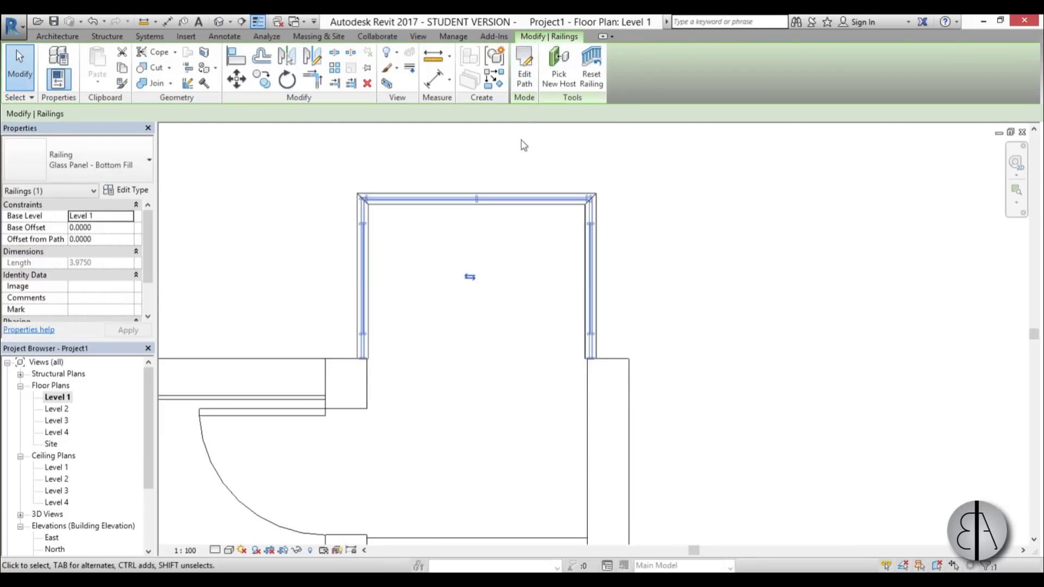
{"action": "key", "text": "Escape"}
{"action": "scroll", "coordinate": [563, 338], "scroll_direction": "up", "scroll_amount": 5}
{"action": "scroll", "coordinate": [568, 338], "scroll_direction": "down", "scroll_amount": 10}
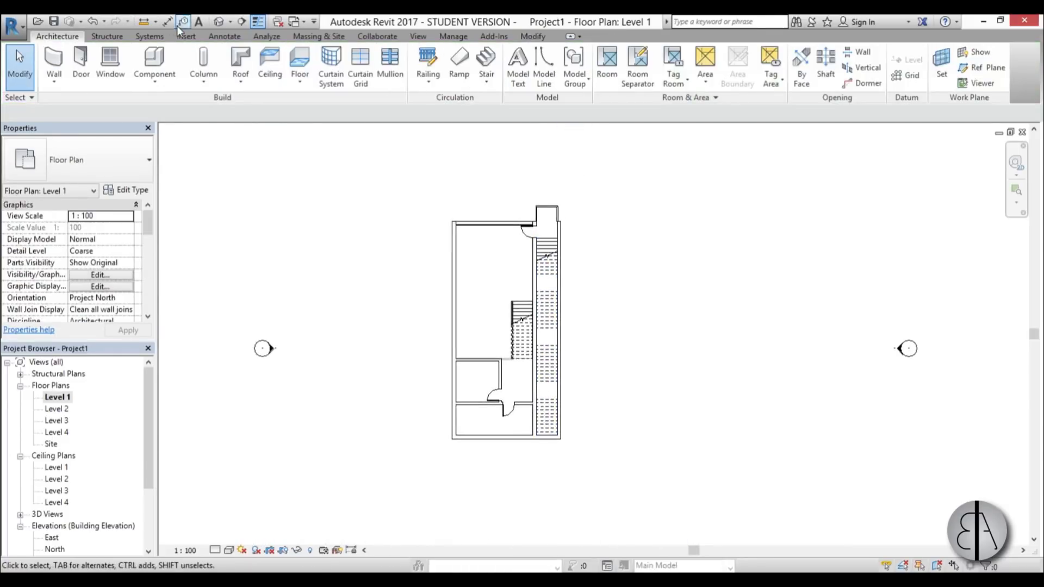
Orbit the default 3D view to inspect the new railing, then open the Level 3 plan
{"action": "left_click", "coordinate": [220, 24]}
{"action": "middle_click_drag", "start_coordinate": [381, 343], "coordinate": [415, 336], "text": "shift"}
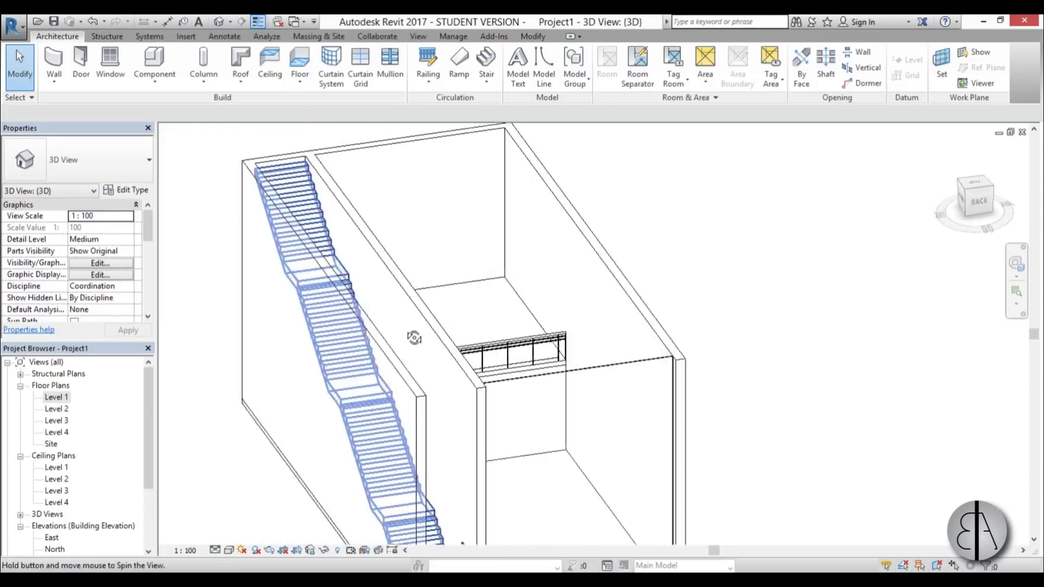
{"action": "scroll", "coordinate": [423, 257], "scroll_direction": "down", "scroll_amount": 5}
{"action": "middle_click_drag", "start_coordinate": [423, 256], "coordinate": [473, 392], "text": "shift"}
{"action": "middle_click_drag", "start_coordinate": [455, 446], "coordinate": [536, 291], "text": "shift"}
{"action": "scroll", "coordinate": [438, 263], "scroll_direction": "up", "scroll_amount": 4}
{"action": "scroll", "coordinate": [494, 407], "scroll_direction": "down", "scroll_amount": 4}
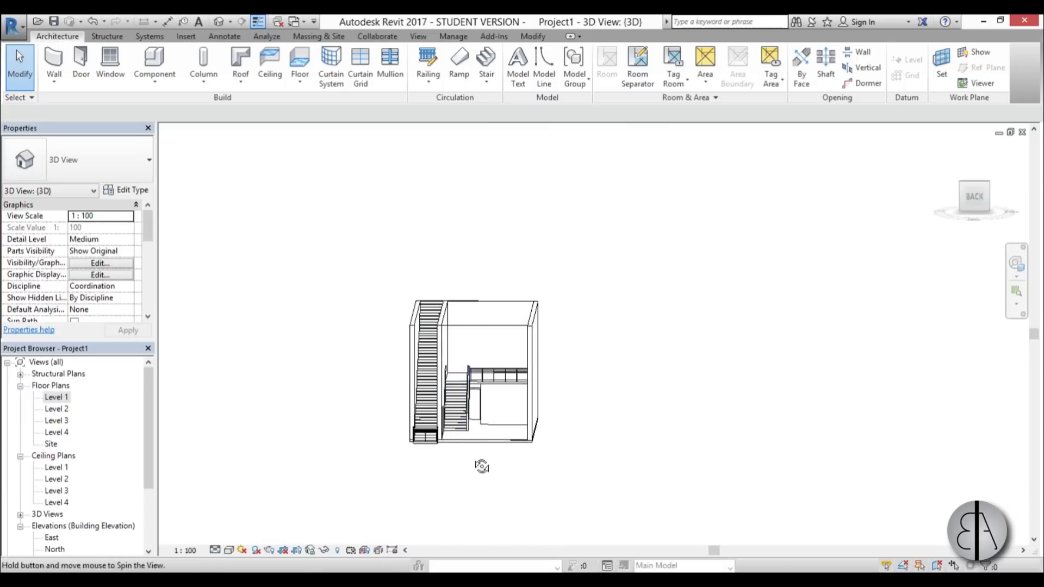
{"action": "middle_click_drag", "start_coordinate": [477, 466], "coordinate": [405, 489], "text": "shift"}
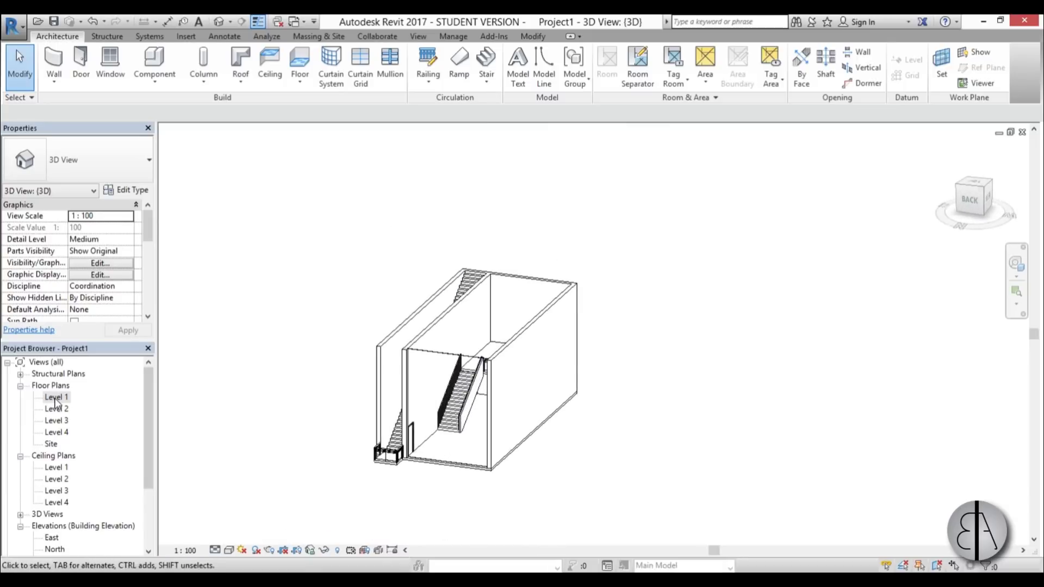
{"action": "double_click", "coordinate": [56, 420]}
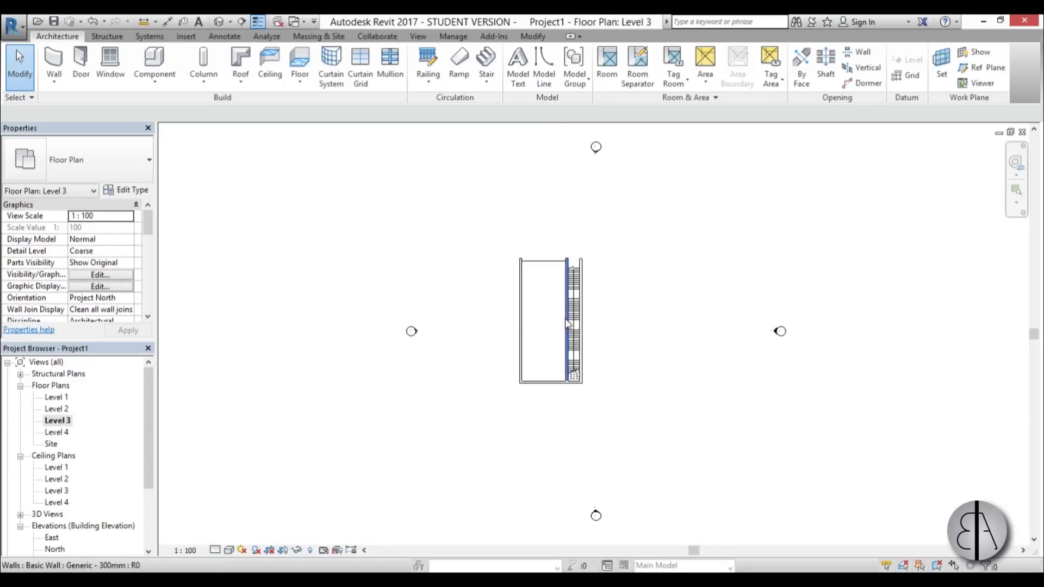
Draw four horizontal grid lines, numbered 1 to 4, across the Level 3 walls with GR
{"action": "scroll", "coordinate": [567, 324], "scroll_direction": "up", "scroll_amount": 3}
{"action": "mouse_move", "coordinate": [484, 275]}
{"action": "middle_mouse_down"}
{"action": "mouse_move", "coordinate": [484, 295]}
{"action": "mouse_move", "coordinate": [482, 276]}
{"action": "middle_mouse_up"}
{"action": "scroll", "coordinate": [444, 165], "scroll_direction": "up", "scroll_amount": 6}
{"action": "scroll", "coordinate": [449, 177], "scroll_direction": "down", "scroll_amount": 5}
{"action": "middle_click_drag", "start_coordinate": [457, 215], "coordinate": [453, 236]}
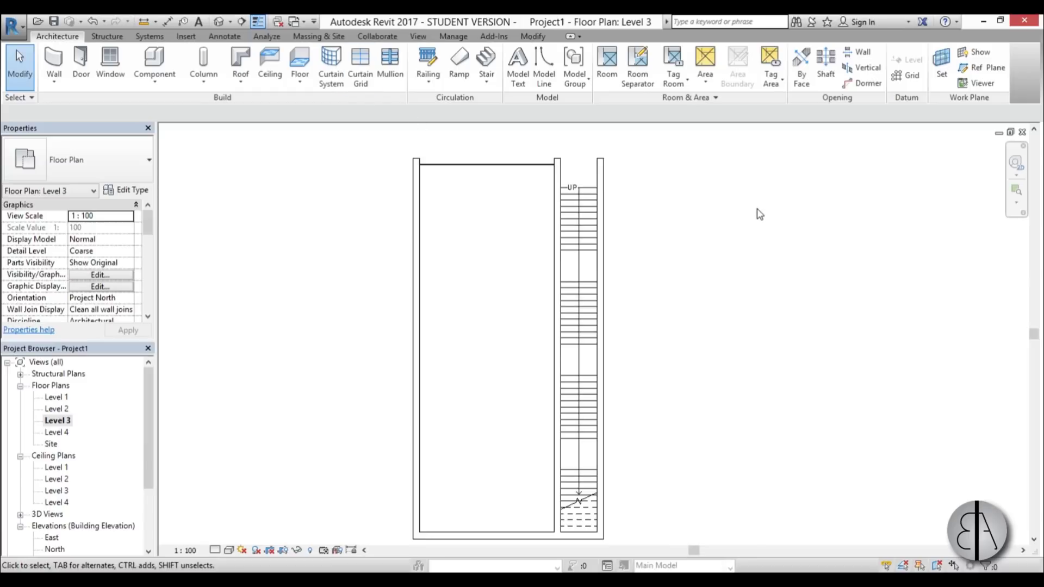
{"action": "key", "text": "g"}
{"action": "key", "text": "r"}
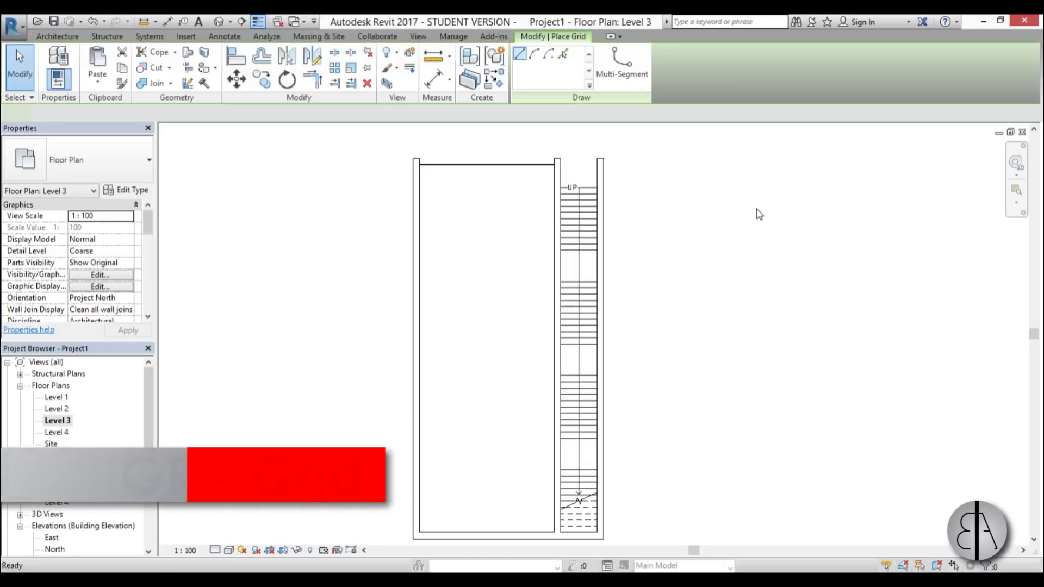
{"action": "scroll", "coordinate": [569, 256], "scroll_direction": "down", "scroll_amount": 1}
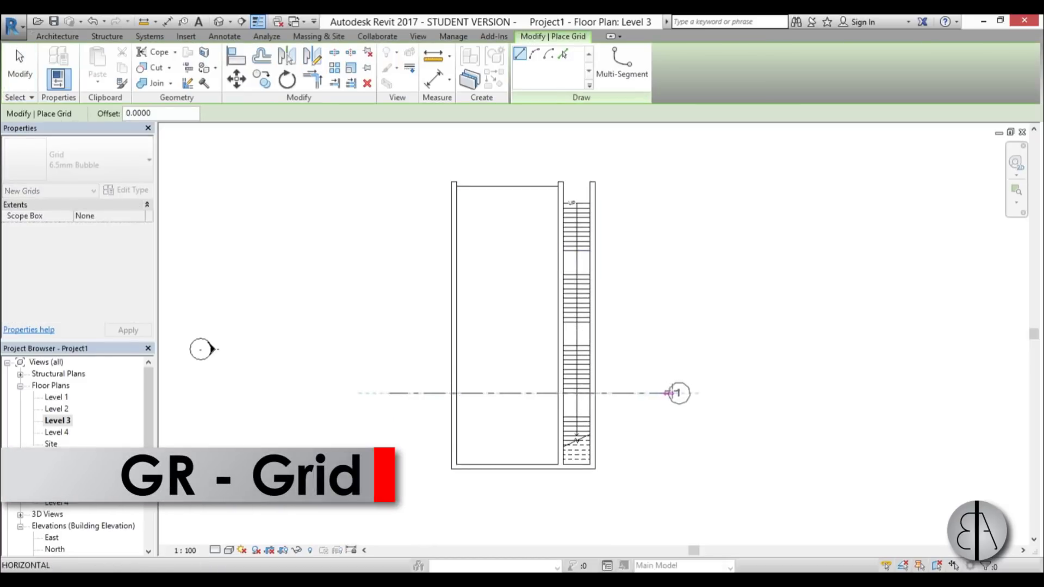
{"action": "left_click", "coordinate": [670, 393]}
{"action": "left_click", "coordinate": [390, 339]}
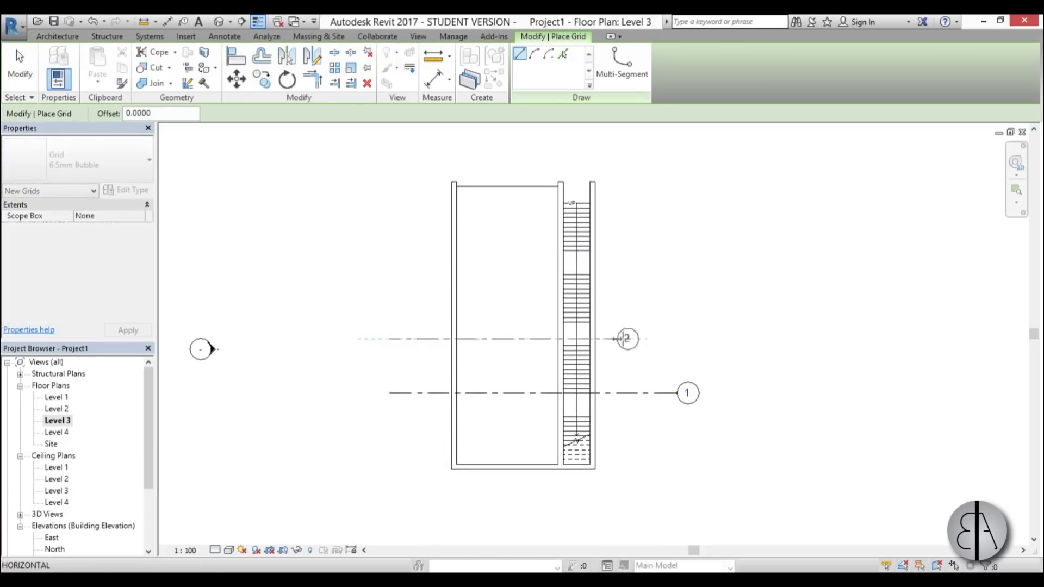
{"action": "left_click", "coordinate": [674, 339]}
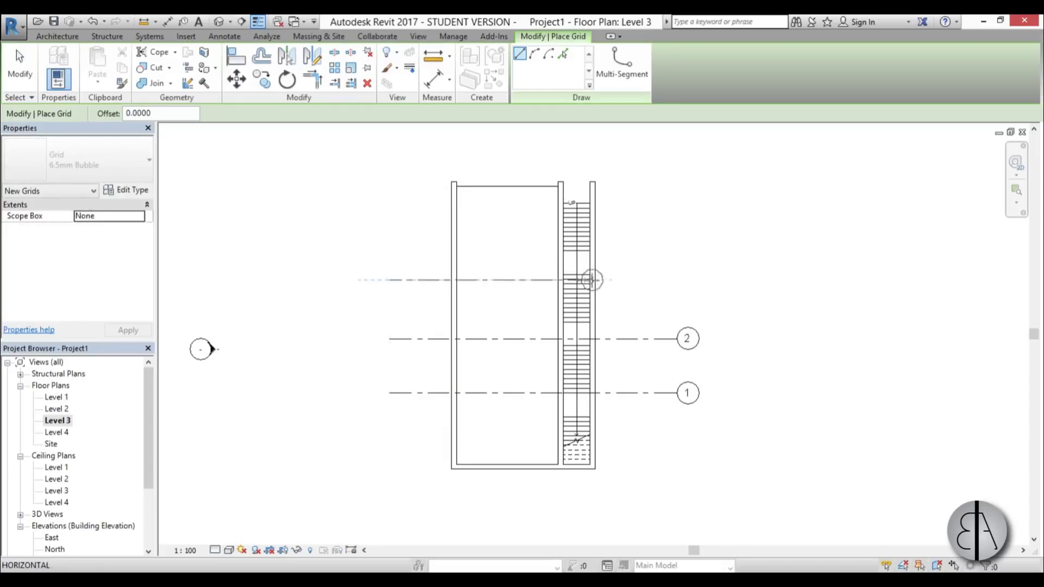
{"action": "left_click", "coordinate": [670, 280]}
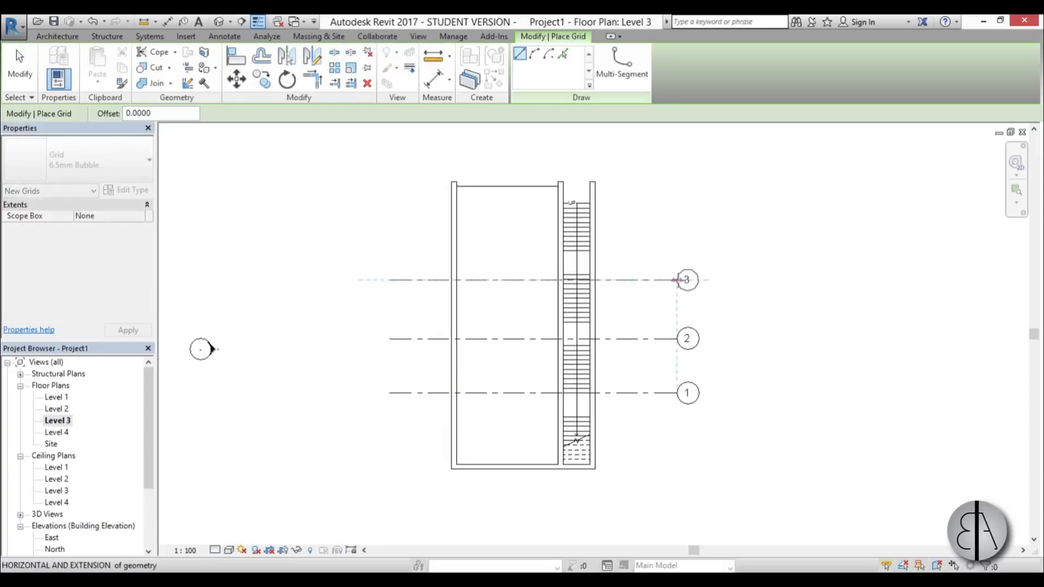
{"action": "left_click", "coordinate": [389, 222]}
{"action": "left_click", "coordinate": [675, 223]}
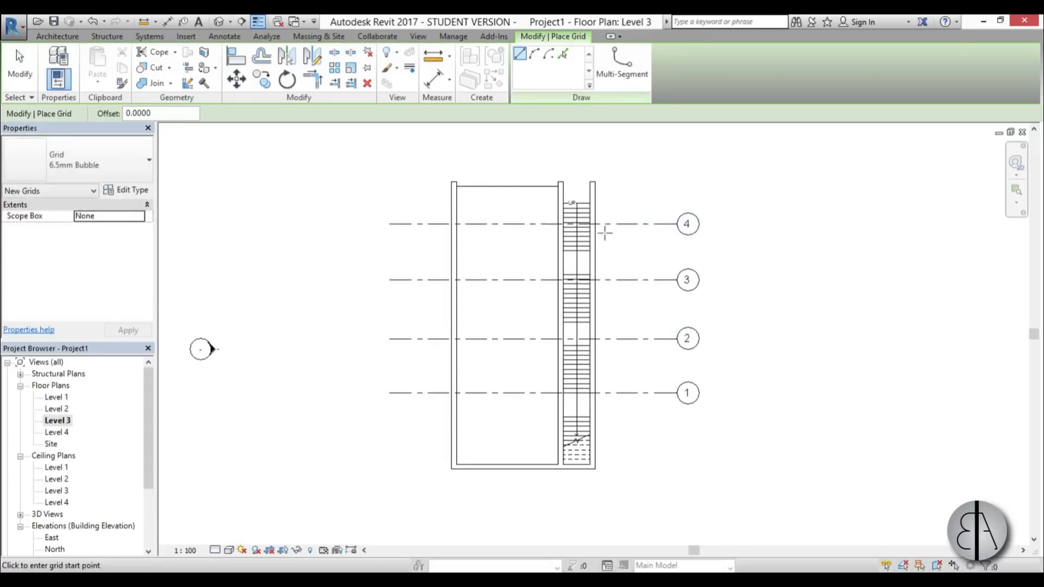
{"action": "key", "text": "Escape"}
{"action": "key", "text": "Escape"}
Drag grid 1 further down the plan, below the stair
{"action": "scroll", "coordinate": [384, 289], "scroll_direction": "down", "scroll_amount": 2}
{"action": "scroll", "coordinate": [384, 289], "scroll_direction": "up", "scroll_amount": 5}
{"action": "middle_click_drag", "start_coordinate": [384, 289], "coordinate": [444, 289]}
{"action": "scroll", "coordinate": [399, 293], "scroll_direction": "down", "scroll_amount": 2}
{"action": "middle_click_drag", "start_coordinate": [440, 234], "coordinate": [443, 268]}
{"action": "scroll", "coordinate": [415, 234], "scroll_direction": "up", "scroll_amount": 3}
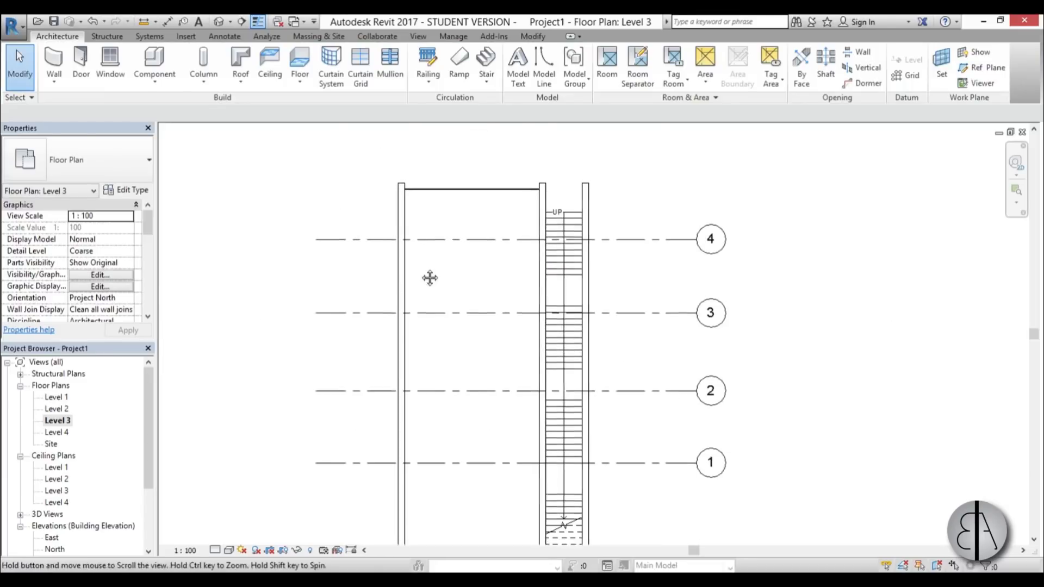
{"action": "scroll", "coordinate": [499, 385], "scroll_direction": "up", "scroll_amount": 1}
{"action": "left_click_drag", "start_coordinate": [498, 385], "coordinate": [498, 419]}
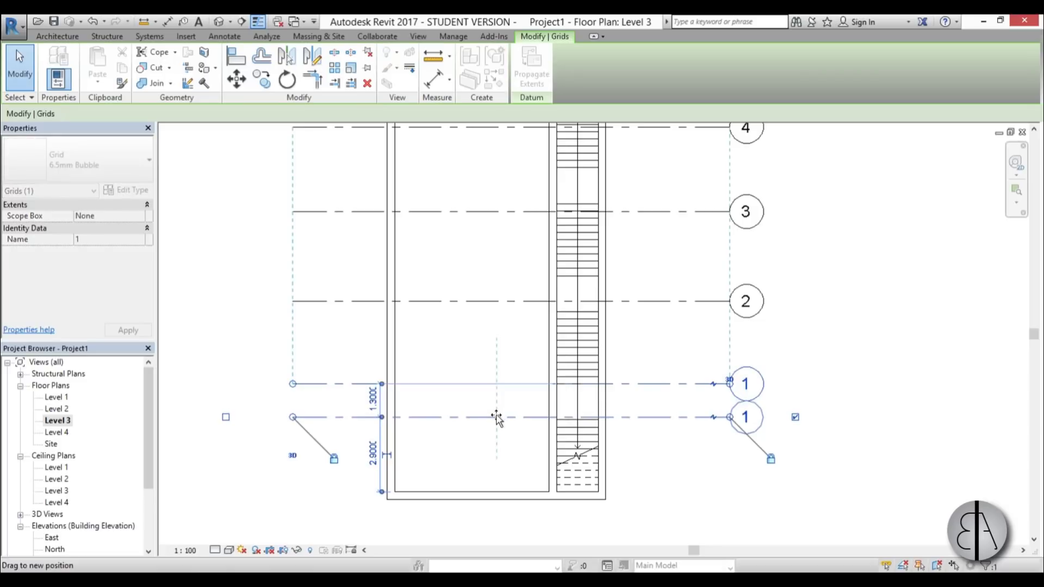
{"action": "scroll", "coordinate": [450, 347], "scroll_direction": "down", "scroll_amount": 2}
{"action": "middle_click_drag", "start_coordinate": [450, 347], "coordinate": [468, 373]}
{"action": "left_click", "coordinate": [460, 403]}
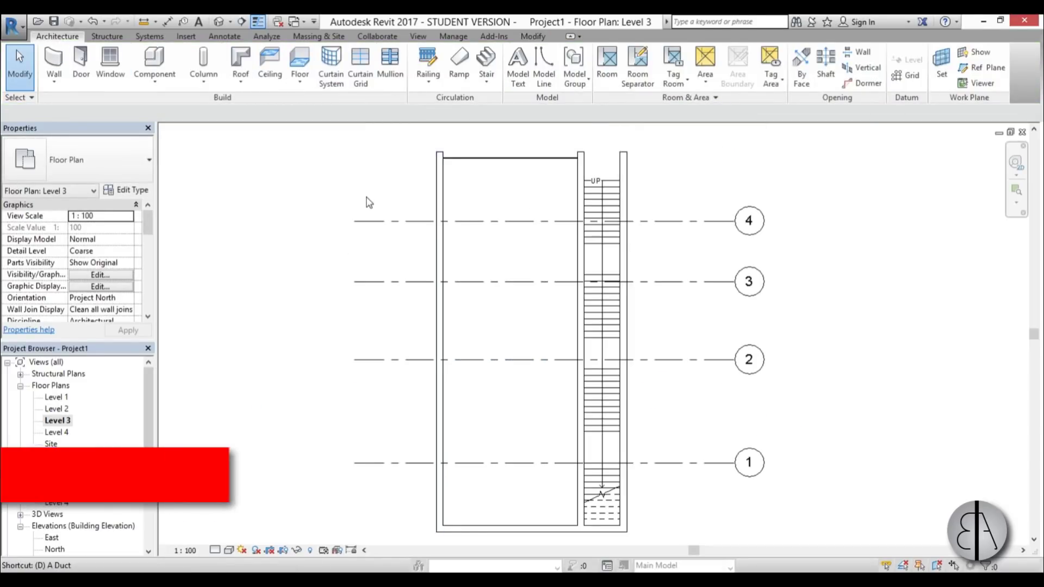
Add a DI dimension across grids 4 to 1 and set it to EQ for equal spacing
{"action": "key", "text": "d"}
{"action": "key", "text": "i"}
{"action": "left_click", "coordinate": [393, 221]}
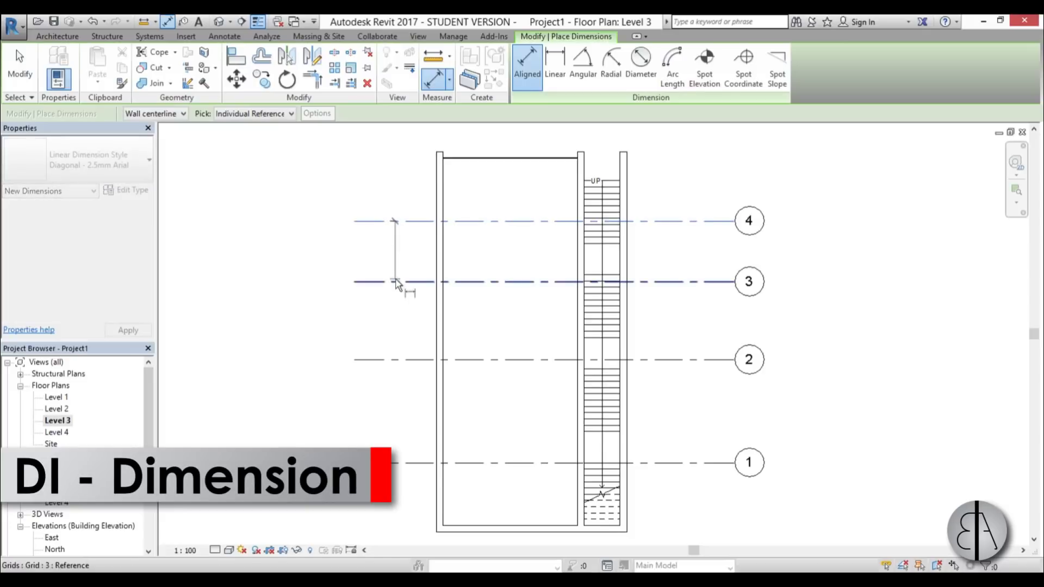
{"action": "left_click", "coordinate": [389, 360]}
{"action": "left_click", "coordinate": [399, 463]}
{"action": "left_click", "coordinate": [283, 360]}
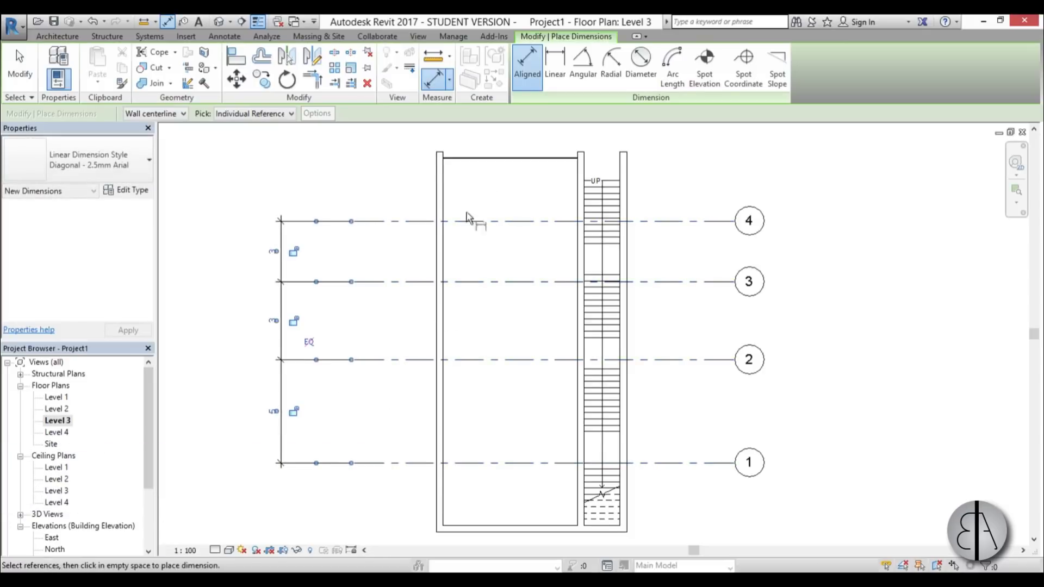
{"action": "left_click", "coordinate": [309, 342]}
{"action": "key", "text": "Escape"}
{"action": "key", "text": "Escape"}
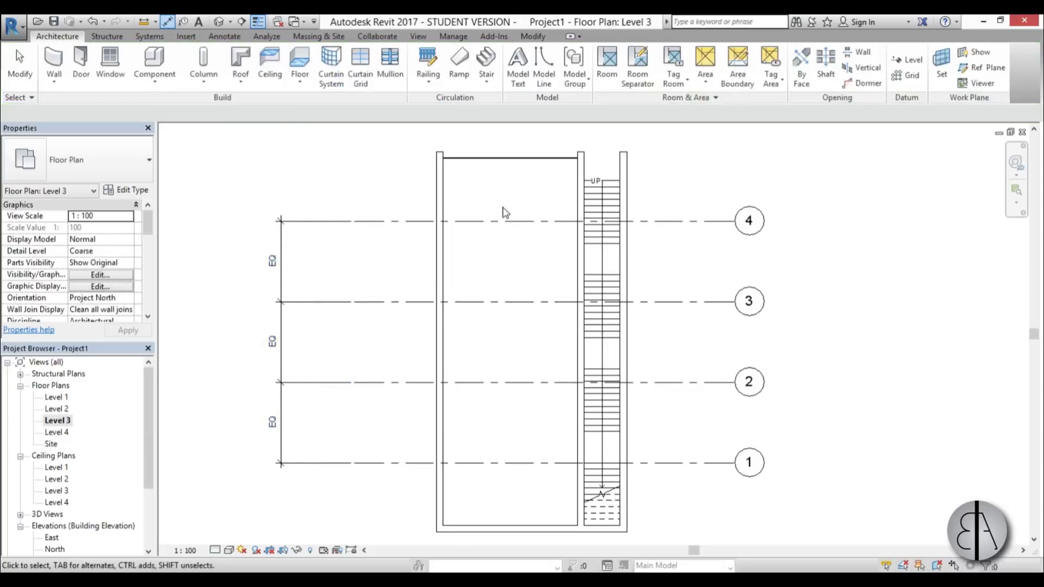
Delete the EQ dimension string and dismiss the constraint warning
{"action": "left_click", "coordinate": [287, 313]}
{"action": "key", "text": "Delete"}
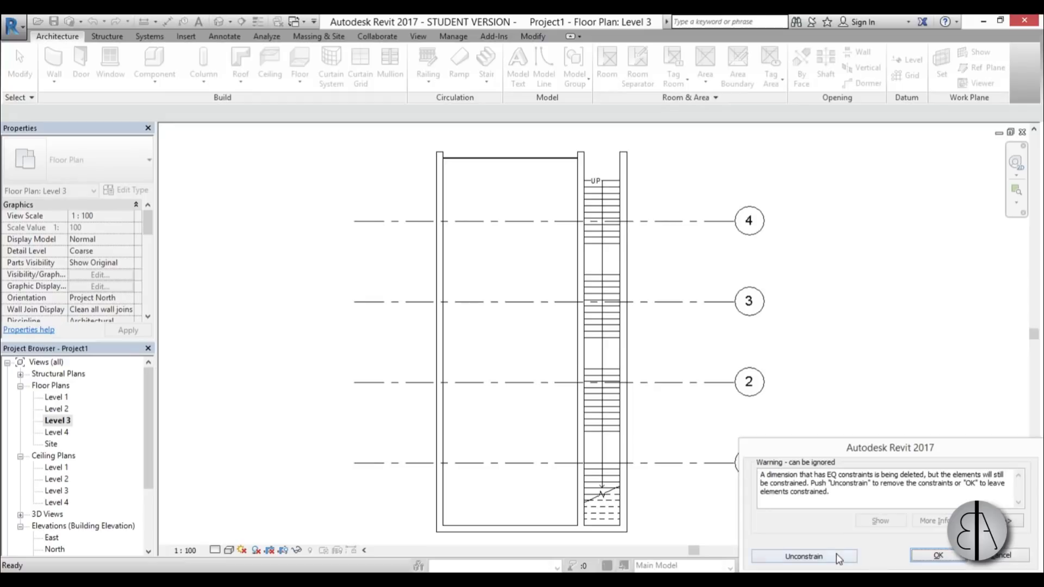
{"action": "left_click", "coordinate": [834, 556]}
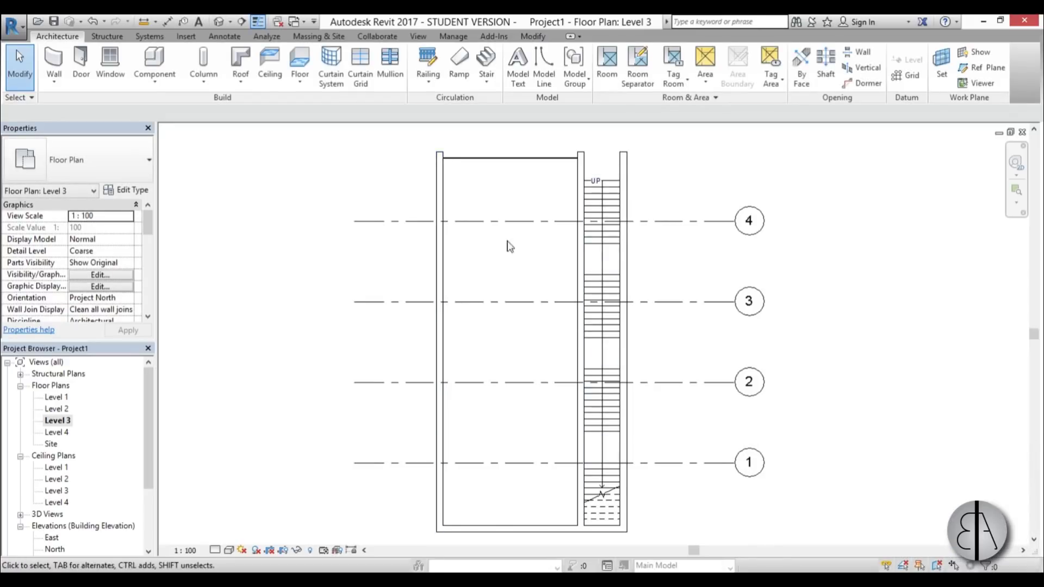
{"action": "middle_click_drag", "start_coordinate": [550, 341], "coordinate": [526, 327]}
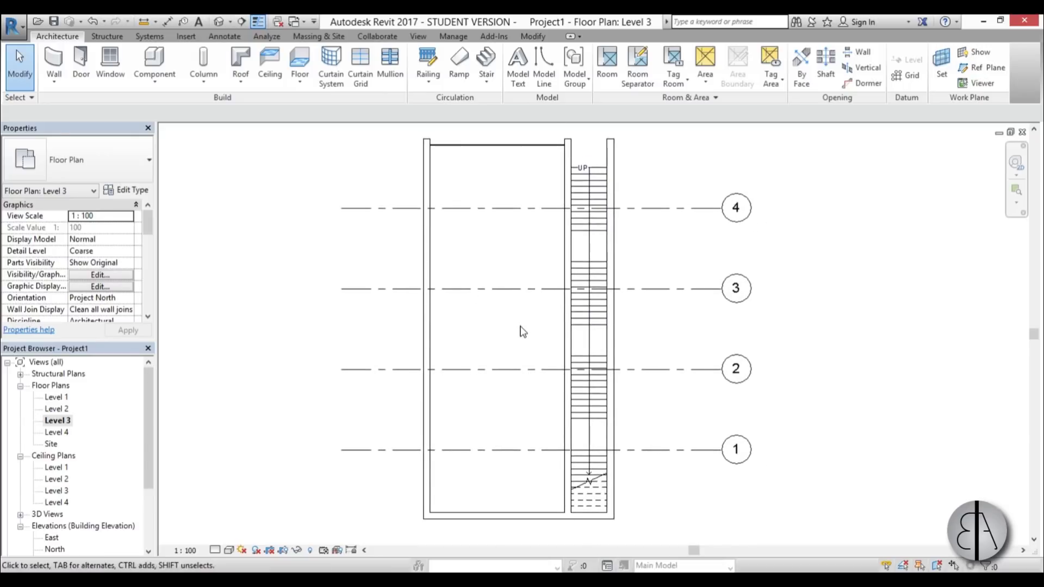
Set Level 3's view range Bottom and View Depth levels to Unlimited via VR
{"action": "key", "text": "v"}
{"action": "key", "text": "r"}
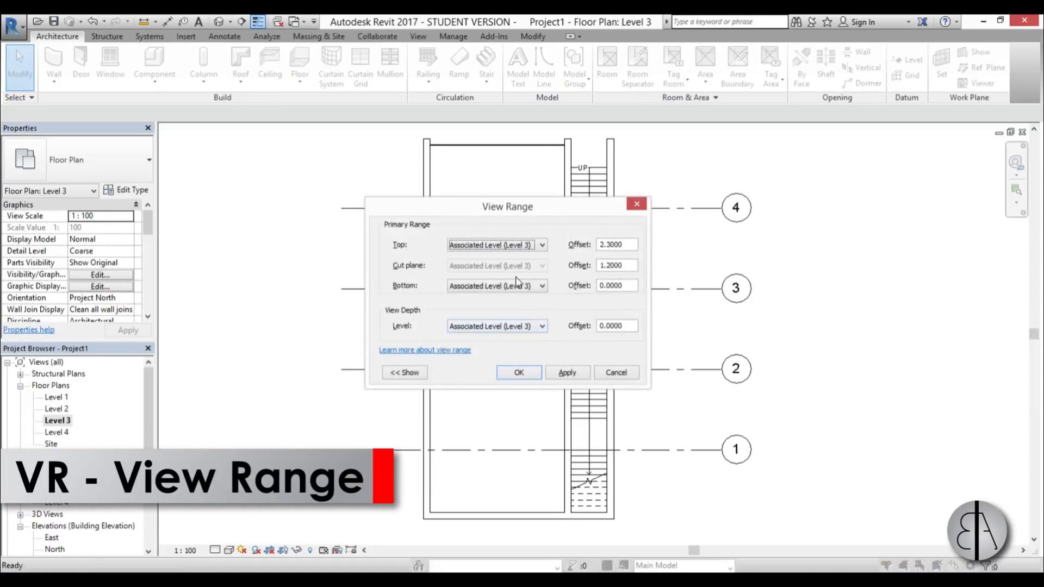
{"action": "left_click", "coordinate": [484, 287]}
{"action": "left_click", "coordinate": [476, 323]}
{"action": "left_click", "coordinate": [468, 326]}
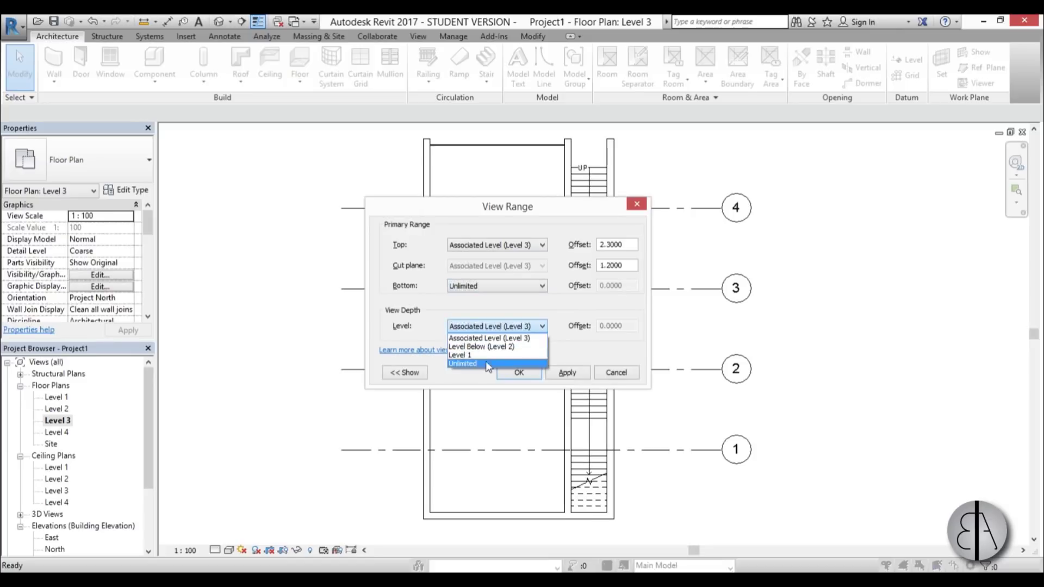
{"action": "left_click", "coordinate": [483, 363]}
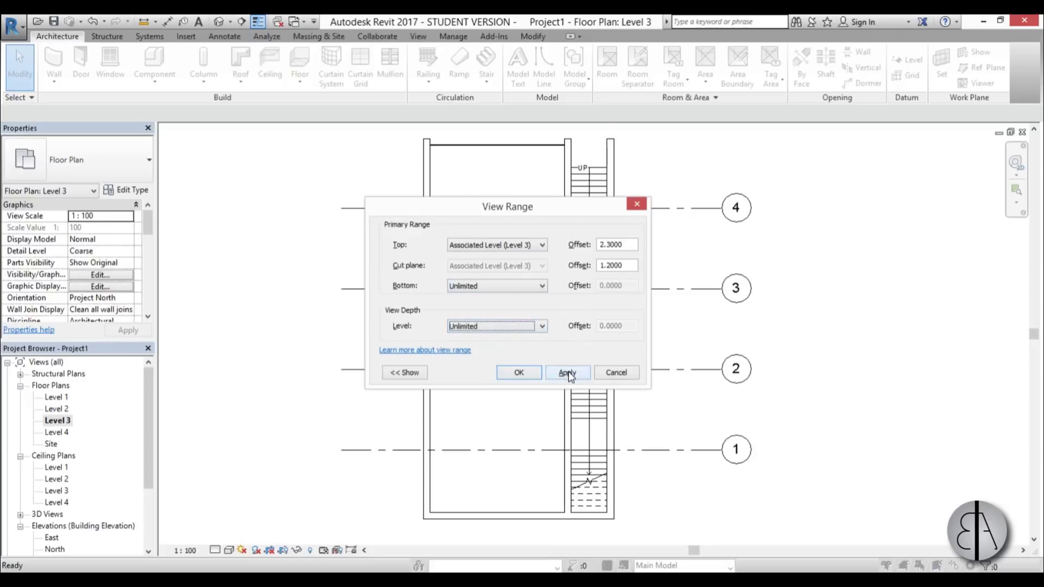
{"action": "left_click", "coordinate": [519, 372]}
{"action": "middle_click_drag", "start_coordinate": [536, 408], "coordinate": [517, 424]}
{"action": "scroll", "coordinate": [476, 306], "scroll_direction": "up", "scroll_amount": 3}
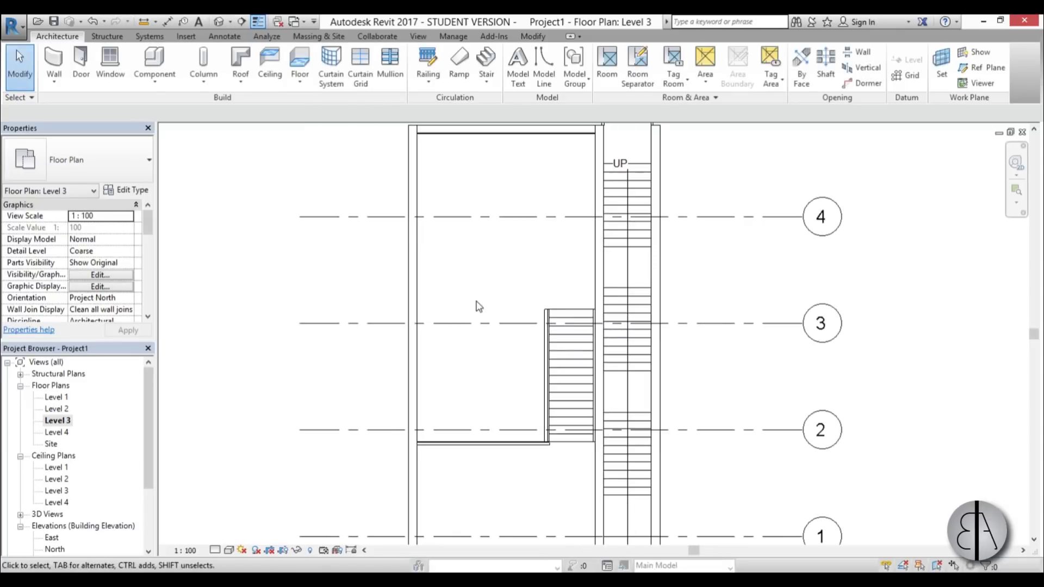
Start the Beam tool (BM) from the Structure tools to place UB305x165x40 universal beams on Level 3
{"action": "left_click", "coordinate": [111, 39]}
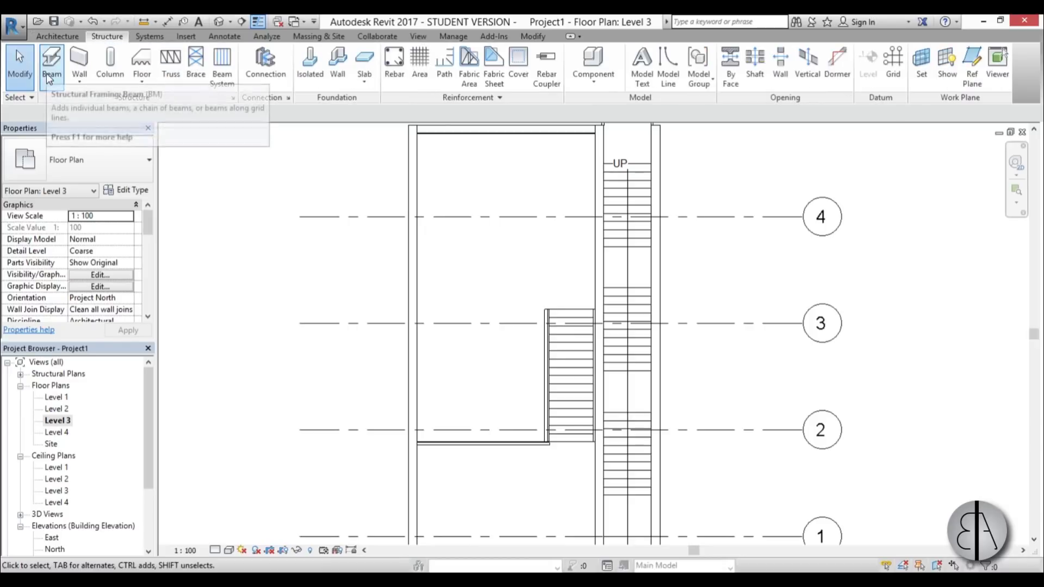
{"action": "key", "text": "b"}
{"action": "key", "text": "m"}
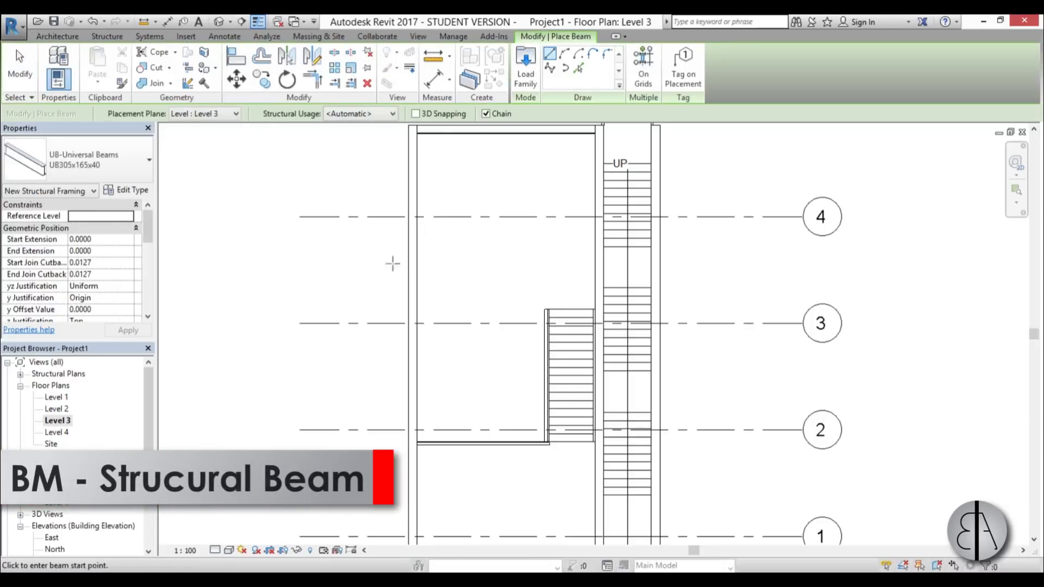
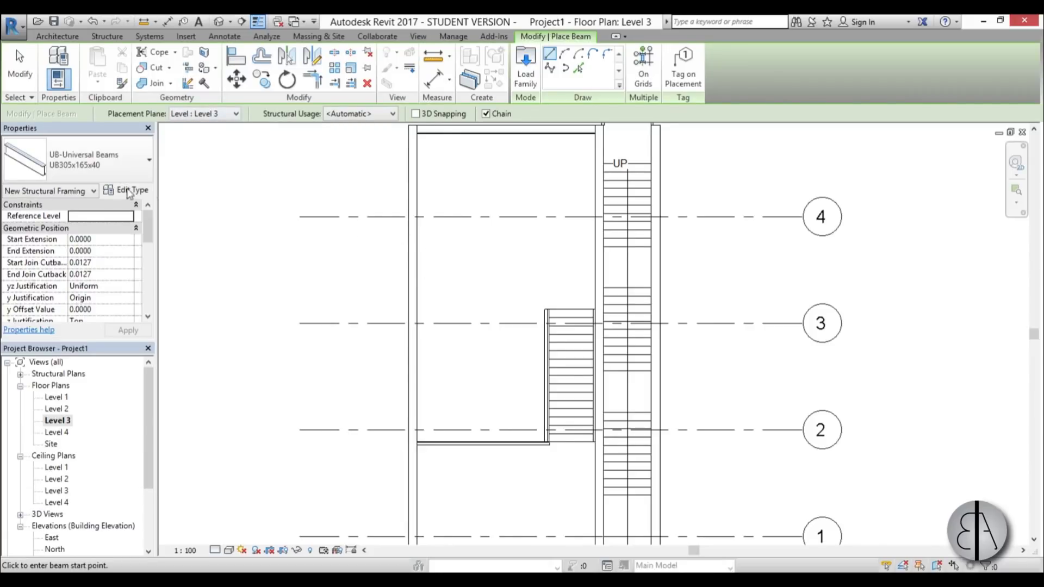
Place a 6.0000 m UB305x165x40 beam along grid 4 between the walls, then select it
{"action": "left_click", "coordinate": [76, 160]}
{"action": "scroll", "coordinate": [416, 216], "scroll_direction": "up", "scroll_amount": 3}
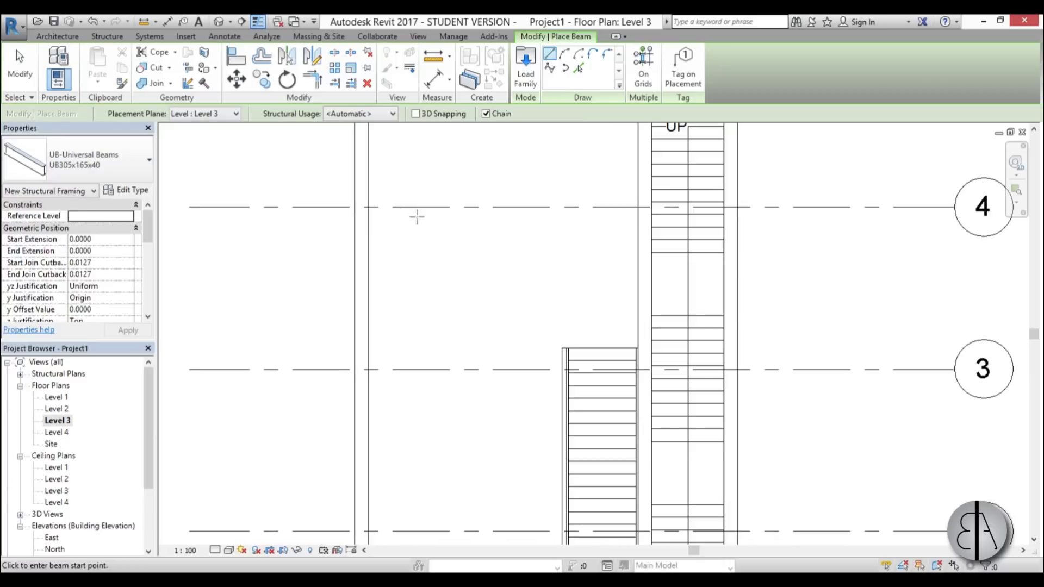
{"action": "left_click", "coordinate": [368, 207]}
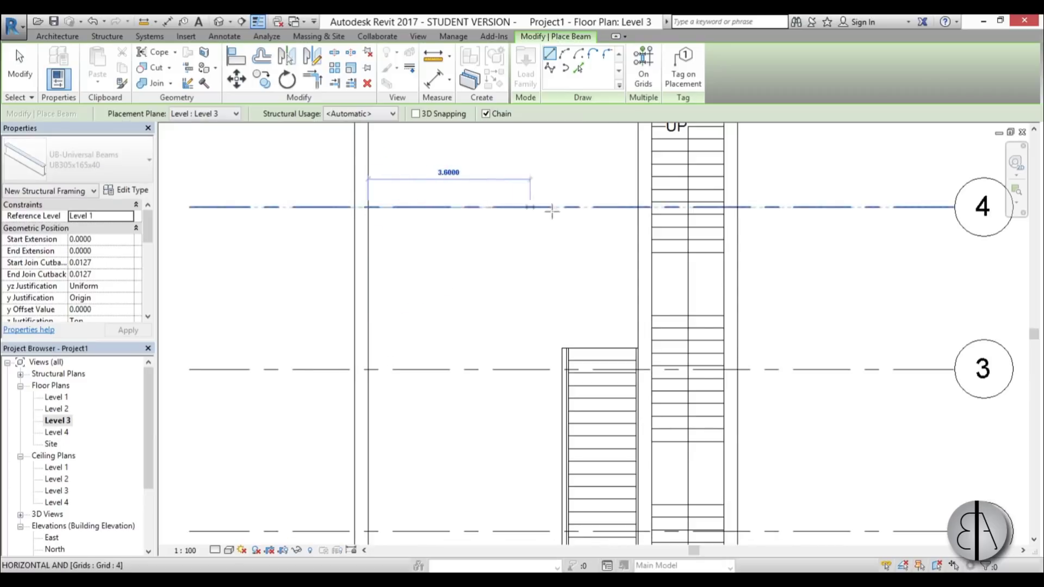
{"action": "scroll", "coordinate": [634, 207], "scroll_direction": "up", "scroll_amount": 2}
{"action": "scroll", "coordinate": [564, 333], "scroll_direction": "down", "scroll_amount": 2}
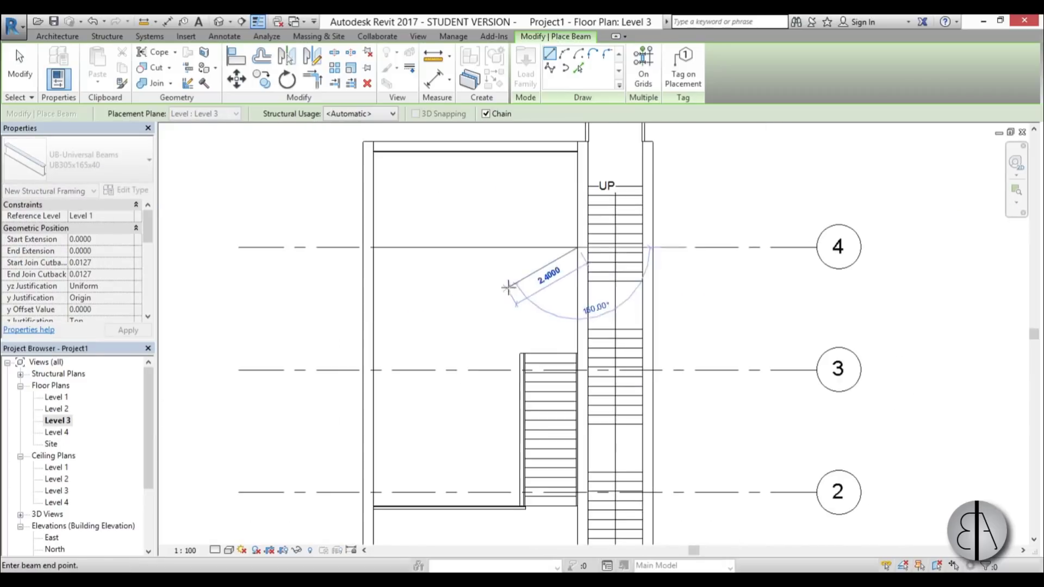
{"action": "key", "text": "Escape"}
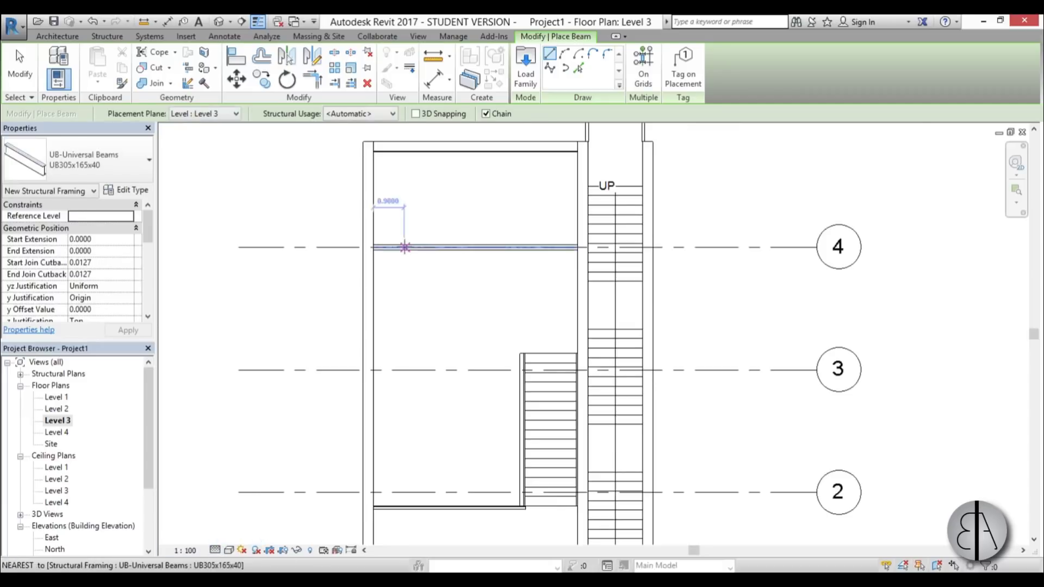
{"action": "scroll", "coordinate": [405, 248], "scroll_direction": "up", "scroll_amount": 3}
{"action": "key", "text": "Escape"}
{"action": "key", "text": "Escape"}
{"action": "left_click", "coordinate": [401, 248]}
{"action": "scroll", "coordinate": [401, 251], "scroll_direction": "down", "scroll_amount": 4}
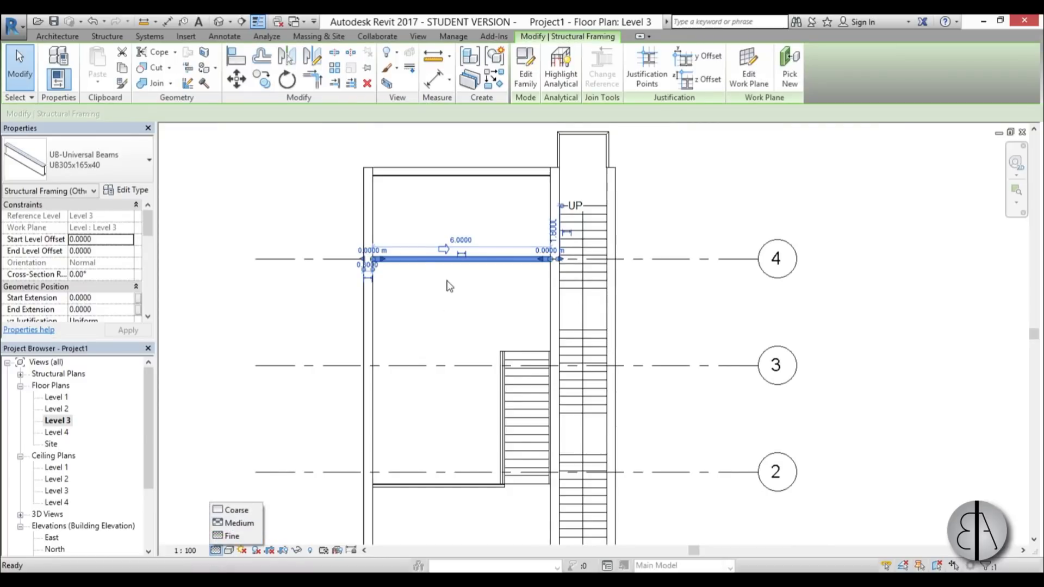
{"action": "scroll", "coordinate": [437, 300], "scroll_direction": "up", "scroll_amount": 3}
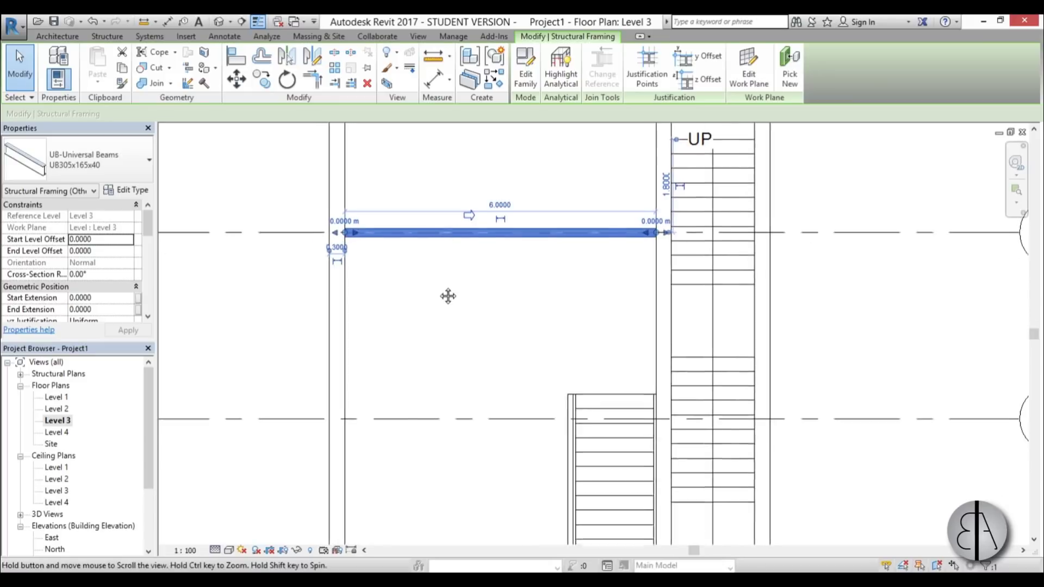
Copy the grid 4 beam onto grid 3 using CO
{"action": "key", "text": "c"}
{"action": "key", "text": "o"}
{"action": "scroll", "coordinate": [430, 291], "scroll_direction": "down", "scroll_amount": 2}
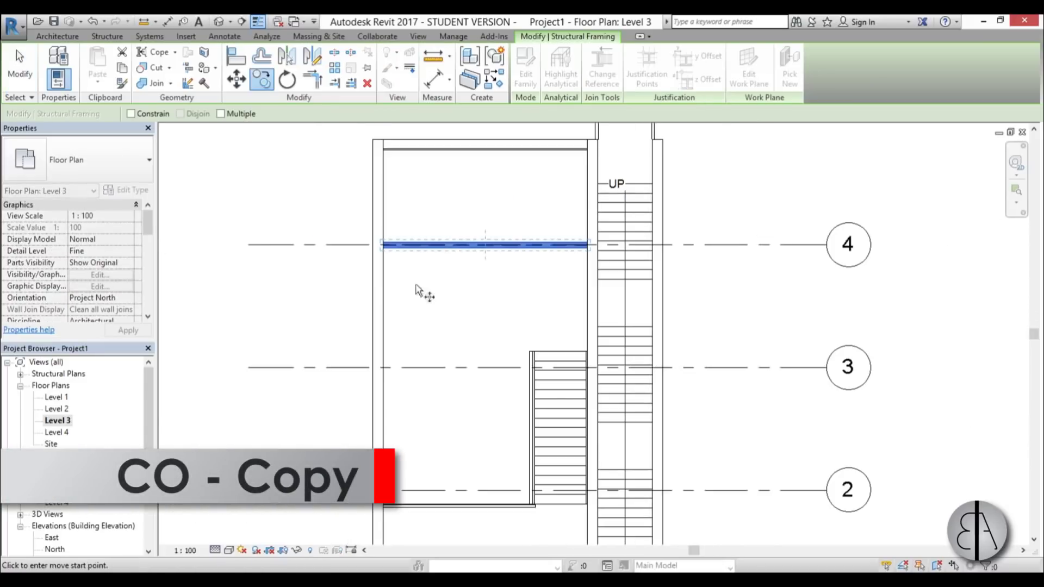
{"action": "left_click", "coordinate": [248, 246]}
{"action": "left_click", "coordinate": [249, 368]}
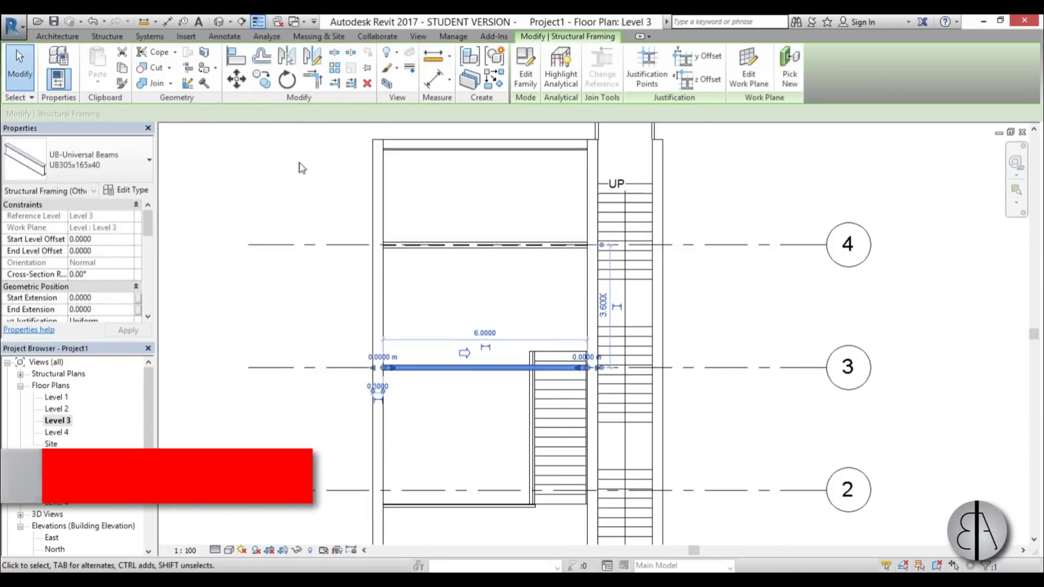
Copy the beam again to place copies on grids 2 and 1
{"action": "key", "text": "c"}
{"action": "key", "text": "o"}
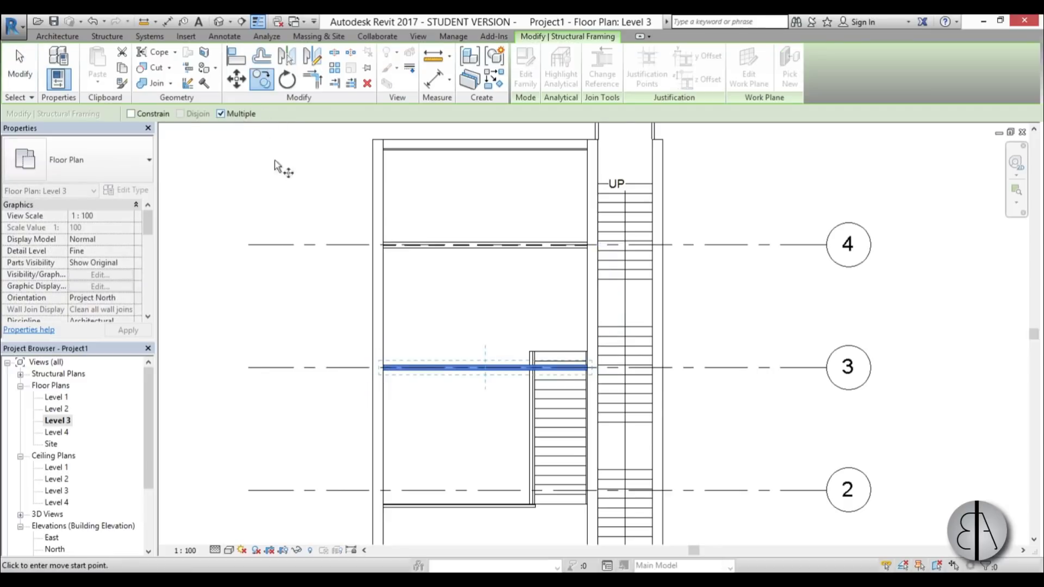
{"action": "scroll", "coordinate": [332, 295], "scroll_direction": "down", "scroll_amount": 1}
{"action": "middle_click_drag", "start_coordinate": [338, 288], "coordinate": [387, 139]}
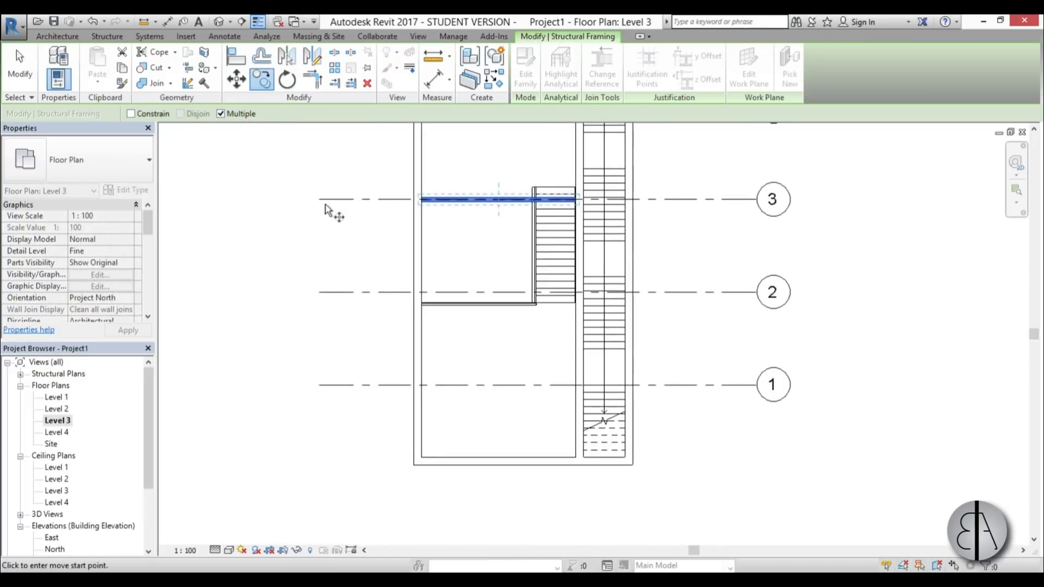
{"action": "left_click", "coordinate": [319, 291]}
{"action": "left_click", "coordinate": [316, 385]}
{"action": "scroll", "coordinate": [347, 391], "scroll_direction": "down", "scroll_amount": 3}
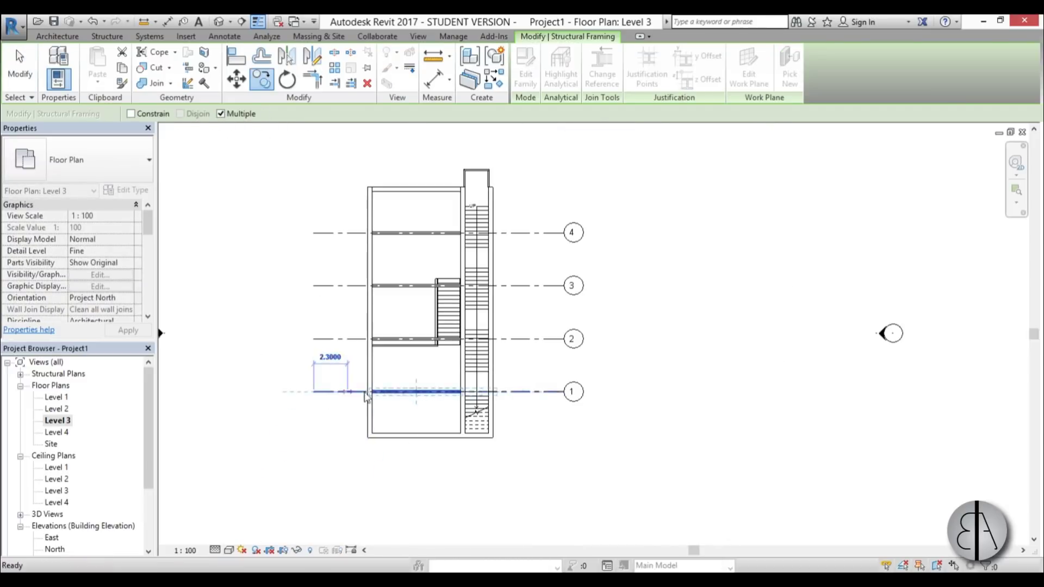
{"action": "key", "text": "Escape"}
{"action": "key", "text": "Escape"}
{"action": "scroll", "coordinate": [415, 272], "scroll_direction": "up", "scroll_amount": 3}
{"action": "scroll", "coordinate": [450, 268], "scroll_direction": "down", "scroll_amount": 2}
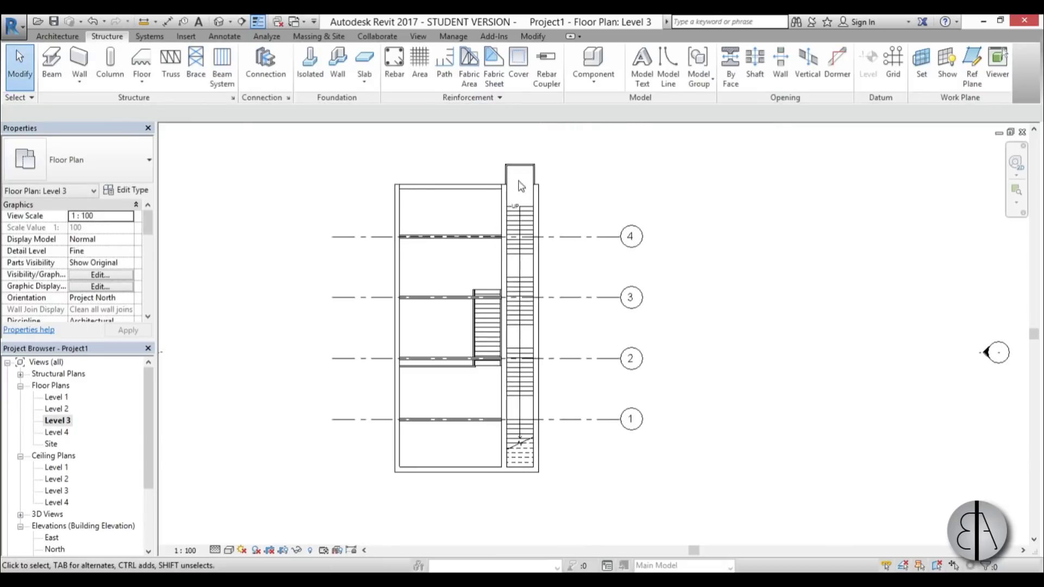
{"action": "scroll", "coordinate": [521, 187], "scroll_direction": "up", "scroll_amount": 3}
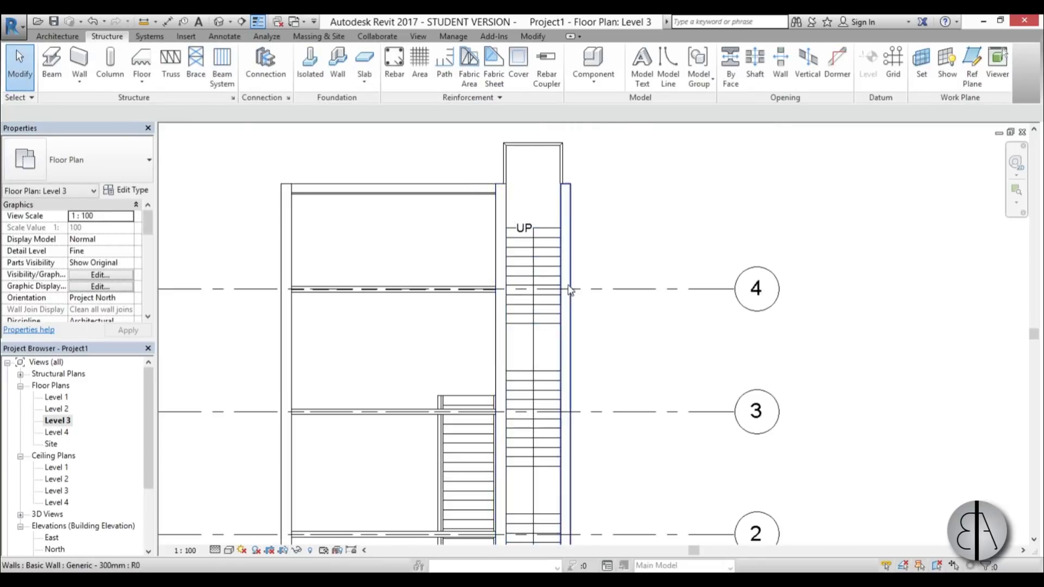
On the Level 4 plan, set the view range Bottom and View Depth levels to Unlimited
{"action": "double_click", "coordinate": [60, 432]}
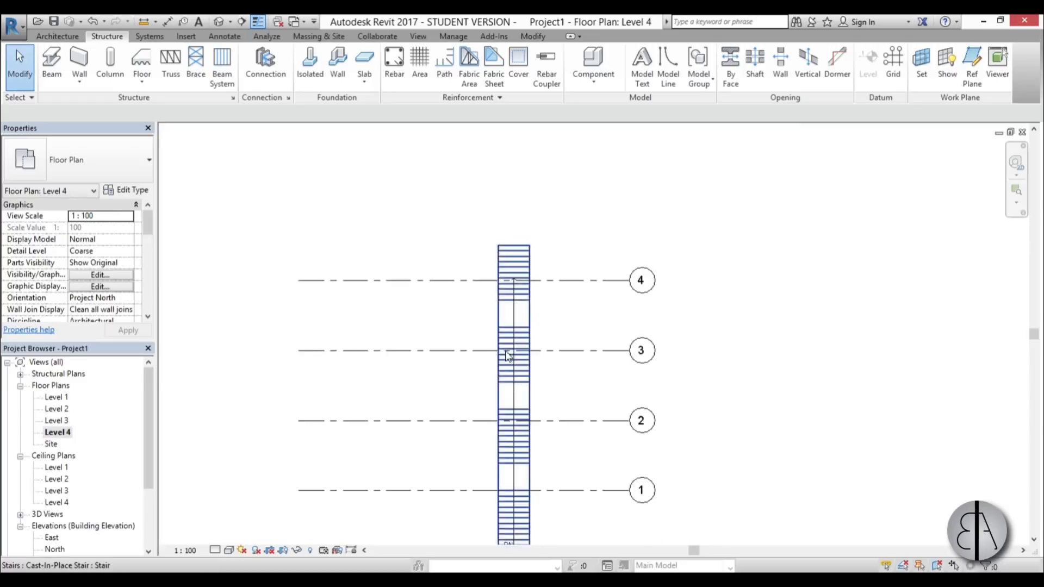
{"action": "scroll", "coordinate": [487, 352], "scroll_direction": "down", "scroll_amount": 4}
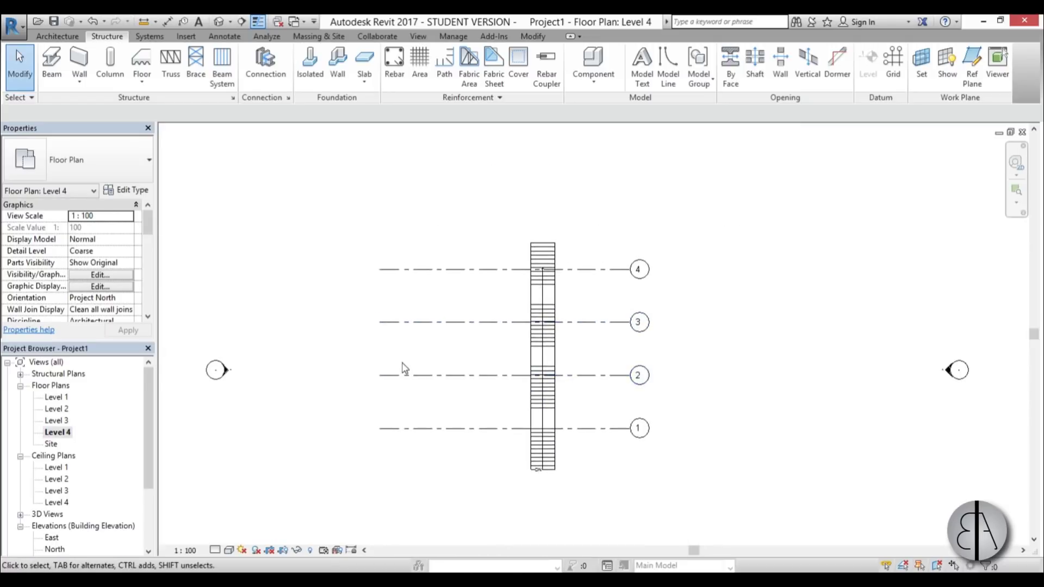
{"action": "key", "text": "v"}
{"action": "key", "text": "r"}
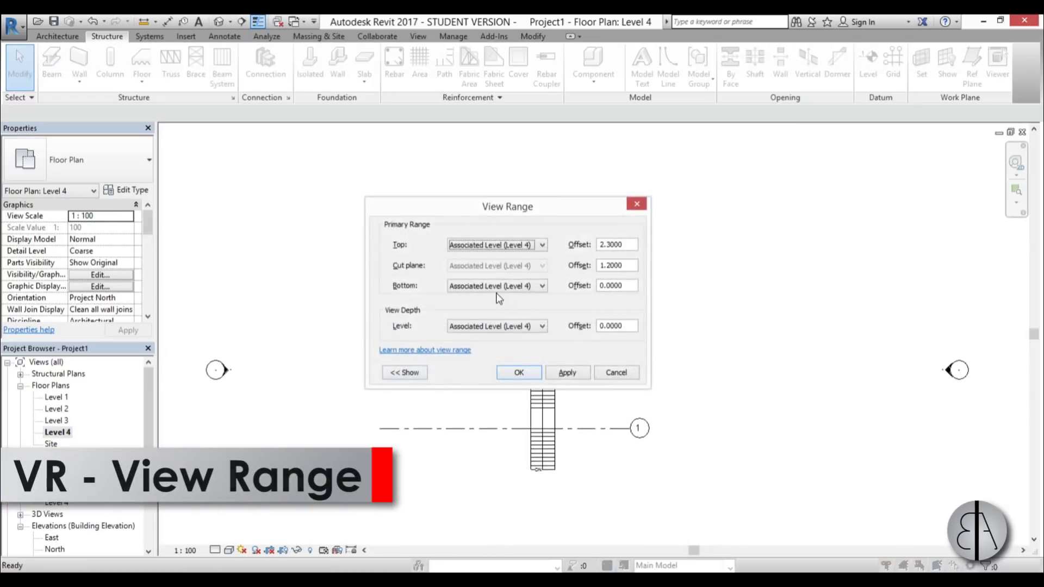
{"action": "left_click", "coordinate": [495, 286]}
{"action": "left_click", "coordinate": [478, 331]}
{"action": "left_click", "coordinate": [477, 326]}
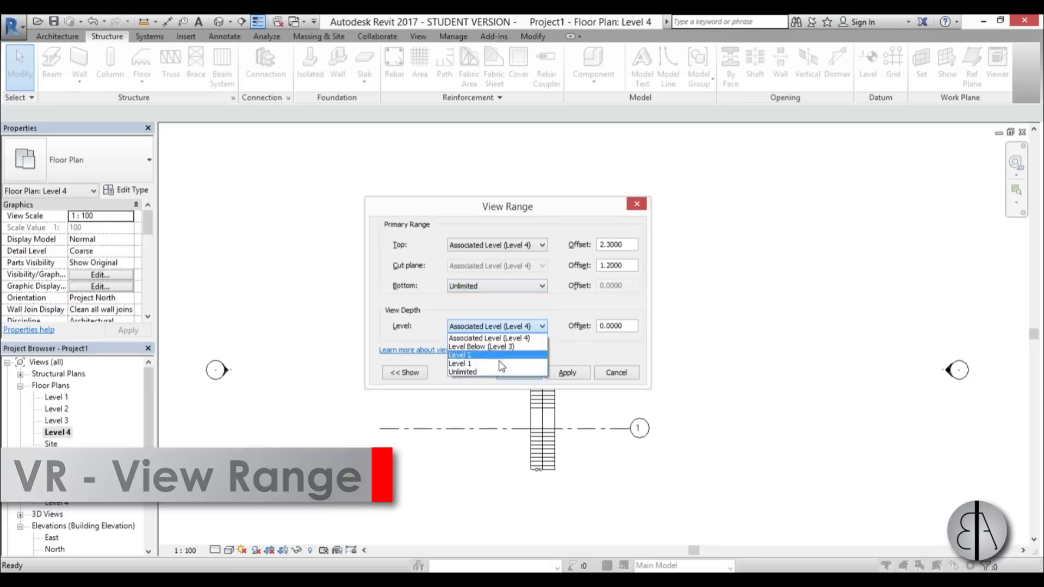
{"action": "left_click", "coordinate": [478, 373]}
{"action": "left_click", "coordinate": [531, 374]}
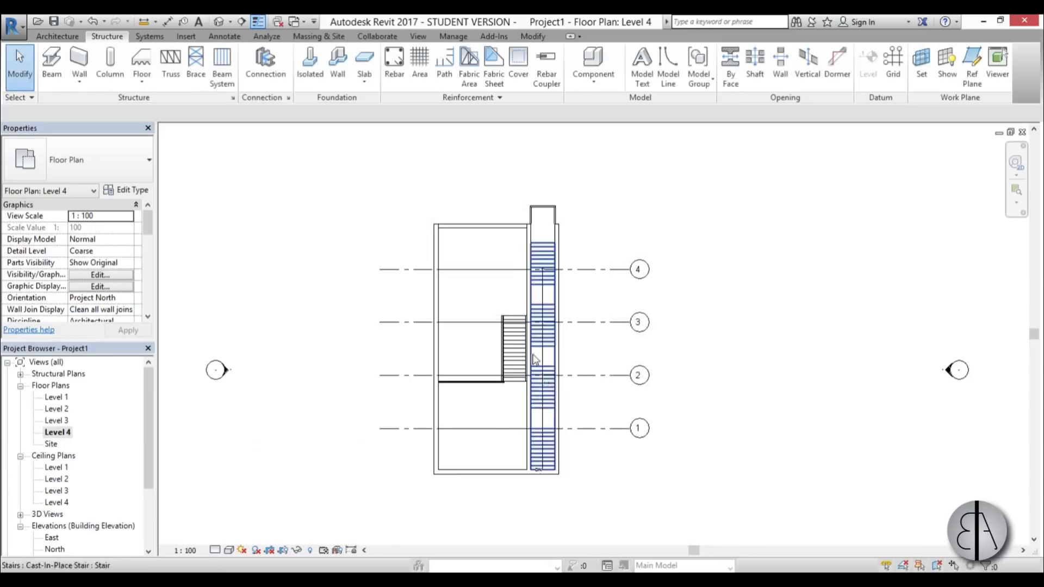
{"action": "scroll", "coordinate": [554, 304], "scroll_direction": "up", "scroll_amount": 2}
{"action": "middle_click_drag", "start_coordinate": [492, 246], "coordinate": [489, 224]}
{"action": "scroll", "coordinate": [485, 221], "scroll_direction": "up", "scroll_amount": 3}
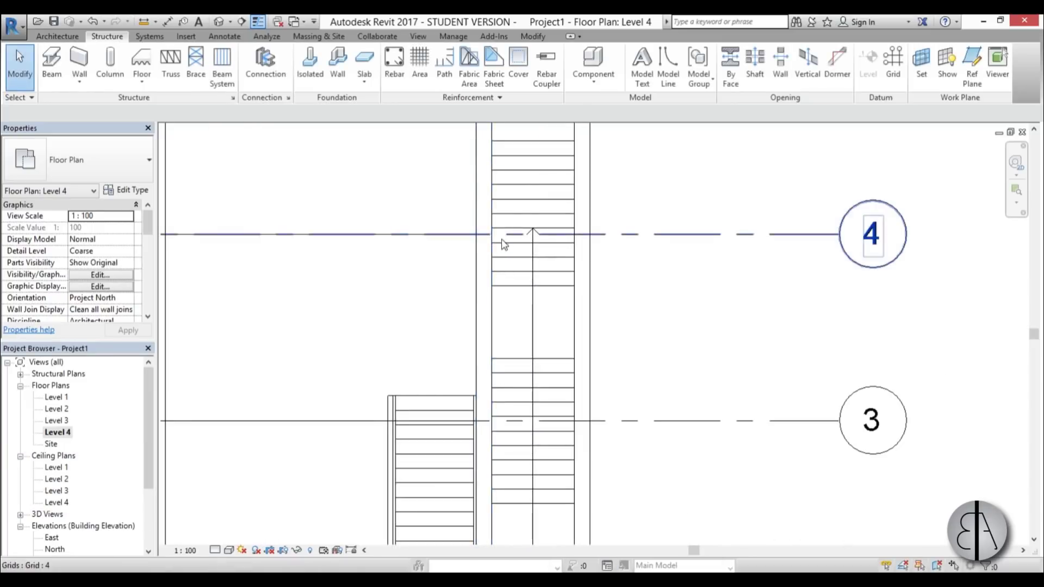
{"action": "scroll", "coordinate": [380, 244], "scroll_direction": "down", "scroll_amount": 4}
{"action": "middle_click_drag", "start_coordinate": [347, 295], "coordinate": [344, 261]}
Load M_Concrete-Rectangular Beam from US Metric > Structural Framing > Concrete for the Beam tool
{"action": "key", "text": "b"}
{"action": "key", "text": "m"}
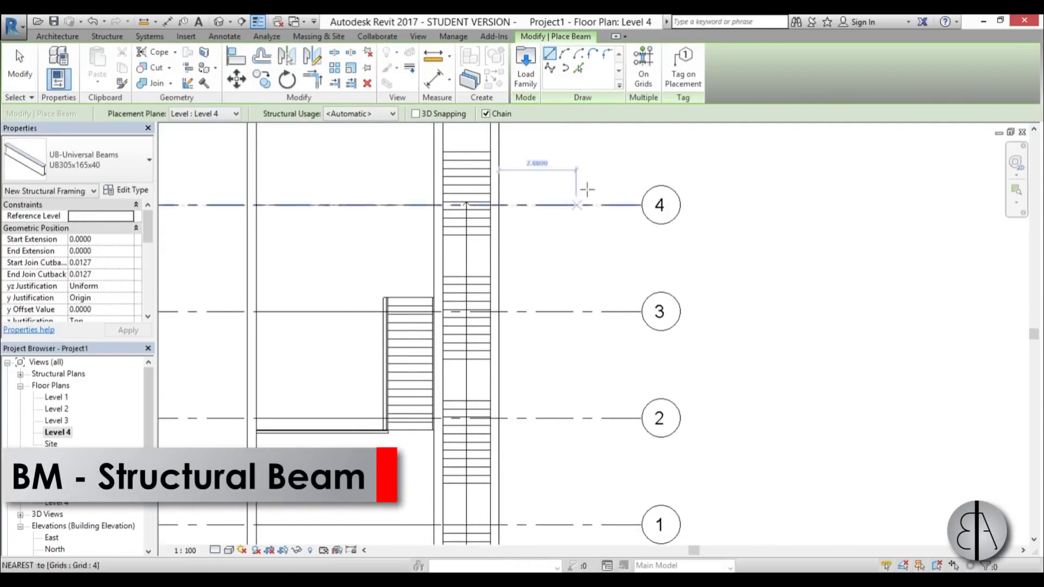
{"action": "left_click", "coordinate": [525, 68]}
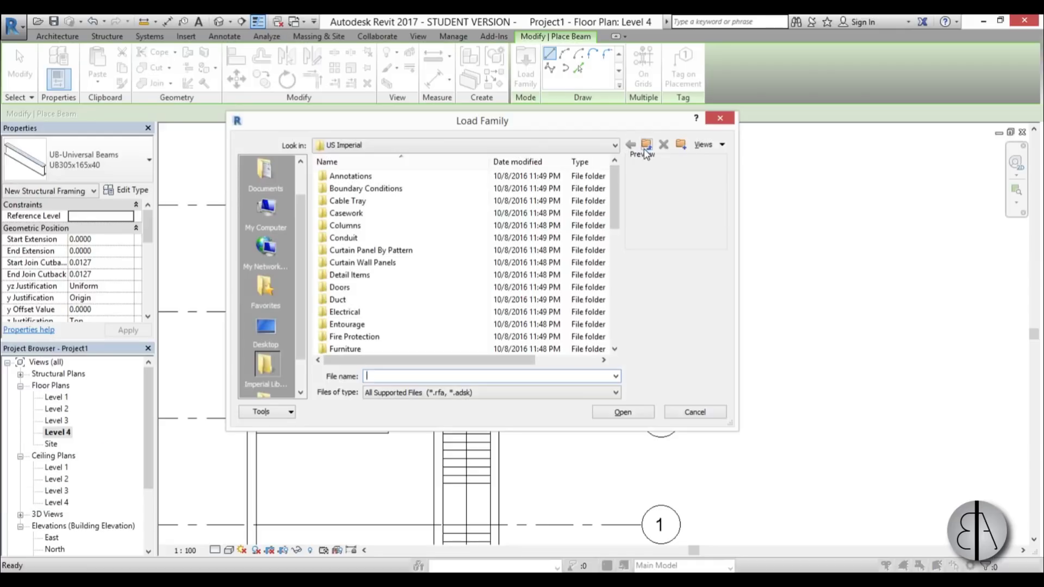
{"action": "left_click", "coordinate": [646, 145]}
{"action": "double_click", "coordinate": [386, 201]}
{"action": "scroll", "coordinate": [440, 262], "scroll_direction": "down", "scroll_amount": 7}
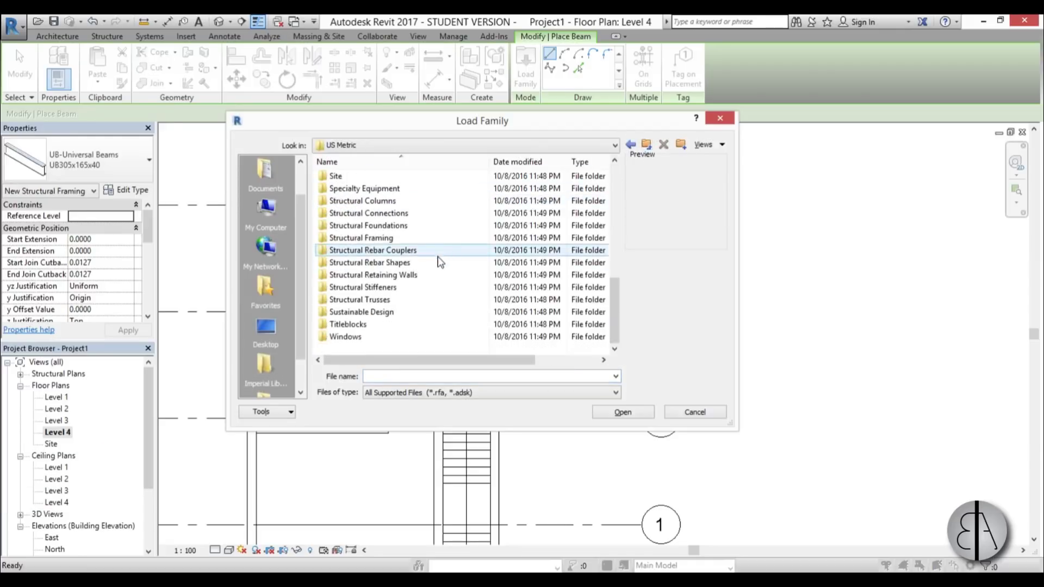
{"action": "double_click", "coordinate": [388, 238]}
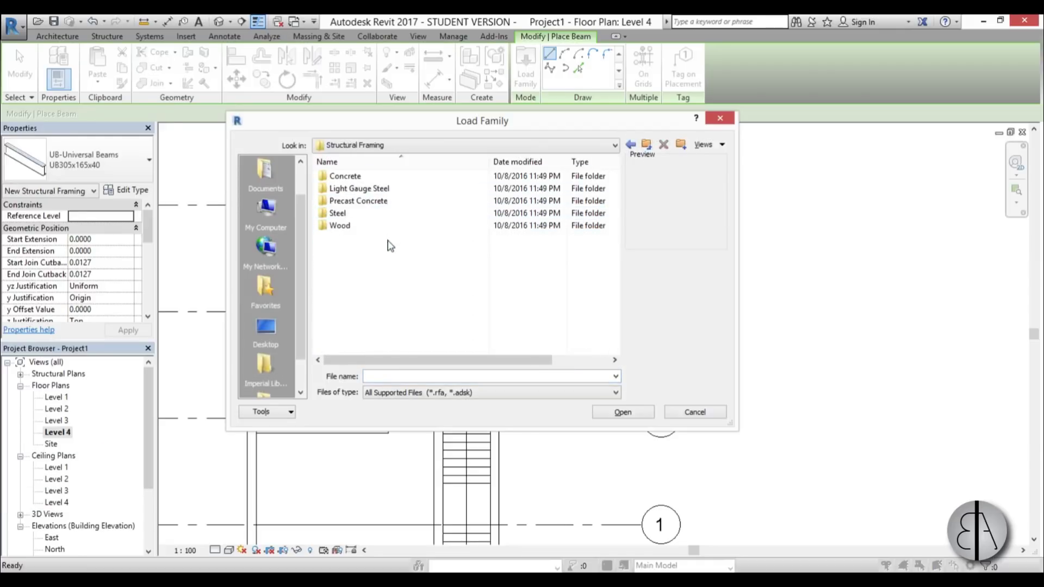
{"action": "double_click", "coordinate": [369, 176]}
{"action": "left_click", "coordinate": [372, 177]}
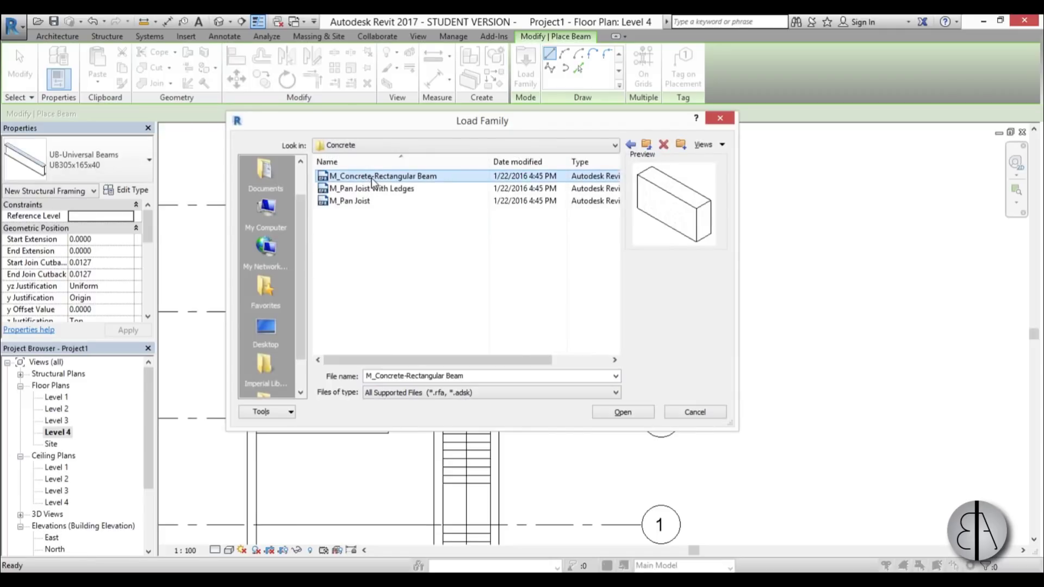
{"action": "double_click", "coordinate": [373, 177]}
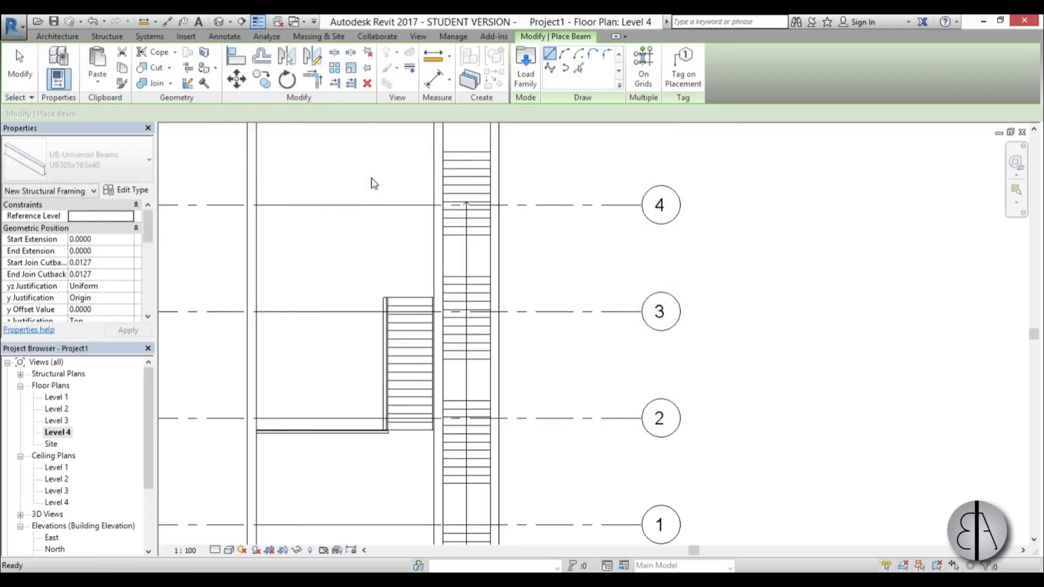
{"action": "left_click", "coordinate": [86, 178]}
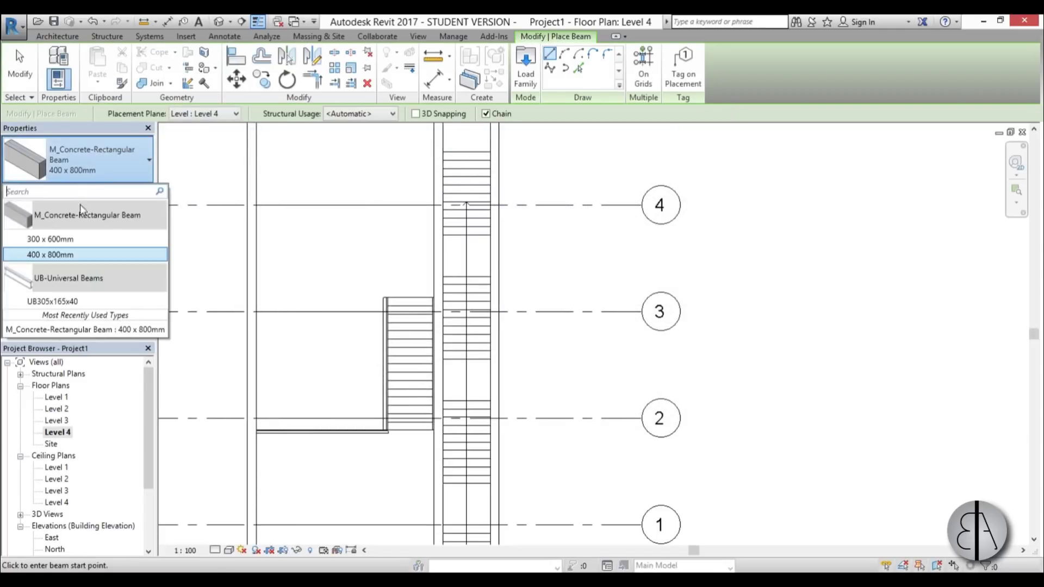
Draw a 300 x 600mm concrete beam along grid 4 and select it
{"action": "left_click", "coordinate": [67, 240]}
{"action": "scroll", "coordinate": [489, 216], "scroll_direction": "up", "scroll_amount": 4}
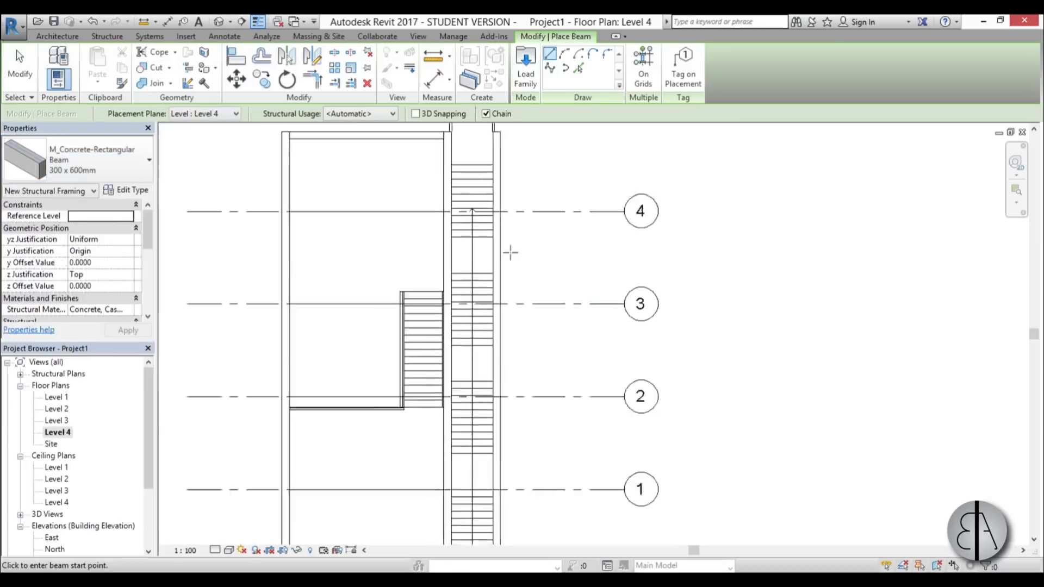
{"action": "scroll", "coordinate": [469, 249], "scroll_direction": "up", "scroll_amount": 2}
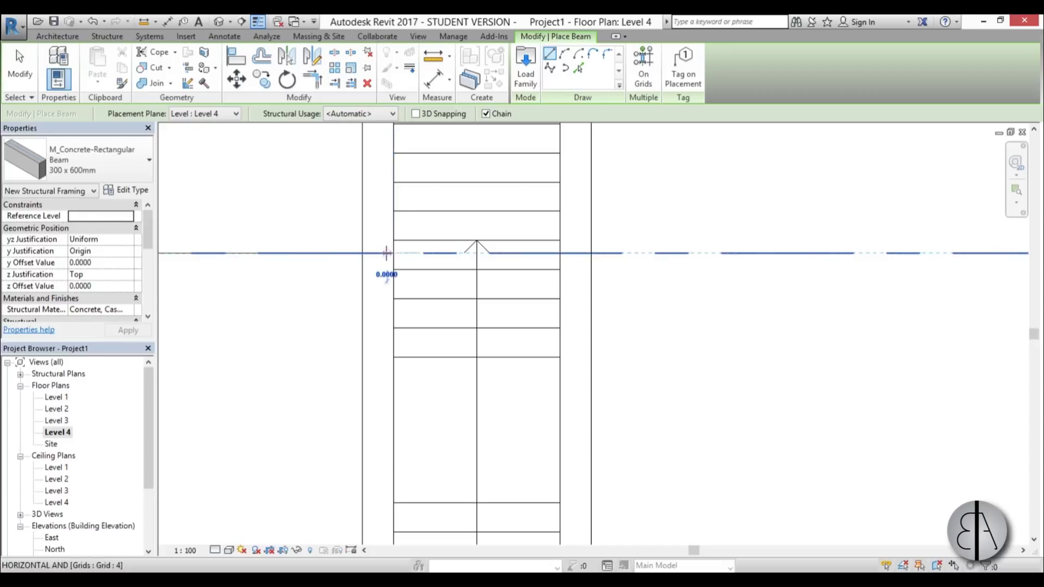
{"action": "left_click", "coordinate": [572, 253]}
{"action": "key", "text": "Escape"}
{"action": "key", "text": "Escape"}
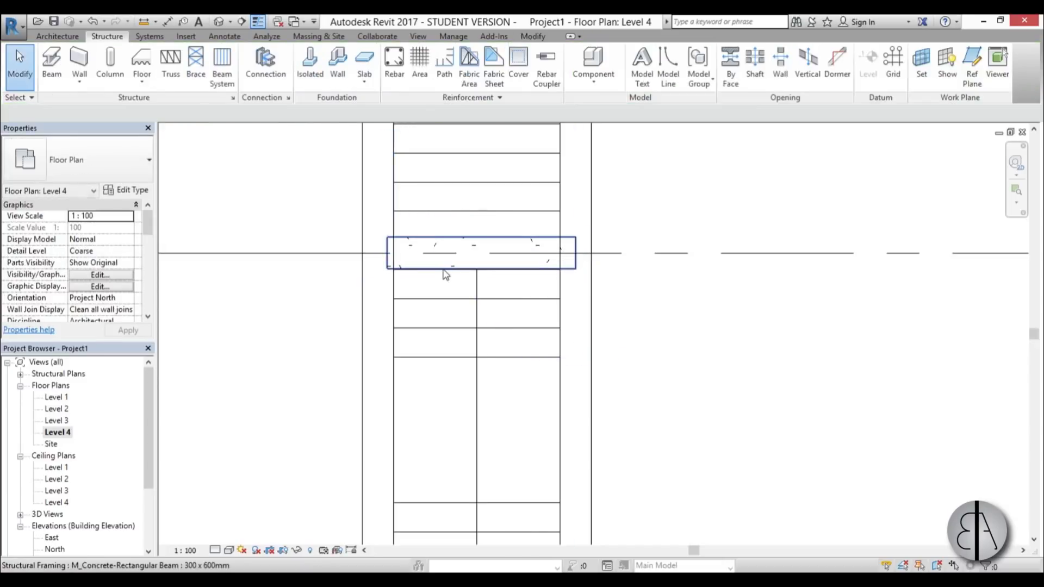
{"action": "left_click", "coordinate": [445, 272]}
{"action": "scroll", "coordinate": [389, 275], "scroll_direction": "up", "scroll_amount": 3}
Align the beam's ends to the stair edges and stretch it along grid 4 to 1.6000 m
{"action": "key", "text": "a"}
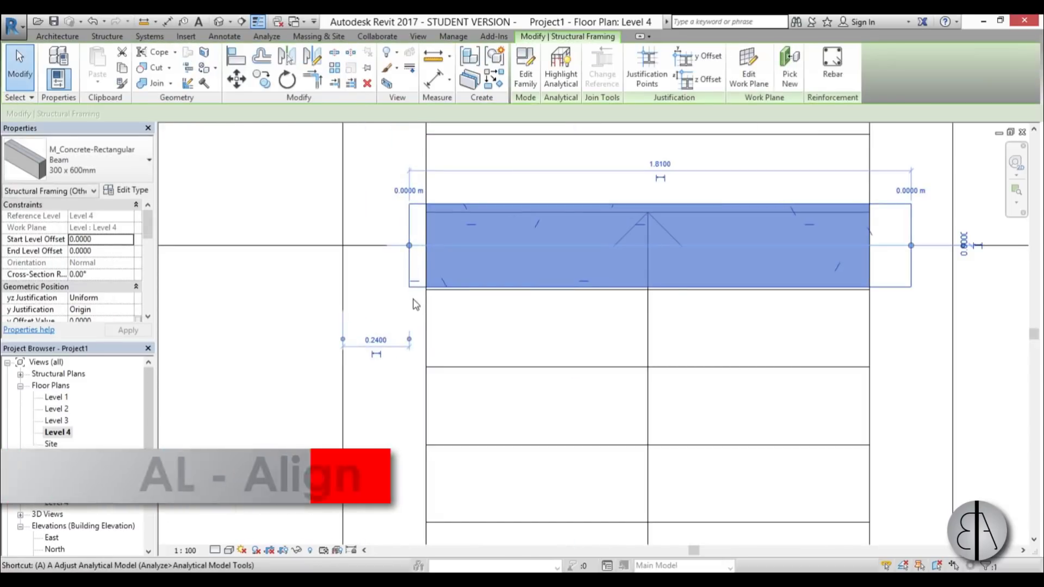
{"action": "key", "text": "l"}
{"action": "left_click", "coordinate": [413, 275]}
{"action": "scroll", "coordinate": [380, 275], "scroll_direction": "down", "scroll_amount": 3}
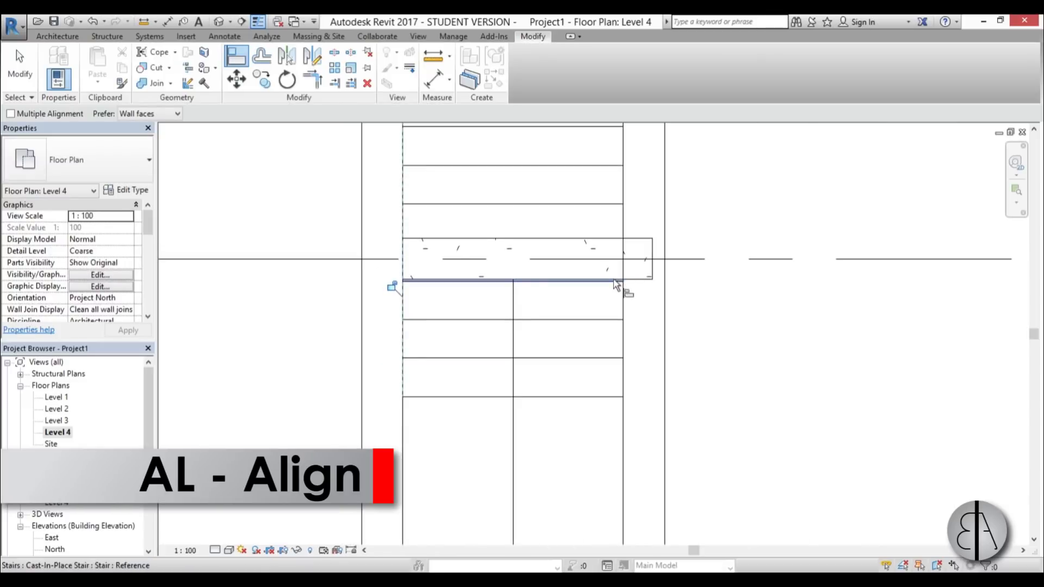
{"action": "left_click", "coordinate": [624, 302]}
{"action": "left_click", "coordinate": [652, 266]}
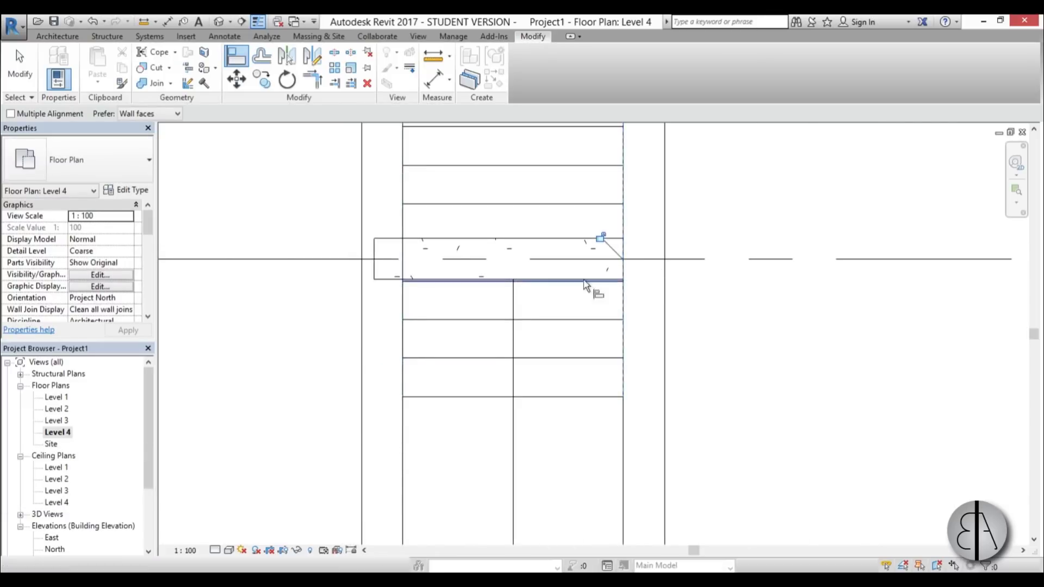
{"action": "key", "text": "Escape"}
{"action": "left_click", "coordinate": [378, 278]}
{"action": "left_click", "coordinate": [377, 278]}
{"action": "left_click_drag", "start_coordinate": [376, 260], "coordinate": [403, 259]}
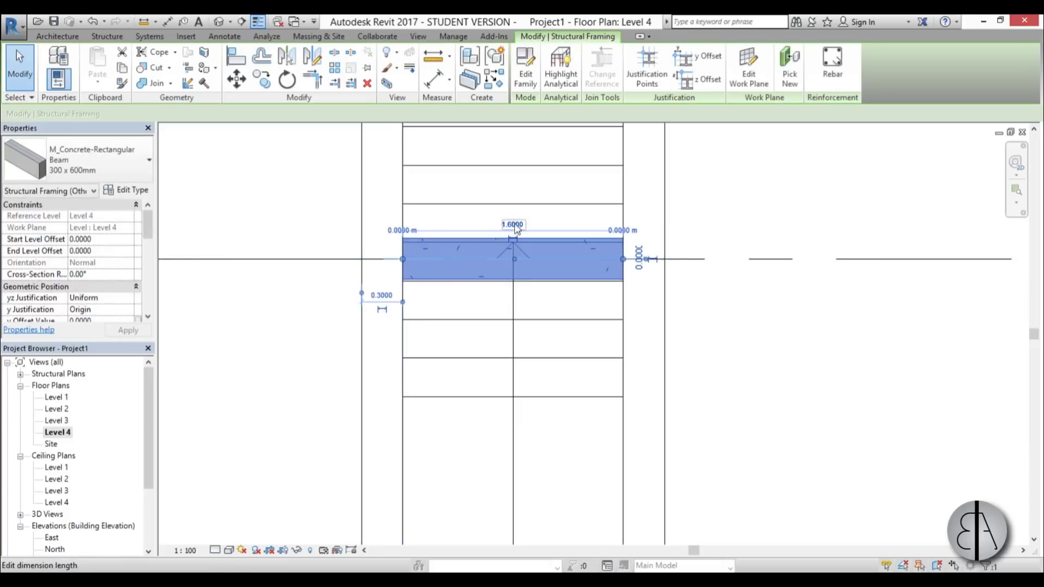
{"action": "key", "text": "Escape"}
{"action": "scroll", "coordinate": [506, 287], "scroll_direction": "down", "scroll_amount": 8}
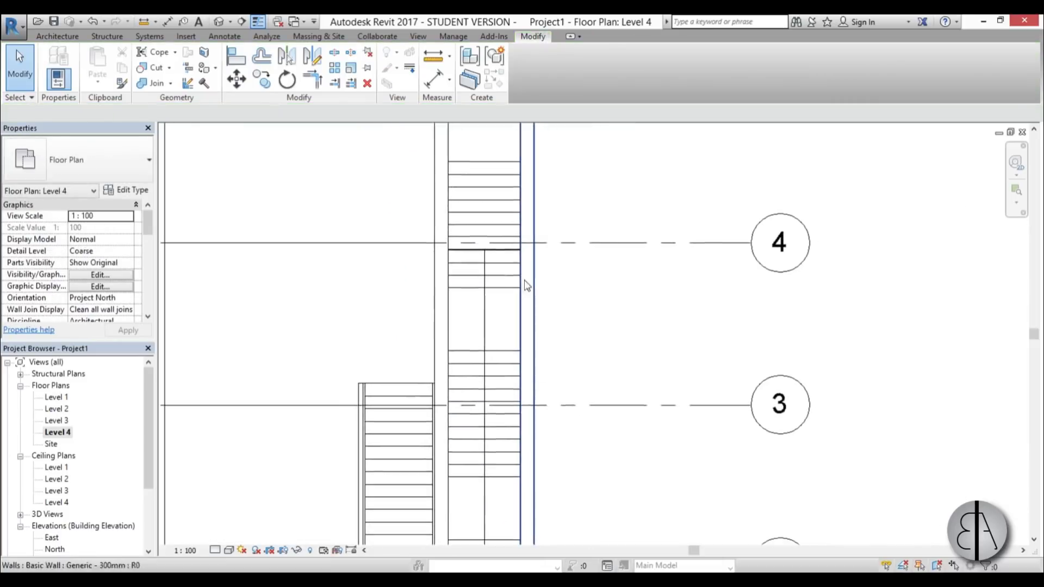
{"action": "scroll", "coordinate": [471, 247], "scroll_direction": "up", "scroll_amount": 5}
{"action": "left_click", "coordinate": [455, 256]}
{"action": "scroll", "coordinate": [535, 280], "scroll_direction": "down", "scroll_amount": 3}
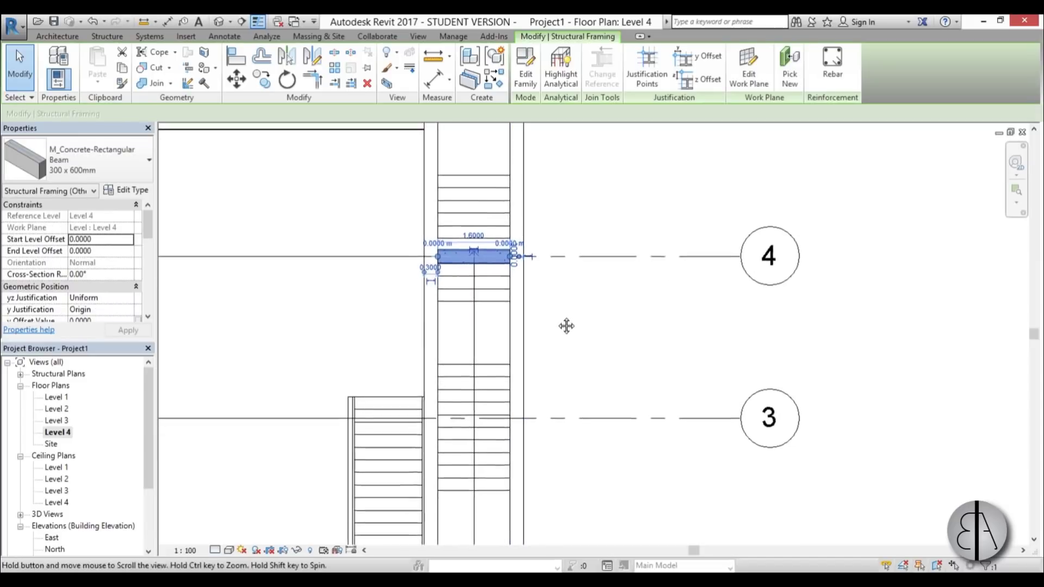
Copy the grid 4 concrete beam to the other stair grids and the top landing
{"action": "key", "text": "c"}
{"action": "key", "text": "o"}
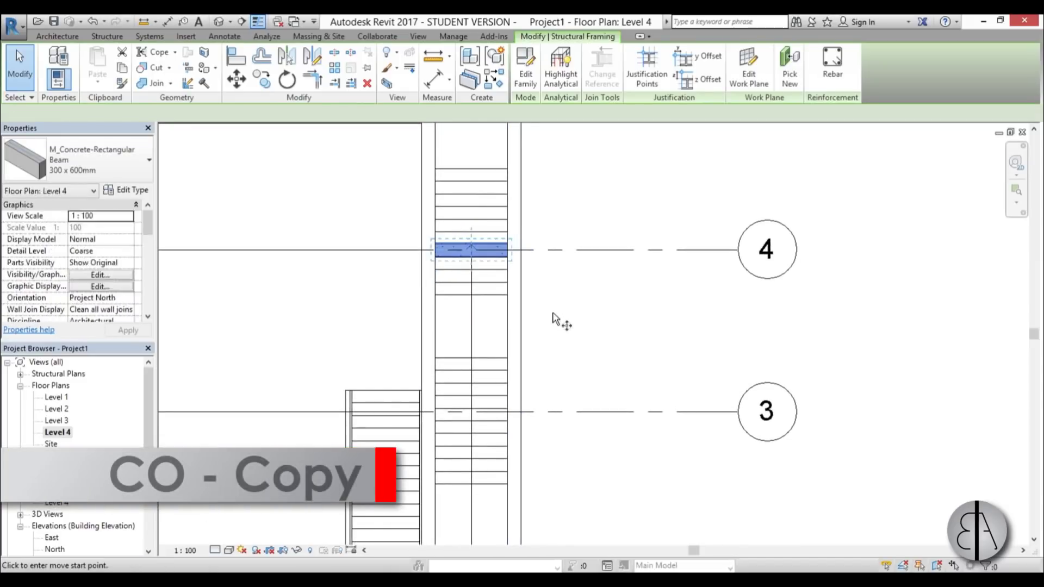
{"action": "left_click", "coordinate": [545, 255]}
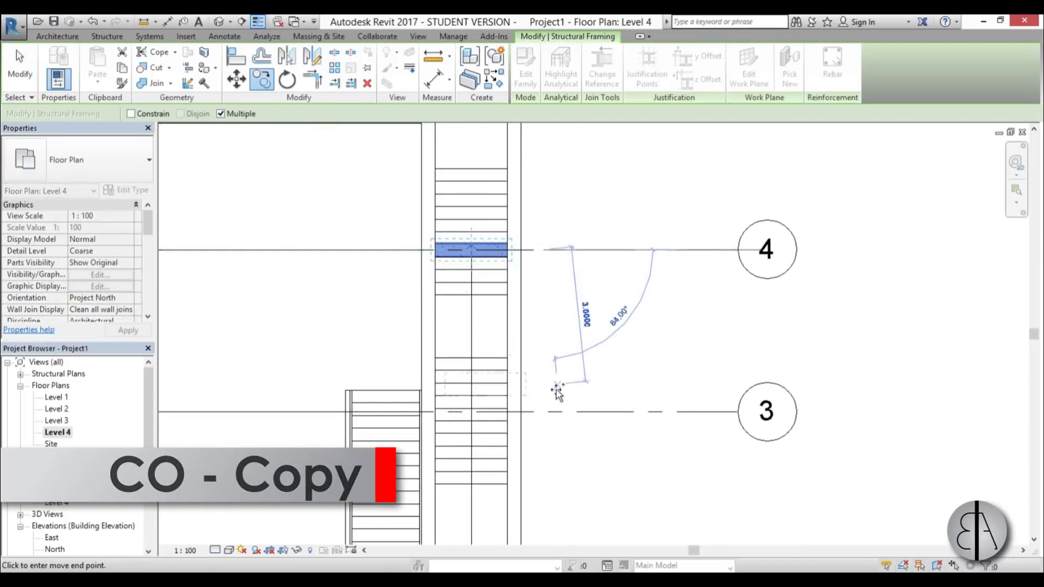
{"action": "scroll", "coordinate": [554, 464], "scroll_direction": "down", "scroll_amount": 3}
{"action": "middle_click_drag", "start_coordinate": [560, 463], "coordinate": [527, 413]}
{"action": "left_click", "coordinate": [547, 318]}
{"action": "scroll", "coordinate": [546, 245], "scroll_direction": "down", "scroll_amount": 2}
{"action": "scroll", "coordinate": [515, 274], "scroll_direction": "up", "scroll_amount": 3}
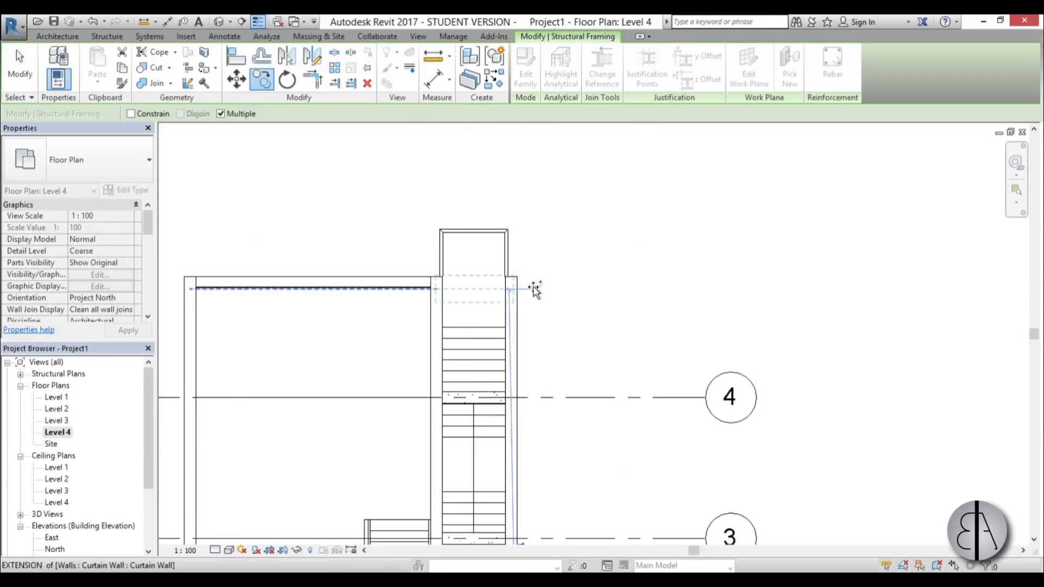
{"action": "left_click", "coordinate": [535, 289]}
{"action": "key", "text": "Escape"}
{"action": "key", "text": "Escape"}
{"action": "scroll", "coordinate": [497, 273], "scroll_direction": "down", "scroll_amount": 3}
{"action": "middle_click_drag", "start_coordinate": [526, 429], "coordinate": [512, 303]}
{"action": "scroll", "coordinate": [486, 348], "scroll_direction": "up", "scroll_amount": 3}
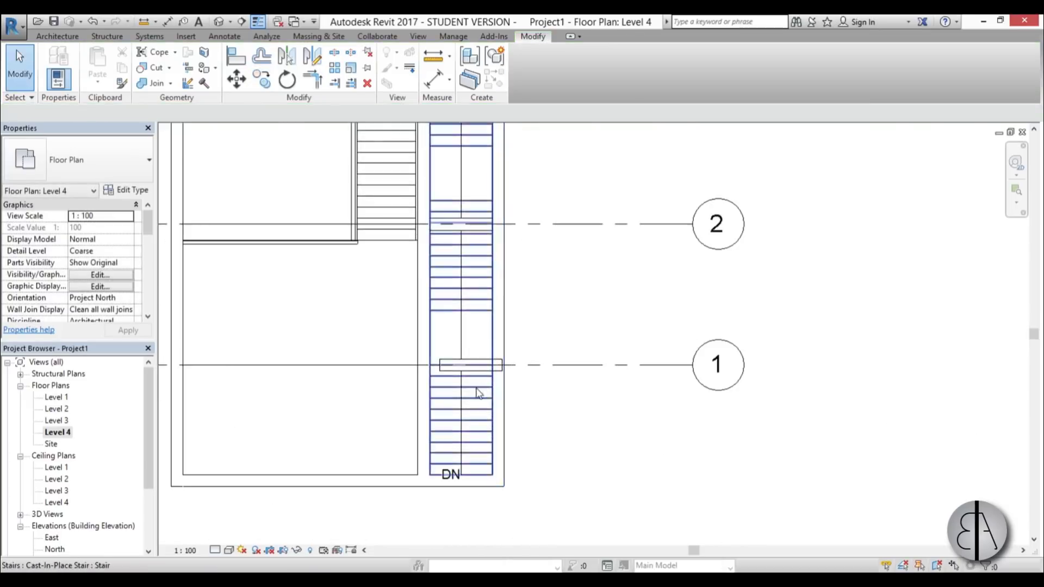
{"action": "scroll", "coordinate": [478, 392], "scroll_direction": "up", "scroll_amount": 3}
Align the top landing beam's edge flush with the floor edge, then view the model in Default 3D
{"action": "key", "text": "a"}
{"action": "key", "text": "l"}
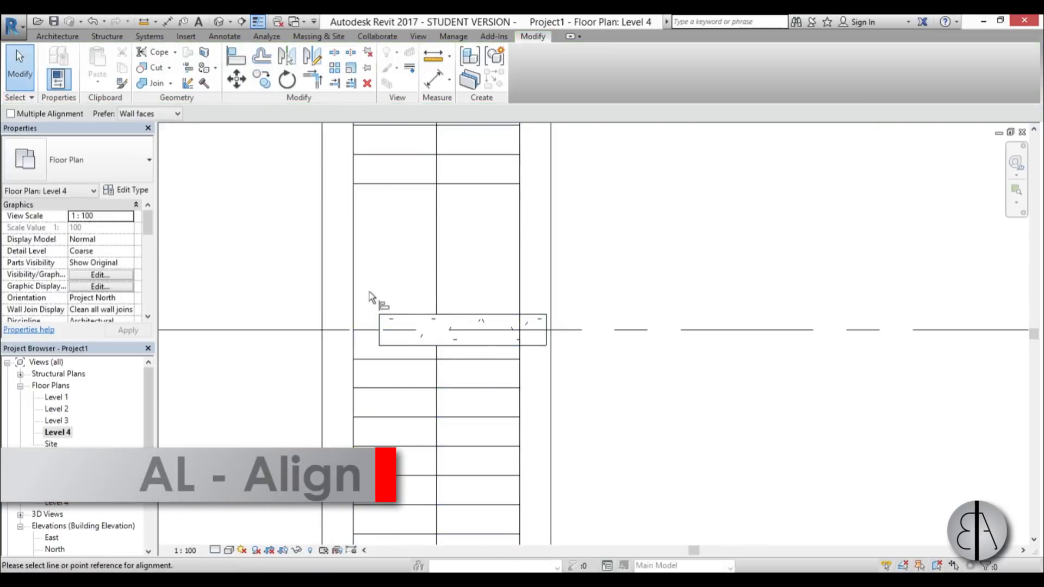
{"action": "scroll", "coordinate": [523, 373], "scroll_direction": "down", "scroll_amount": 4}
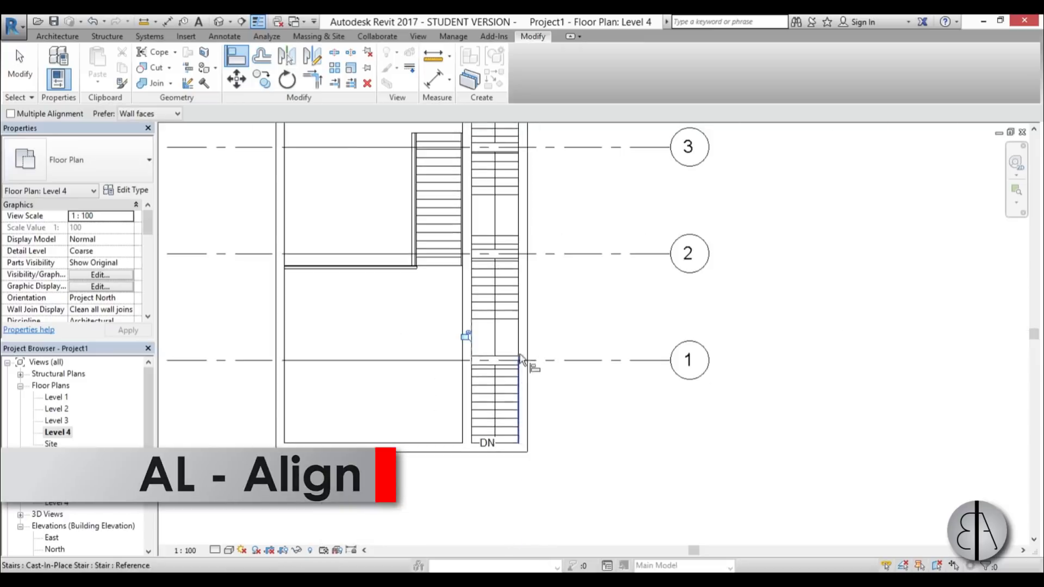
{"action": "middle_click_drag", "start_coordinate": [554, 162], "coordinate": [542, 488]}
{"action": "scroll", "coordinate": [464, 290], "scroll_direction": "up", "scroll_amount": 5}
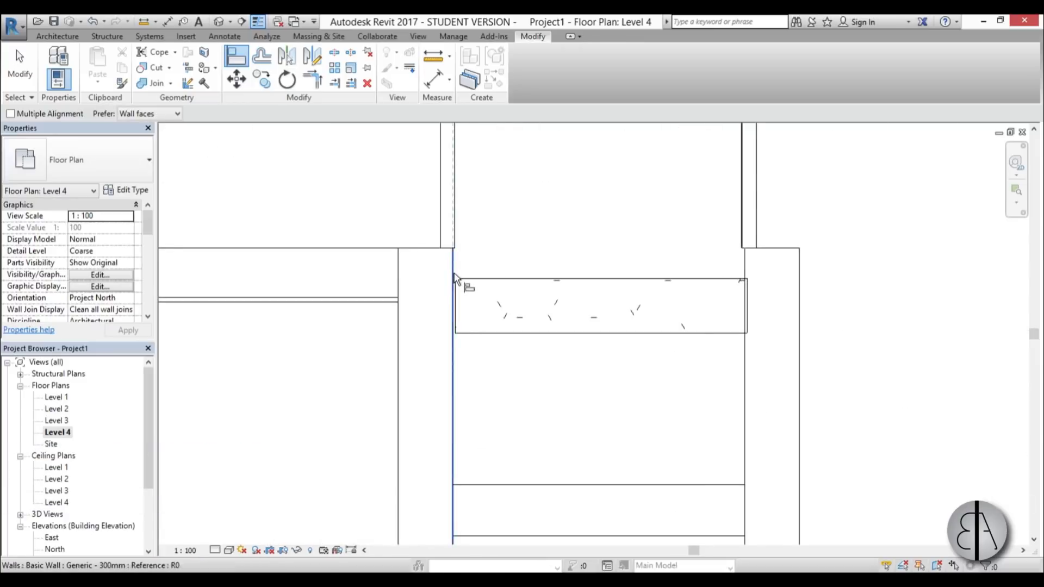
{"action": "left_click", "coordinate": [416, 250]}
{"action": "left_click", "coordinate": [483, 280]}
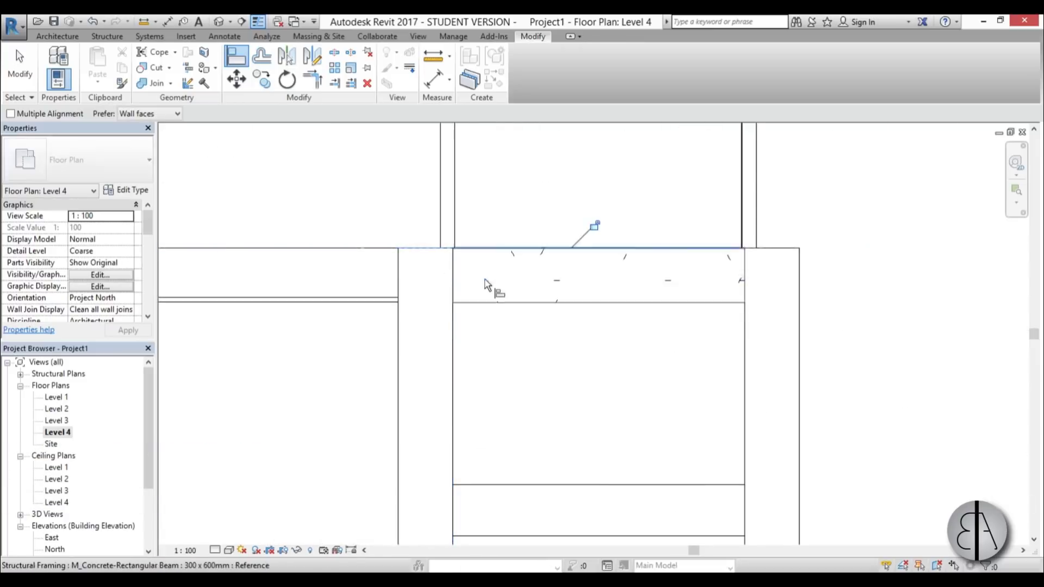
{"action": "scroll", "coordinate": [455, 201], "scroll_direction": "down", "scroll_amount": 6}
{"action": "scroll", "coordinate": [510, 326], "scroll_direction": "up", "scroll_amount": 3}
{"action": "scroll", "coordinate": [509, 338], "scroll_direction": "down", "scroll_amount": 6}
{"action": "middle_click_drag", "start_coordinate": [510, 348], "coordinate": [507, 145]}
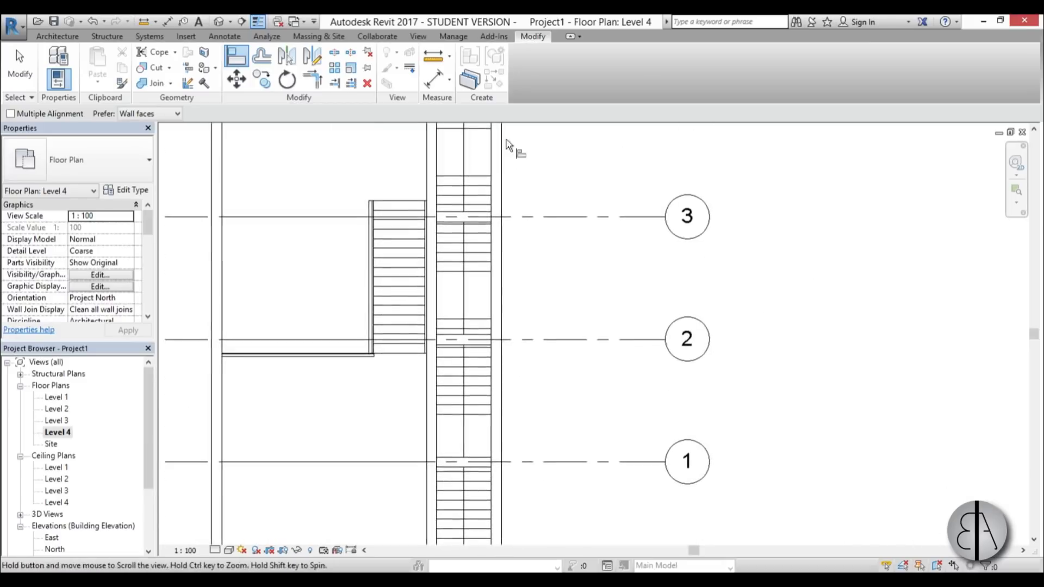
{"action": "scroll", "coordinate": [483, 207], "scroll_direction": "up", "scroll_amount": 7}
{"action": "key", "text": "Escape"}
{"action": "key", "text": "Escape"}
{"action": "middle_click_drag", "start_coordinate": [455, 291], "coordinate": [459, 124]}
{"action": "scroll", "coordinate": [413, 381], "scroll_direction": "up", "scroll_amount": 1}
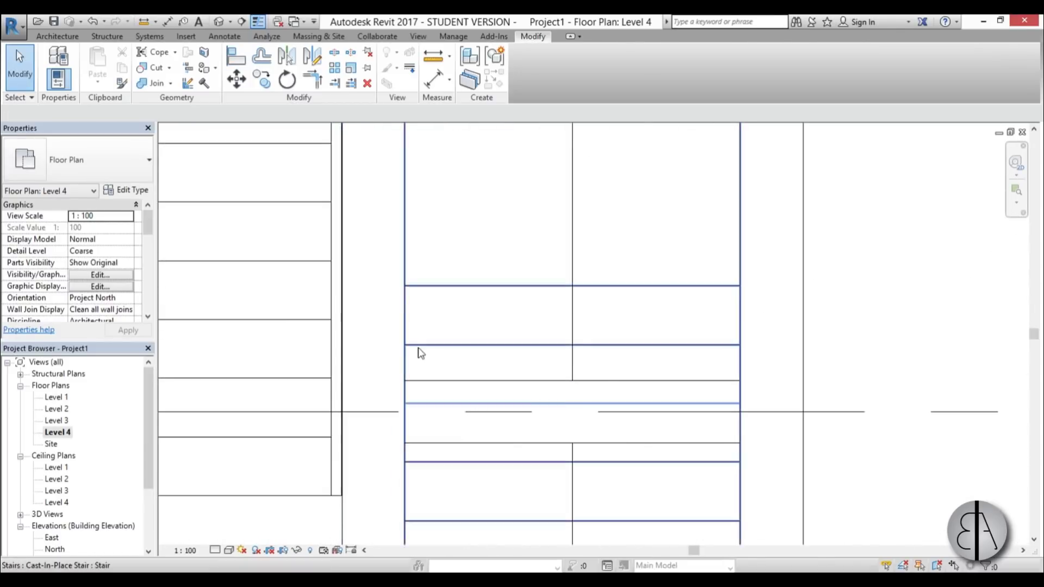
{"action": "scroll", "coordinate": [421, 359], "scroll_direction": "down", "scroll_amount": 4}
{"action": "scroll", "coordinate": [427, 374], "scroll_direction": "up", "scroll_amount": 4}
{"action": "scroll", "coordinate": [422, 374], "scroll_direction": "down", "scroll_amount": 5}
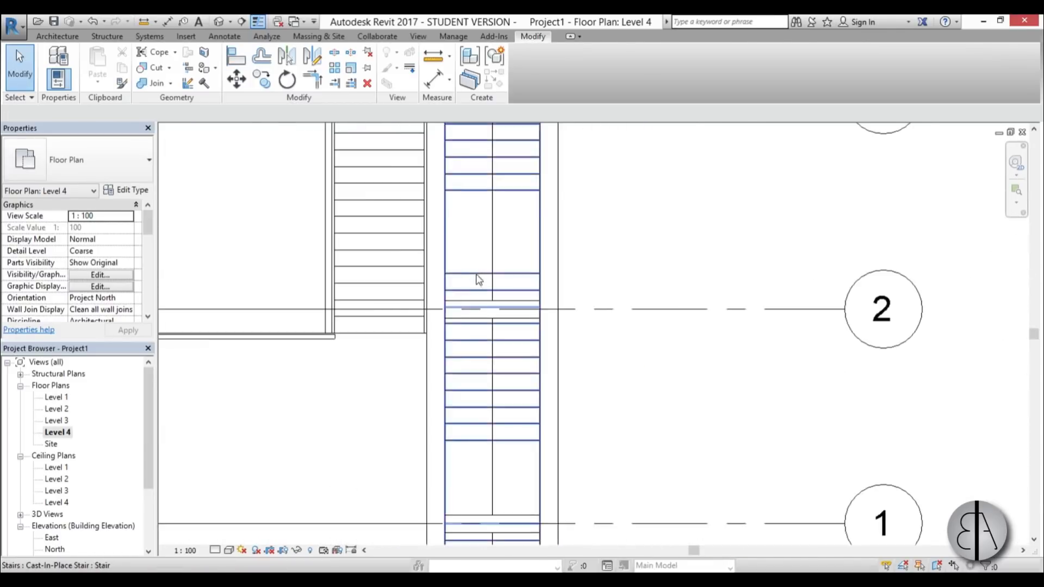
{"action": "left_click", "coordinate": [219, 22]}
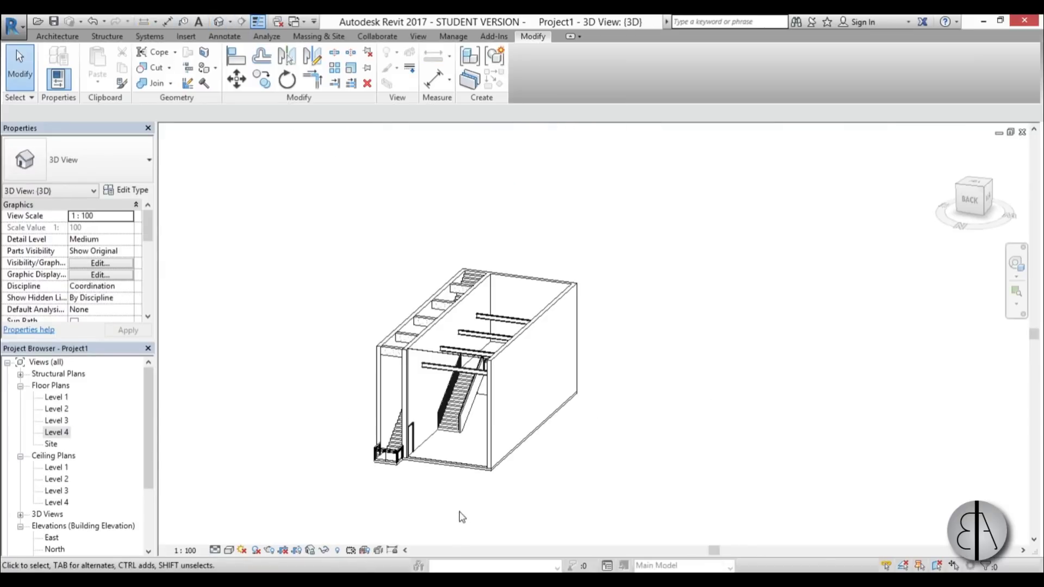
{"action": "scroll", "coordinate": [479, 312], "scroll_direction": "up", "scroll_amount": 6}
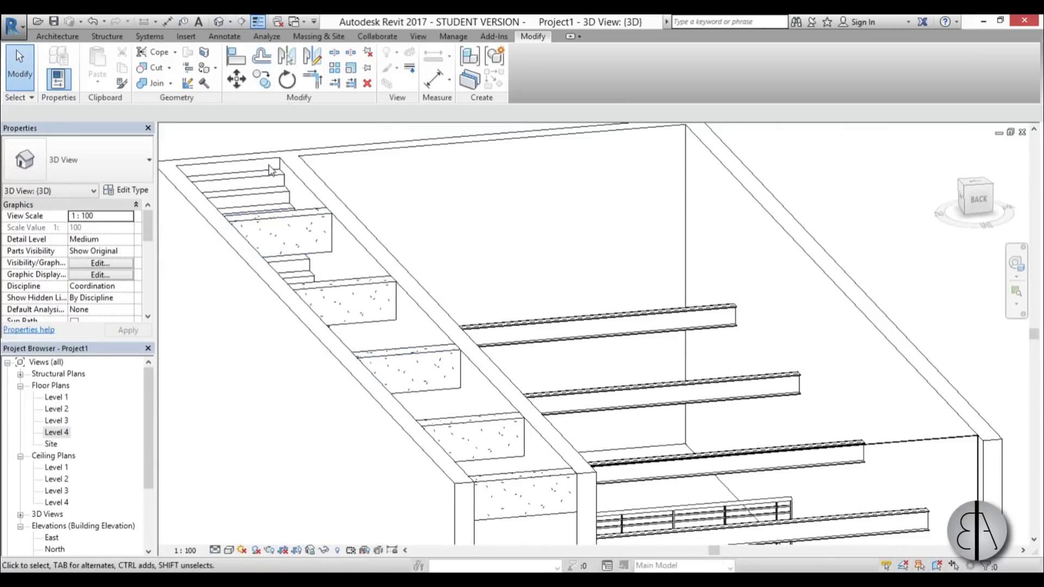
{"action": "scroll", "coordinate": [271, 170], "scroll_direction": "down", "scroll_amount": 5}
{"action": "middle_click_drag", "start_coordinate": [526, 366], "coordinate": [419, 350], "text": "shift"}
{"action": "scroll", "coordinate": [357, 316], "scroll_direction": "up", "scroll_amount": 1}
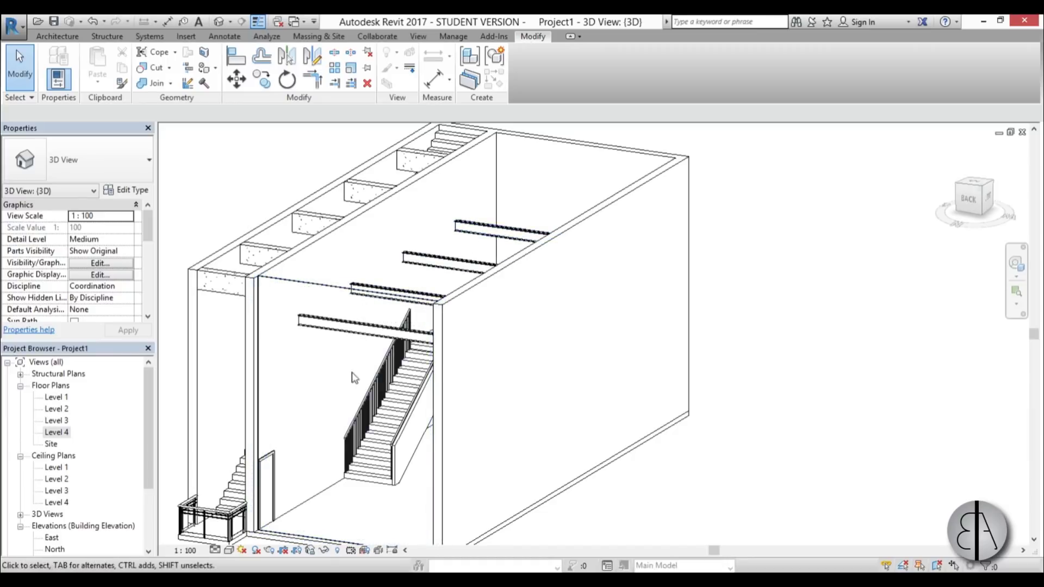
{"action": "middle_click_drag", "start_coordinate": [354, 372], "coordinate": [387, 397], "text": "shift"}
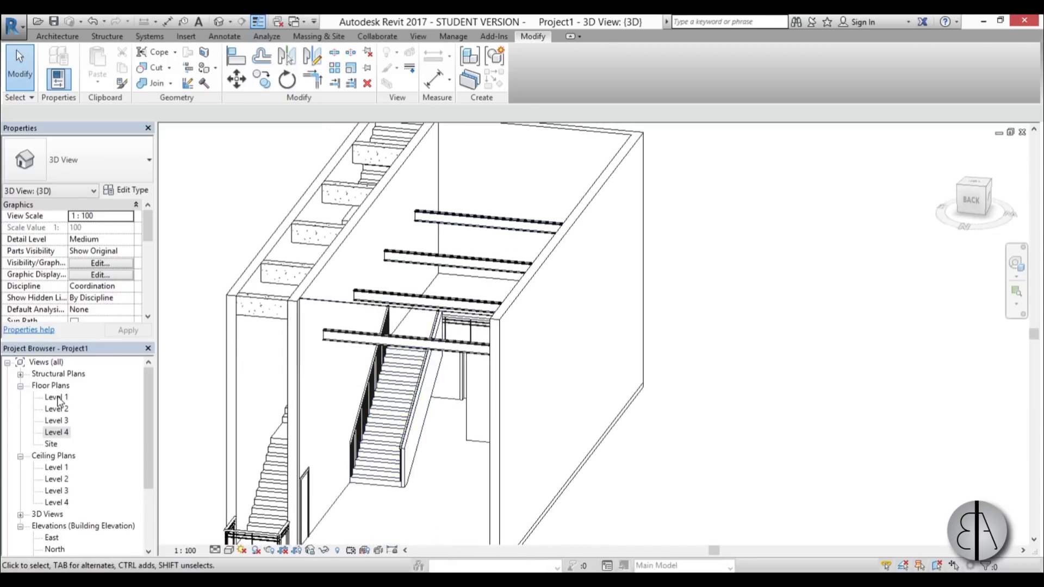
On the Level 3 plan, start a new Generic 150mm floor with the Rectangle boundary tool
{"action": "double_click", "coordinate": [54, 421]}
{"action": "scroll", "coordinate": [461, 281], "scroll_direction": "down", "scroll_amount": 3}
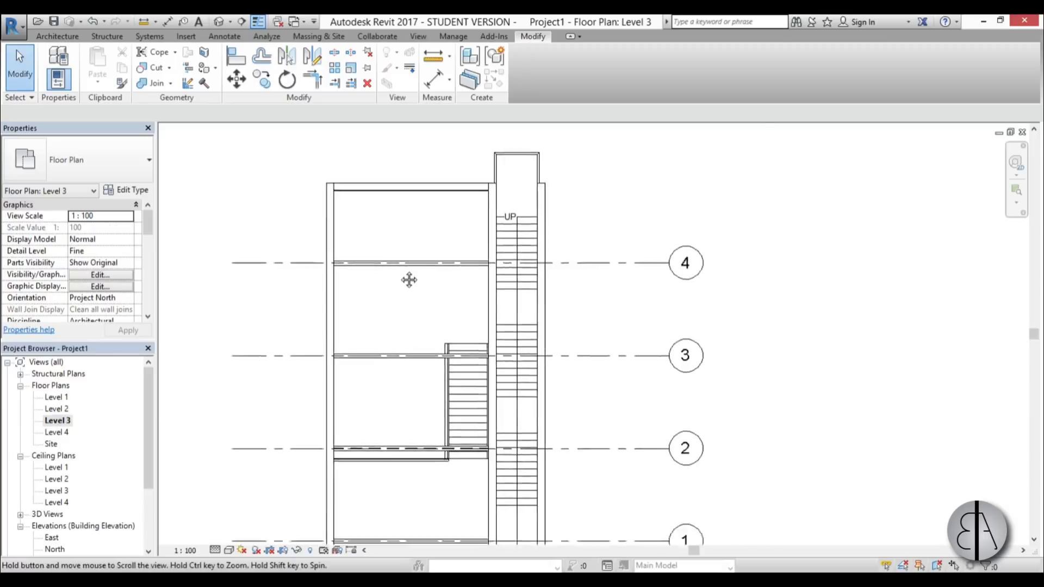
{"action": "middle_click_drag", "start_coordinate": [461, 191], "coordinate": [460, 257]}
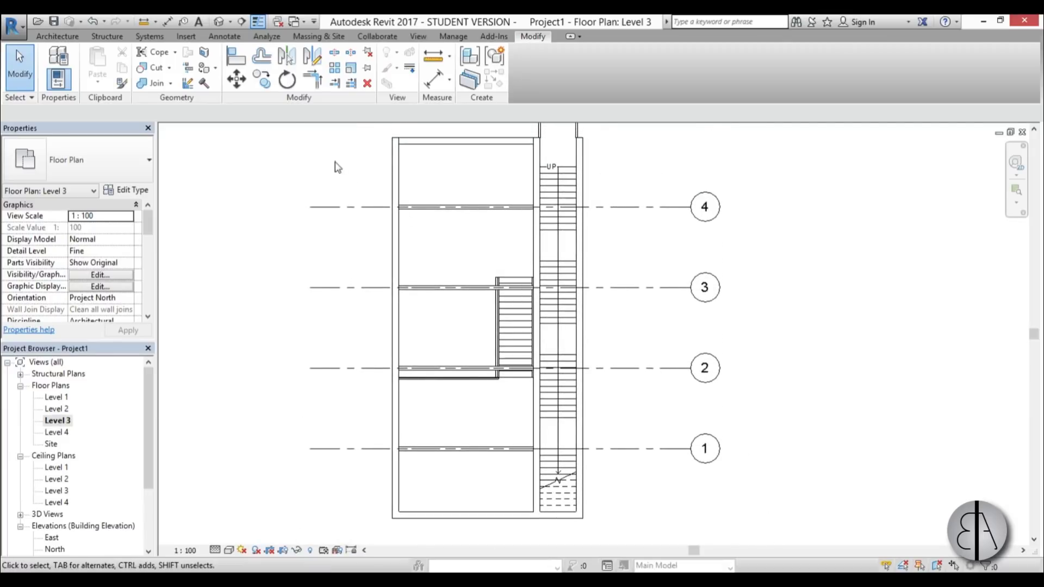
{"action": "left_click", "coordinate": [62, 35]}
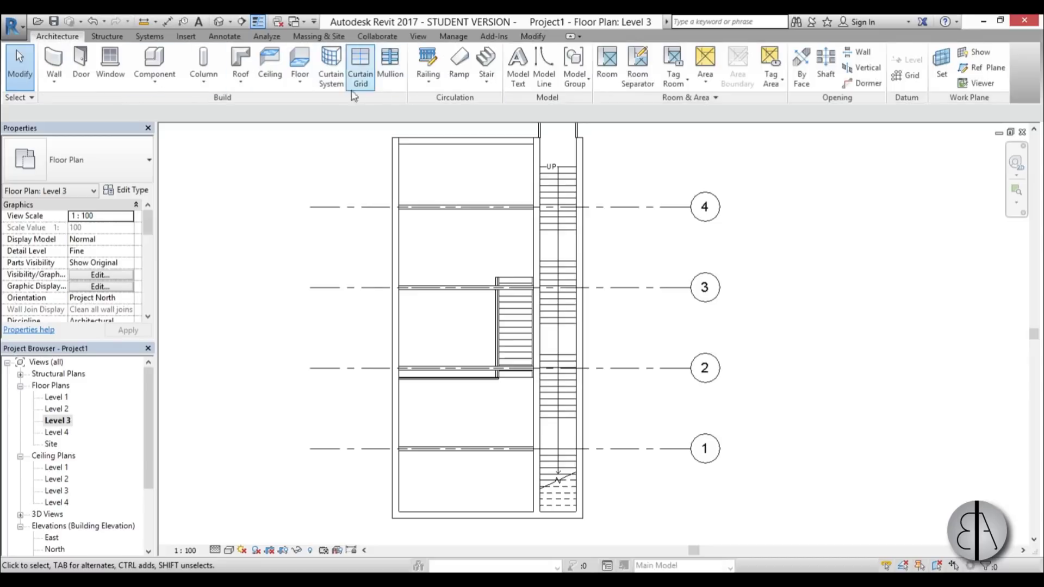
{"action": "left_click", "coordinate": [300, 77]}
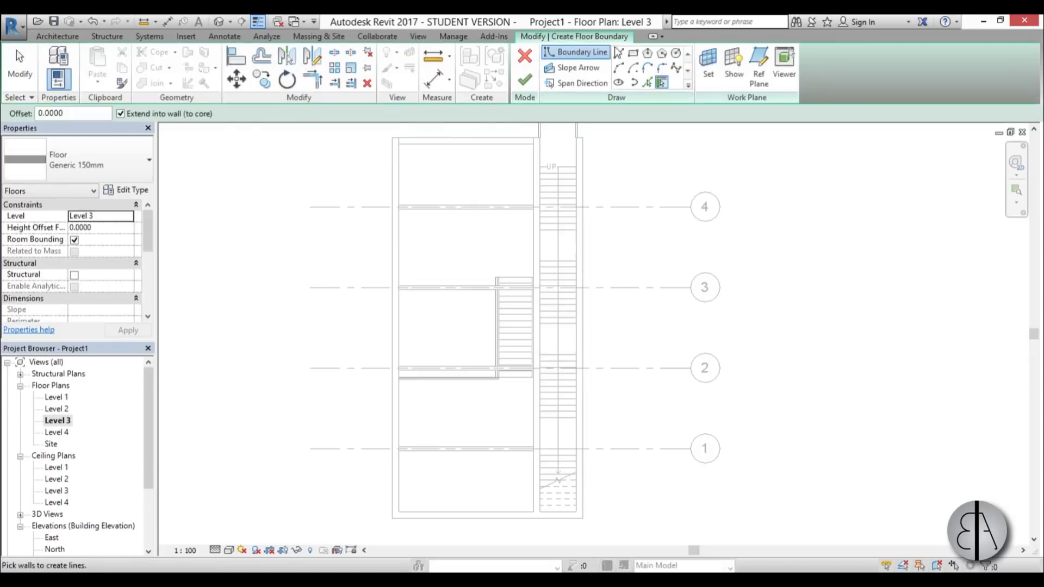
{"action": "left_click", "coordinate": [633, 54]}
Draw the rectangular floor boundary from the upper wall corner to the lower wall corner
{"action": "scroll", "coordinate": [389, 158], "scroll_direction": "up", "scroll_amount": 4}
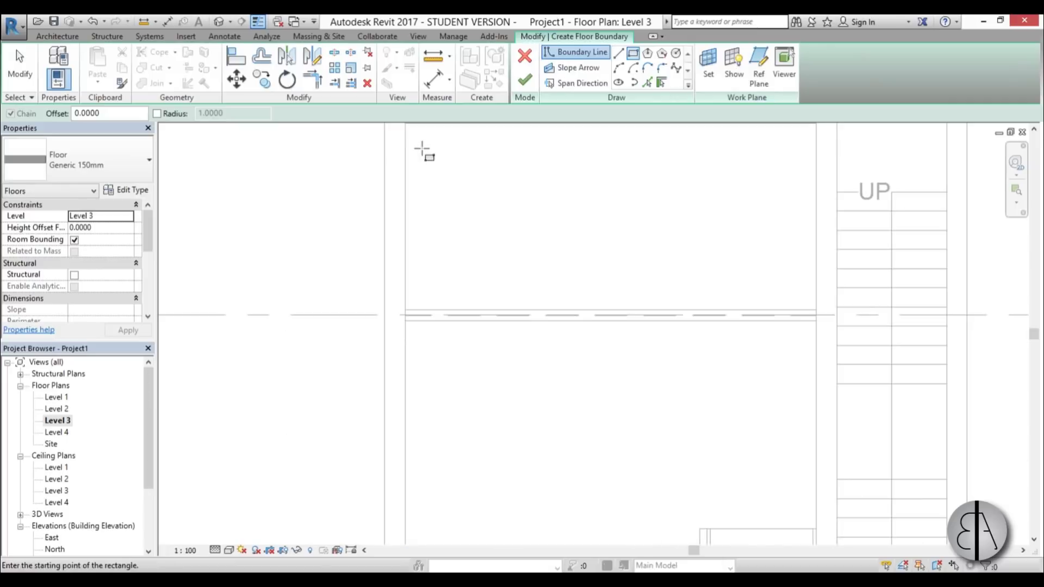
{"action": "scroll", "coordinate": [374, 281], "scroll_direction": "up", "scroll_amount": 3}
{"action": "left_click", "coordinate": [372, 296]}
{"action": "scroll", "coordinate": [474, 383], "scroll_direction": "down", "scroll_amount": 10}
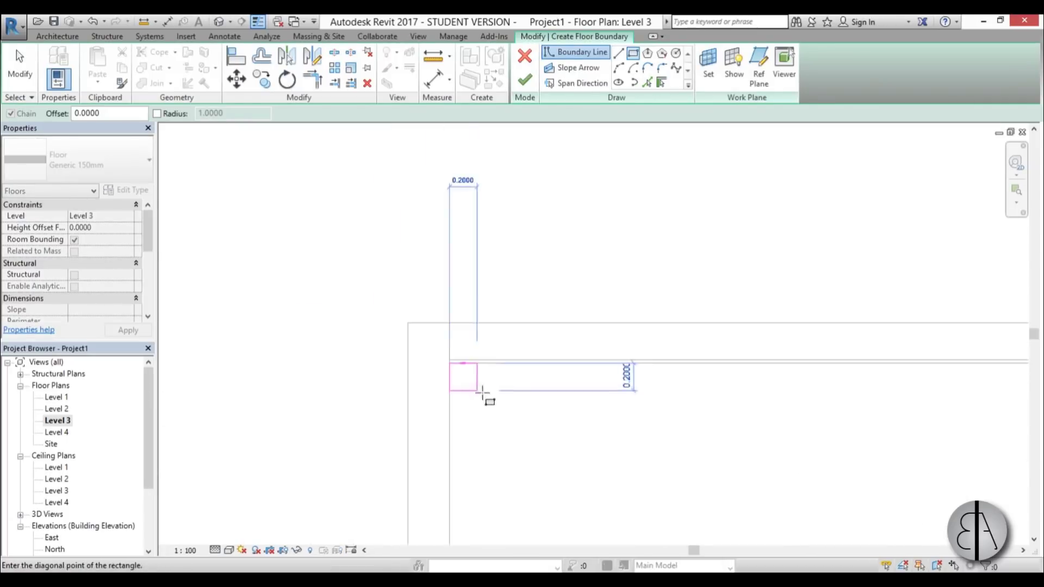
{"action": "middle_click_drag", "start_coordinate": [533, 418], "coordinate": [365, 16]}
{"action": "scroll", "coordinate": [364, 16], "scroll_direction": "down", "scroll_amount": 1}
{"action": "scroll", "coordinate": [455, 330], "scroll_direction": "up", "scroll_amount": 4}
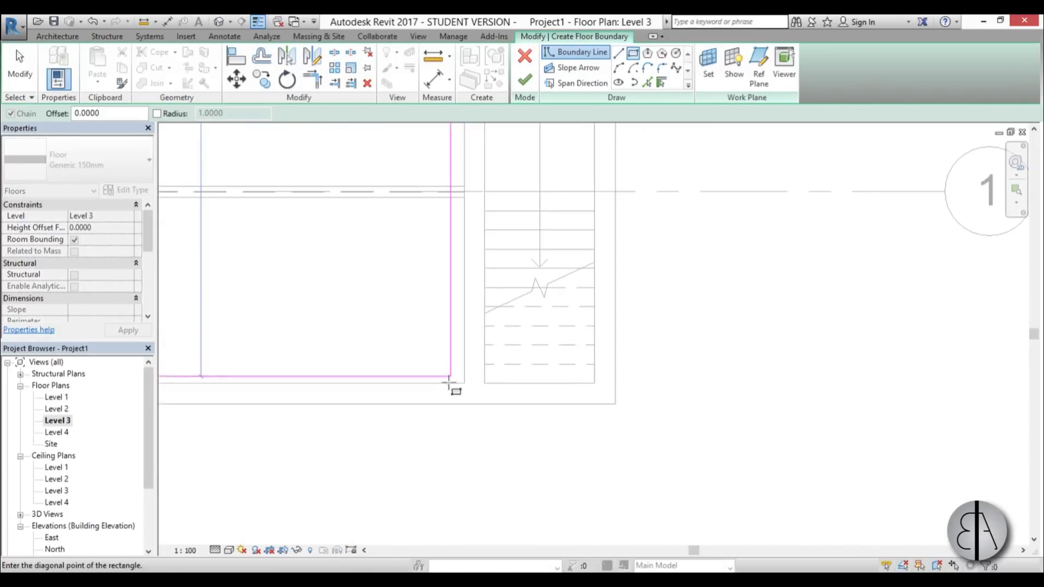
{"action": "scroll", "coordinate": [438, 383], "scroll_direction": "up", "scroll_amount": 2}
{"action": "left_click", "coordinate": [506, 372]}
{"action": "scroll", "coordinate": [482, 423], "scroll_direction": "down", "scroll_amount": 4}
{"action": "scroll", "coordinate": [486, 422], "scroll_direction": "down", "scroll_amount": 3}
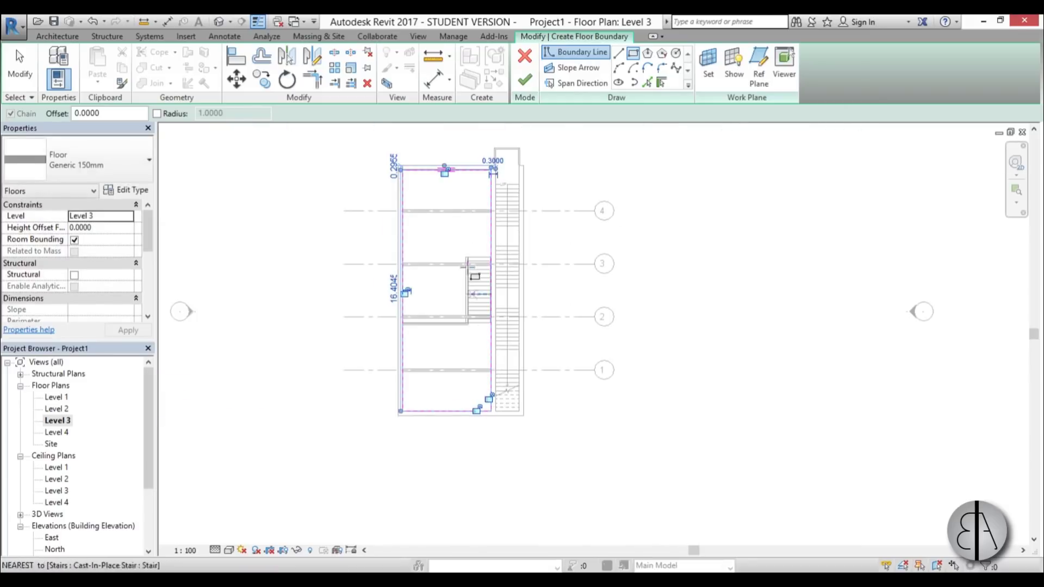
{"action": "scroll", "coordinate": [374, 169], "scroll_direction": "up", "scroll_amount": 3}
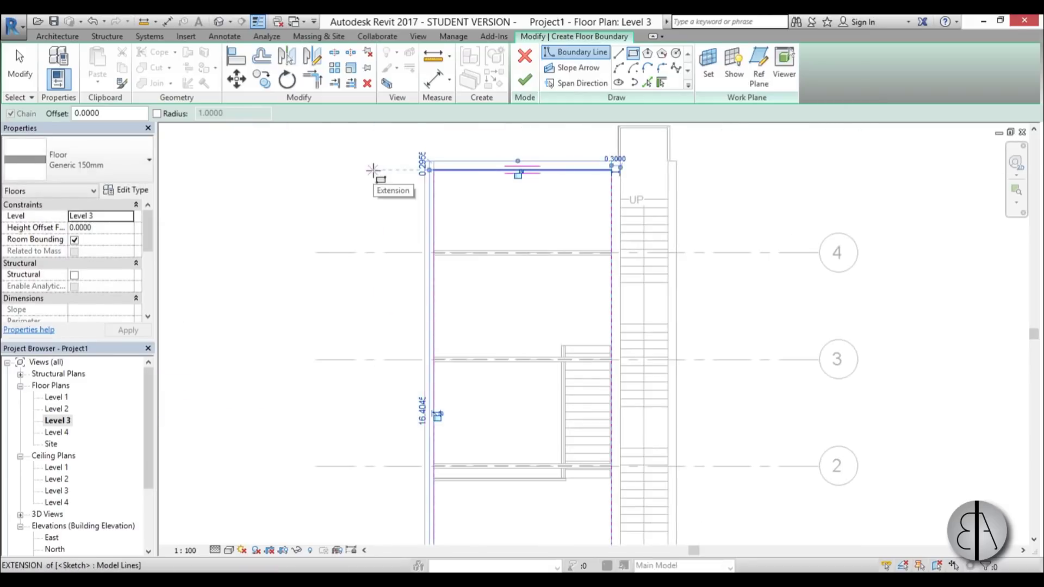
{"action": "scroll", "coordinate": [620, 180], "scroll_direction": "down", "scroll_amount": 2}
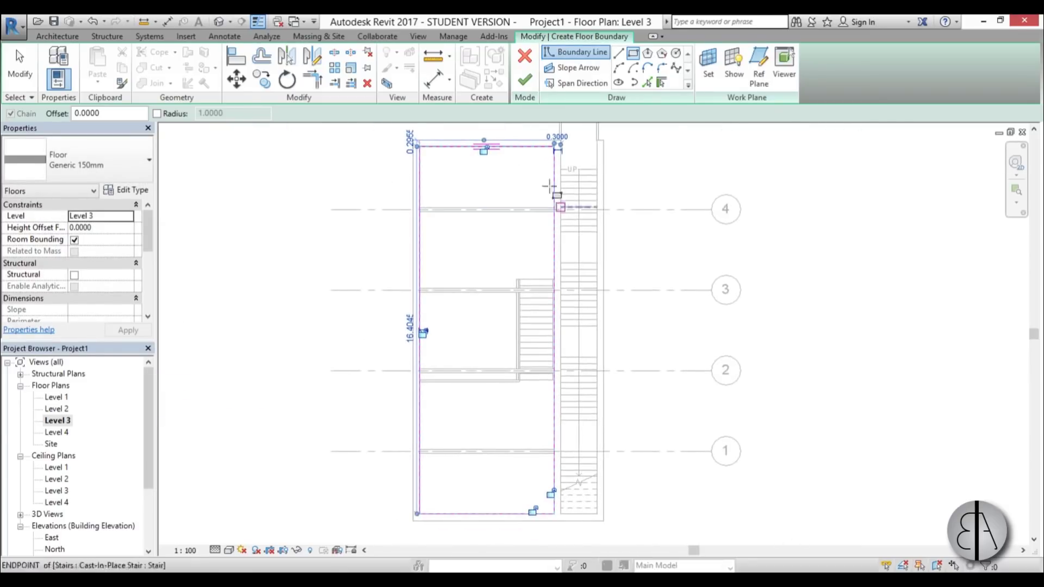
Finish the floor sketch and duplicate its floor type as 'pool floor'
{"action": "left_click", "coordinate": [522, 85]}
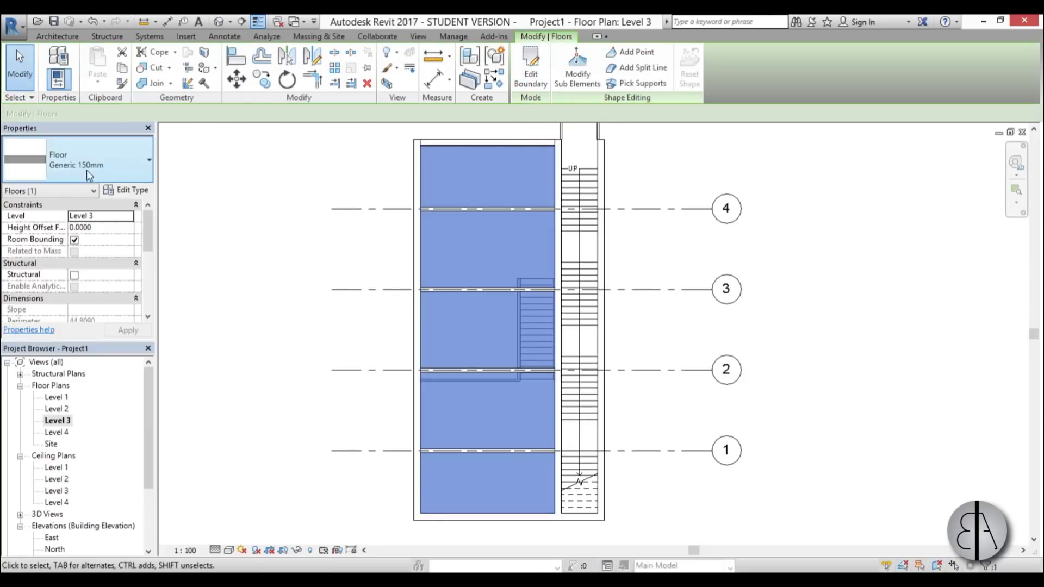
{"action": "left_click", "coordinate": [125, 189]}
{"action": "left_click", "coordinate": [894, 103]}
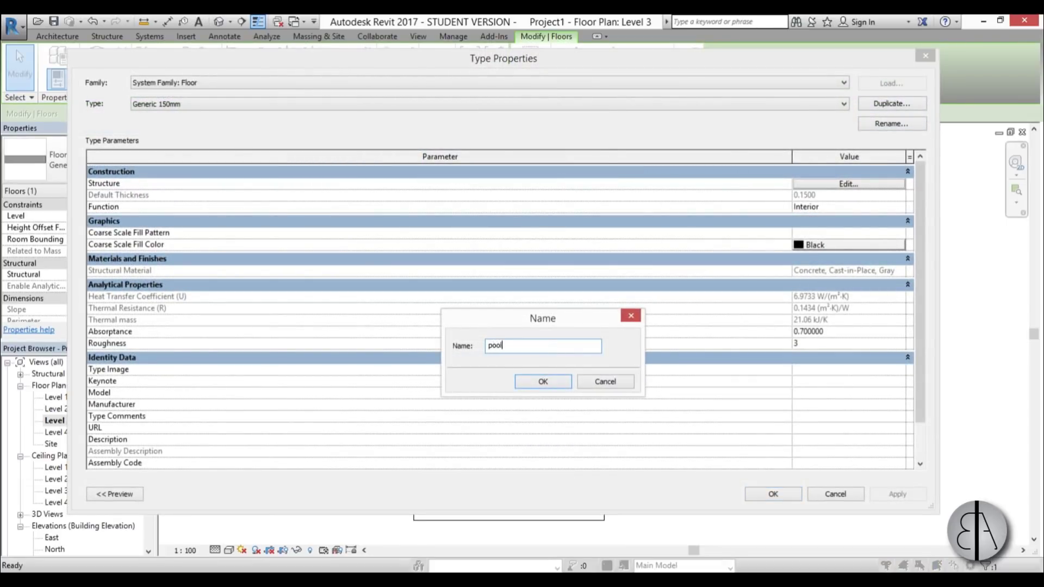
{"action": "type", "text": "pool floor"}
{"action": "key", "text": "Return"}
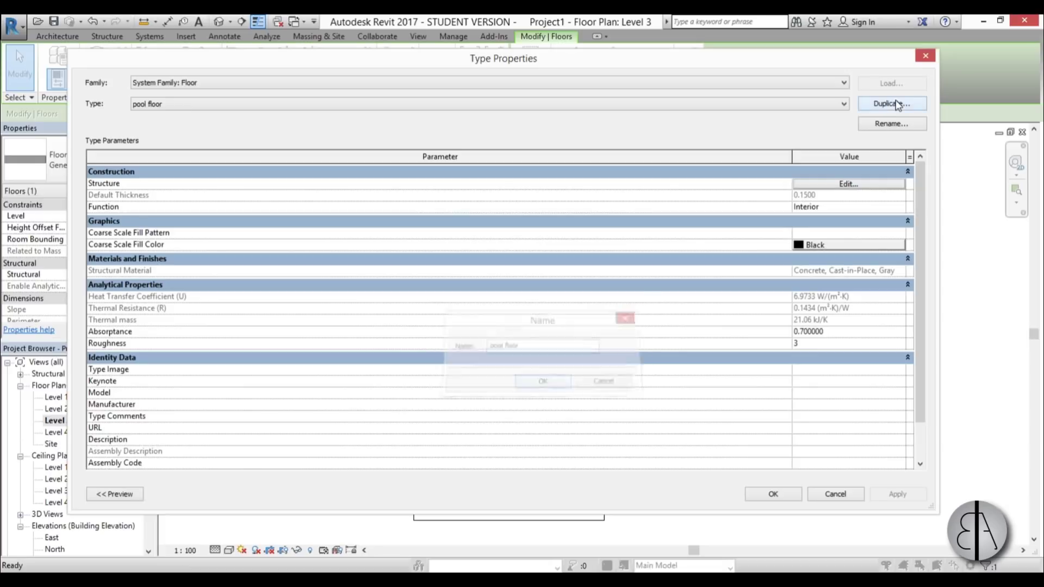
Set the pool floor's structure layer material to Glass, Clear Glazing
{"action": "left_click", "coordinate": [847, 185]}
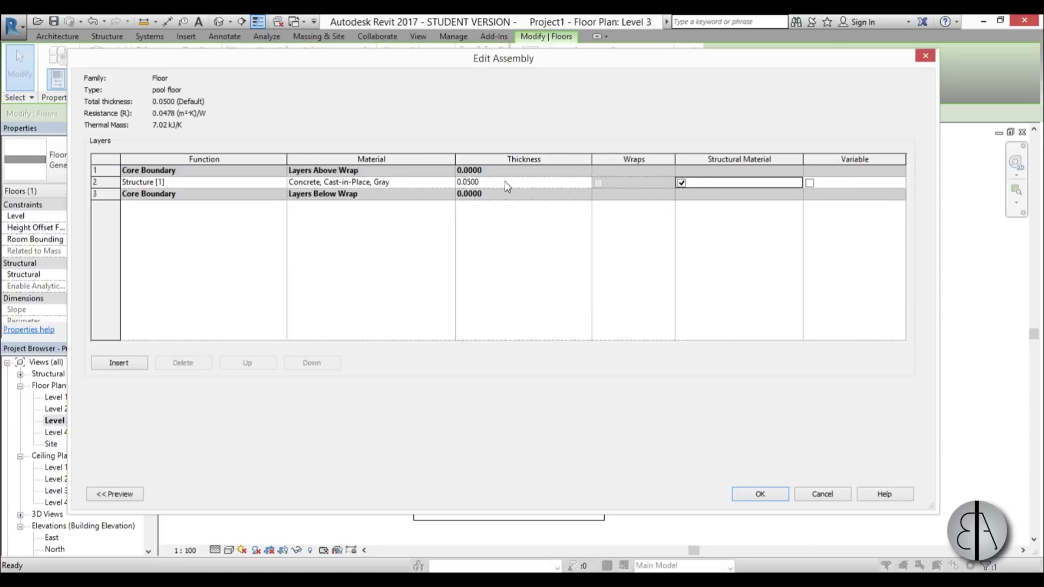
{"action": "left_click", "coordinate": [435, 183]}
{"action": "left_click", "coordinate": [450, 182]}
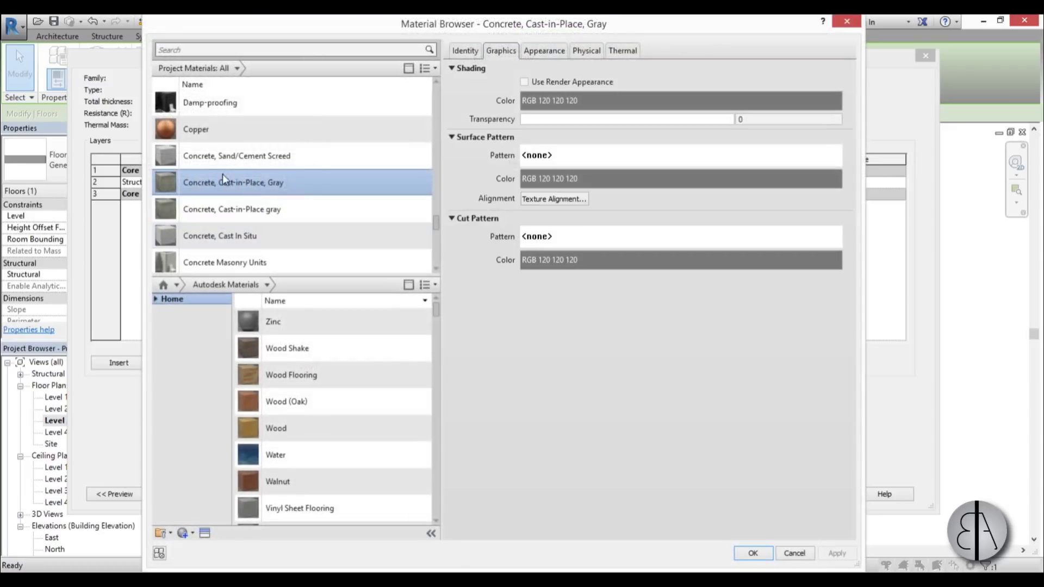
{"action": "scroll", "coordinate": [223, 177], "scroll_direction": "up", "scroll_amount": 15}
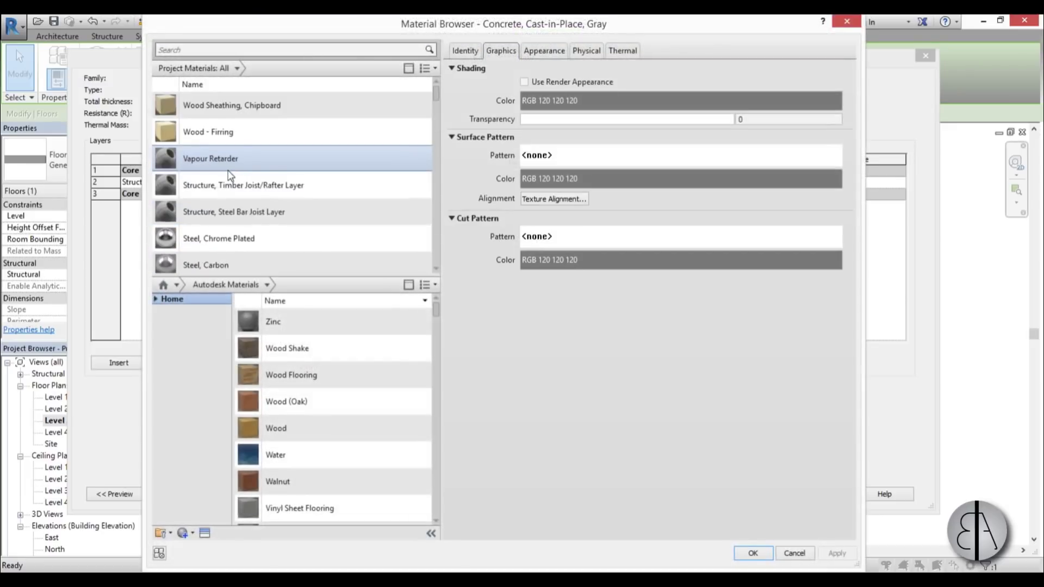
{"action": "left_click", "coordinate": [221, 49]}
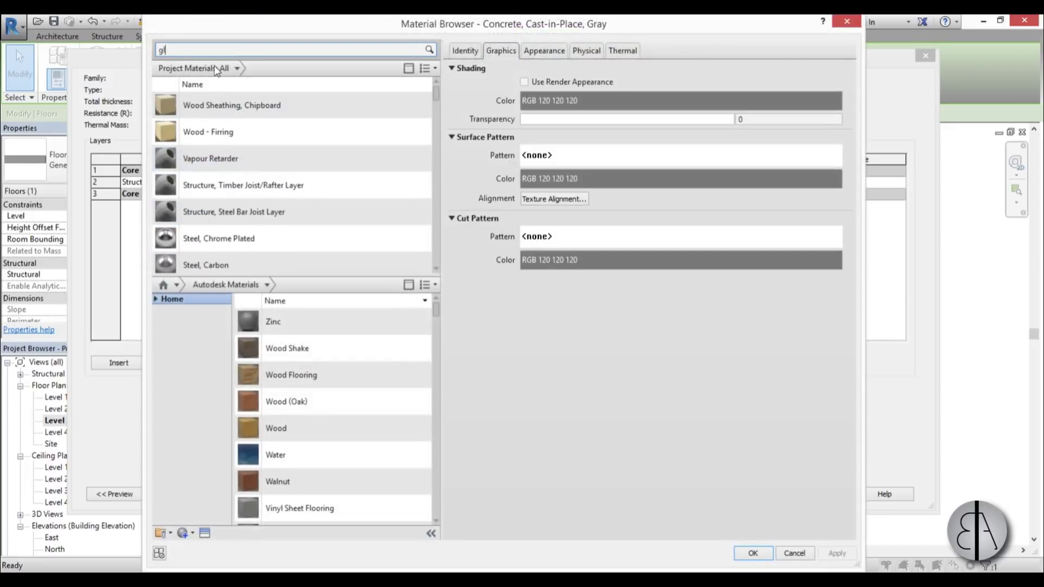
{"action": "type", "text": "glass"}
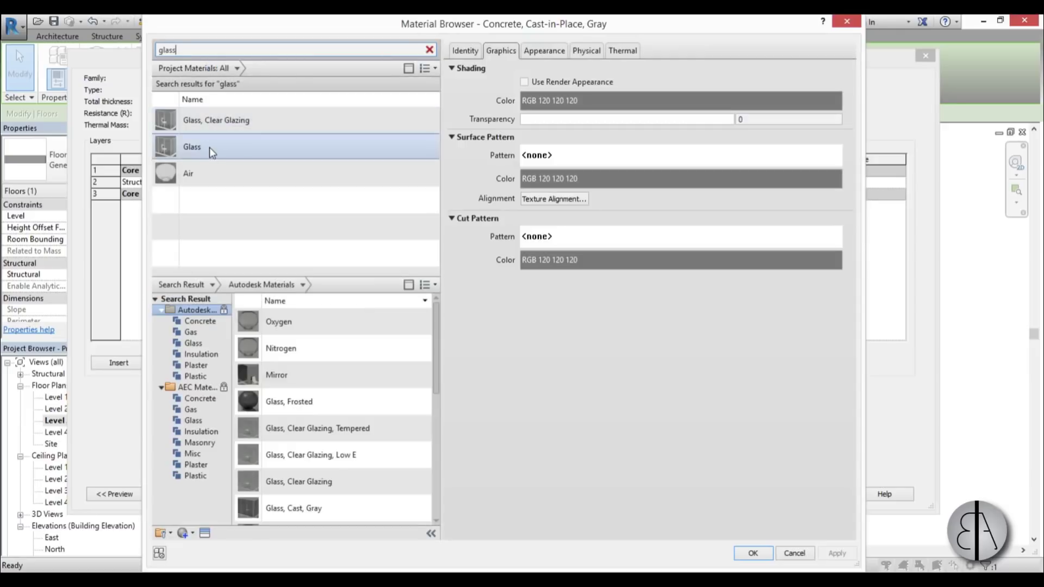
{"action": "left_click", "coordinate": [209, 148]}
{"action": "left_click", "coordinate": [220, 129]}
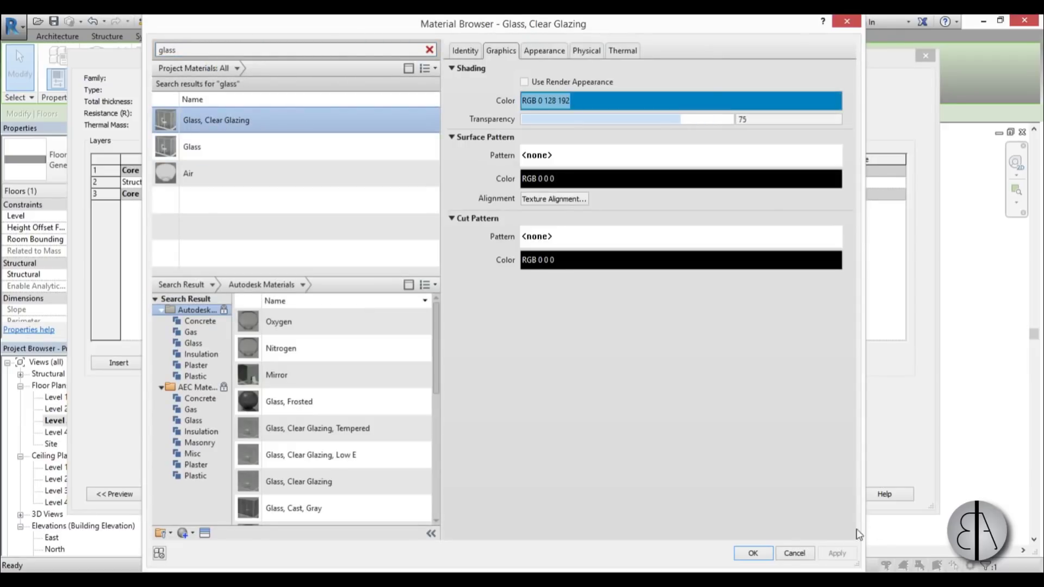
{"action": "left_click", "coordinate": [753, 552]}
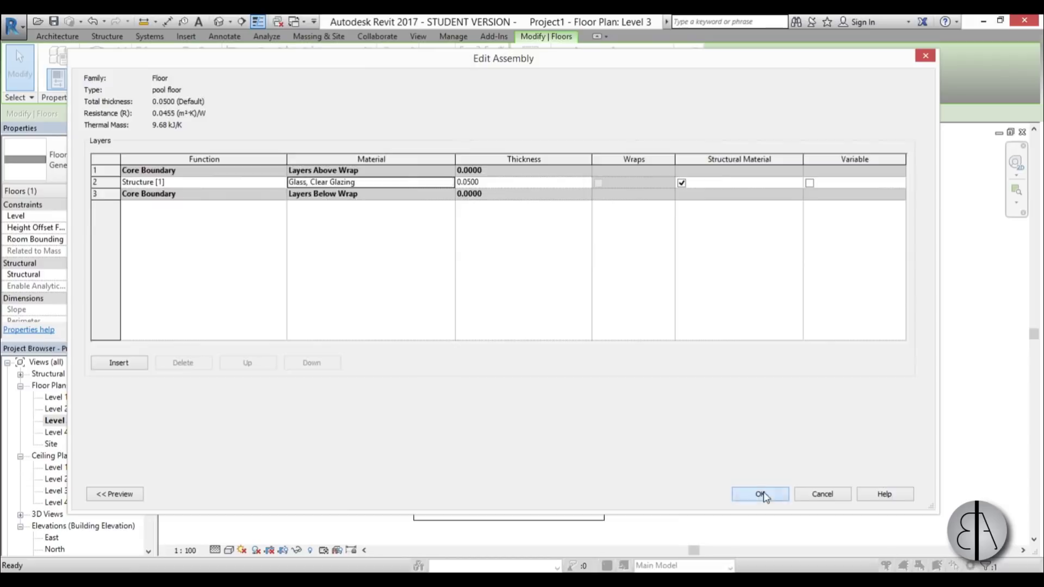
{"action": "left_click", "coordinate": [760, 494]}
Apply the pool floor type settings and clear the floor selection
{"action": "left_click", "coordinate": [785, 496]}
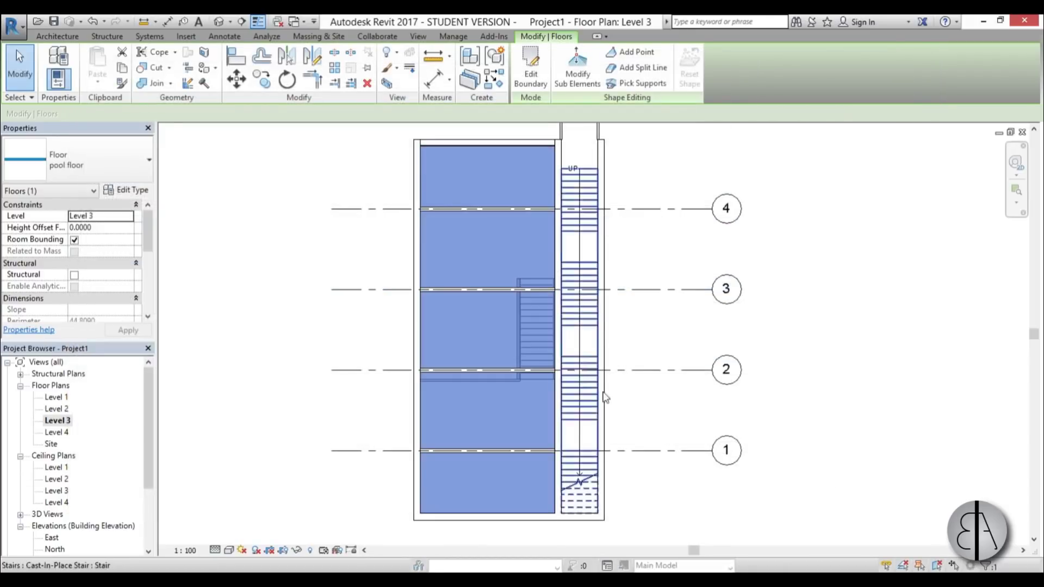
{"action": "left_click", "coordinate": [698, 278]}
{"action": "scroll", "coordinate": [485, 240], "scroll_direction": "down", "scroll_amount": 1}
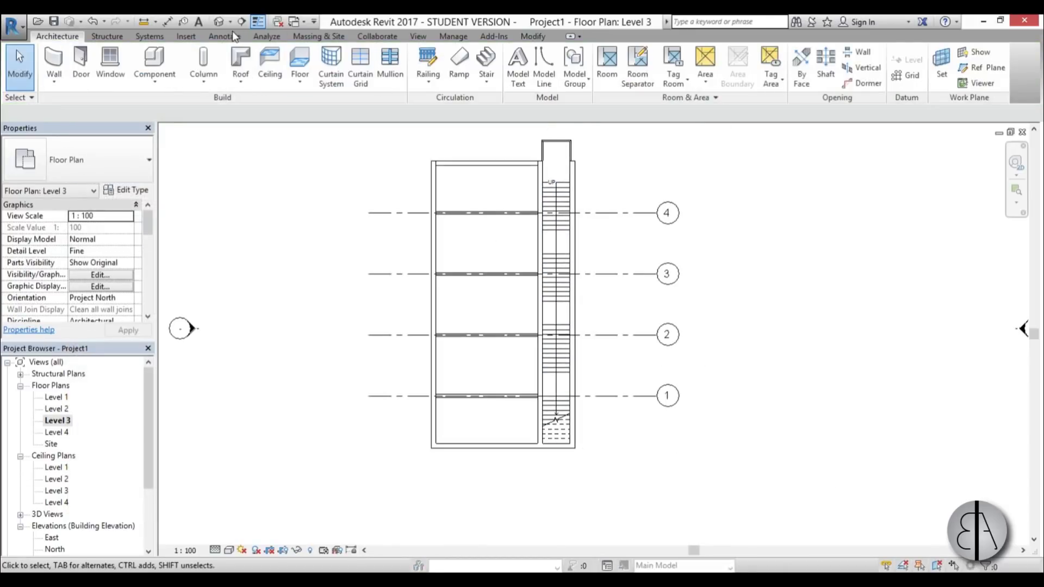
Switch to the 3D view and orbit the building to inspect the pool floor from behind
{"action": "left_click", "coordinate": [219, 21]}
{"action": "middle_click_drag", "start_coordinate": [485, 369], "coordinate": [435, 361], "text": "shift"}
{"action": "left_click", "coordinate": [256, 347]}
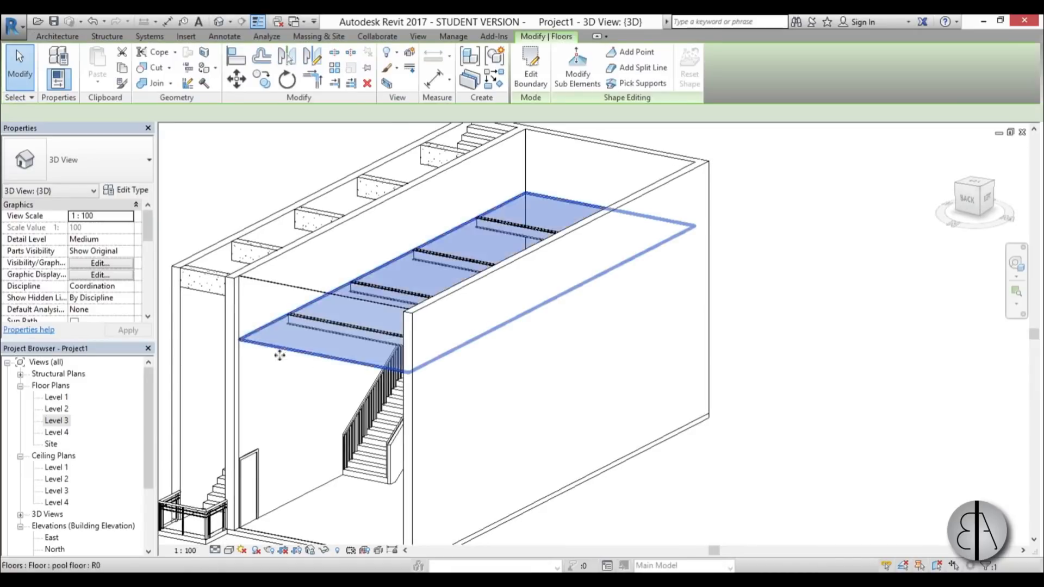
{"action": "scroll", "coordinate": [328, 394], "scroll_direction": "down", "scroll_amount": 3}
{"action": "middle_click_drag", "start_coordinate": [327, 394], "coordinate": [384, 459], "text": "shift"}
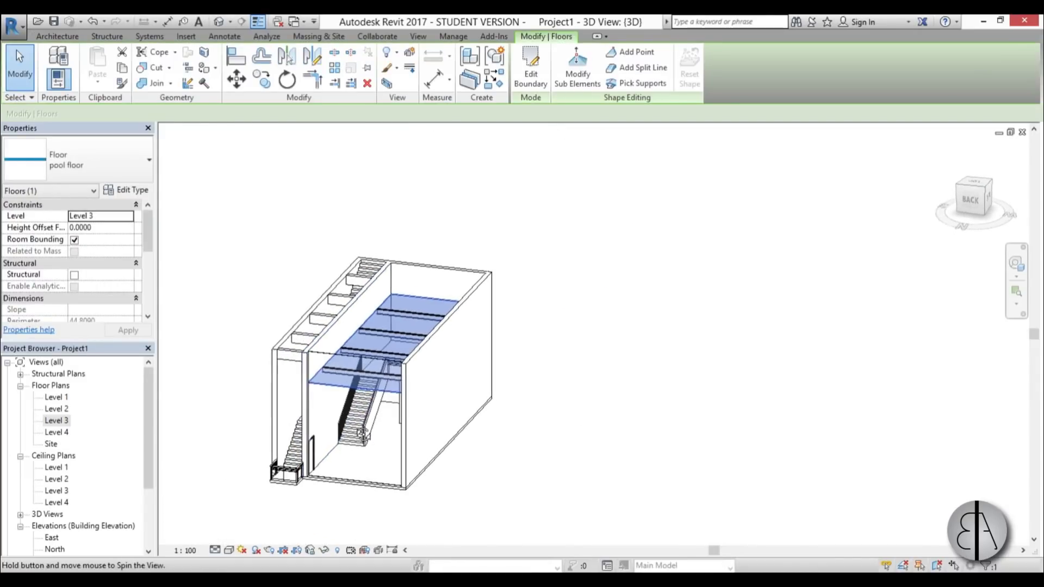
{"action": "scroll", "coordinate": [355, 326], "scroll_direction": "up", "scroll_amount": 3}
{"action": "left_click", "coordinate": [356, 323]}
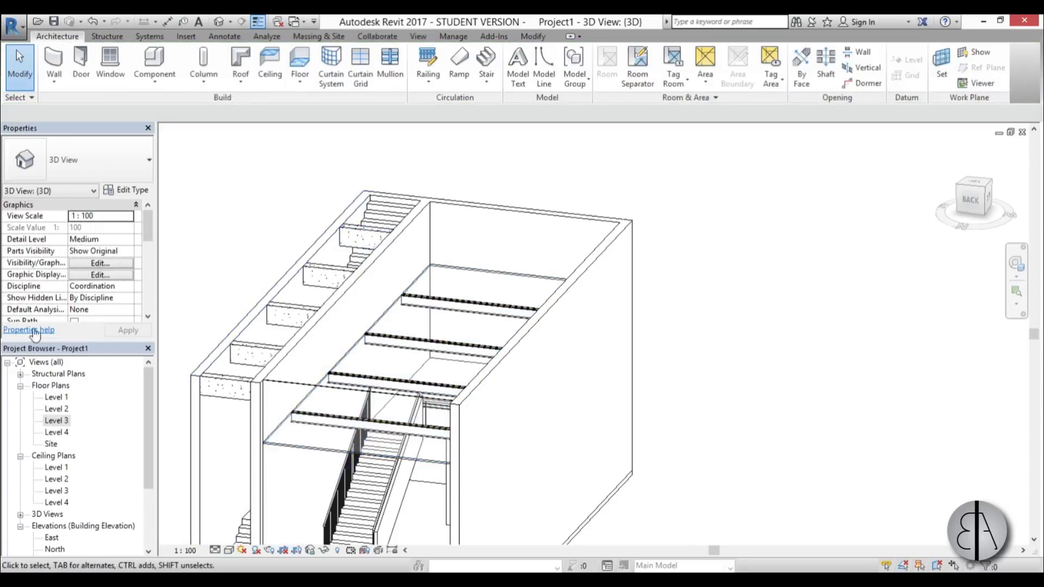
Create an in-place Generic Models family named 'Generic Models 1' and begin an extrusion
{"action": "left_click", "coordinate": [158, 82]}
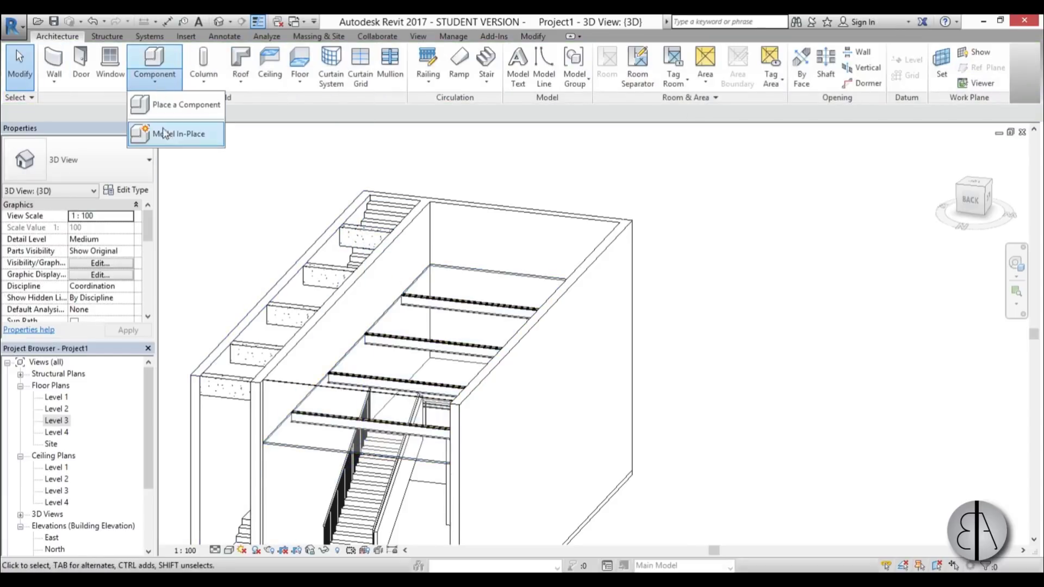
{"action": "left_click", "coordinate": [168, 138]}
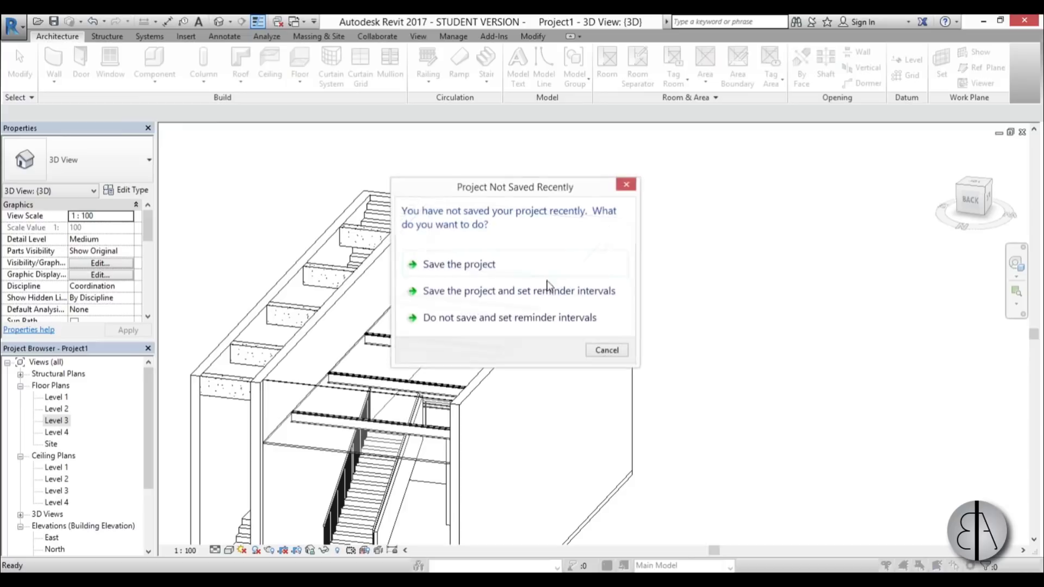
{"action": "left_click", "coordinate": [605, 350]}
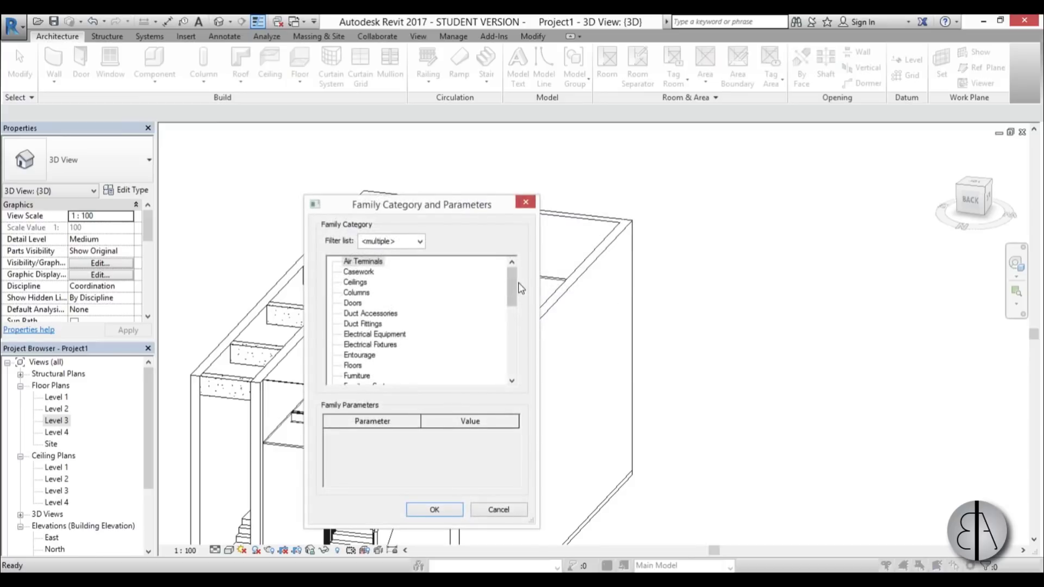
{"action": "left_click_drag", "start_coordinate": [512, 293], "coordinate": [510, 319]}
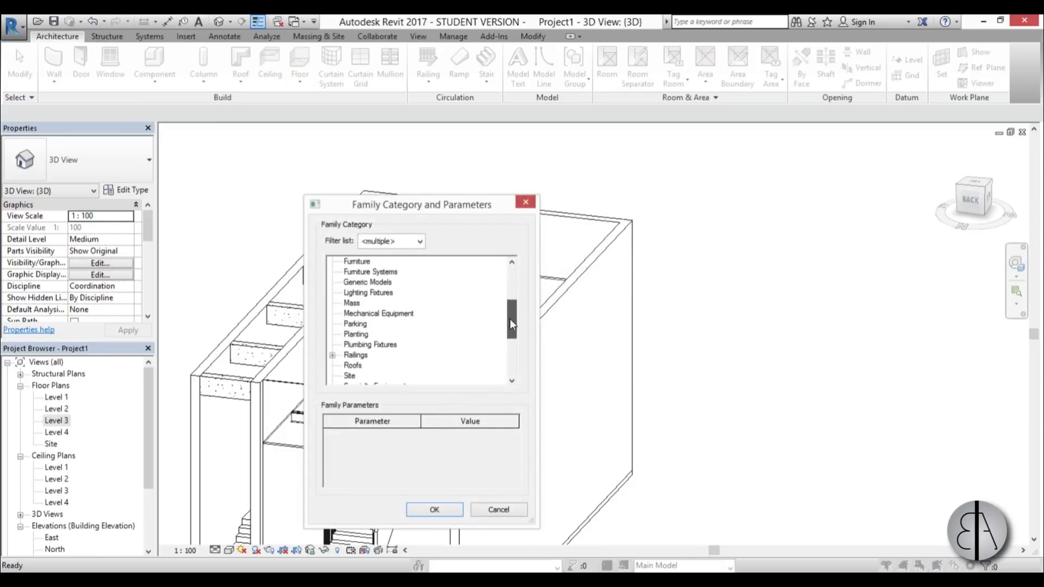
{"action": "double_click", "coordinate": [379, 296]}
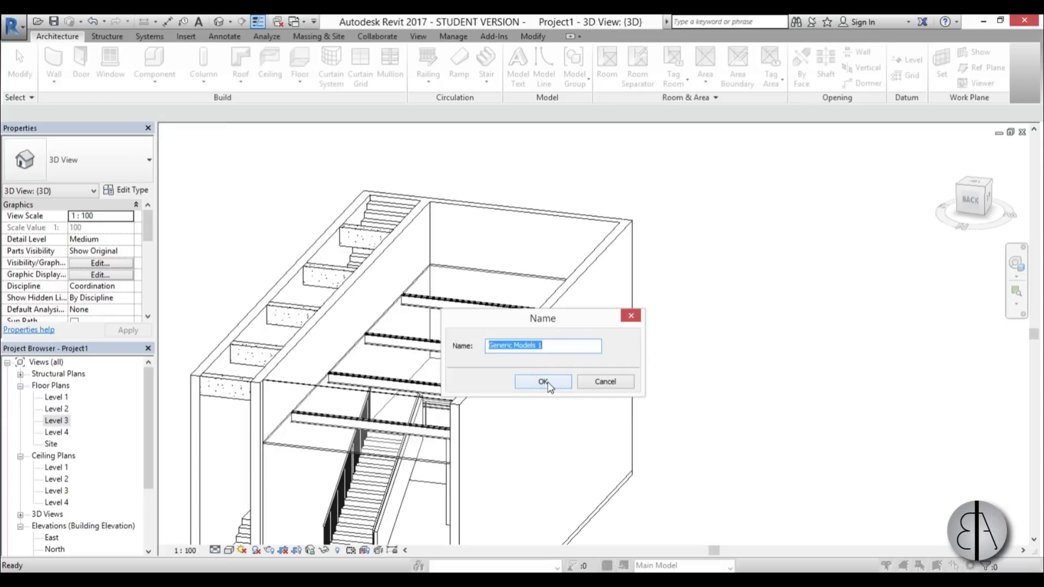
{"action": "left_click", "coordinate": [542, 382]}
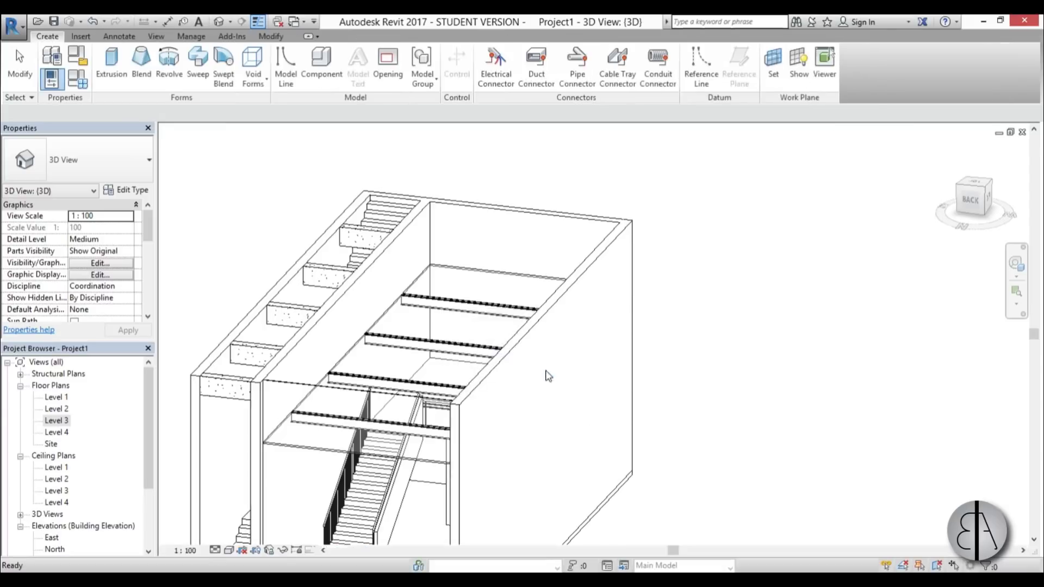
{"action": "left_click", "coordinate": [110, 63]}
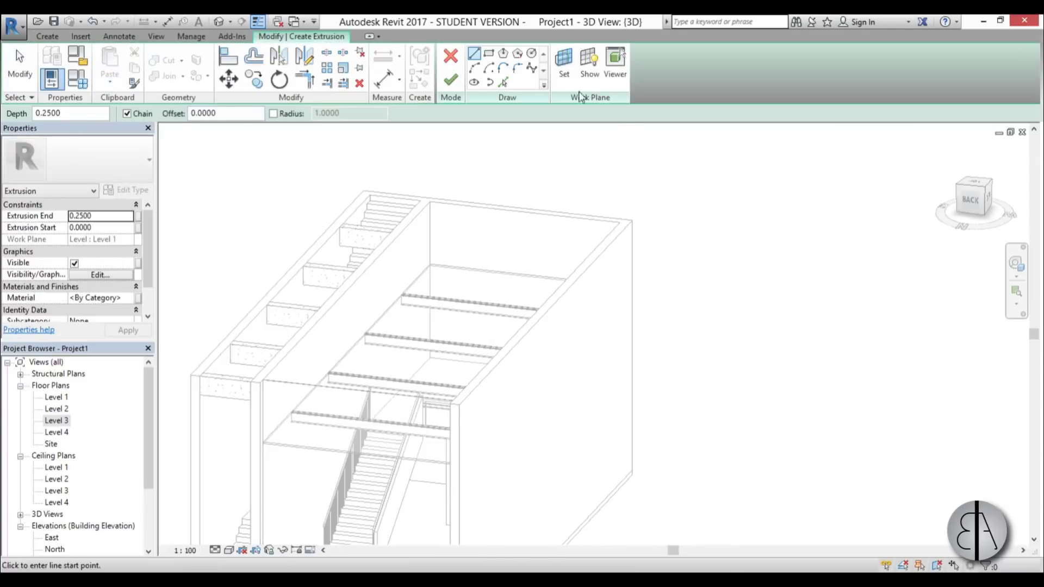
Set the sketch work plane to the pool floor's top face
{"action": "left_click", "coordinate": [565, 76]}
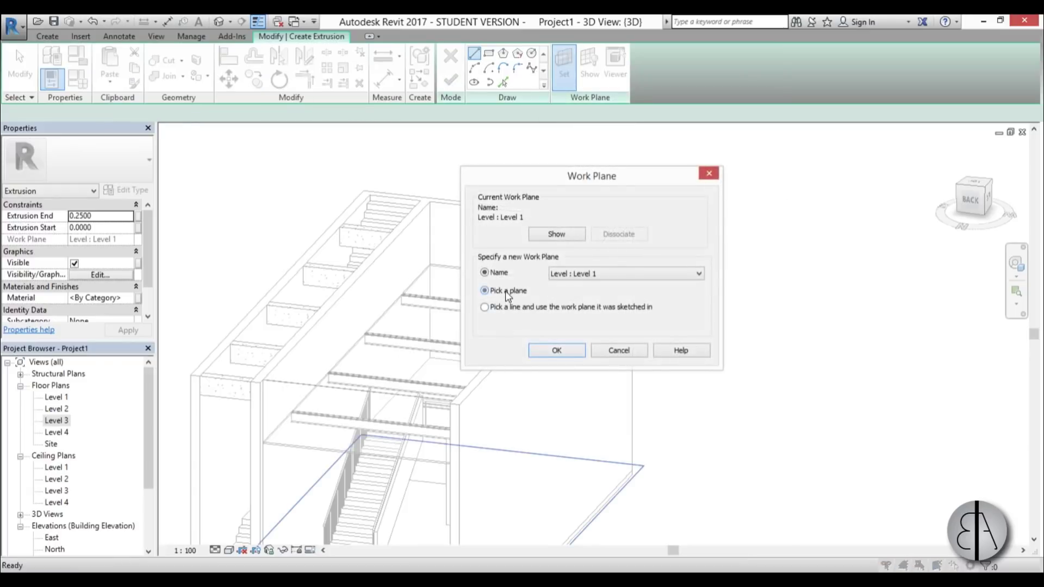
{"action": "left_click", "coordinate": [556, 350]}
{"action": "scroll", "coordinate": [269, 458], "scroll_direction": "up", "scroll_amount": 6}
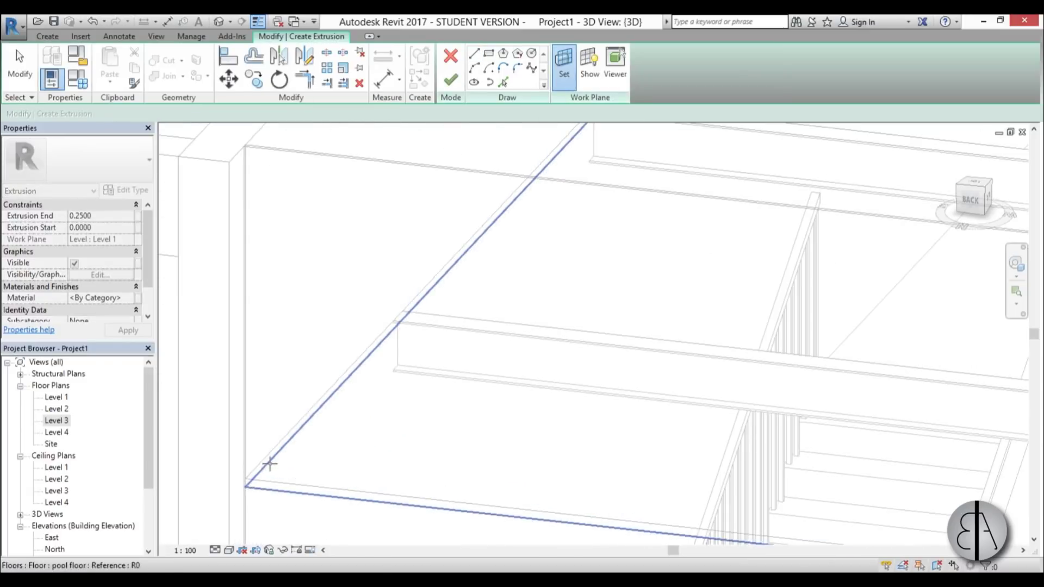
{"action": "left_click", "coordinate": [269, 458]}
{"action": "scroll", "coordinate": [315, 431], "scroll_direction": "down", "scroll_amount": 6}
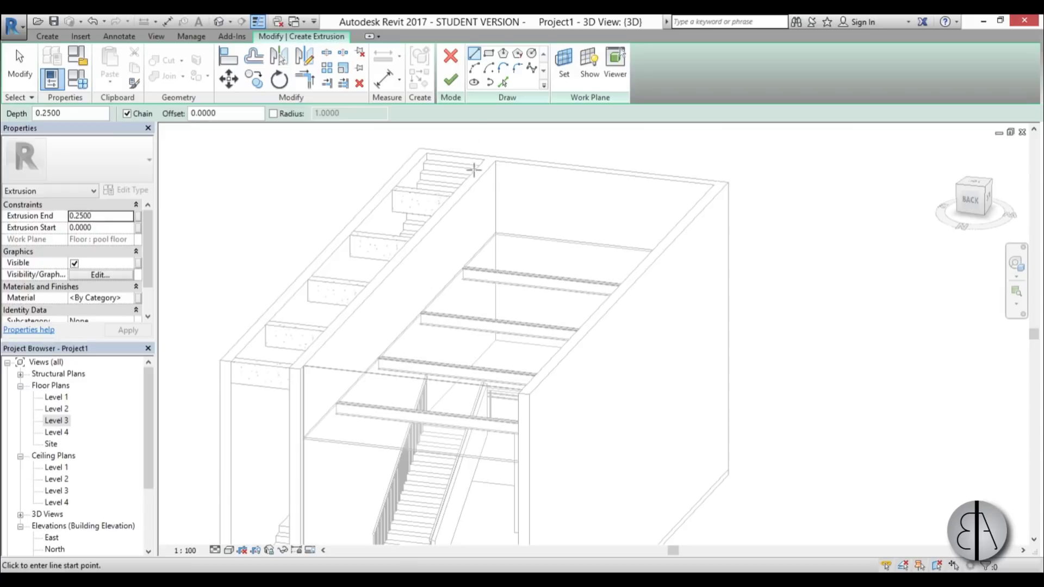
Sketch a rectangle from the wall corner across the pool area and finish the extrusion
{"action": "left_click", "coordinate": [489, 54]}
{"action": "scroll", "coordinate": [496, 228], "scroll_direction": "up", "scroll_amount": 5}
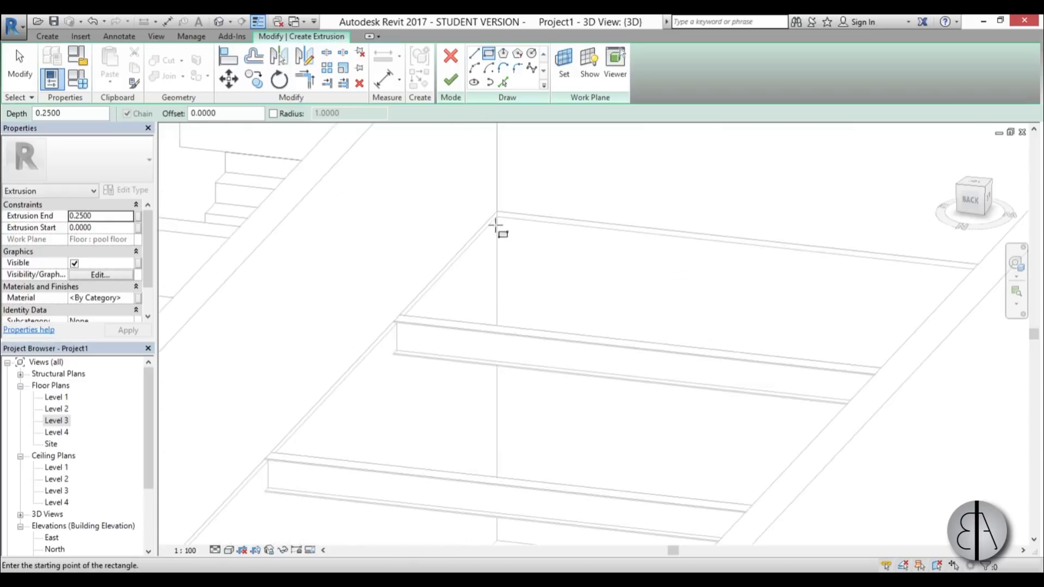
{"action": "left_click", "coordinate": [497, 197]}
{"action": "scroll", "coordinate": [552, 273], "scroll_direction": "down", "scroll_amount": 4}
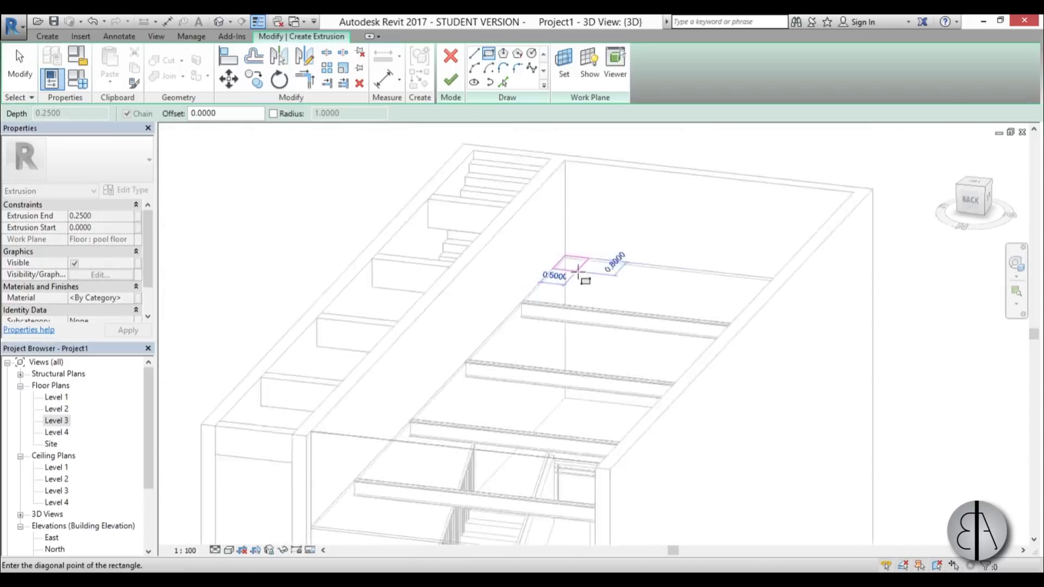
{"action": "scroll", "coordinate": [582, 413], "scroll_direction": "up", "scroll_amount": 6}
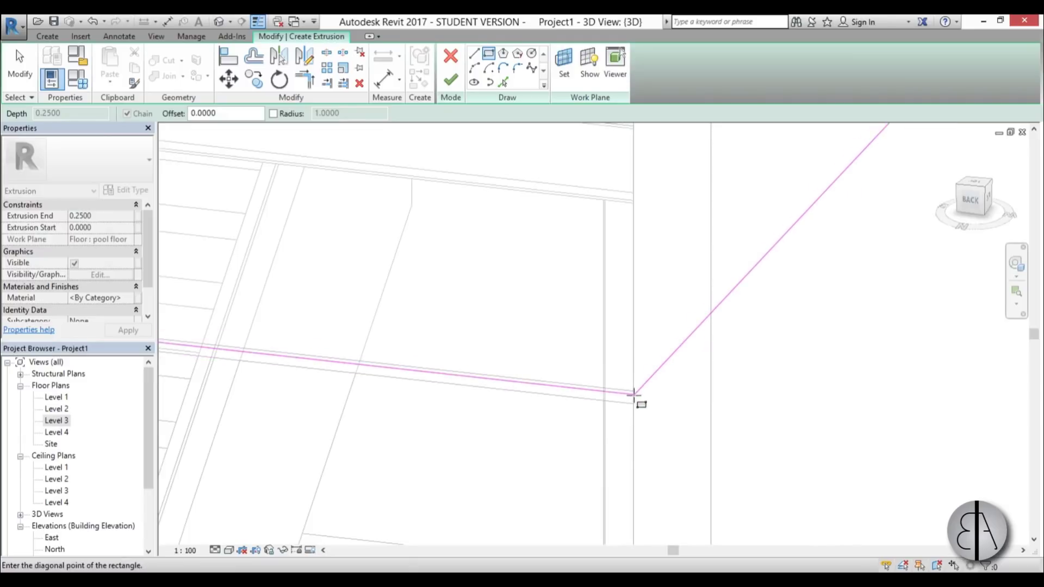
{"action": "left_click", "coordinate": [632, 391]}
{"action": "scroll", "coordinate": [489, 413], "scroll_direction": "down", "scroll_amount": 5}
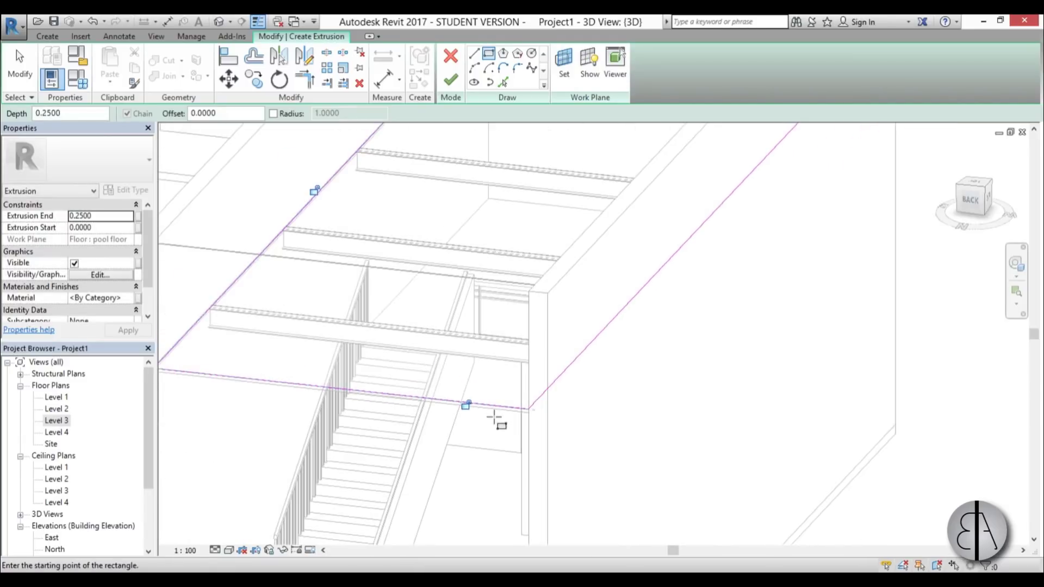
{"action": "key", "text": "Escape"}
{"action": "key", "text": "Escape"}
{"action": "left_click", "coordinate": [455, 79]}
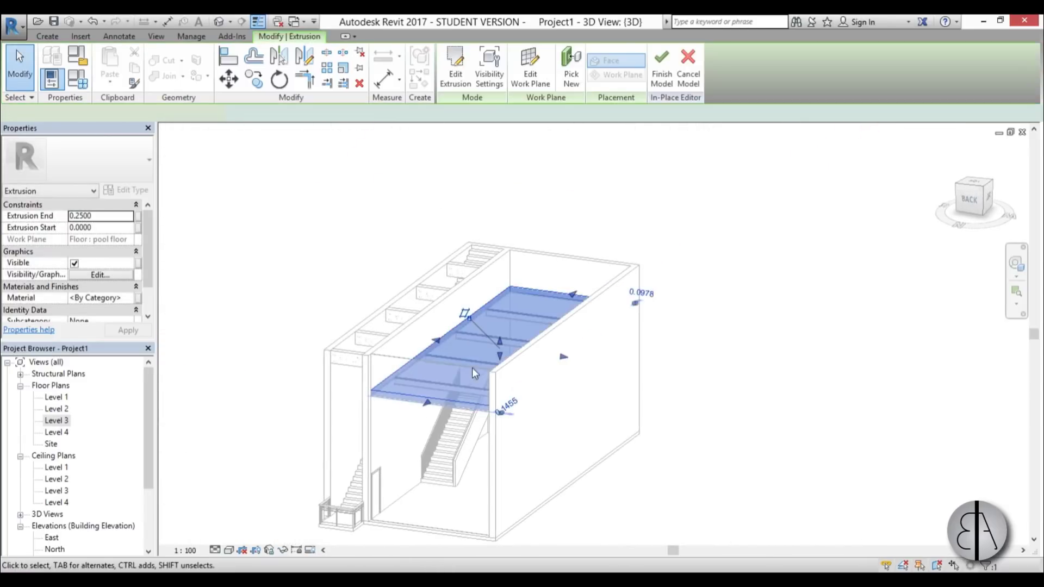
Raise the extrusion's top to 1.8182 and open its material browser
{"action": "scroll", "coordinate": [505, 340], "scroll_direction": "up", "scroll_amount": 3}
{"action": "mouse_move", "coordinate": [499, 326]}
{"action": "left_mouse_down"}
{"action": "mouse_move", "coordinate": [499, 276]}
{"action": "mouse_move", "coordinate": [501, 292]}
{"action": "left_mouse_up"}
{"action": "scroll", "coordinate": [501, 292], "scroll_direction": "up", "scroll_amount": 4}
{"action": "scroll", "coordinate": [517, 252], "scroll_direction": "down", "scroll_amount": 3}
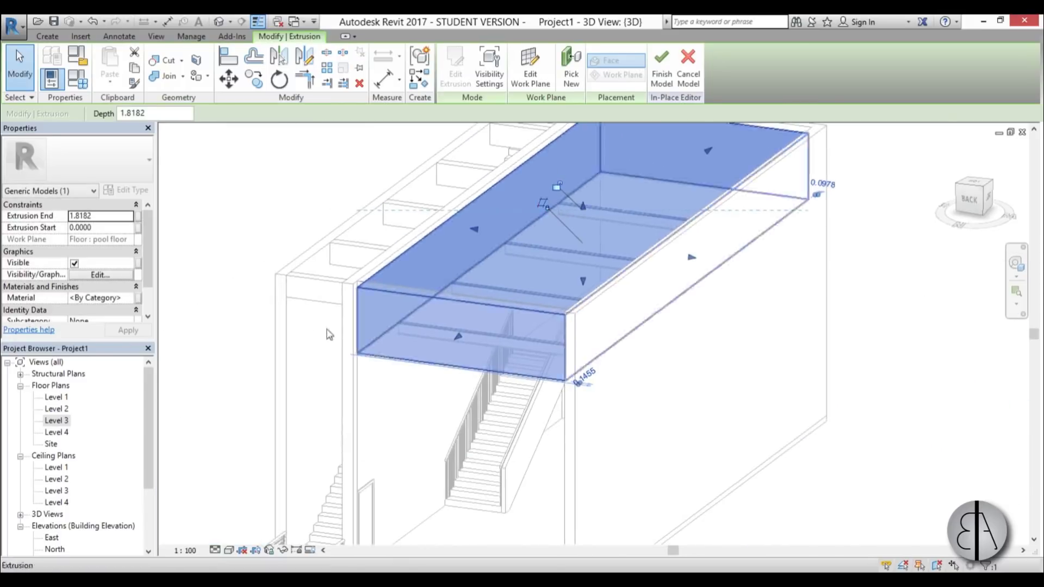
{"action": "scroll", "coordinate": [348, 217], "scroll_direction": "up", "scroll_amount": 5}
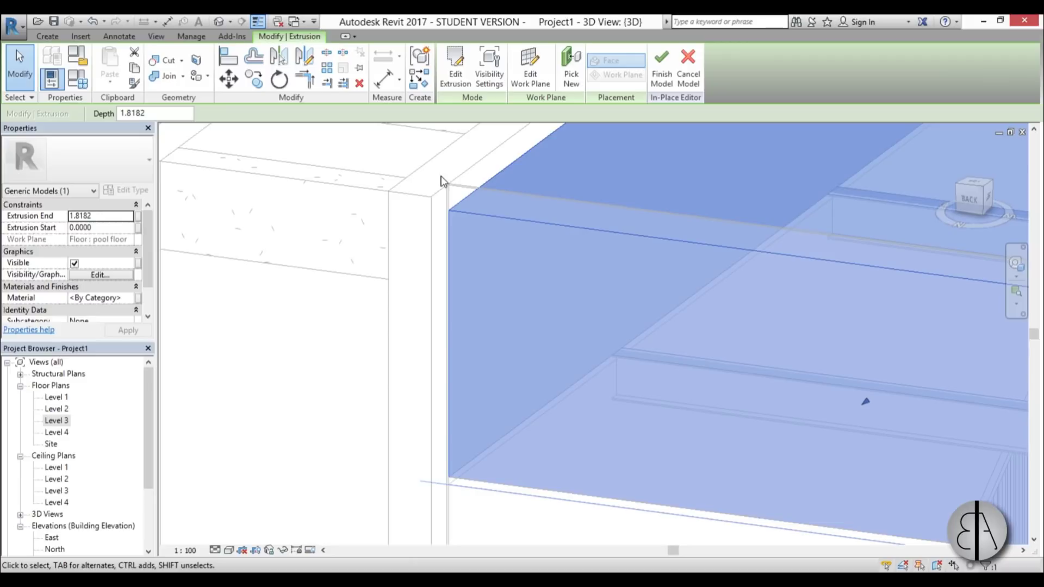
{"action": "scroll", "coordinate": [441, 181], "scroll_direction": "down", "scroll_amount": 5}
{"action": "middle_click_drag", "start_coordinate": [435, 375], "coordinate": [359, 330], "text": "shift"}
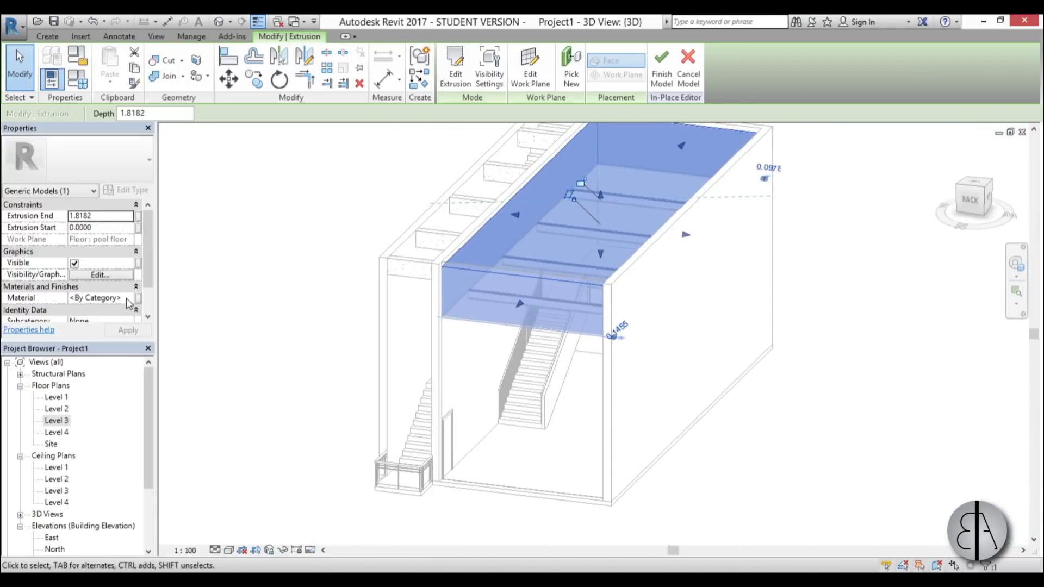
{"action": "left_click", "coordinate": [131, 300]}
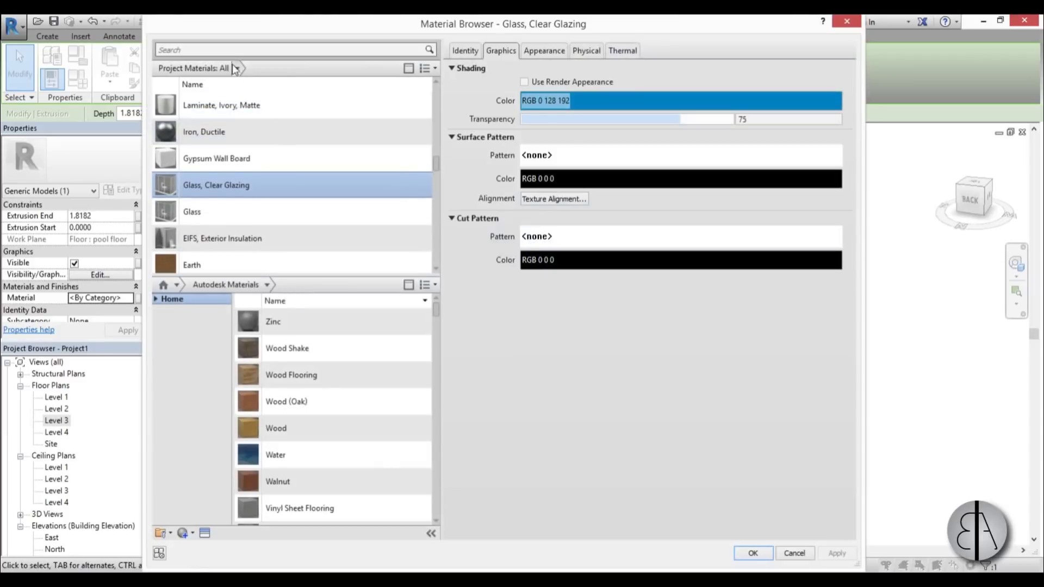
Search the library for water, add Water to the project and assign it to the extrusion
{"action": "left_click", "coordinate": [219, 50]}
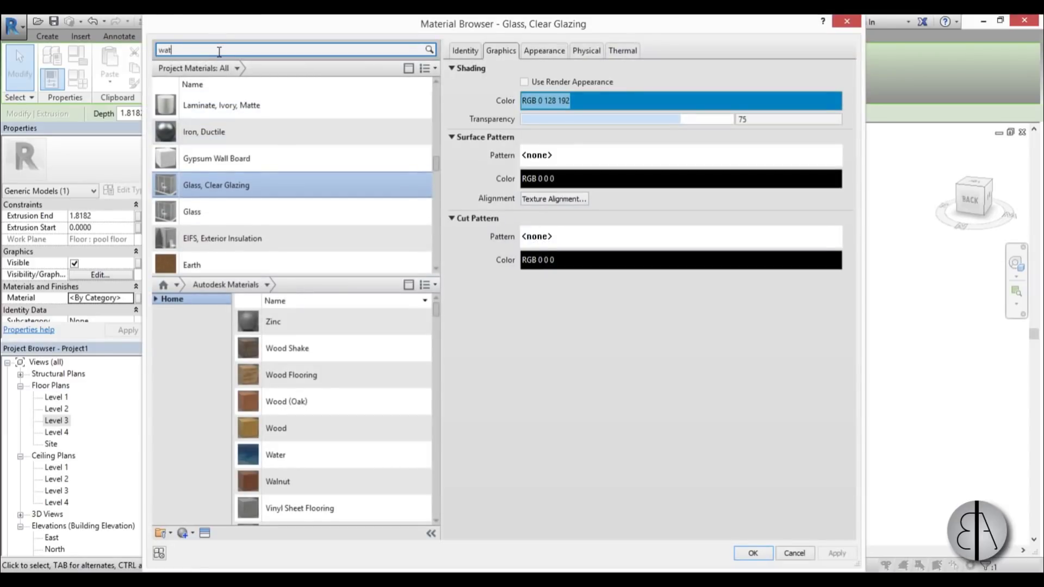
{"action": "key", "text": "Return"}
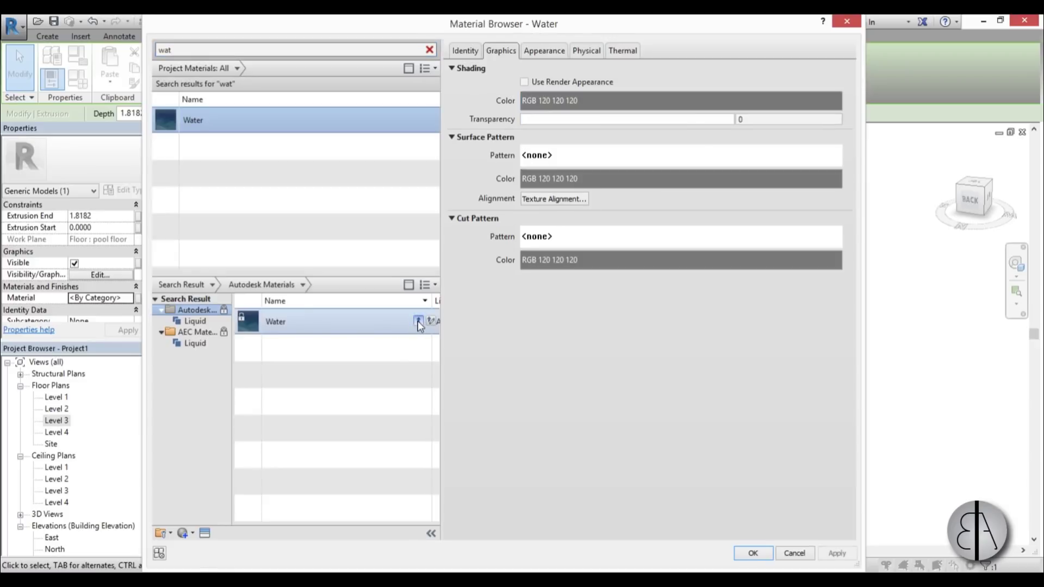
{"action": "left_click", "coordinate": [417, 320]}
{"action": "left_click", "coordinate": [837, 553]}
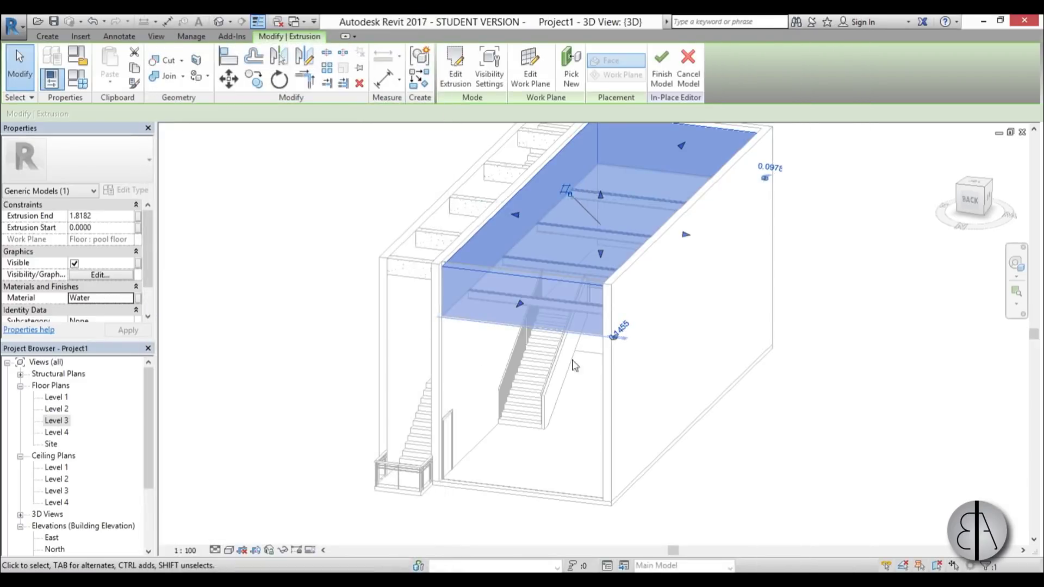
{"action": "left_click", "coordinate": [571, 409]}
Finish the in-place pool model and switch the 3D view to Realistic visual style
{"action": "left_click", "coordinate": [442, 87]}
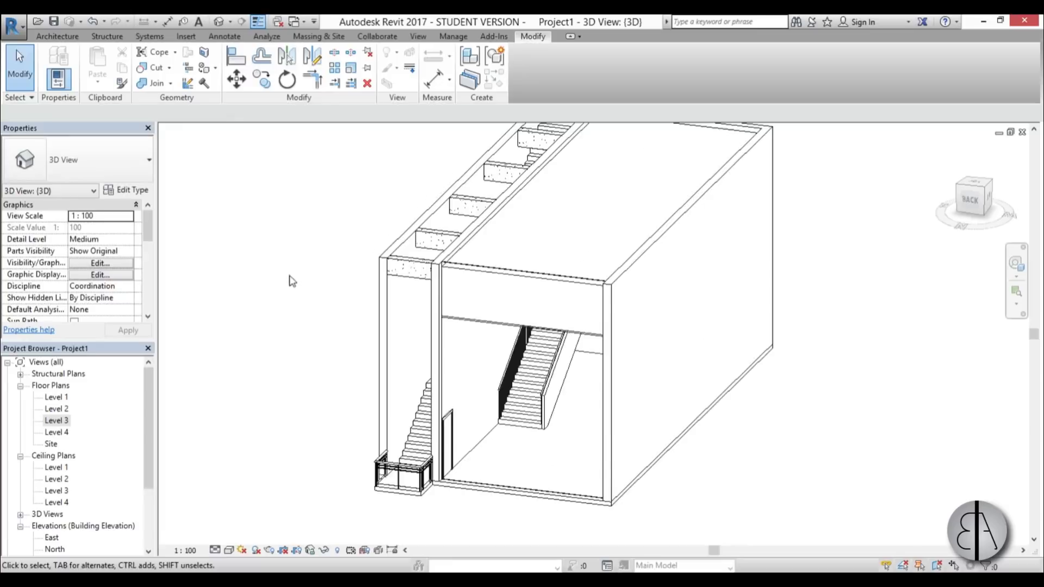
{"action": "scroll", "coordinate": [288, 279], "scroll_direction": "down", "scroll_amount": 3}
{"action": "middle_click_drag", "start_coordinate": [288, 279], "coordinate": [370, 321], "text": "shift"}
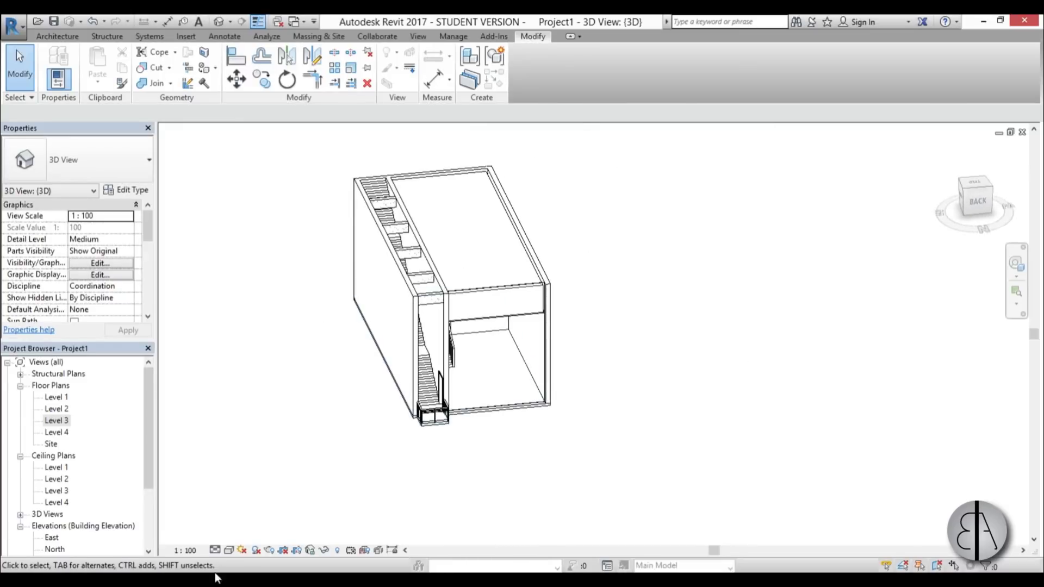
{"action": "left_click", "coordinate": [228, 549]}
{"action": "left_click", "coordinate": [263, 524]}
Delete the left and right stair railings, then return to an overall view
{"action": "middle_click_drag", "start_coordinate": [585, 473], "coordinate": [500, 463], "text": "shift"}
{"action": "scroll", "coordinate": [455, 282], "scroll_direction": "up", "scroll_amount": 5}
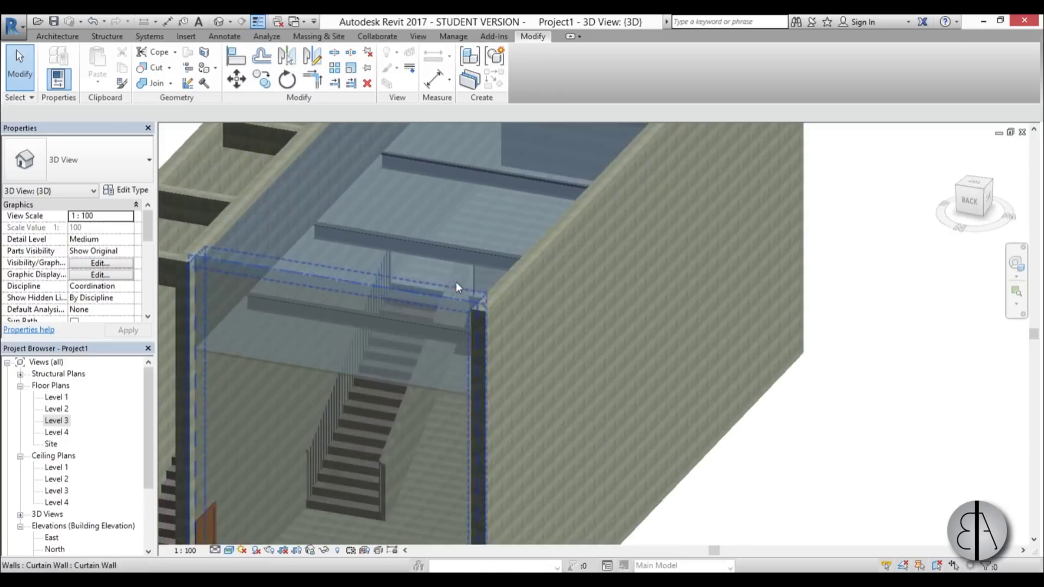
{"action": "scroll", "coordinate": [341, 448], "scroll_direction": "up", "scroll_amount": 4}
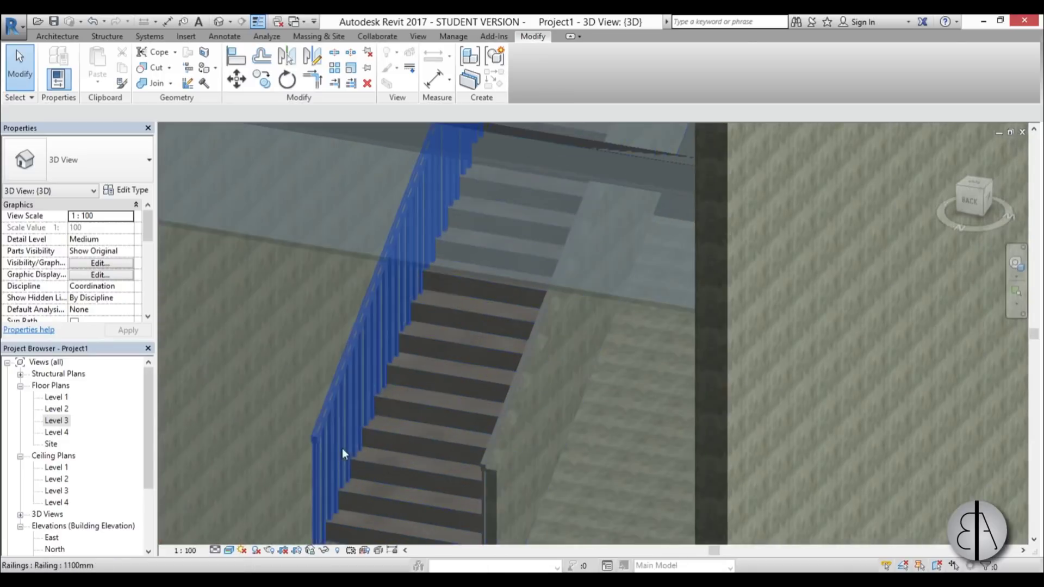
{"action": "left_click", "coordinate": [325, 415]}
{"action": "key", "text": "Delete"}
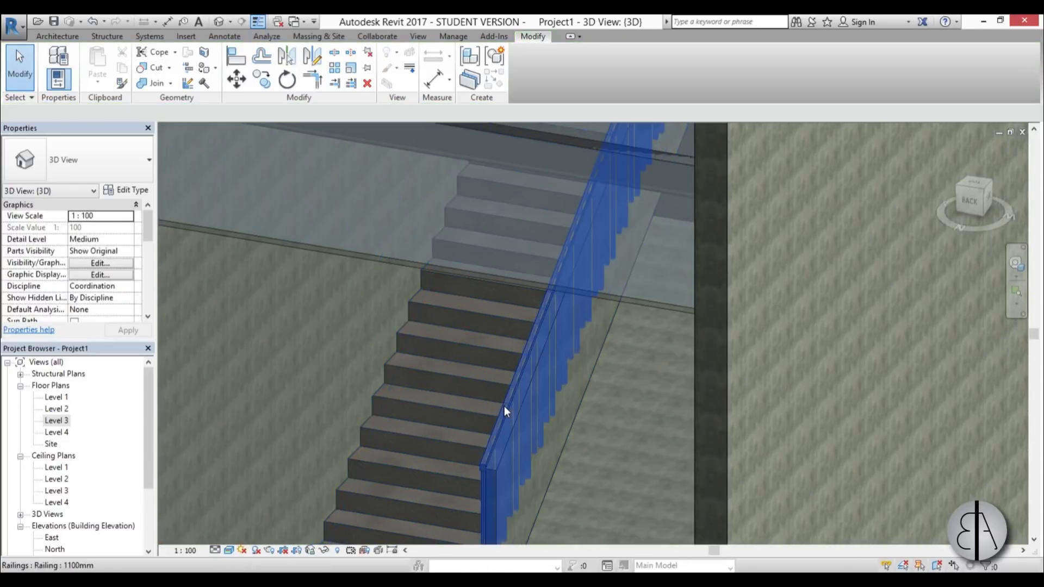
{"action": "left_click", "coordinate": [504, 406]}
{"action": "key", "text": "Delete"}
{"action": "scroll", "coordinate": [462, 377], "scroll_direction": "down", "scroll_amount": 5}
{"action": "middle_click_drag", "start_coordinate": [425, 385], "coordinate": [381, 381], "text": "shift"}
{"action": "scroll", "coordinate": [433, 423], "scroll_direction": "down", "scroll_amount": 4}
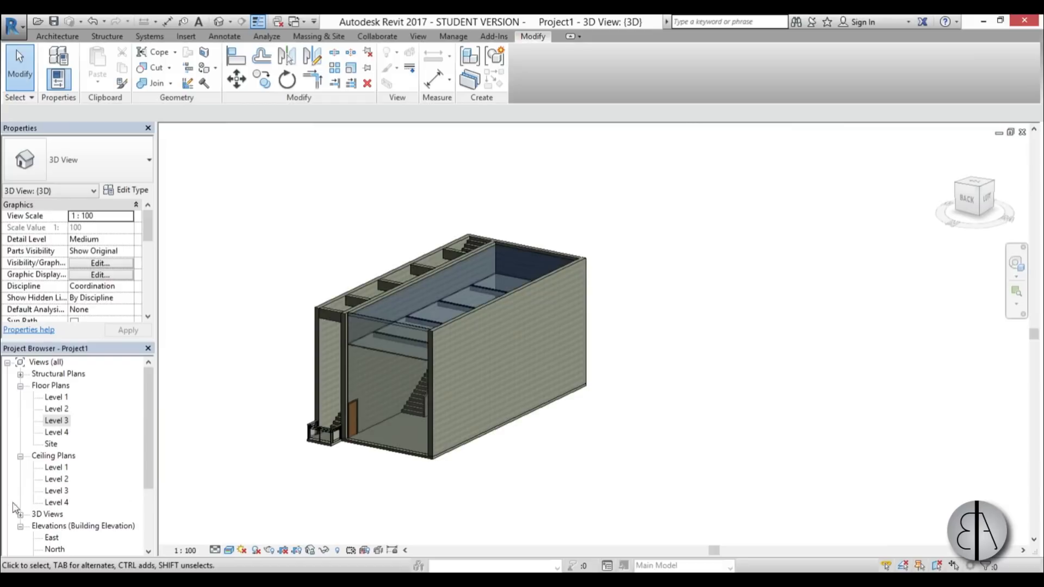
From the Level 2 plan, place a perspective camera looking into the building
{"action": "double_click", "coordinate": [56, 409]}
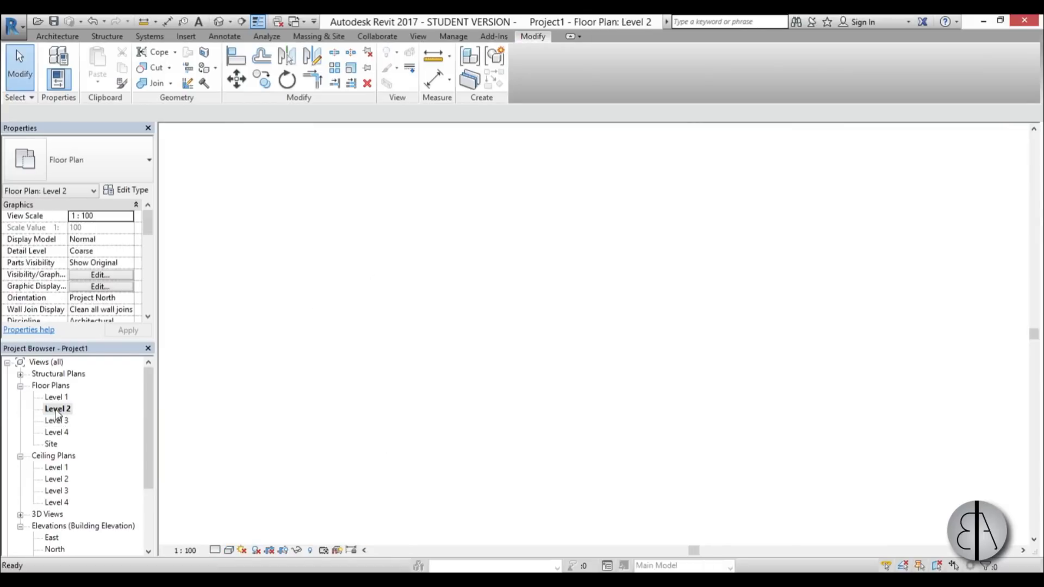
{"action": "scroll", "coordinate": [458, 321], "scroll_direction": "down", "scroll_amount": 5}
{"action": "scroll", "coordinate": [354, 156], "scroll_direction": "up", "scroll_amount": 1}
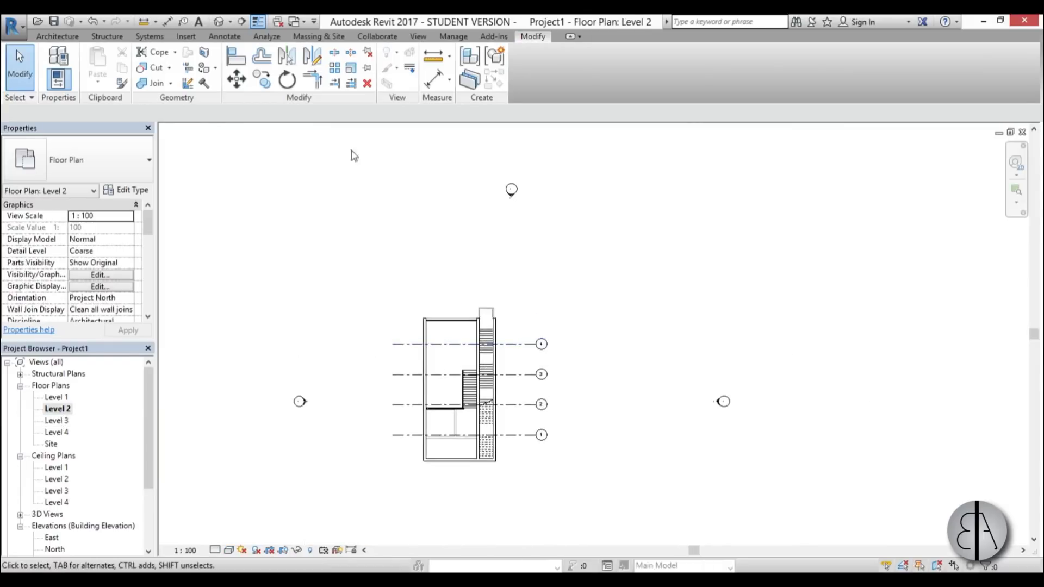
{"action": "left_click", "coordinate": [234, 23]}
{"action": "left_click", "coordinate": [240, 46]}
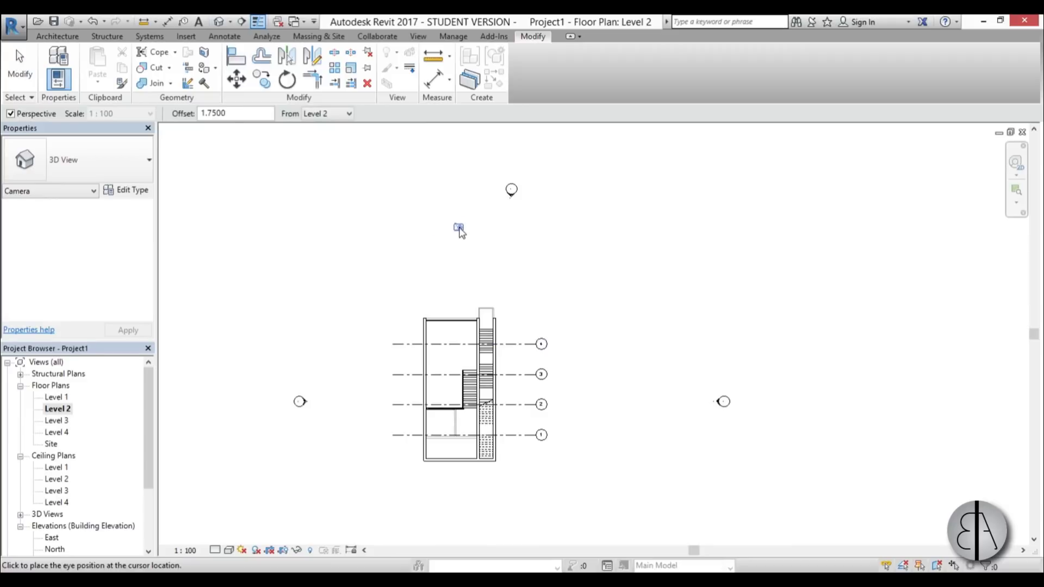
{"action": "left_click", "coordinate": [461, 223]}
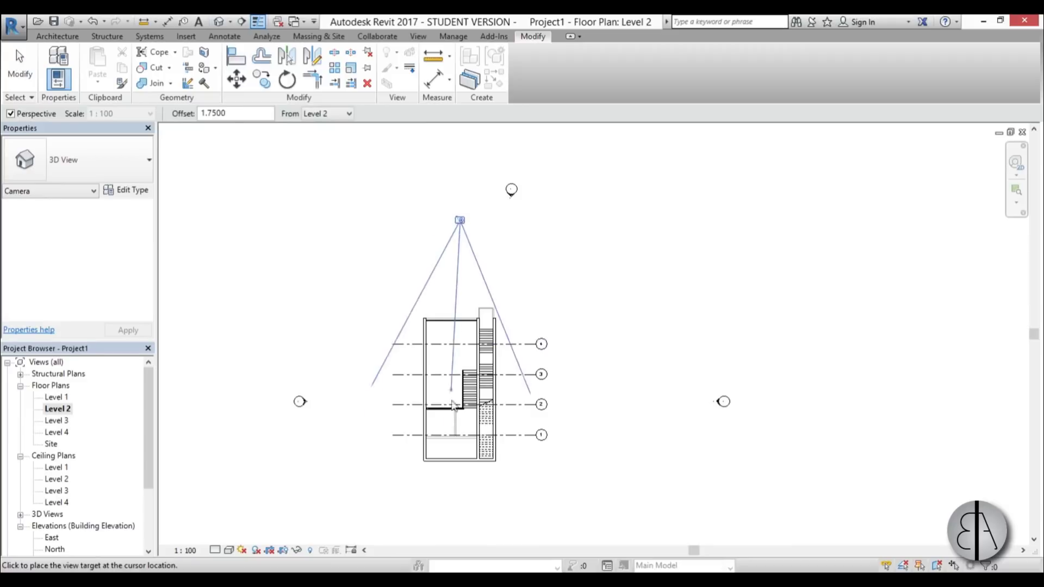
{"action": "left_click", "coordinate": [460, 513]}
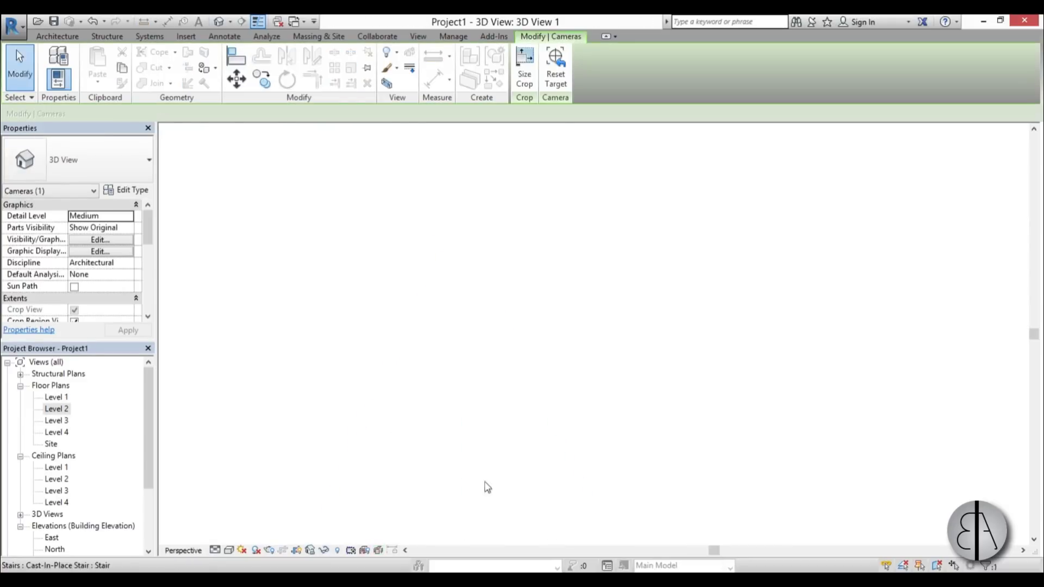
Adjust the 3D View 1 crop region edges to frame the stairs and upper floors
{"action": "left_click_drag", "start_coordinate": [640, 186], "coordinate": [580, 193]}
{"action": "left_click_drag", "start_coordinate": [582, 427], "coordinate": [580, 450]}
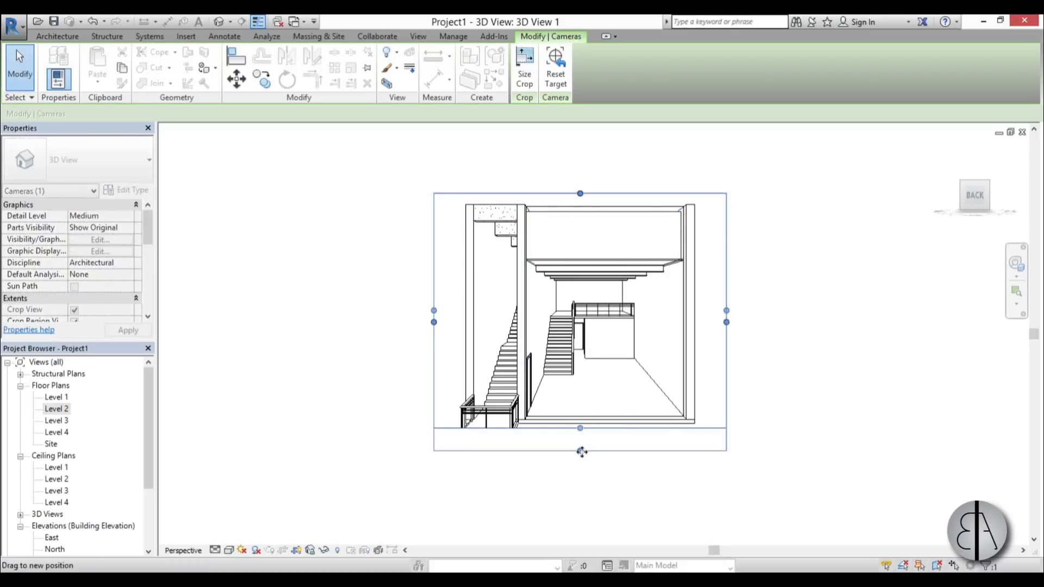
{"action": "left_click_drag", "start_coordinate": [448, 322], "coordinate": [448, 322]}
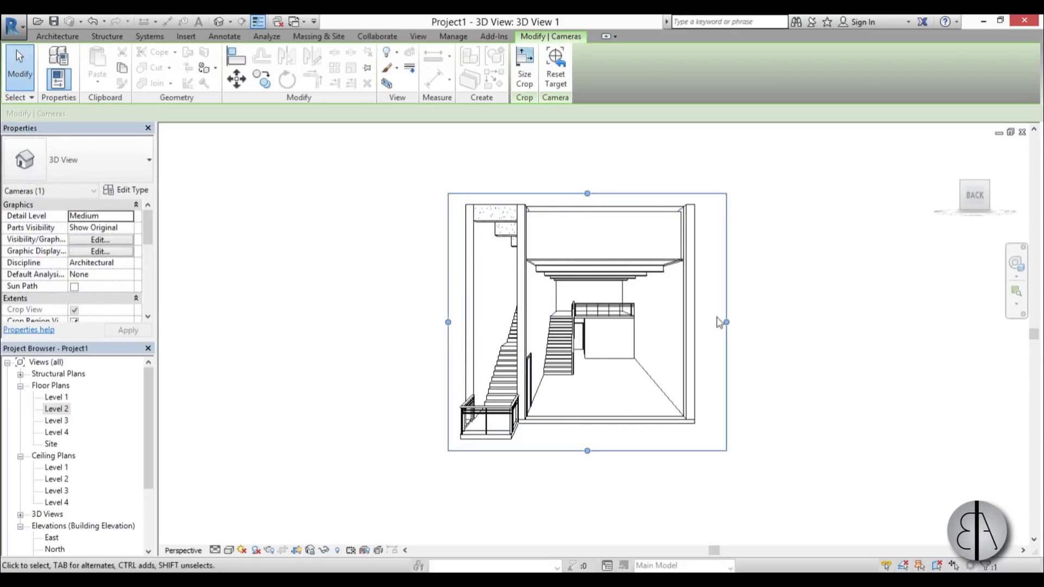
{"action": "left_click_drag", "start_coordinate": [726, 322], "coordinate": [710, 322]}
{"action": "scroll", "coordinate": [595, 307], "scroll_direction": "up", "scroll_amount": 2}
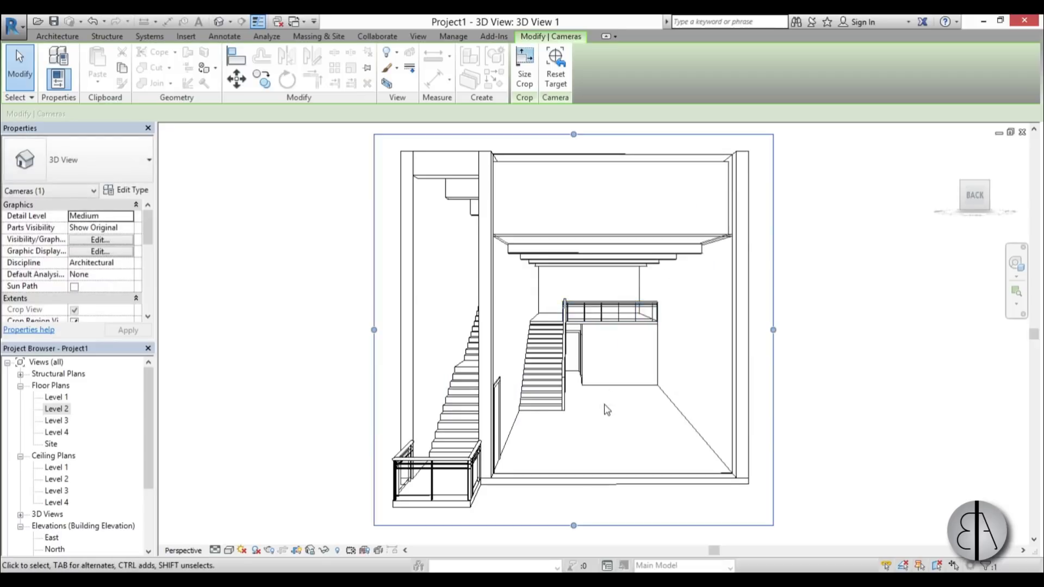
{"action": "middle_click_drag", "start_coordinate": [604, 407], "coordinate": [585, 379]}
{"action": "scroll", "coordinate": [595, 399], "scroll_direction": "down", "scroll_amount": 1}
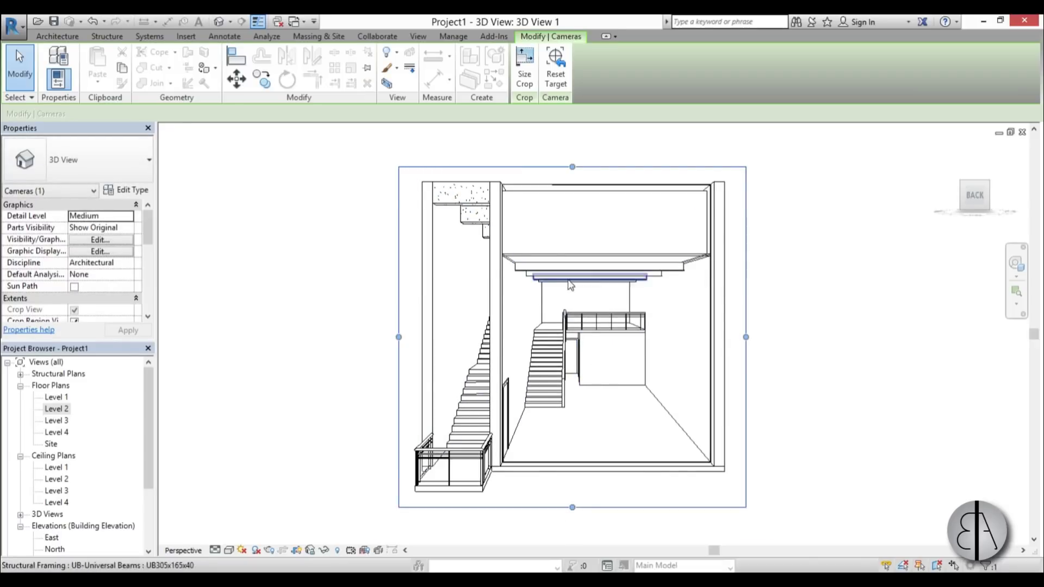
{"action": "left_click", "coordinate": [361, 295]}
Render the 3D View 1 camera view with the Rendering dialog
{"action": "key", "text": "r"}
{"action": "key", "text": "r"}
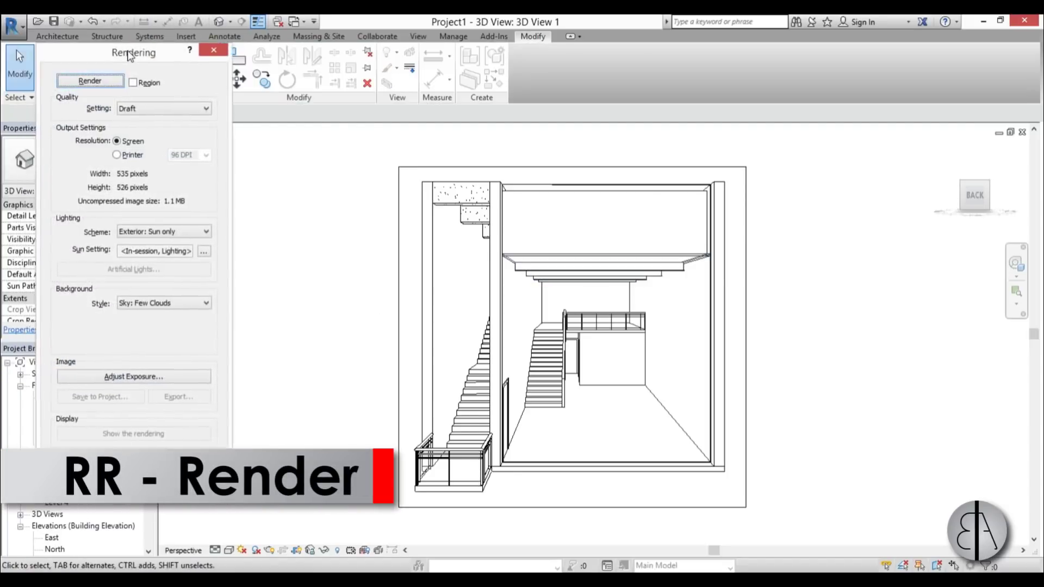
{"action": "left_click_drag", "start_coordinate": [101, 36], "coordinate": [154, 82]}
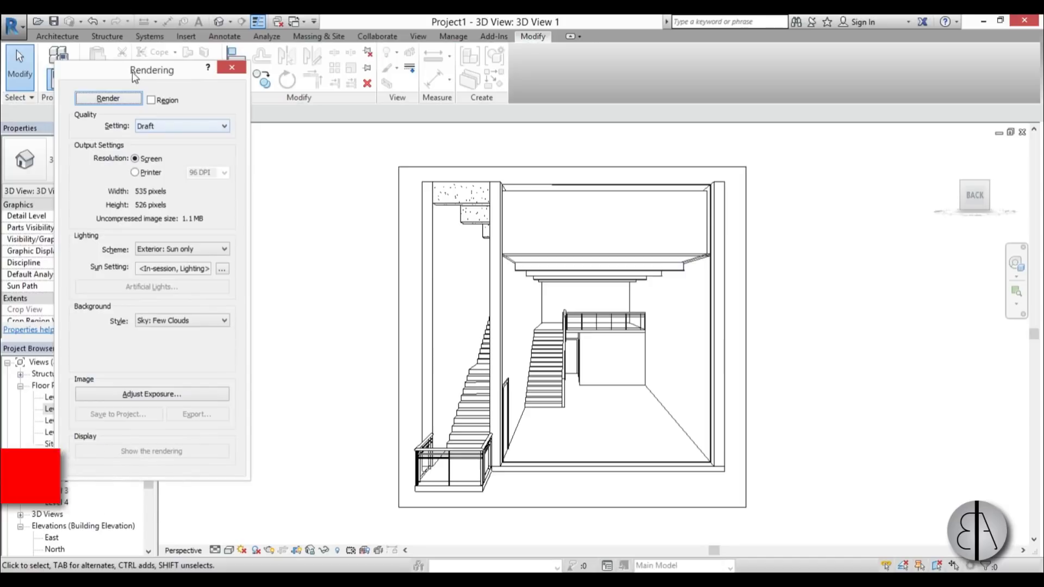
{"action": "left_click", "coordinate": [115, 100]}
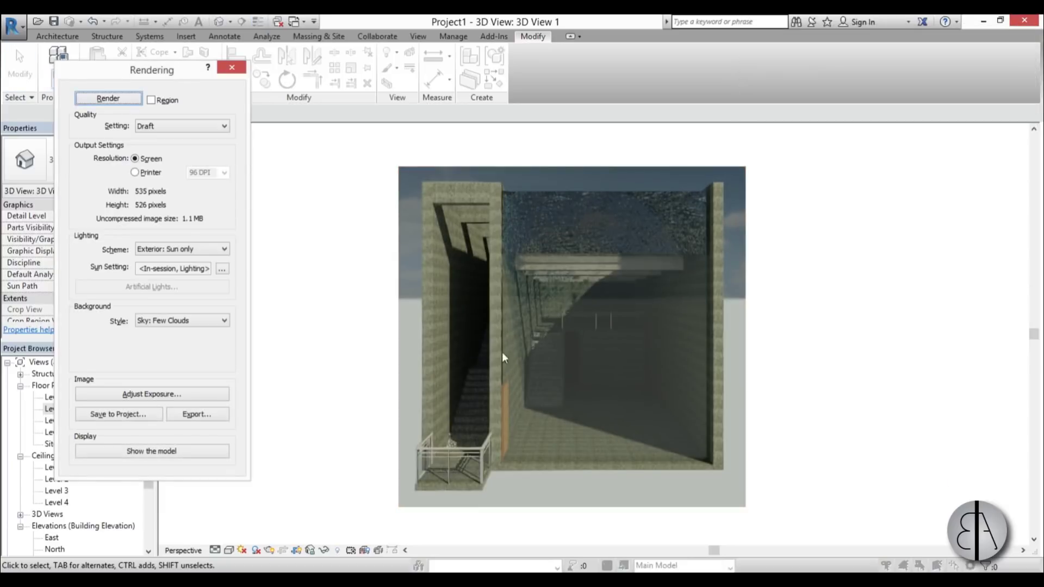
{"action": "left_click", "coordinate": [521, 354]}
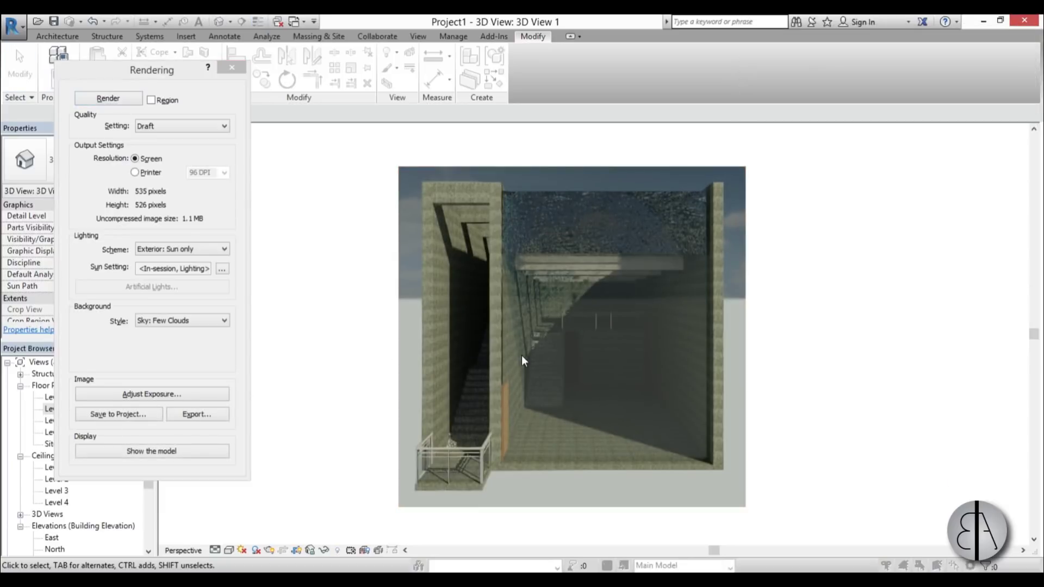
{"action": "scroll", "coordinate": [580, 355], "scroll_direction": "up", "scroll_amount": 1}
{"action": "middle_click_drag", "start_coordinate": [563, 375], "coordinate": [549, 394]}
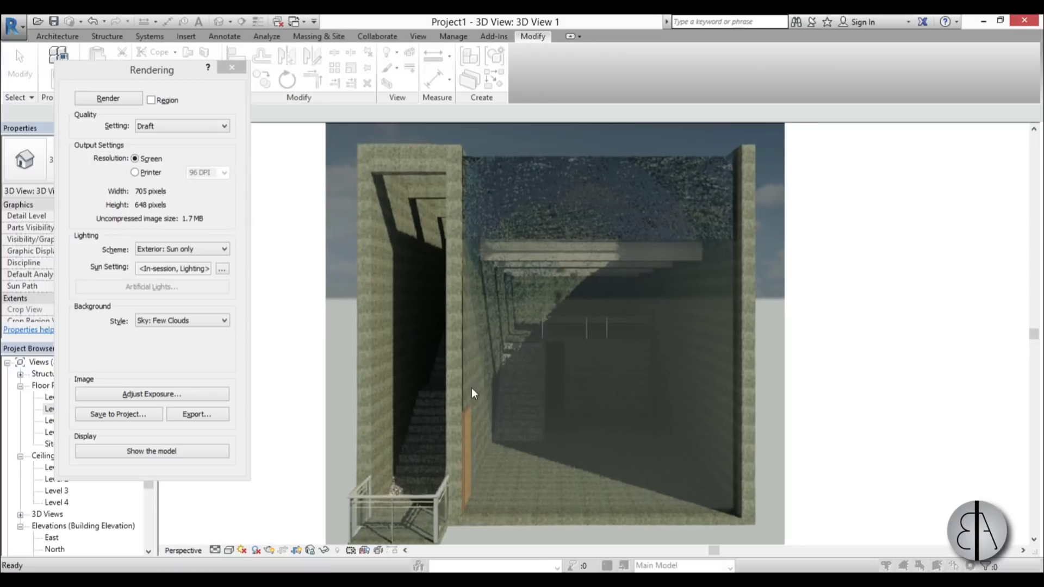
{"action": "middle_click_drag", "start_coordinate": [472, 387], "coordinate": [462, 398]}
Brighten the render to exposure 12.66 and save it to the project as '3D View 1_1'
{"action": "left_click", "coordinate": [163, 398]}
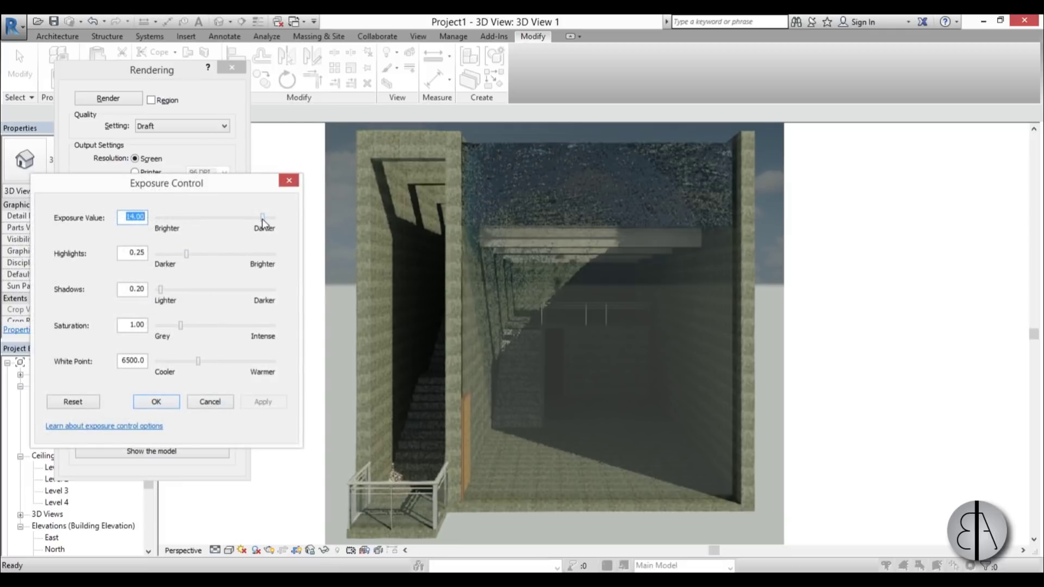
{"action": "left_click", "coordinate": [263, 401]}
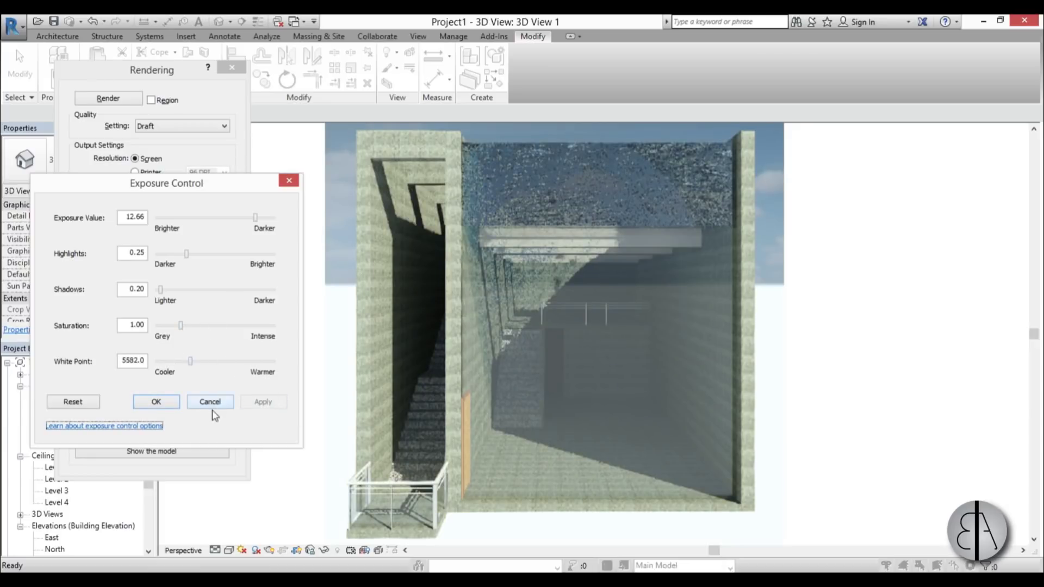
{"action": "left_click", "coordinate": [156, 402]}
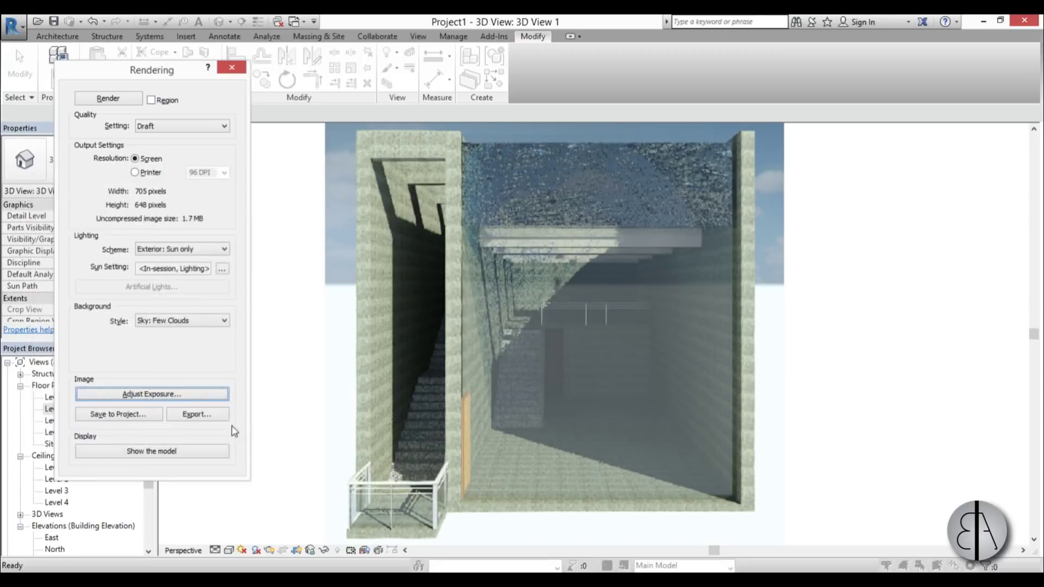
{"action": "left_click", "coordinate": [119, 414]}
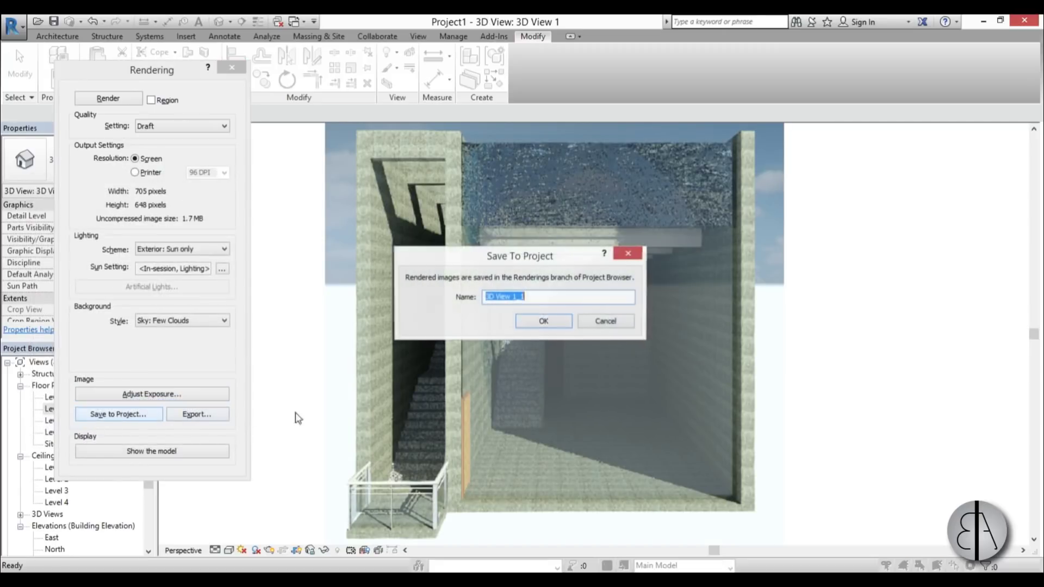
{"action": "left_click", "coordinate": [542, 322]}
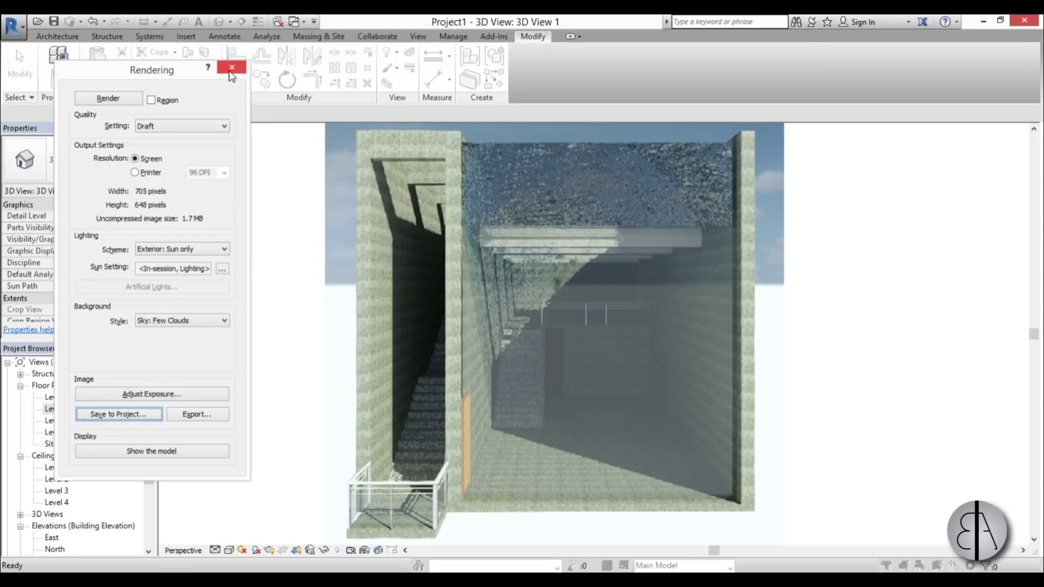